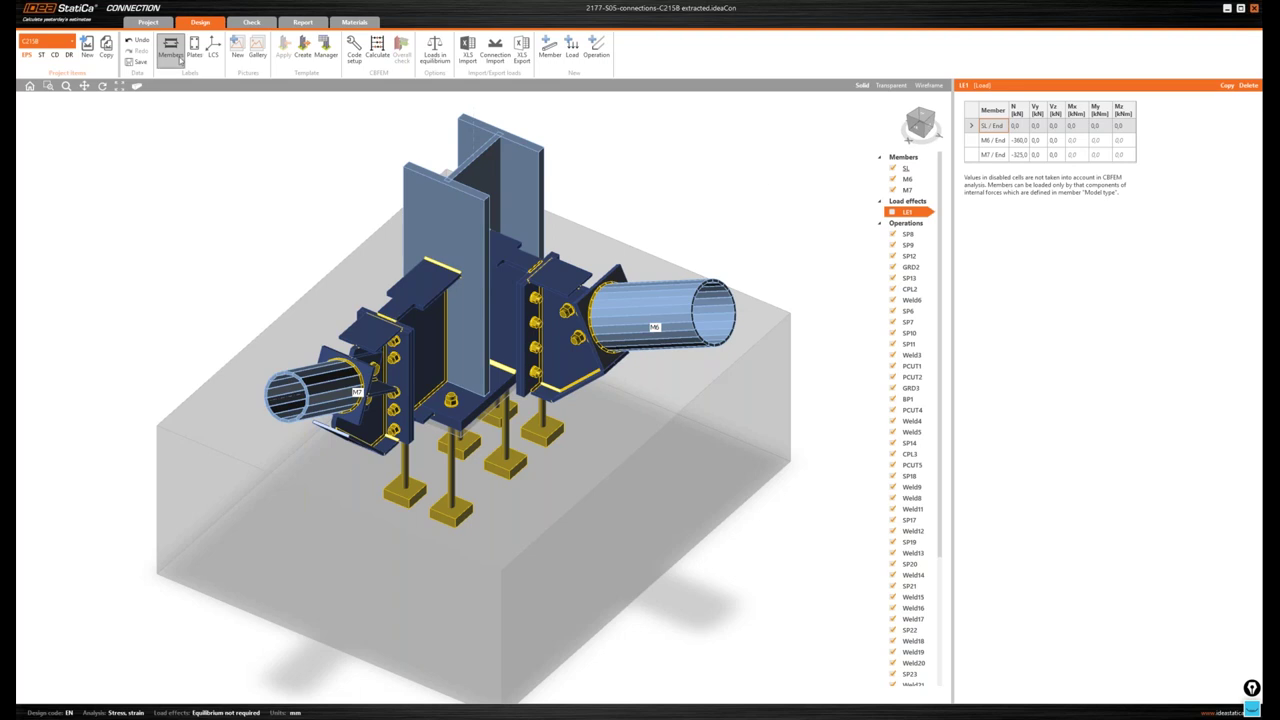
# - Switch the labels from members to plates and orbit the C215B model to look down on it
pyautogui.click(171, 47)
pyautogui.click(194, 47)
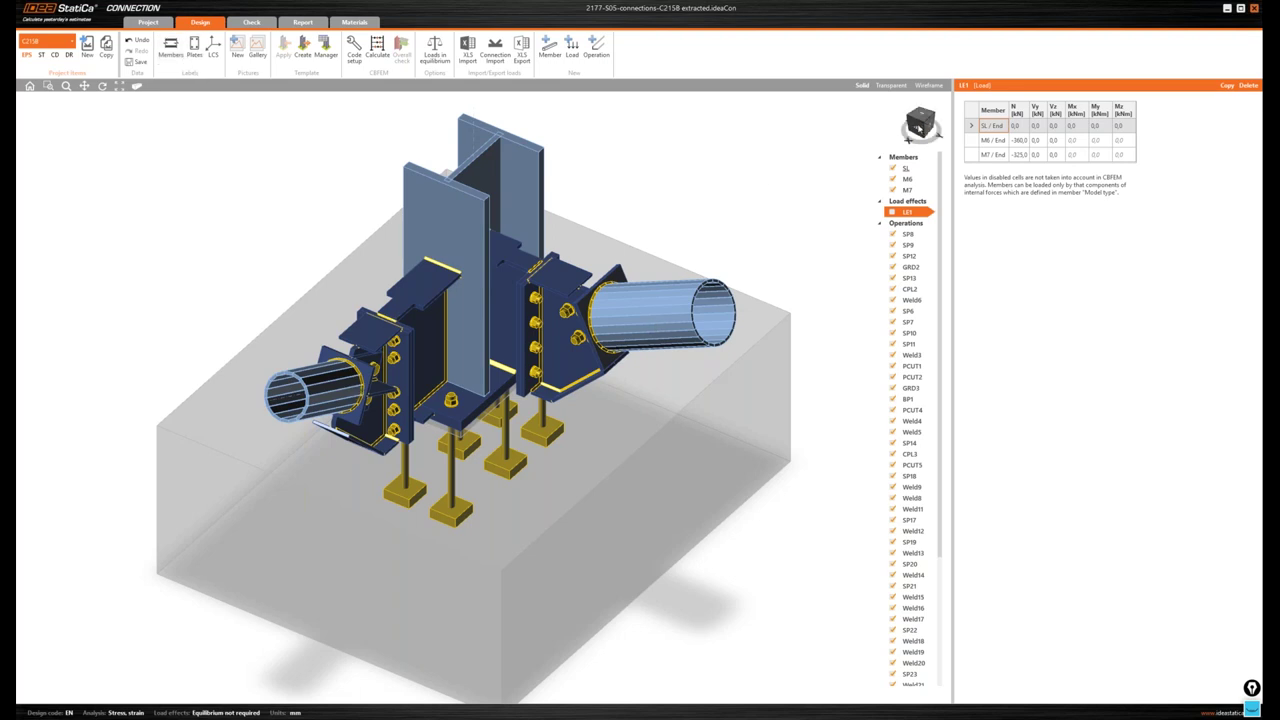
pyautogui.moveTo(919, 127); pyautogui.dragTo(914, 127)
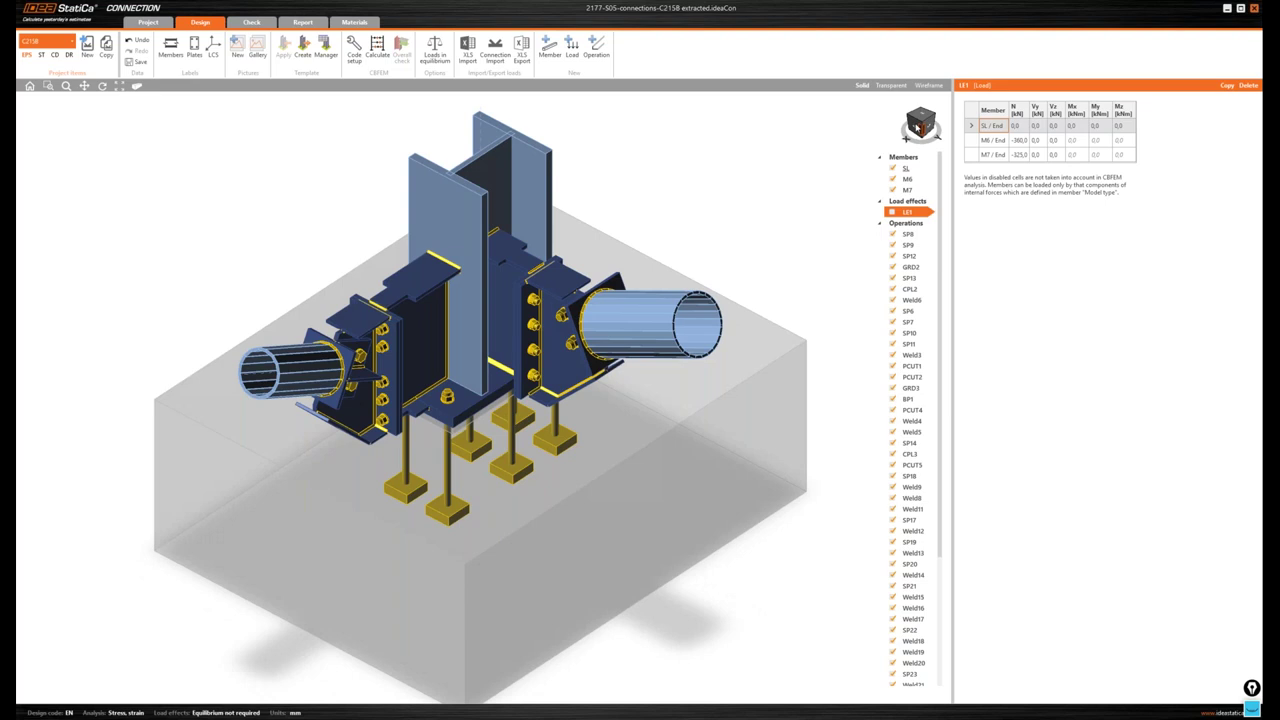
pyautogui.moveTo(916, 128); pyautogui.dragTo(921, 125)
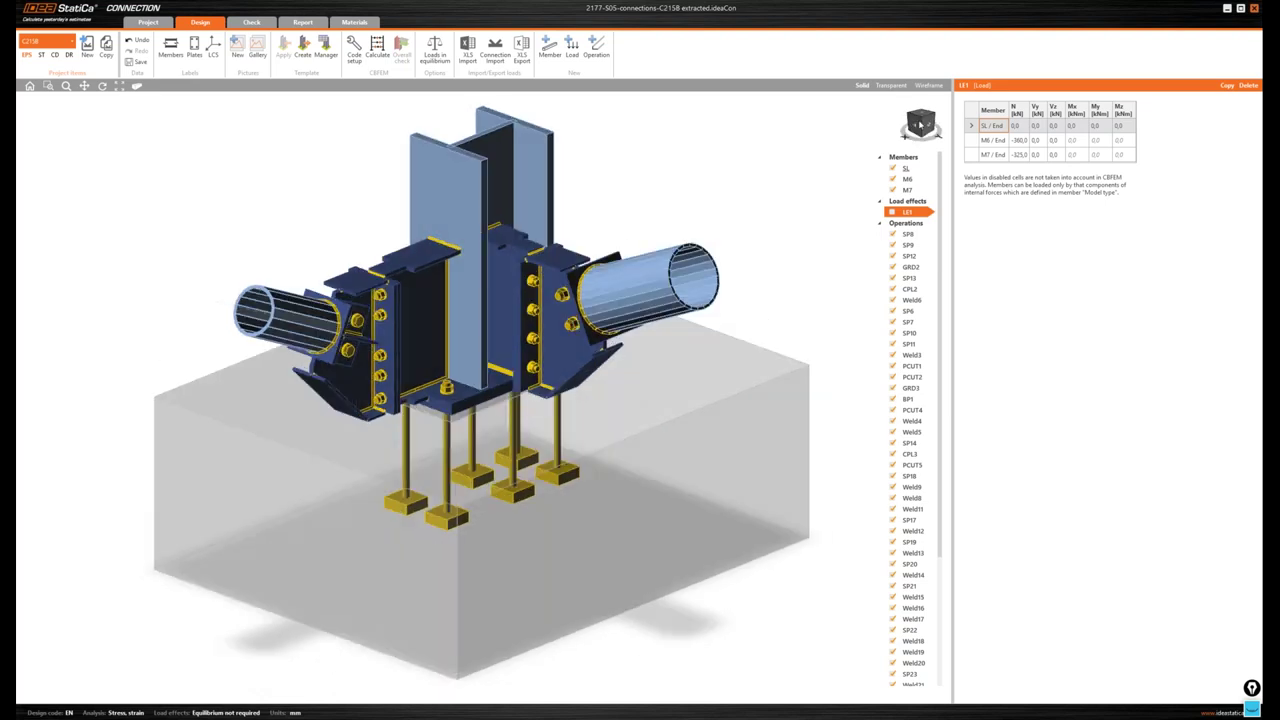
pyautogui.moveTo(921, 124); pyautogui.dragTo(920, 134)
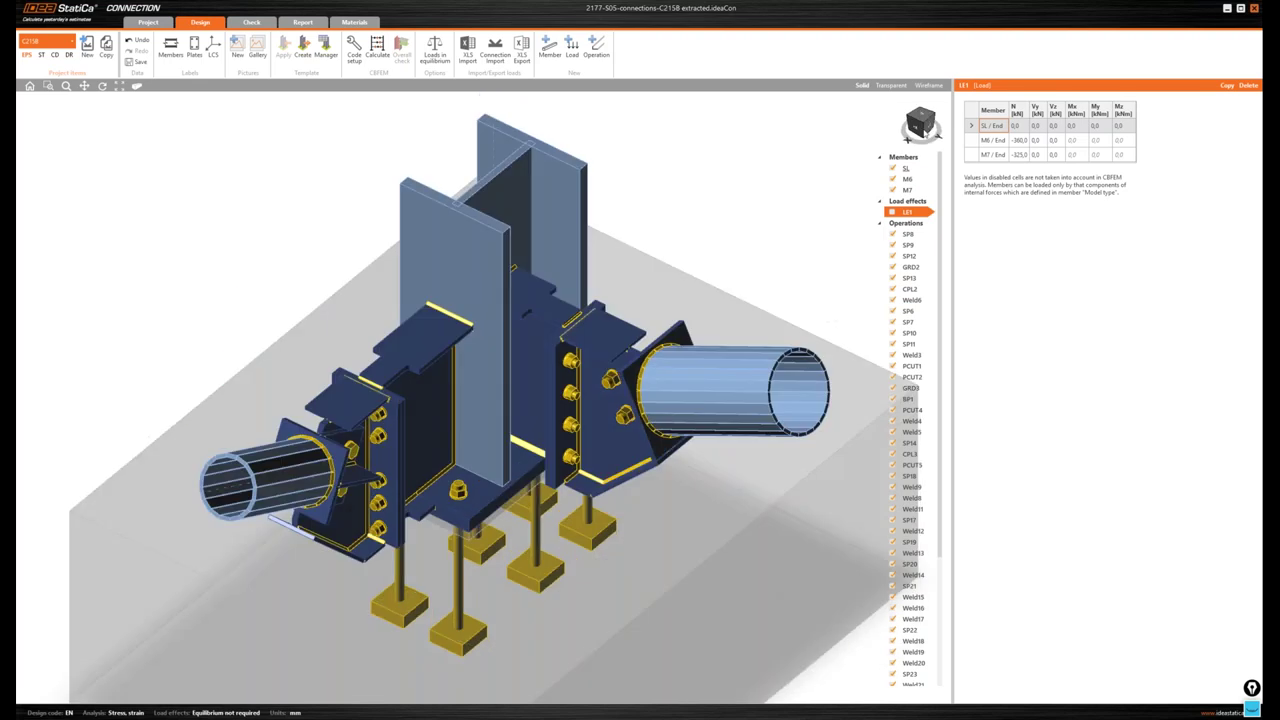
pyautogui.scroll(2, 610, 241)
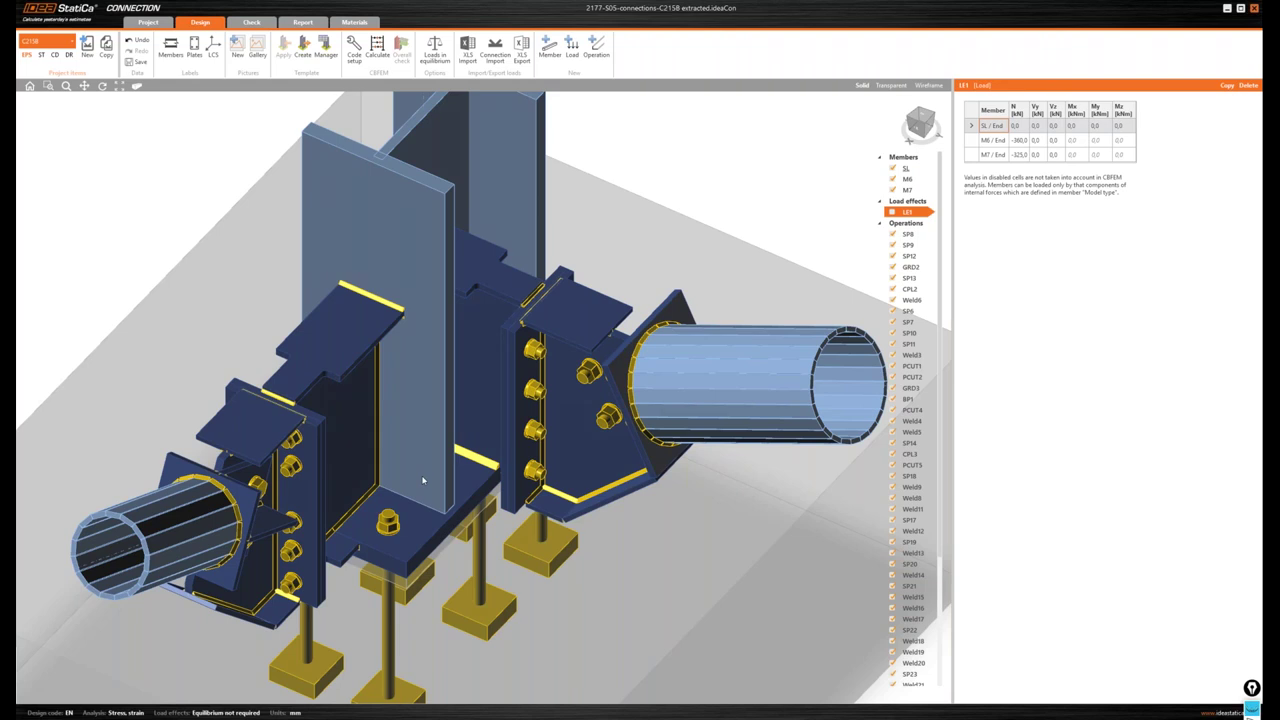
# - Orbit the connection, snapping to the front elevation and then an isometric view
pyautogui.moveTo(918, 127); pyautogui.dragTo(927, 130)
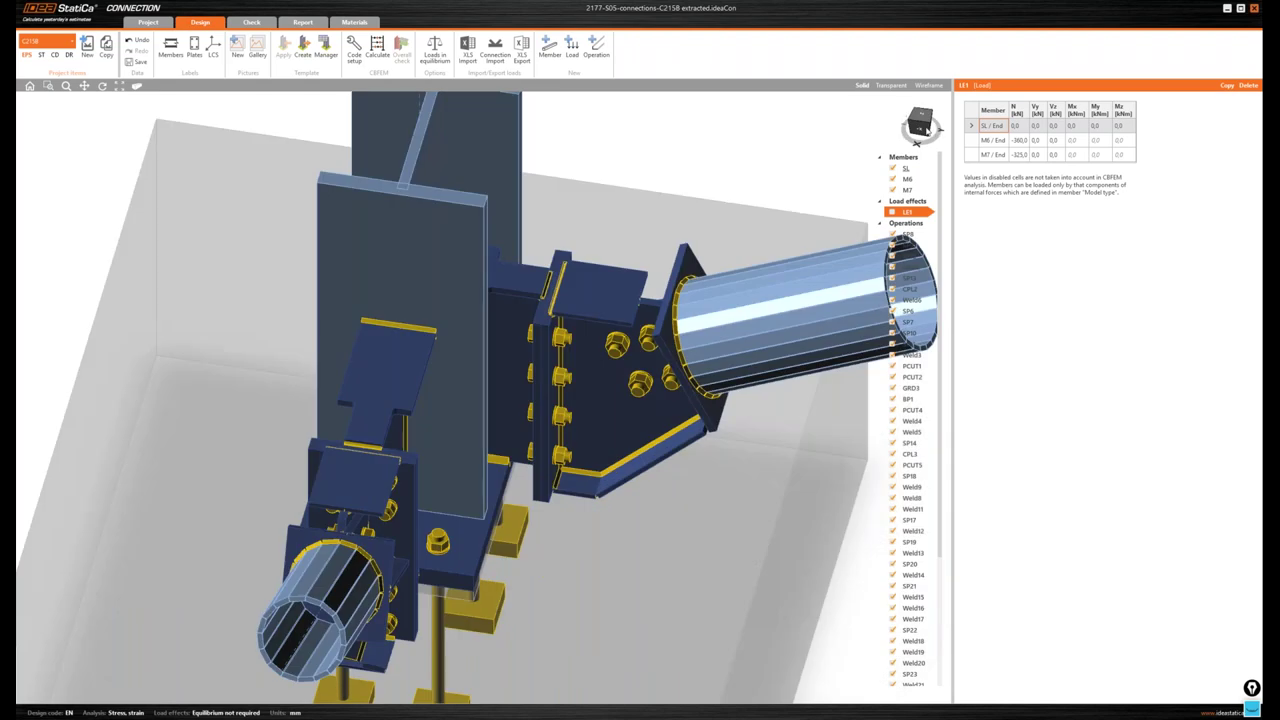
pyautogui.click(924, 123)
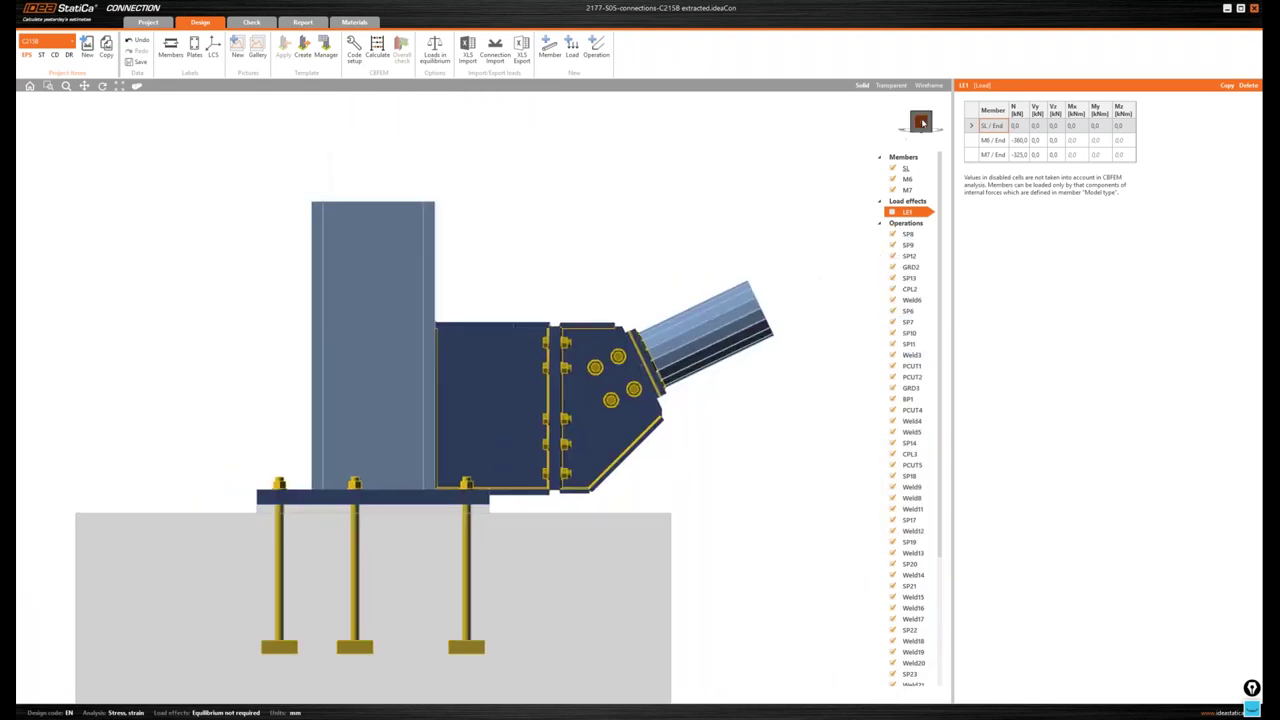
pyautogui.moveTo(921, 122); pyautogui.dragTo(886, 127)
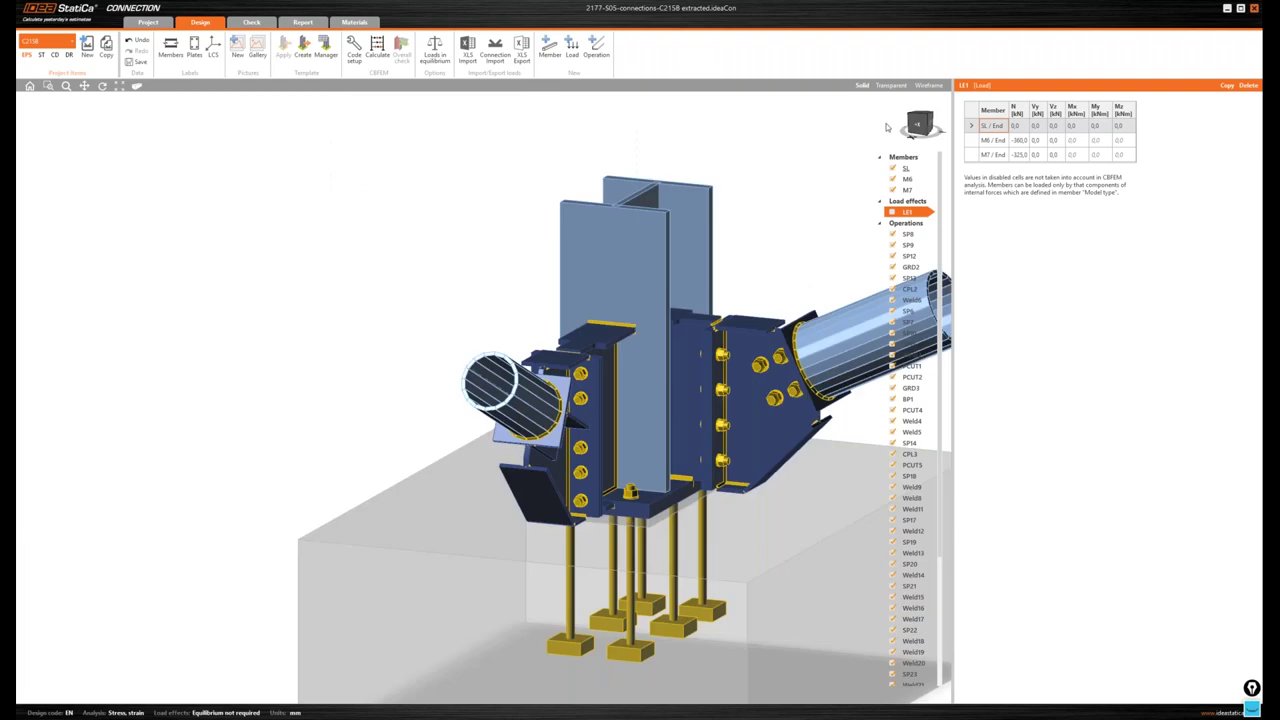
pyautogui.click(934, 134)
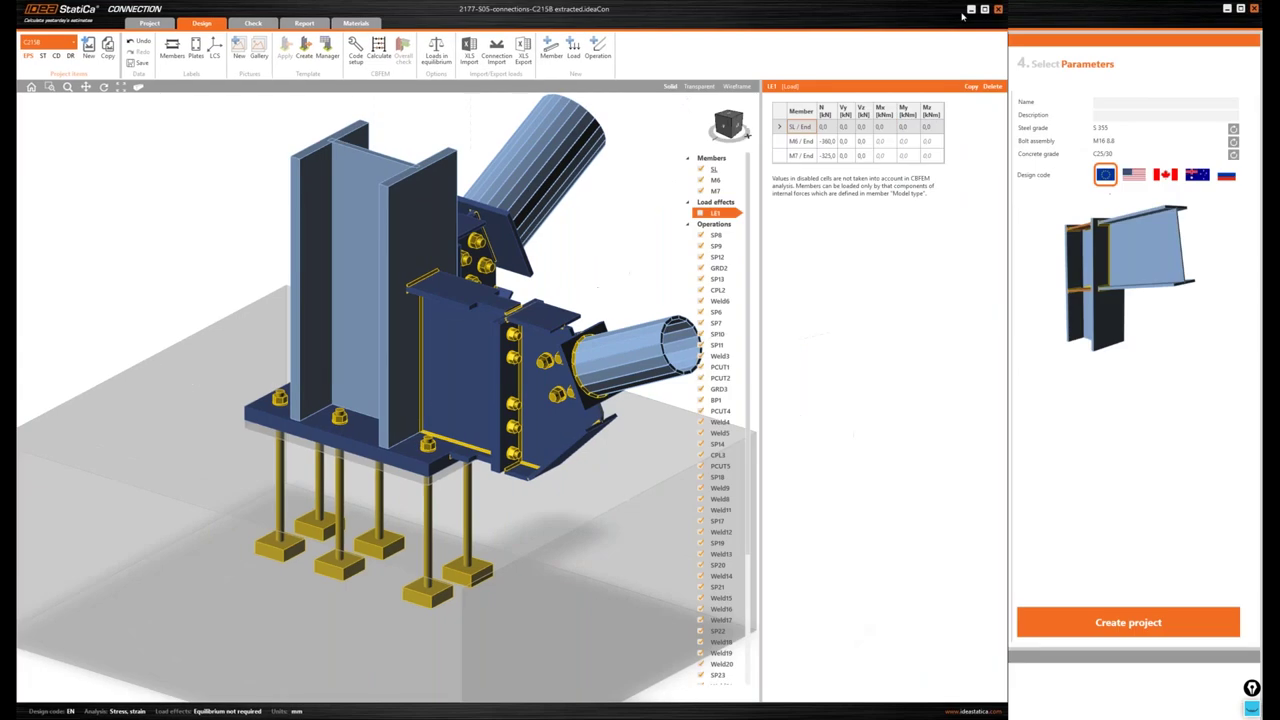
# - Close C215B without saving and create a new project from the bare-axis node class
pyautogui.click(998, 9)
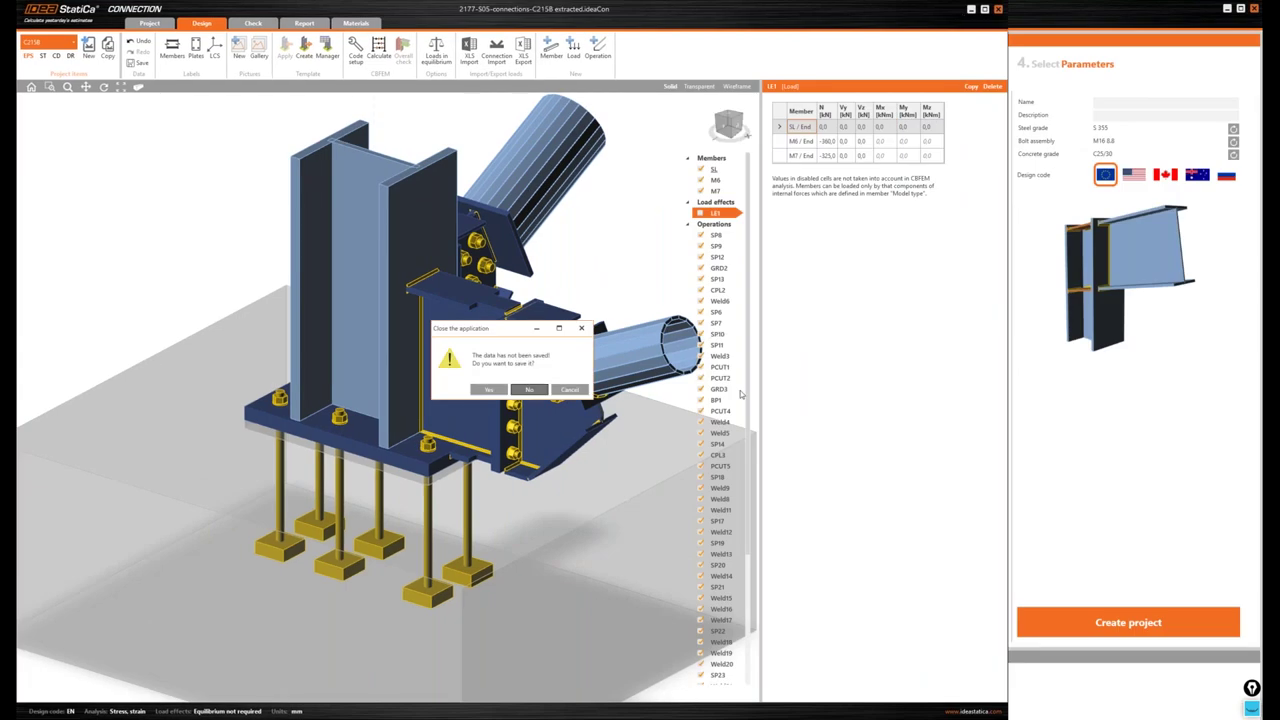
pyautogui.press('Return')
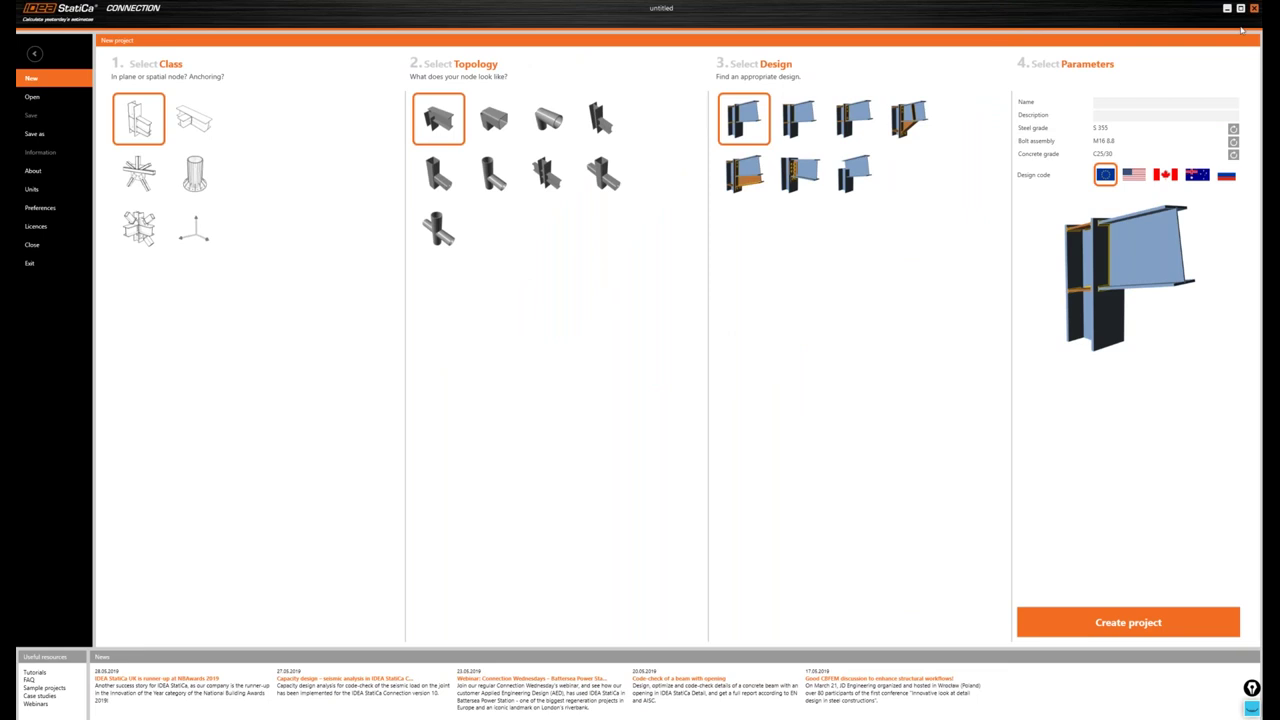
pyautogui.click(194, 232)
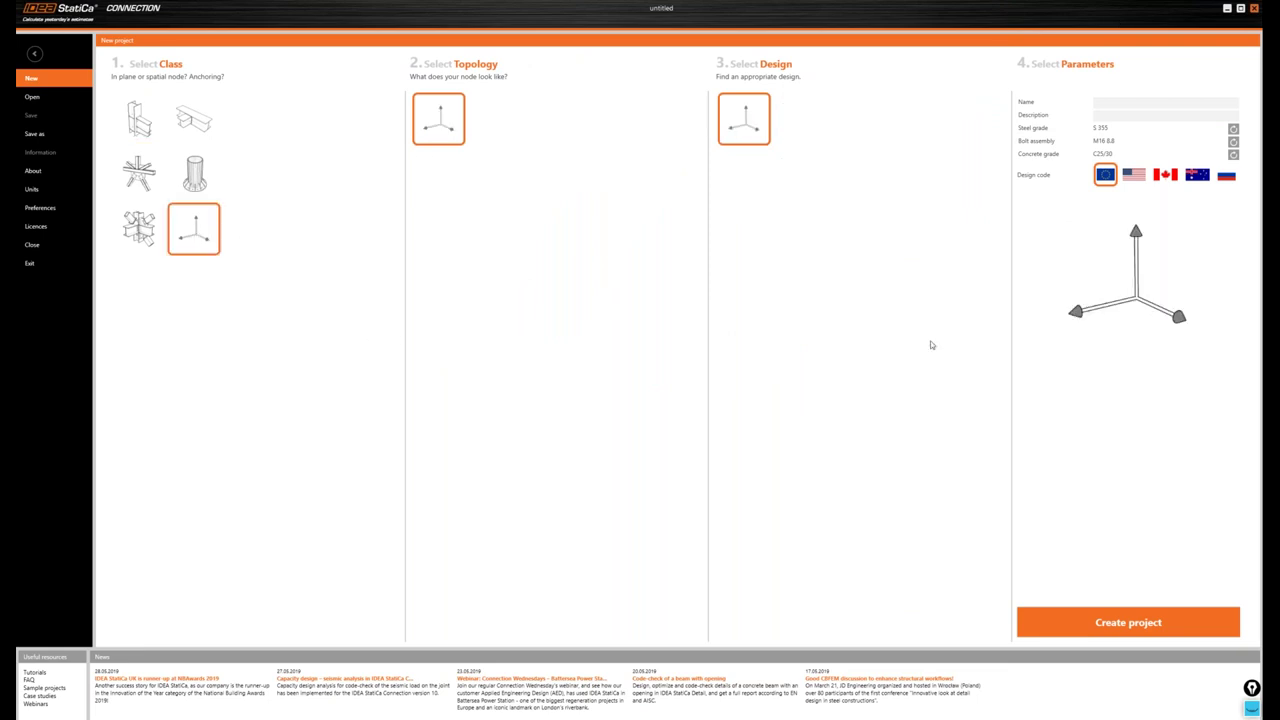
pyautogui.click(1037, 624)
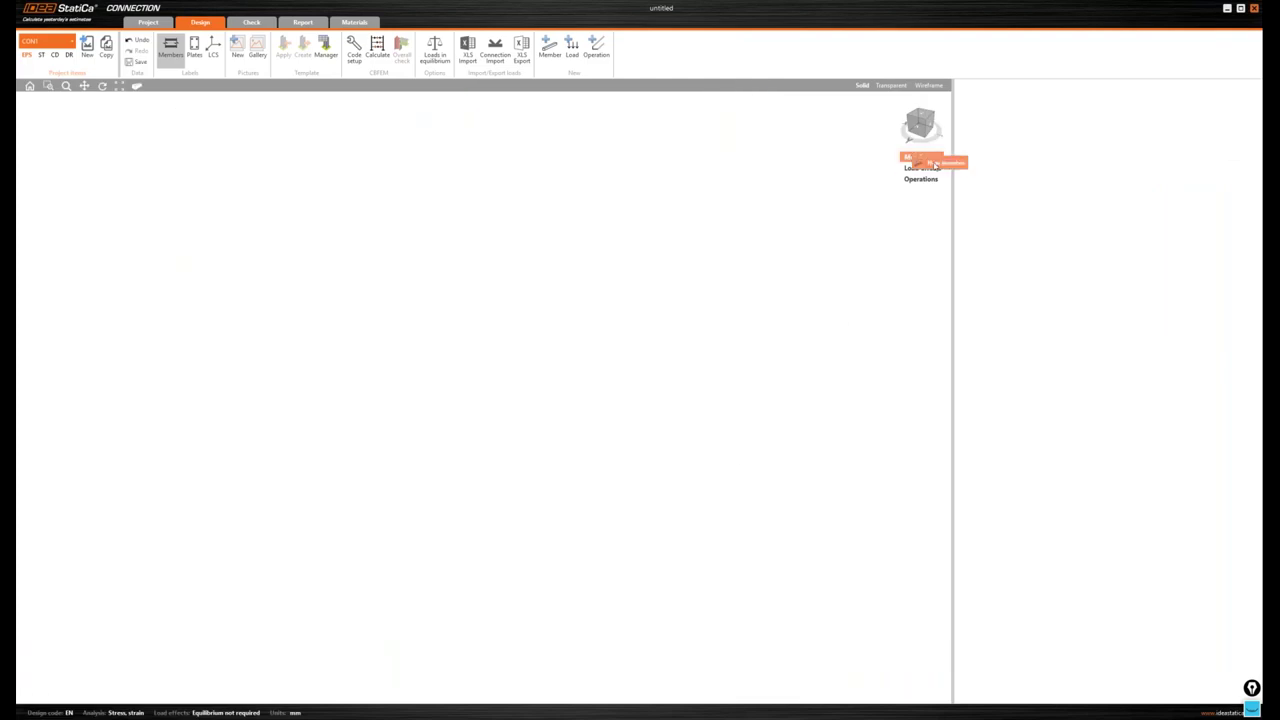
# - Add member M1 with a UC 305 x 305 x 198 section pitched 90°
pyautogui.click(936, 165)
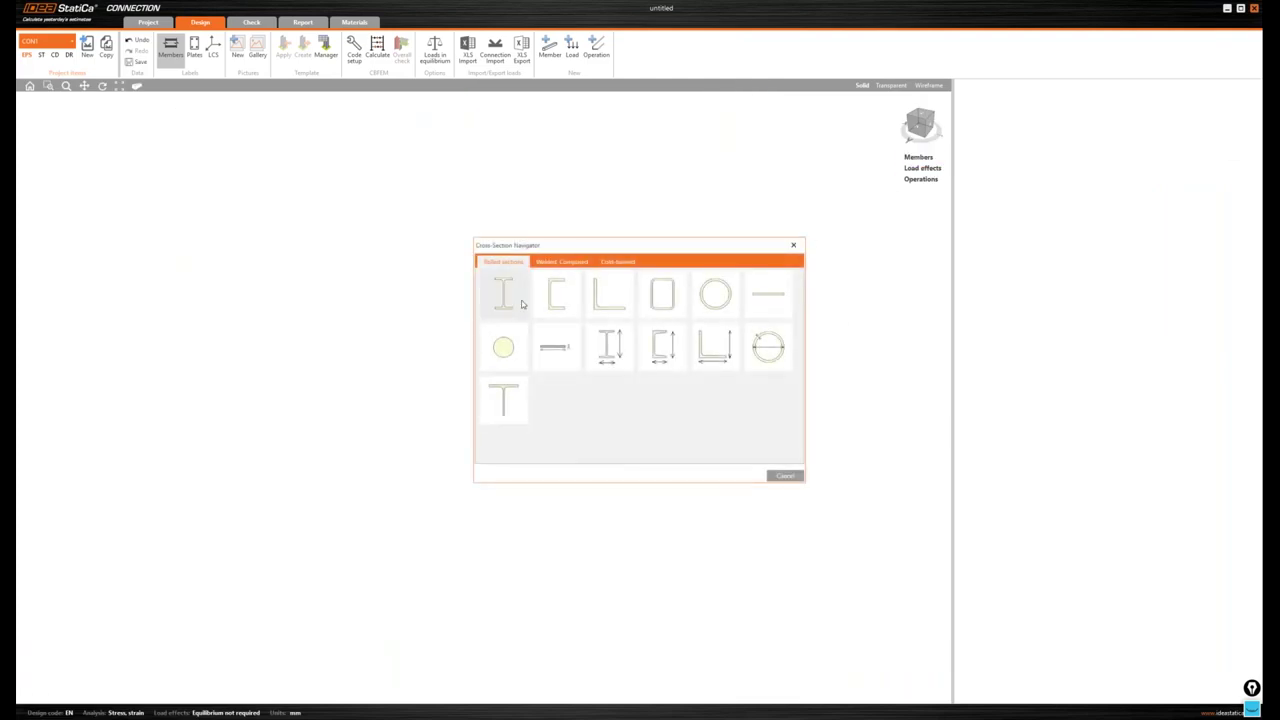
pyautogui.click(521, 304)
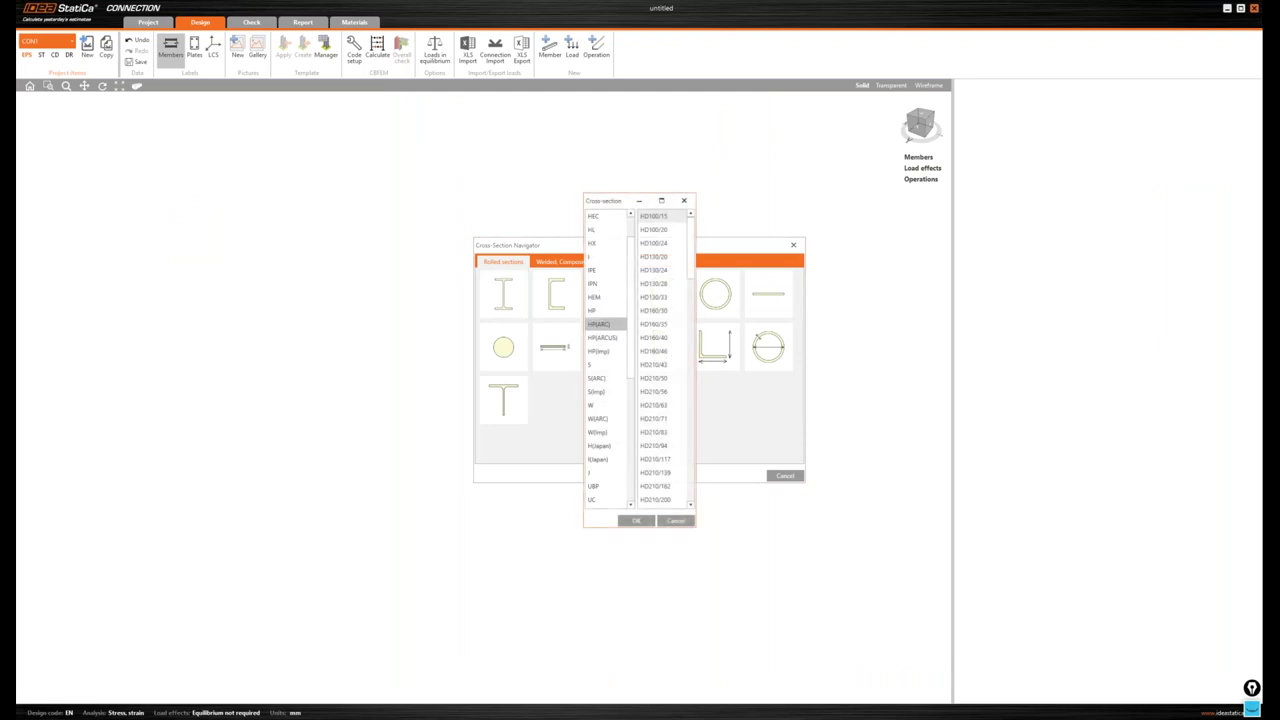
pyautogui.scroll(-1, 600, 340)
pyautogui.click(600, 458)
pyautogui.click(694, 446)
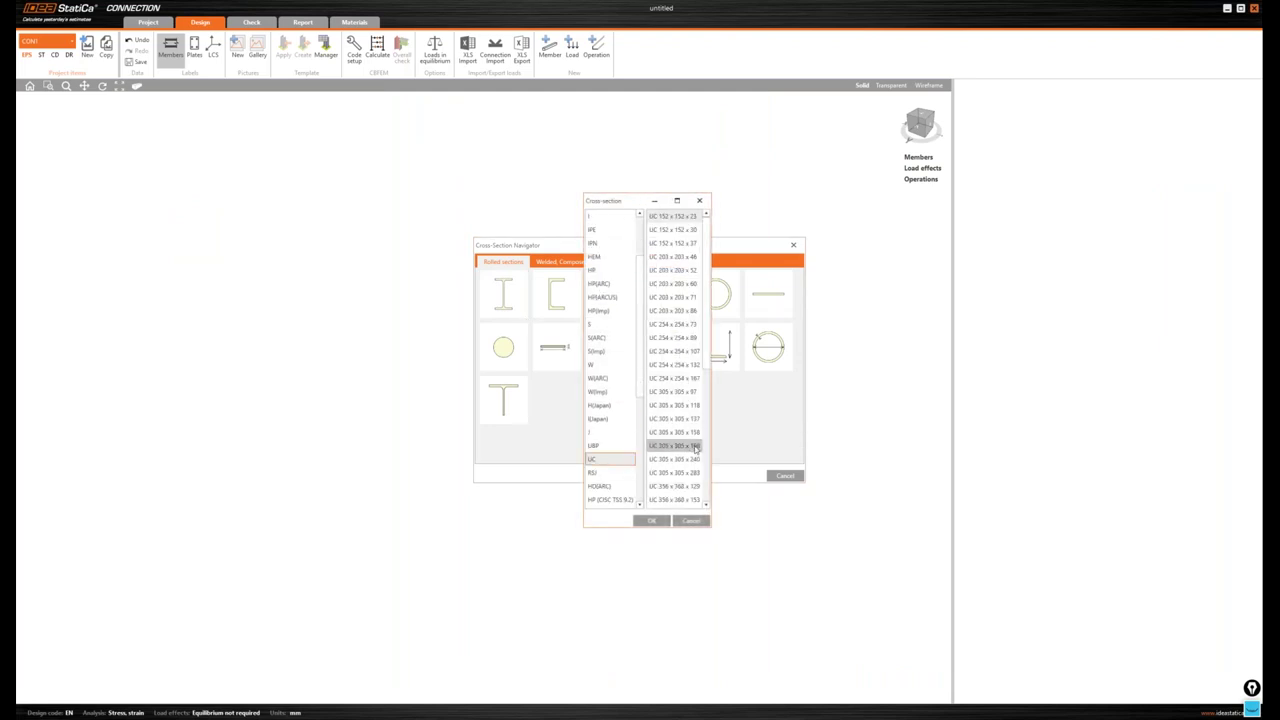
pyautogui.click(652, 521)
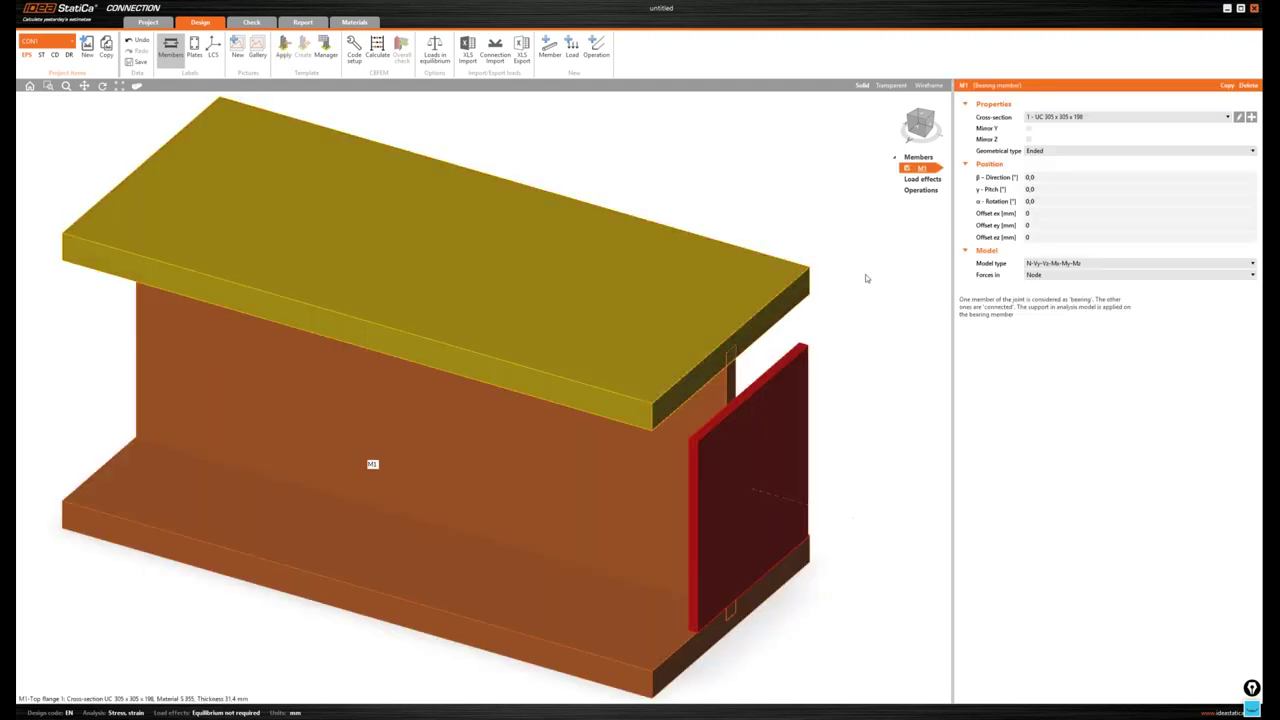
pyautogui.click(1012, 192)
pyautogui.write('90')
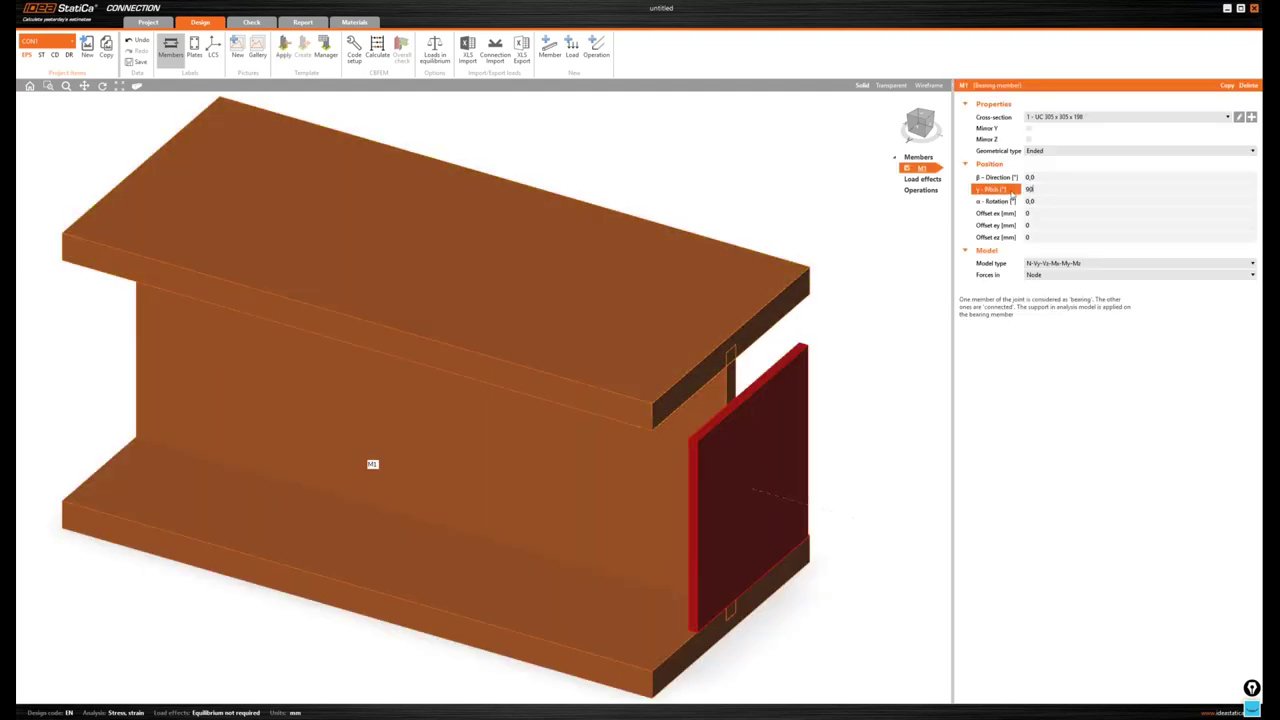
pyautogui.press('Tab')
# - Rename member M1 to C
pyautogui.scroll(-5, 640, 188)
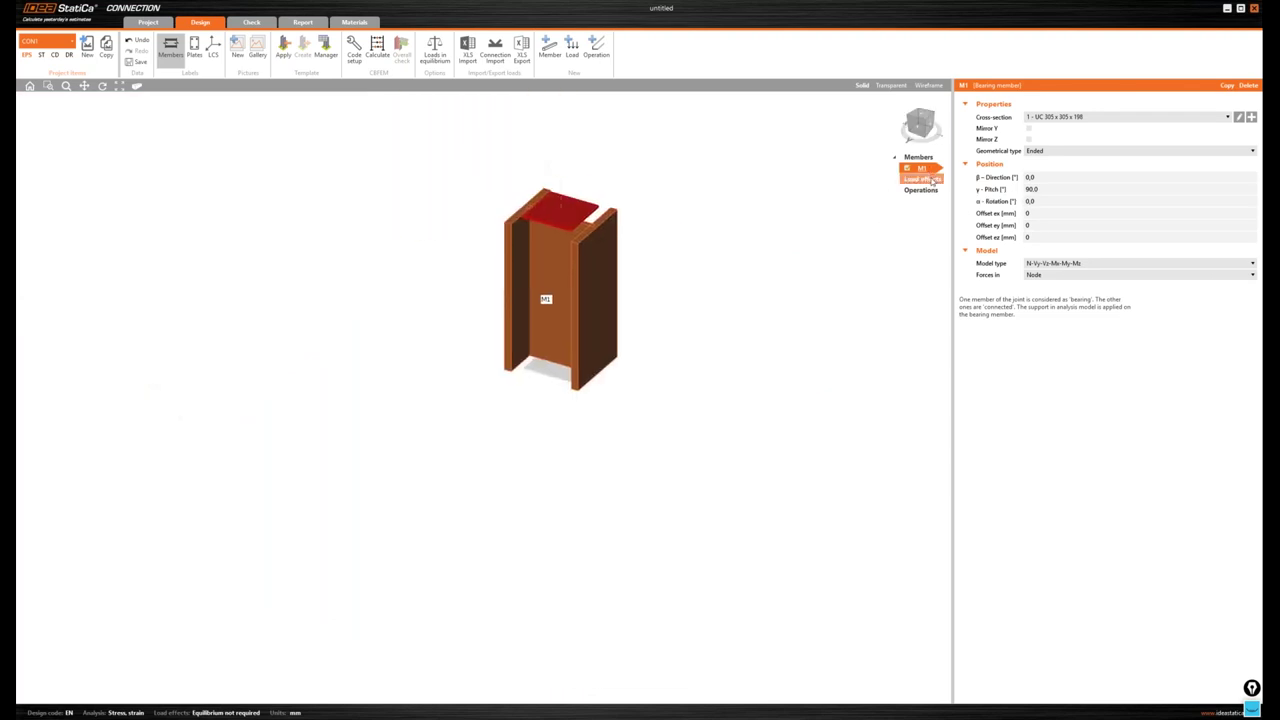
pyautogui.rightClick(926, 171)
pyautogui.click(941, 216)
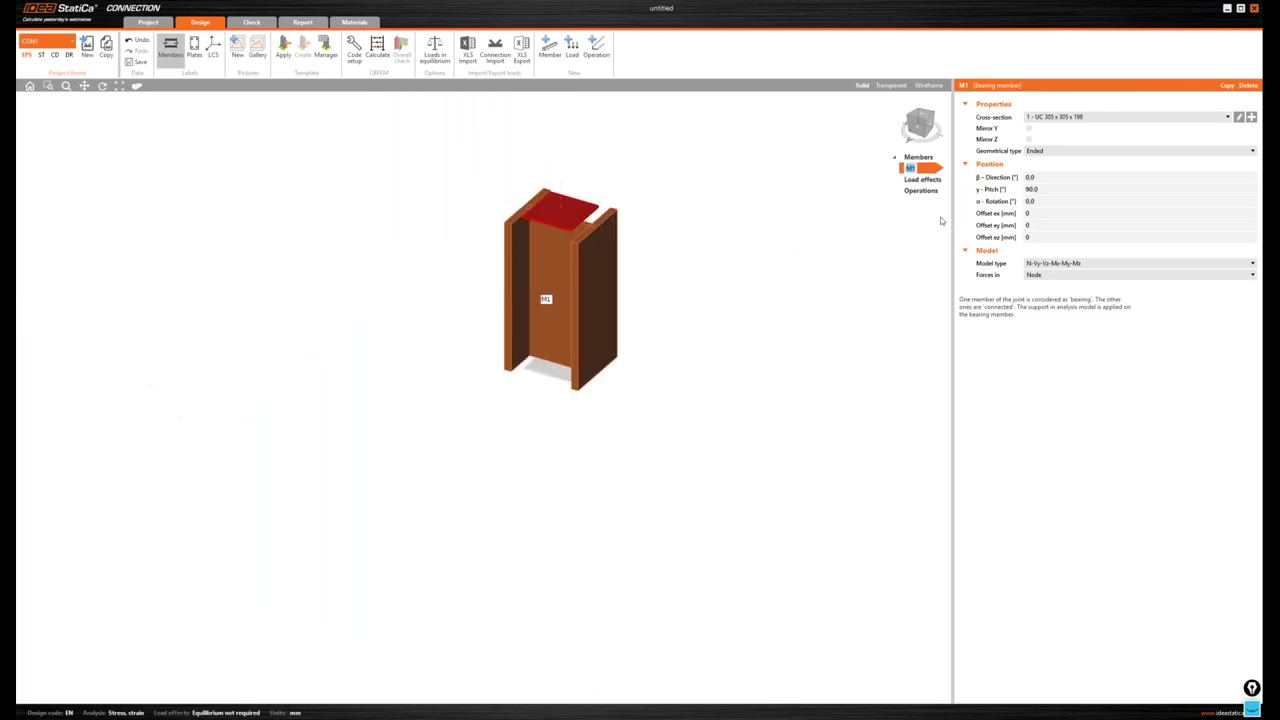
pyautogui.write('C')
pyautogui.press('Return')
# - Add a second member M2 and rename it D
pyautogui.click(926, 160)
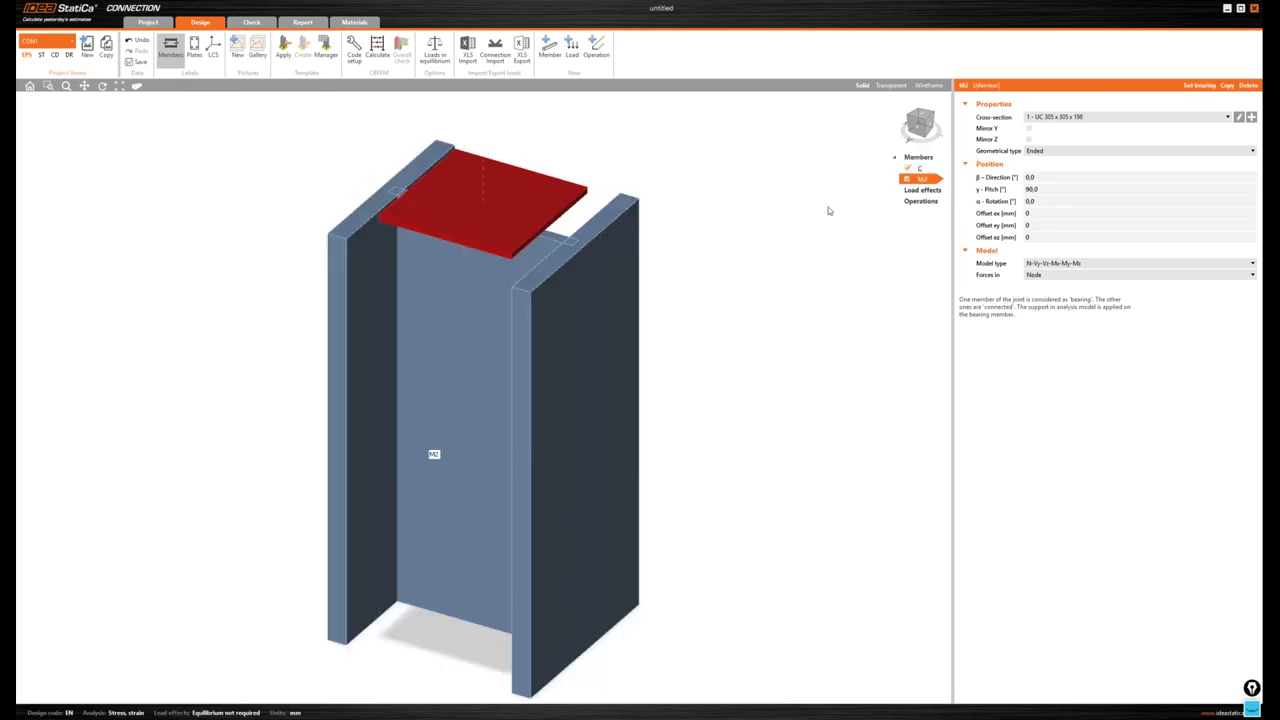
pyautogui.rightClick(927, 180)
pyautogui.click(942, 226)
pyautogui.write('D')
pyautogui.press('Return')
# - Give member D a CHS168.3/10.0 tube section pitched 25,7°
pyautogui.click(1251, 117)
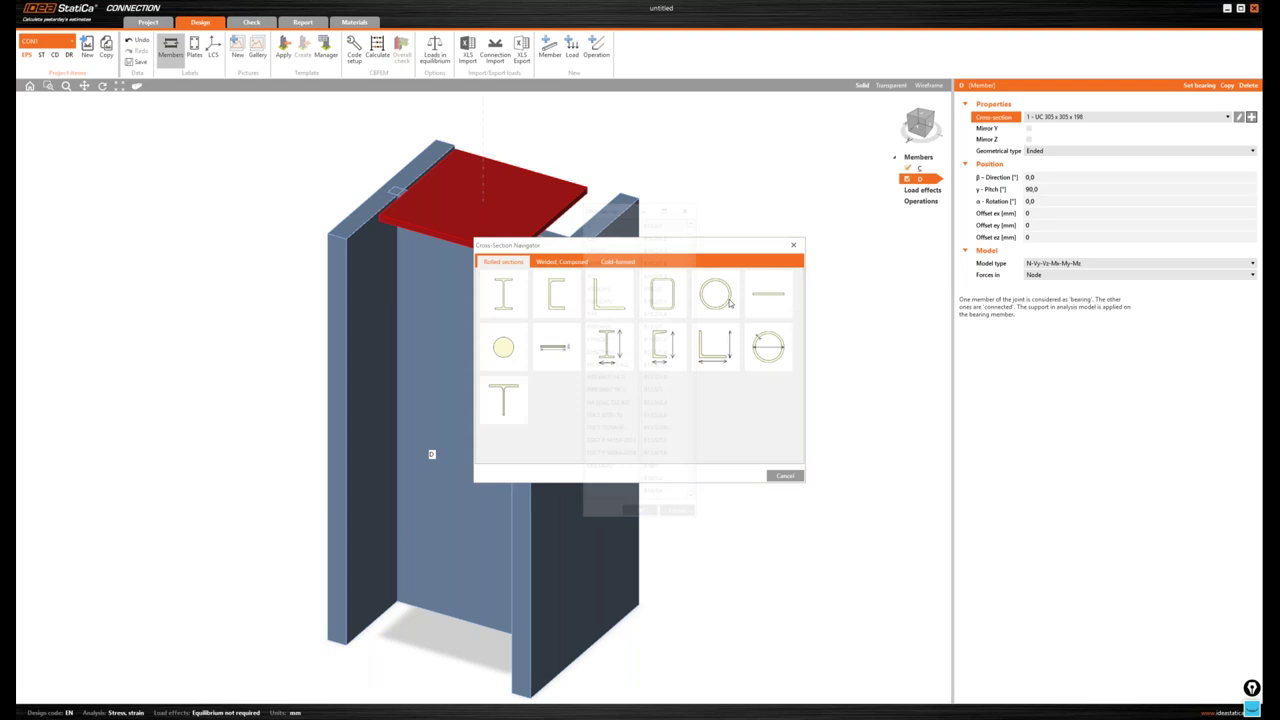
pyautogui.click(716, 294)
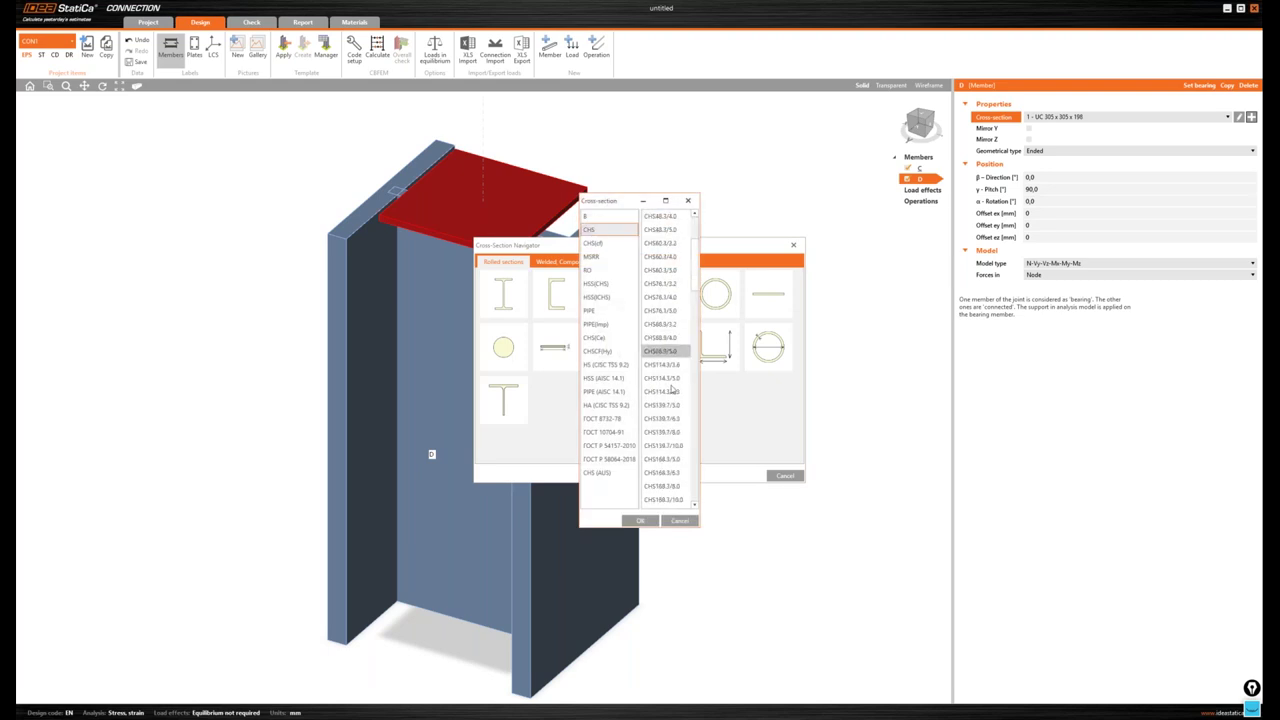
pyautogui.scroll(-1, 672, 390)
pyautogui.click(663, 418)
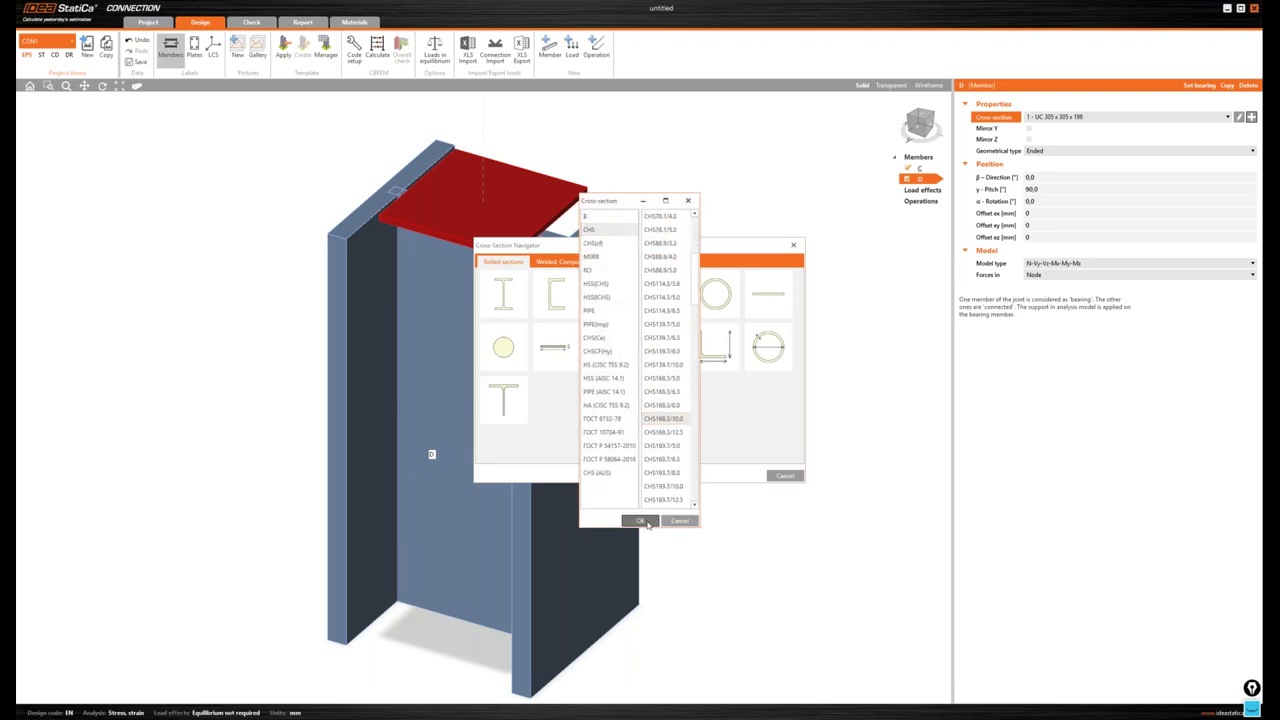
pyautogui.click(645, 522)
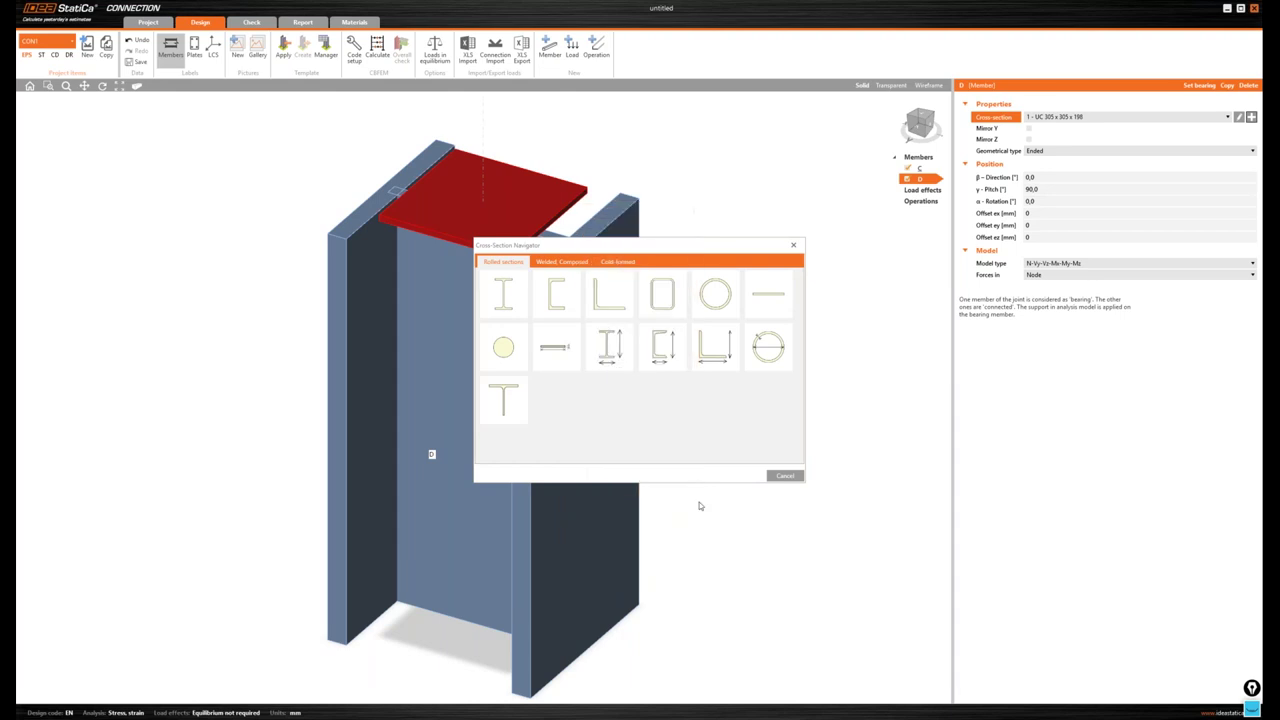
pyautogui.click(999, 190)
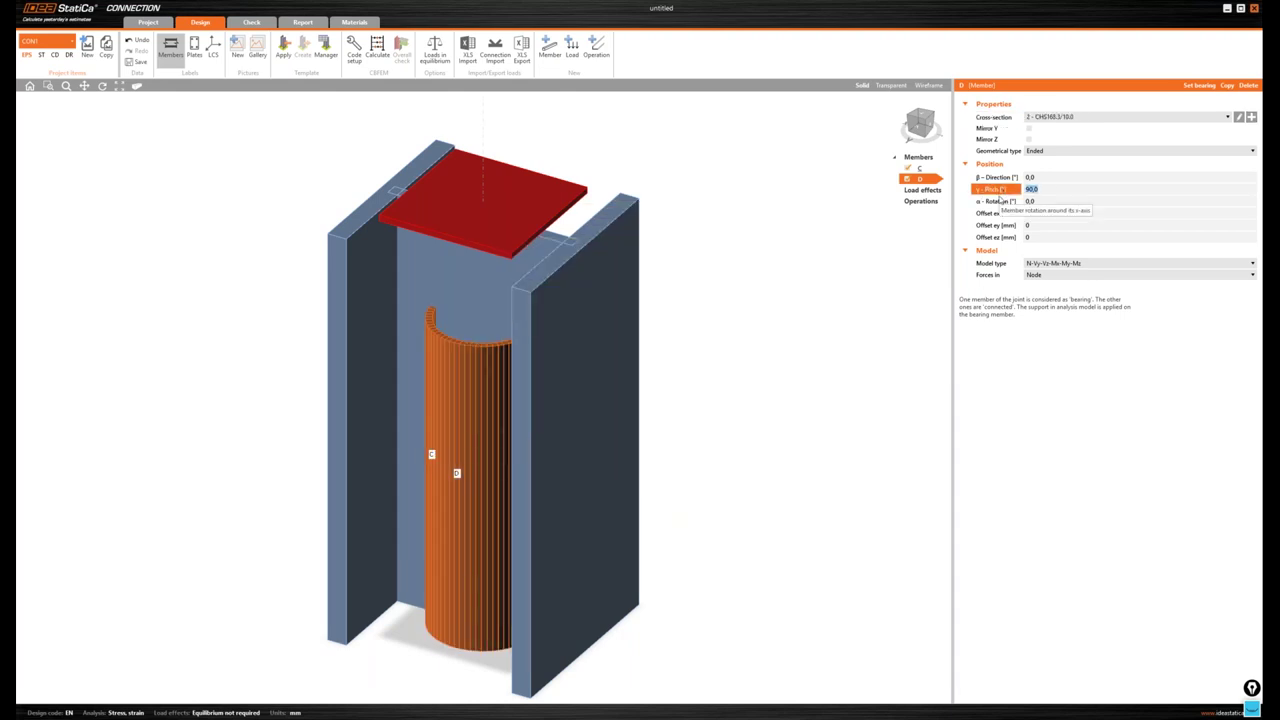
pyautogui.write('25,7')
pyautogui.click(1000, 200)
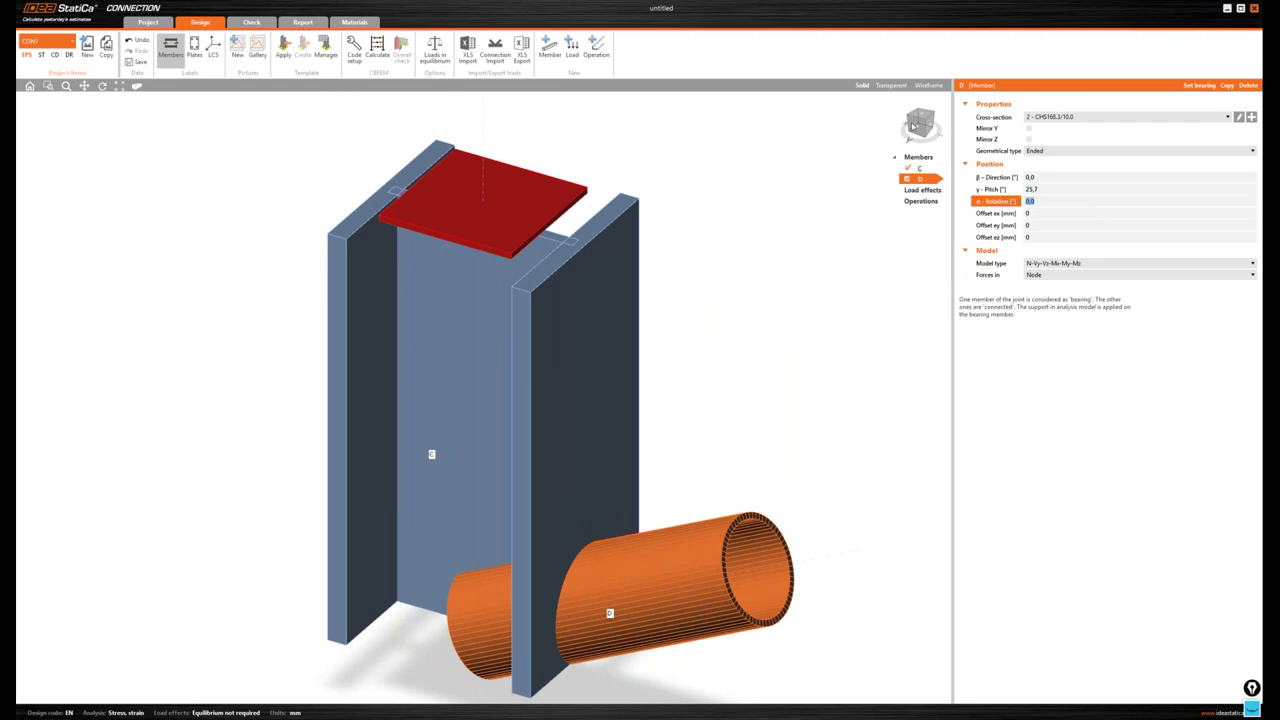
# - Open the list of connection operations
pyautogui.moveTo(920, 125); pyautogui.dragTo(930, 123)
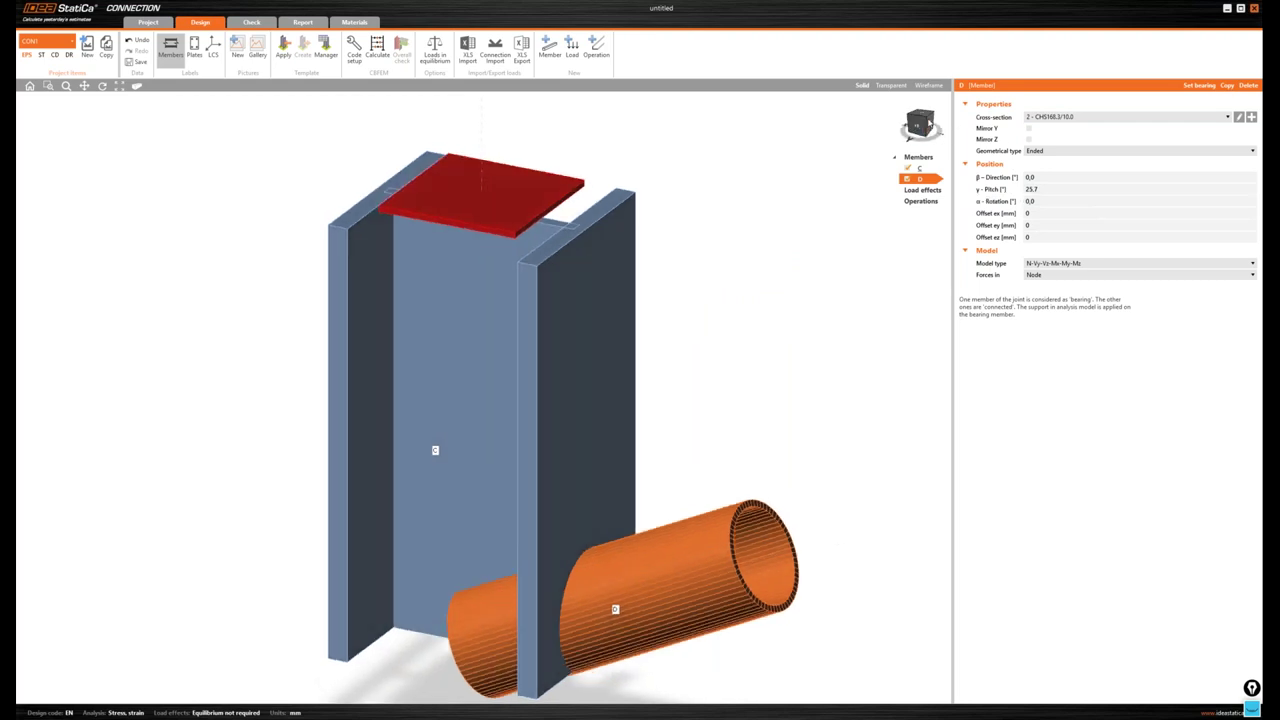
pyautogui.scroll(-3, 930, 123)
pyautogui.click(921, 201)
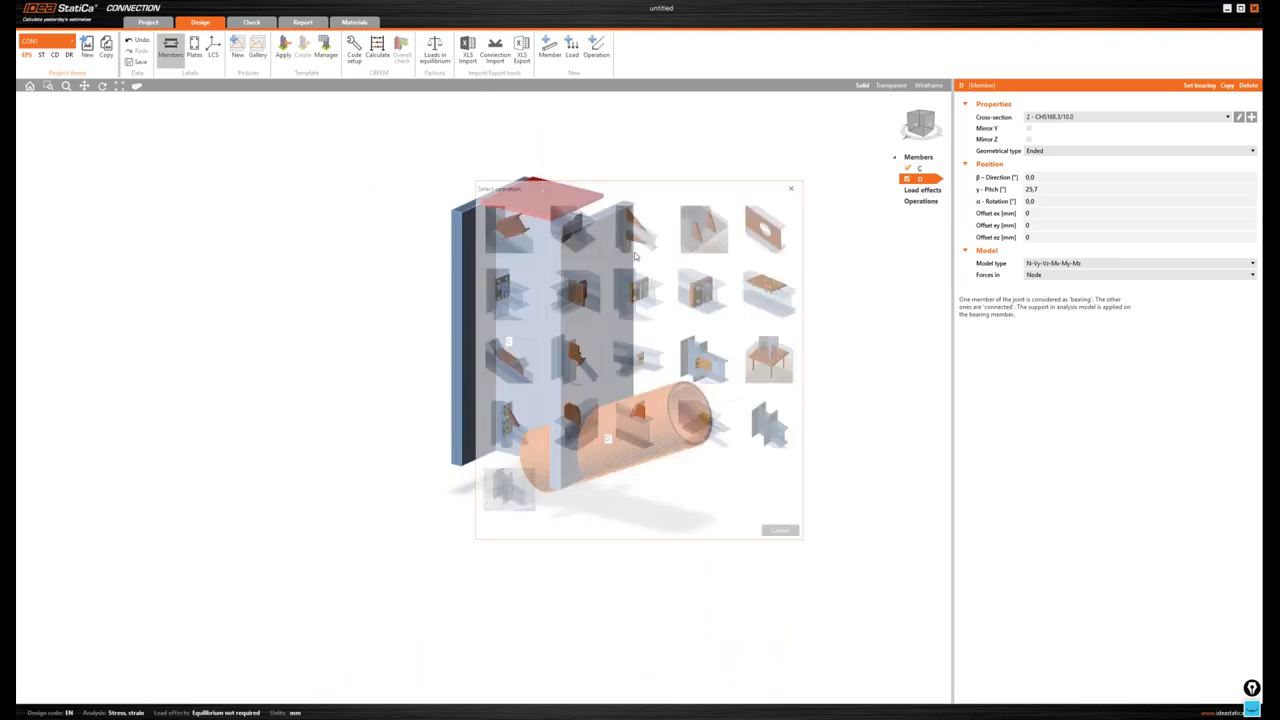
# - Add base plate operation BP1 using M24 8.8 anchor bolts
pyautogui.click(634, 257)
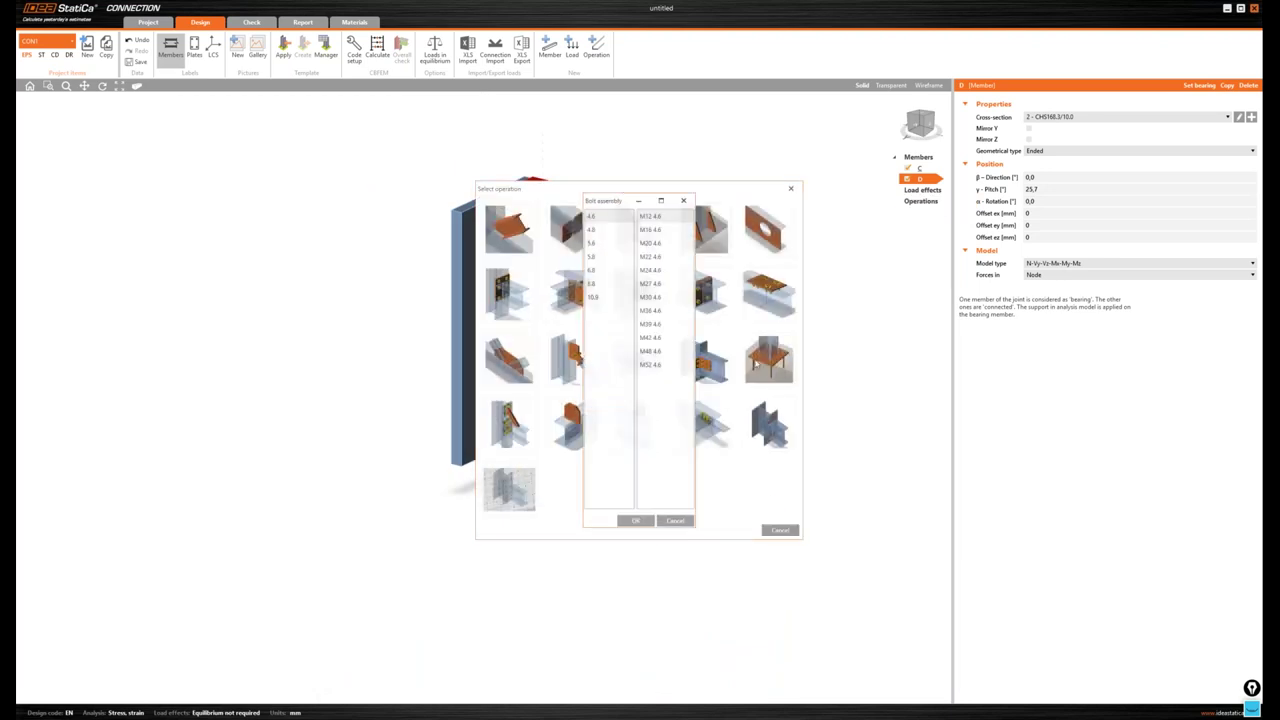
pyautogui.click(601, 287)
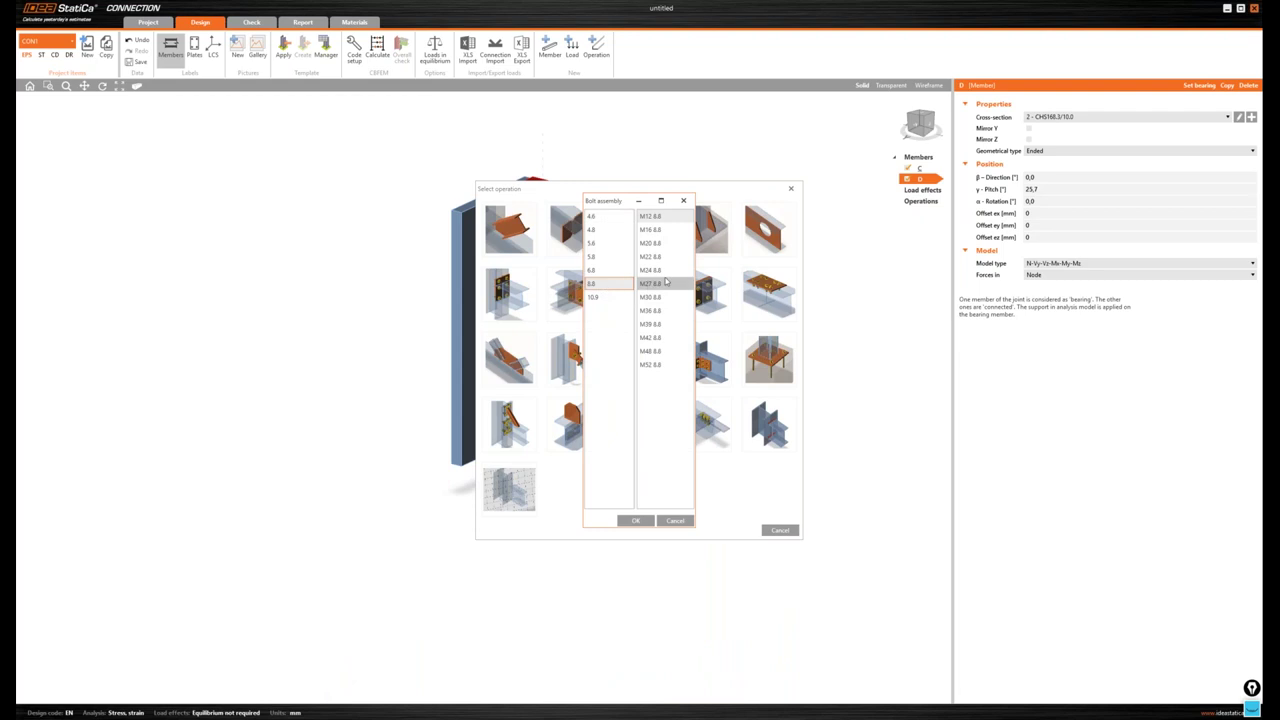
pyautogui.click(665, 270)
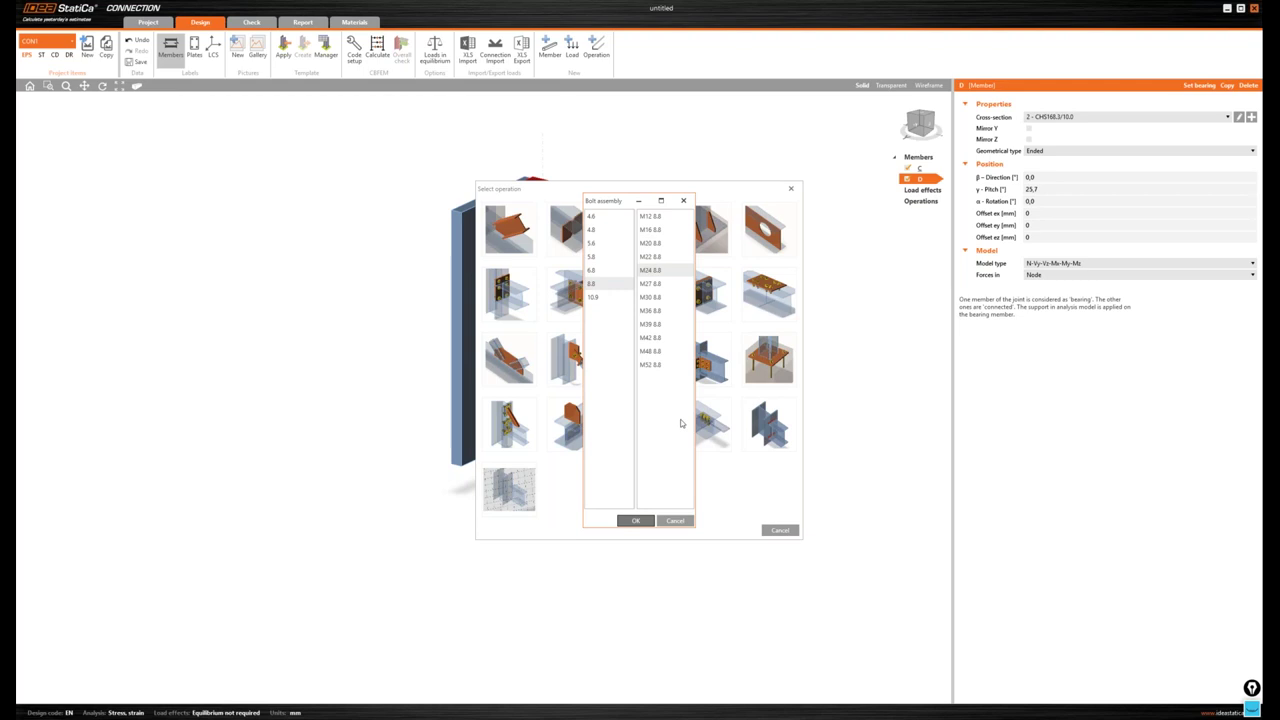
pyautogui.press('Return')
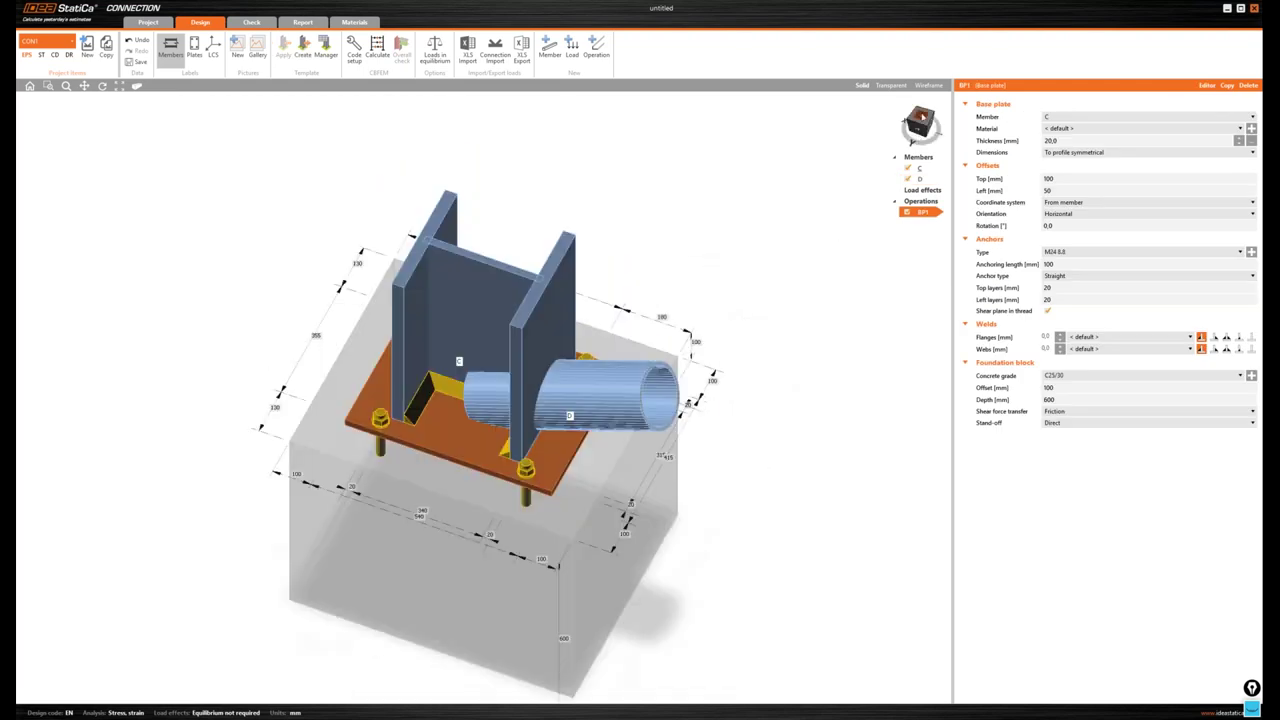
# - From the top view, make the base plate 40 mm thick with rectangular dimensions
pyautogui.click(921, 118)
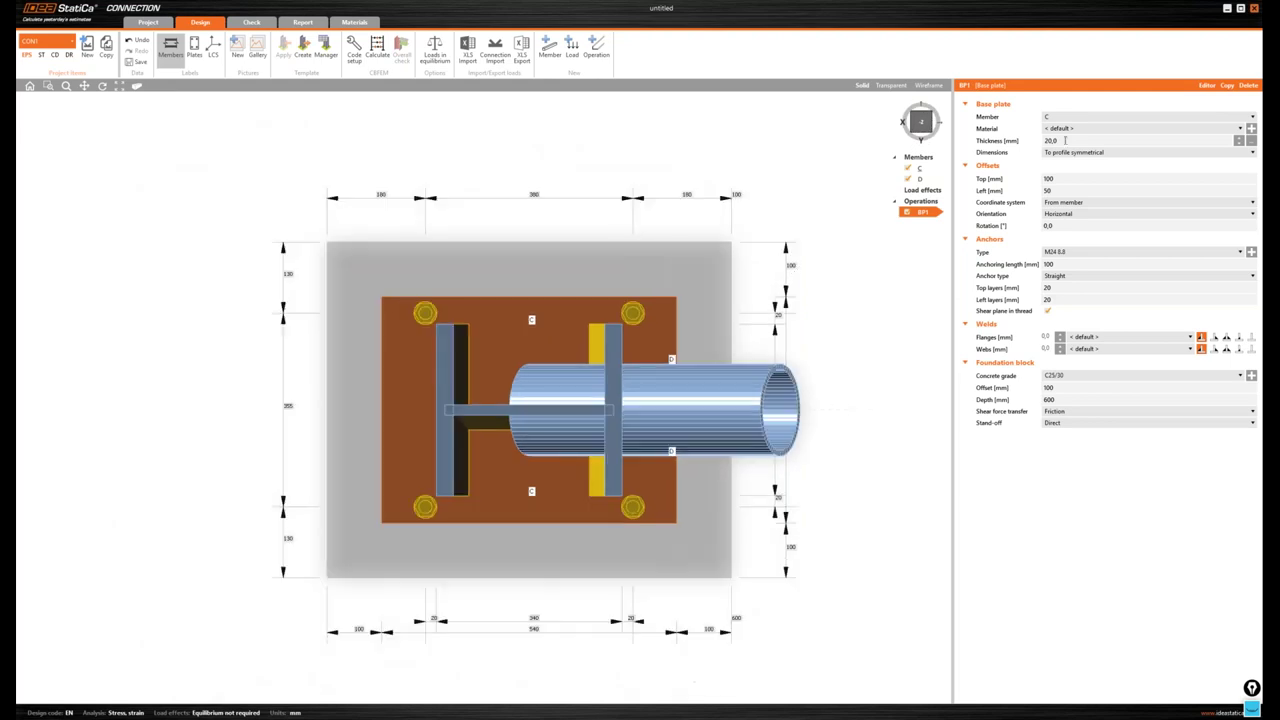
pyautogui.click(1126, 141)
pyautogui.write('40')
pyautogui.press('Tab')
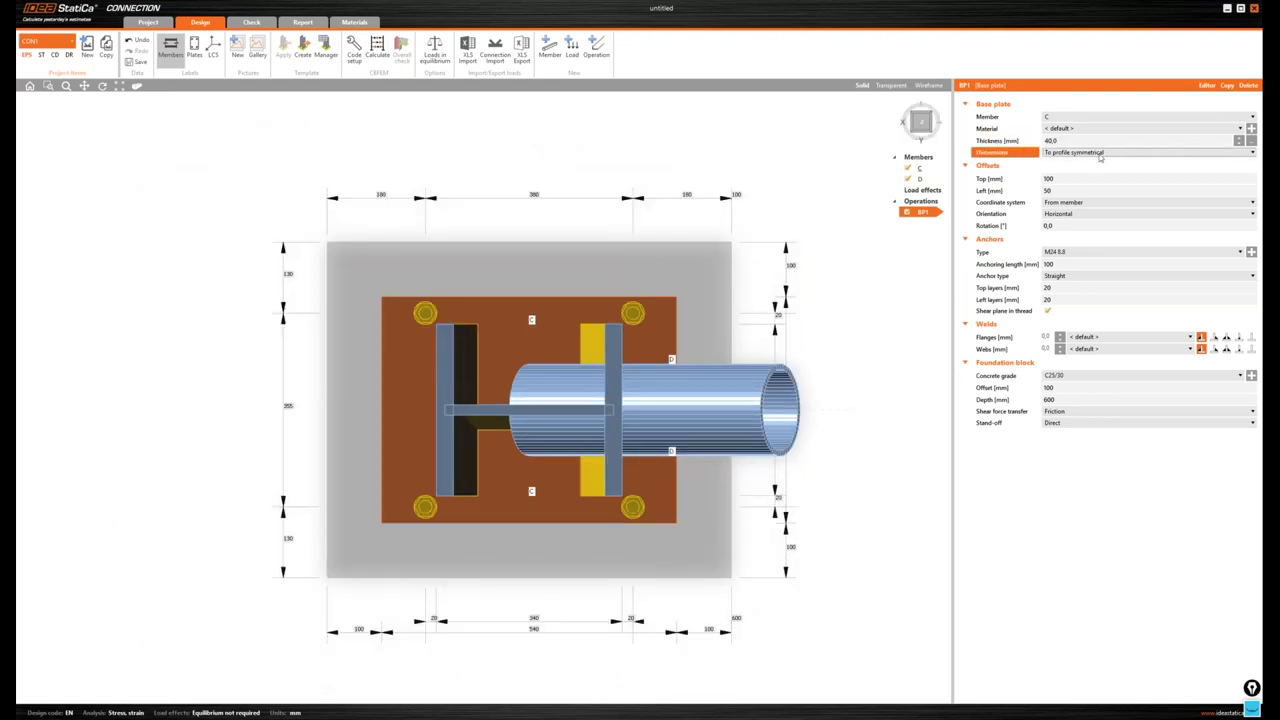
pyautogui.click(1100, 153)
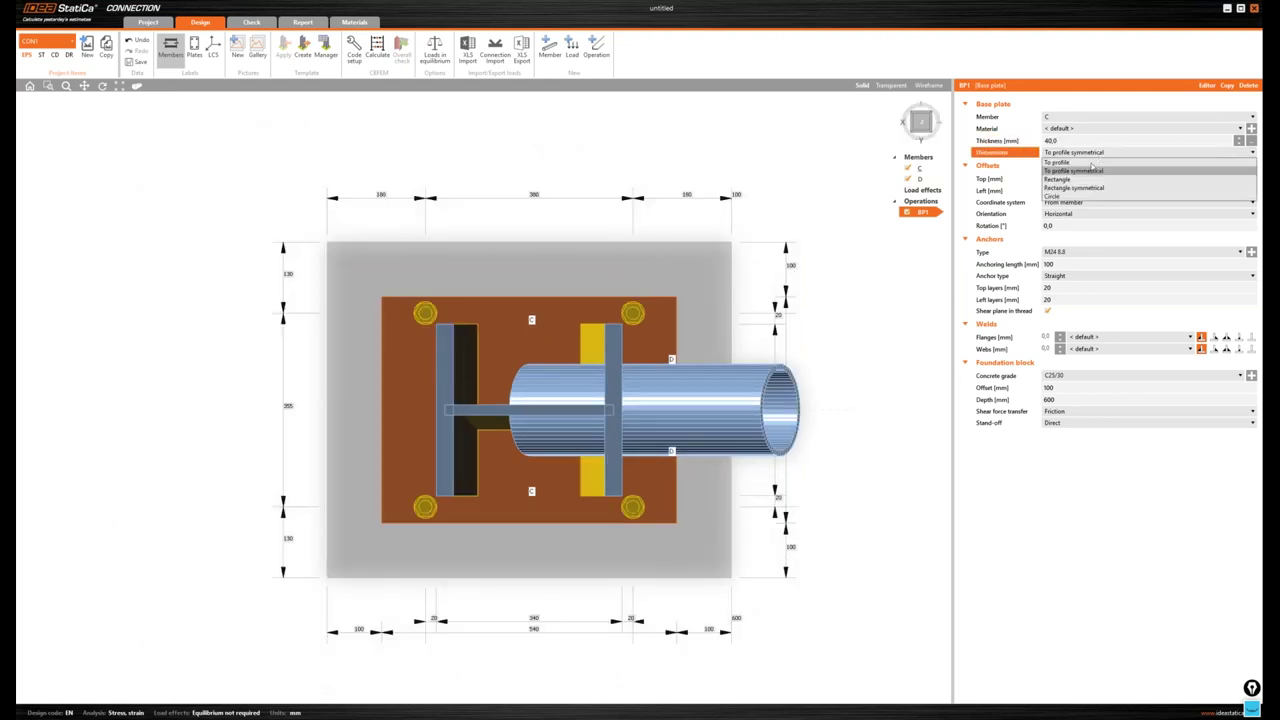
pyautogui.click(1070, 179)
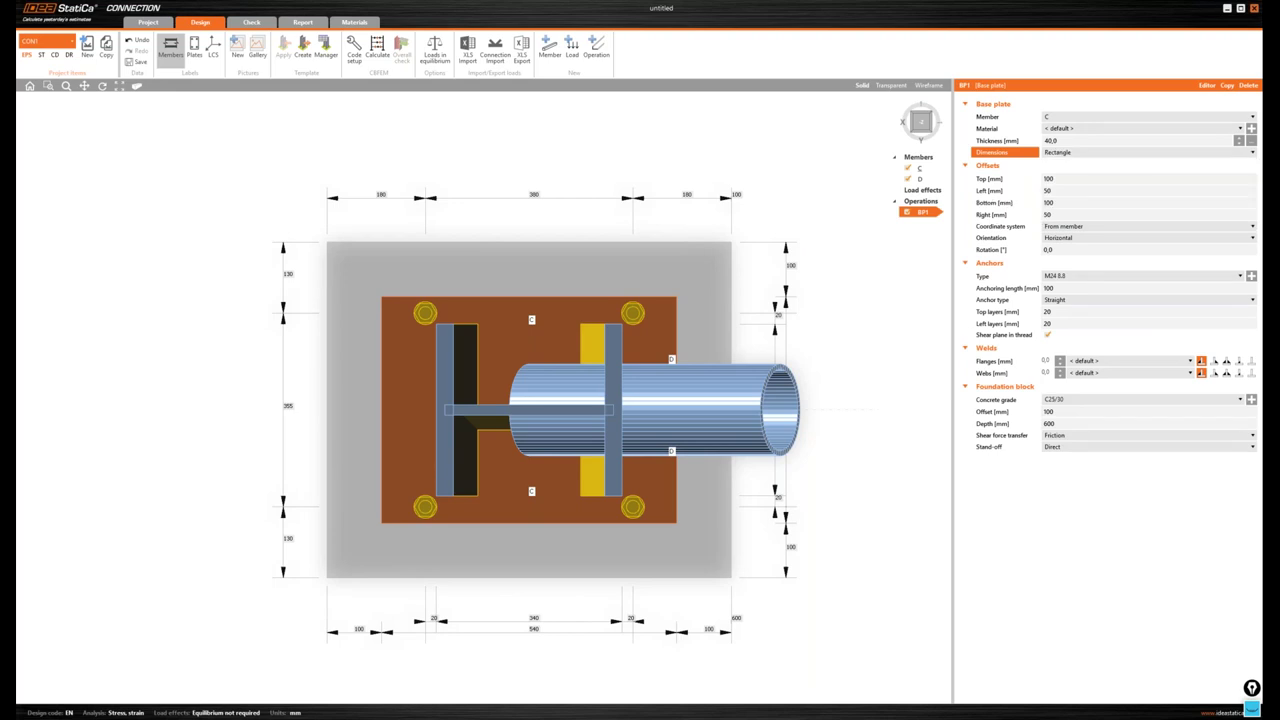
# - Set 150 mm top and bottom plate offsets with small side offsets, viewing the model transparent
pyautogui.click(1088, 177)
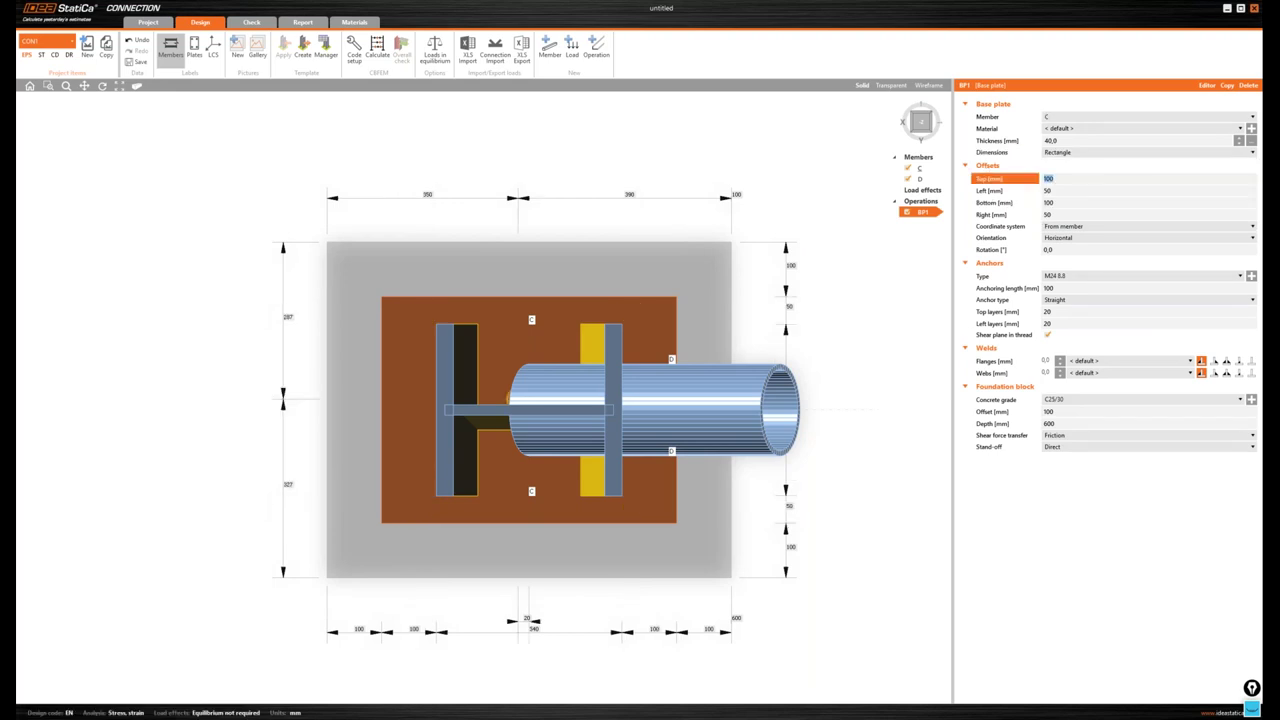
pyautogui.write('15')
pyautogui.press('Tab')
pyautogui.write('15')
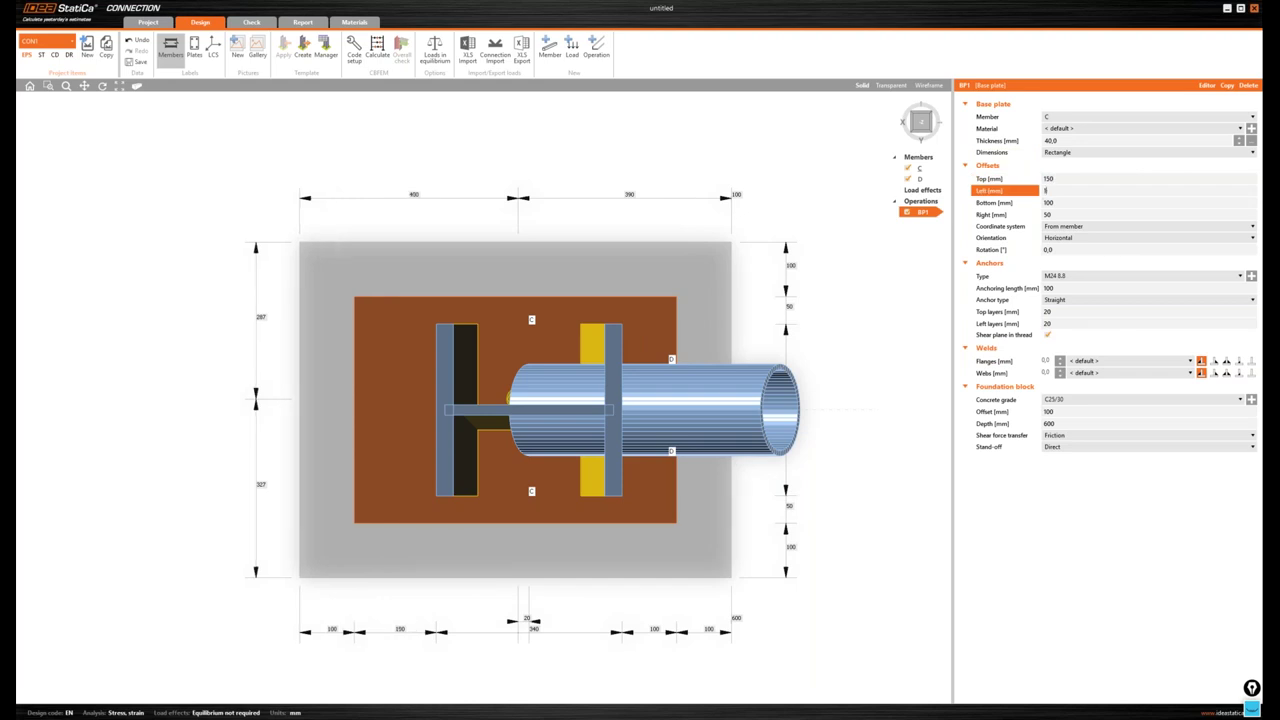
pyautogui.press('Tab')
pyautogui.write('150')
pyautogui.press('Tab')
pyautogui.write('15')
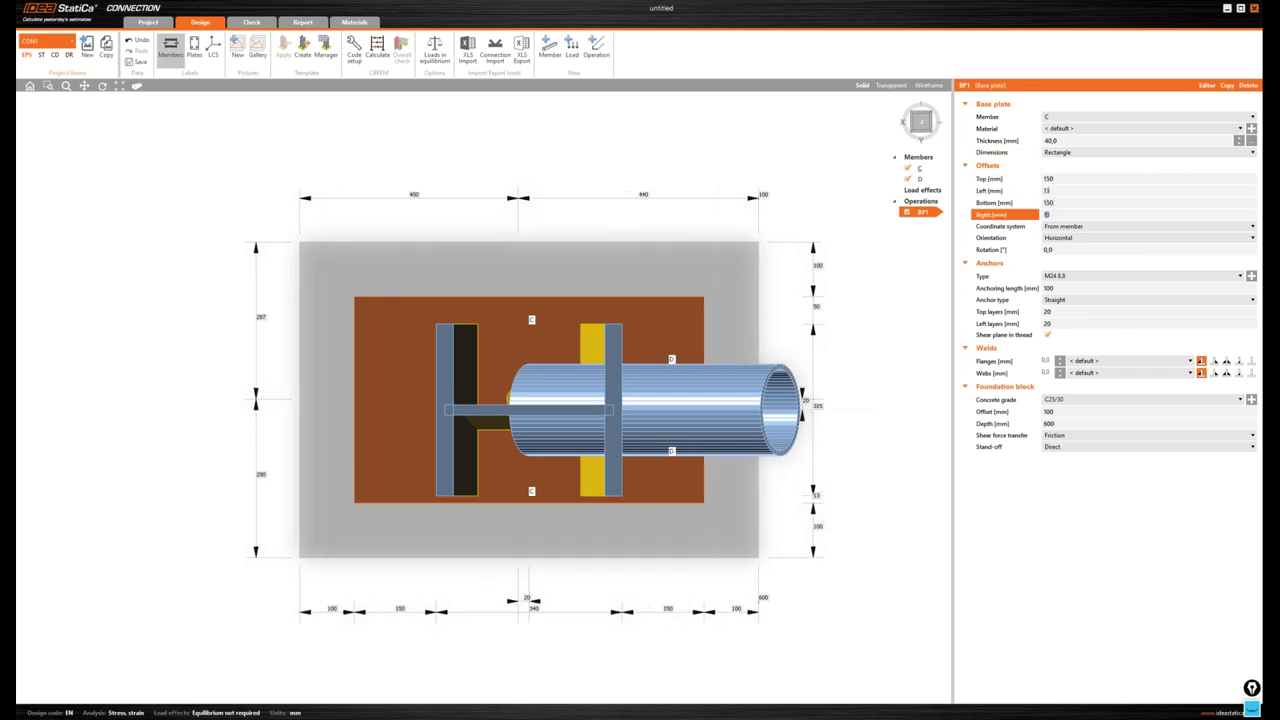
pyautogui.press('Tab')
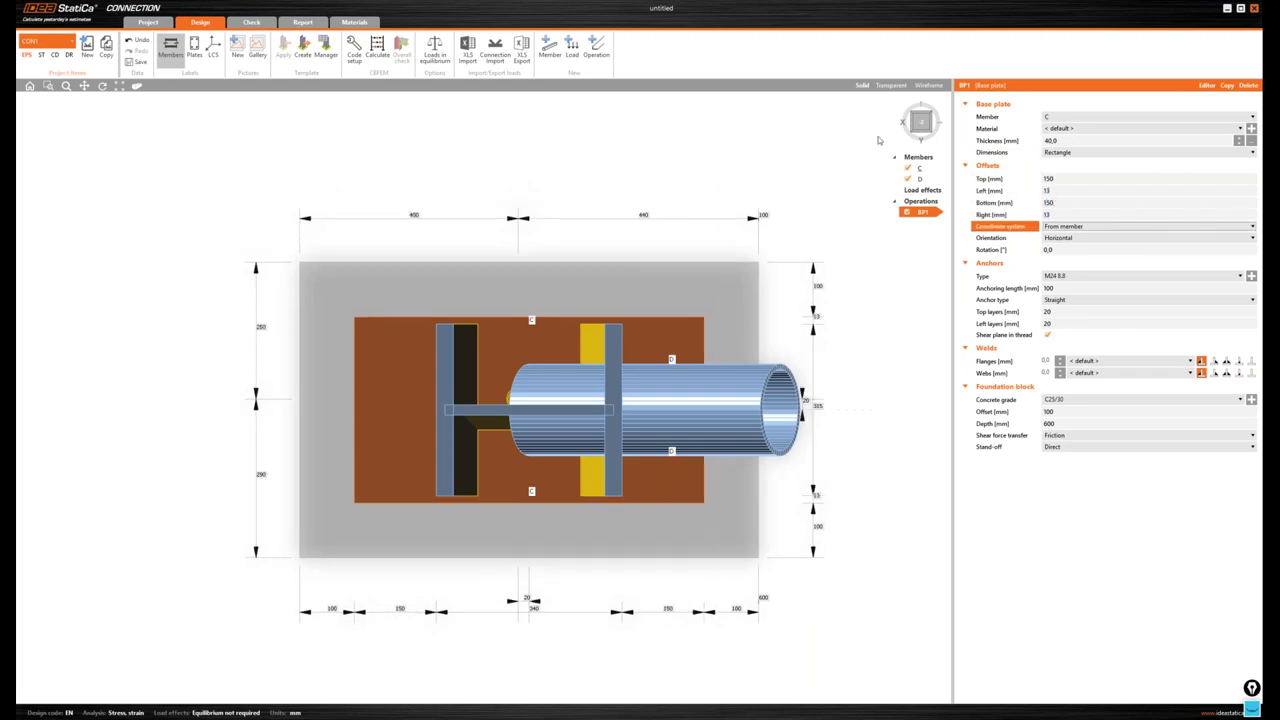
pyautogui.click(891, 85)
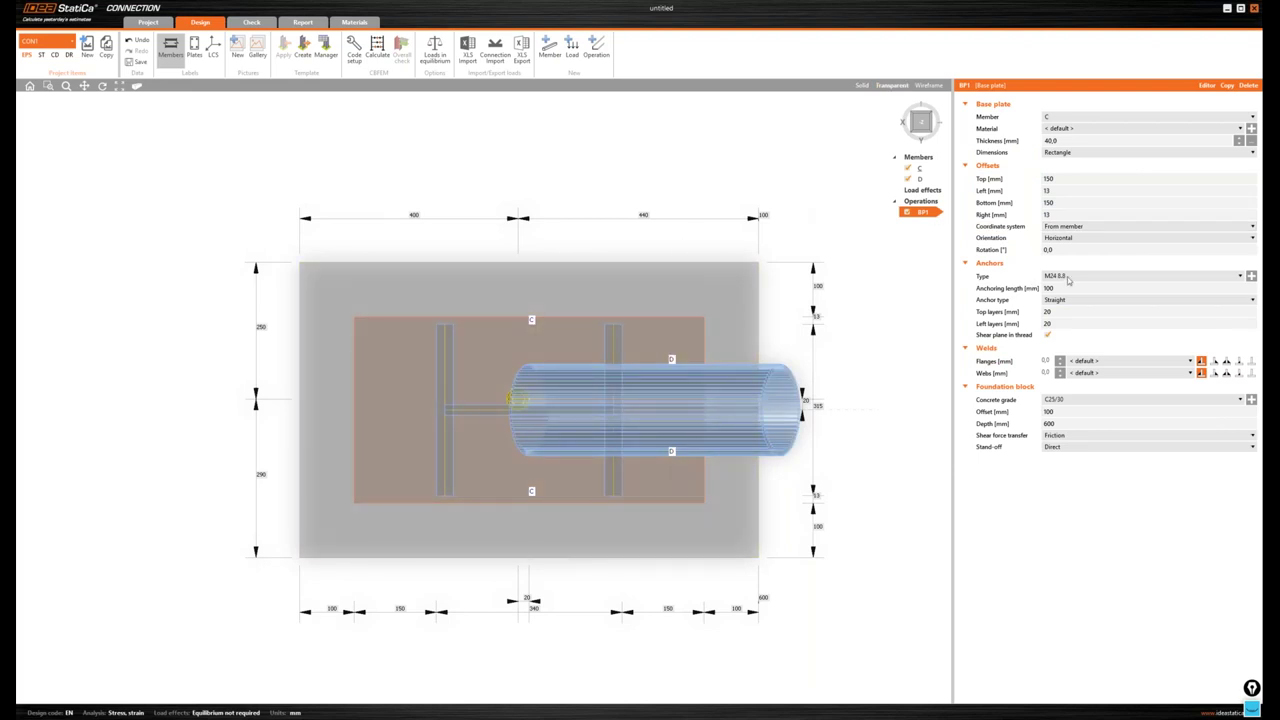
pyautogui.click(1012, 312)
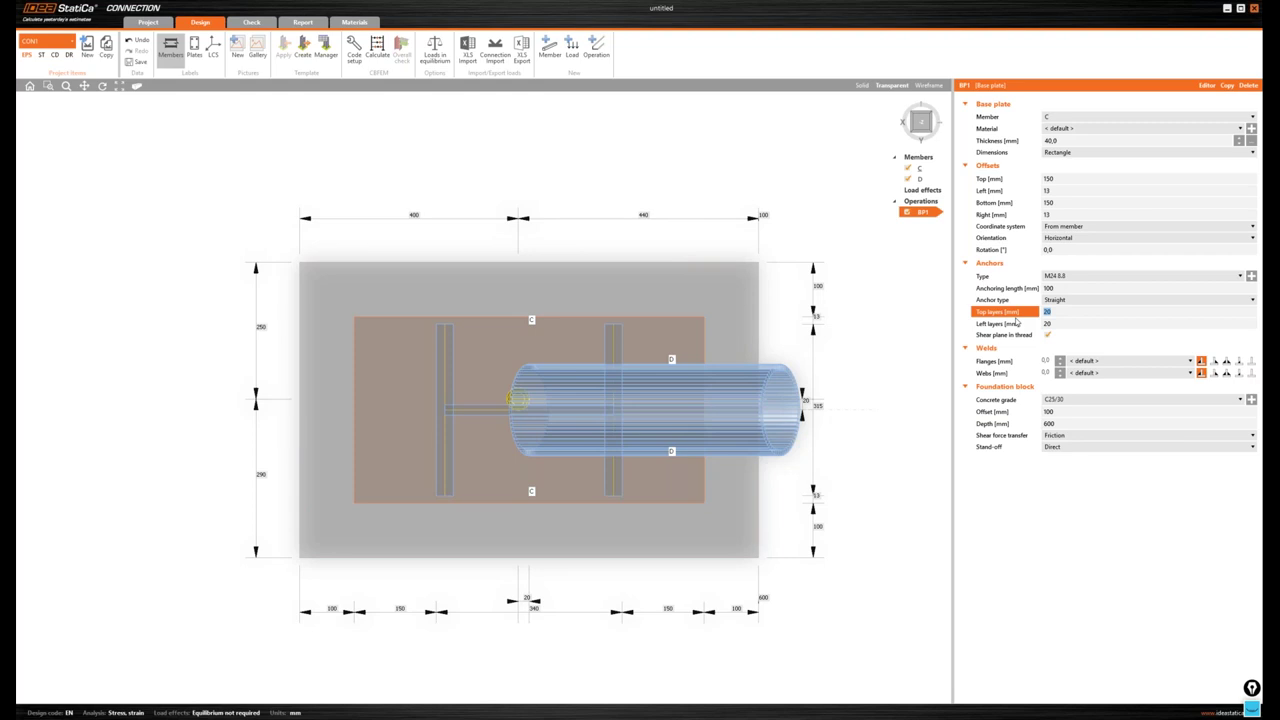
# - Enter anchor top layers 258 -208 -308 and left layers 90 -180
pyautogui.write('-208 -308')
pyautogui.press('Tab')
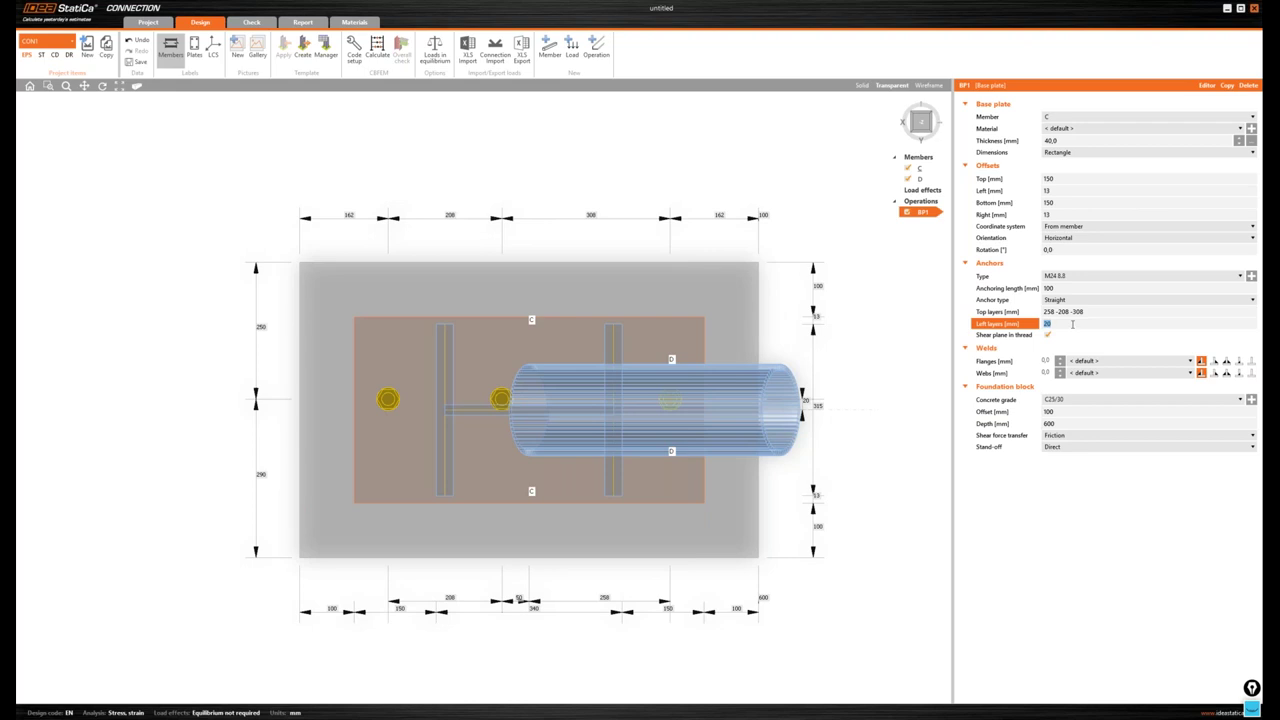
pyautogui.write('90 -180')
pyautogui.press('Tab')
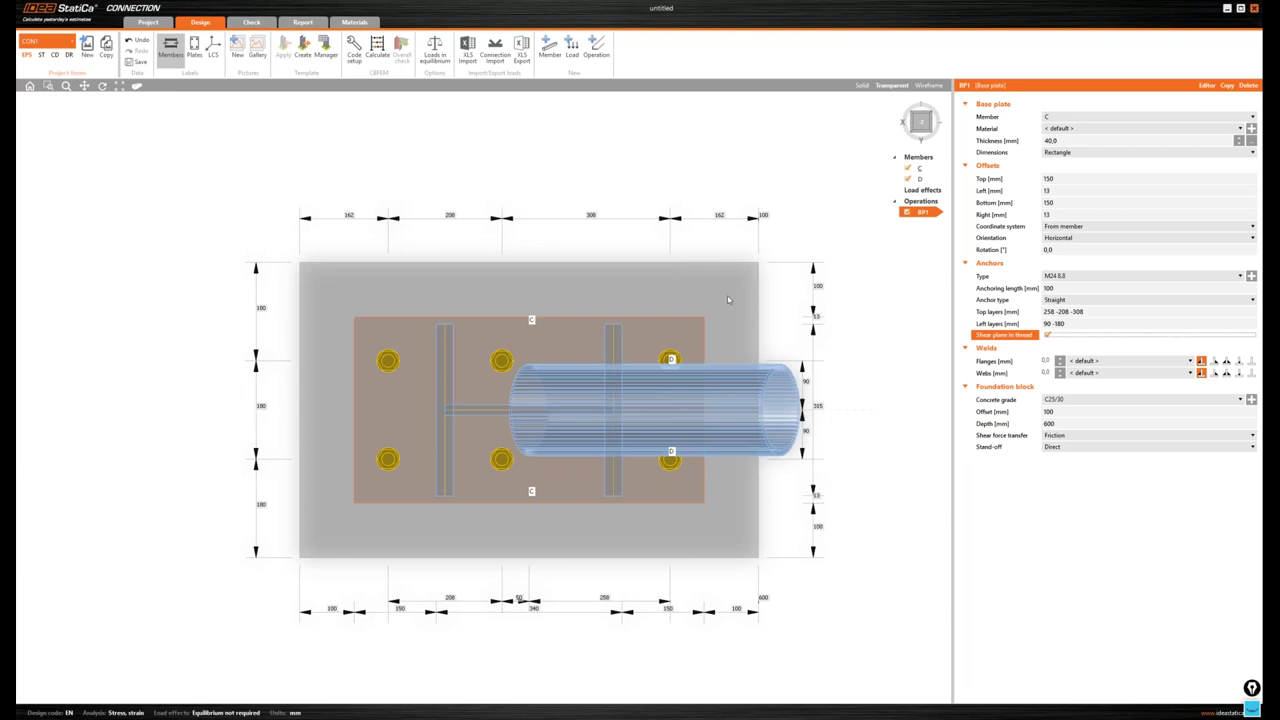
# - Return to a solid isometric view and change the flange and web weld types
pyautogui.click(863, 88)
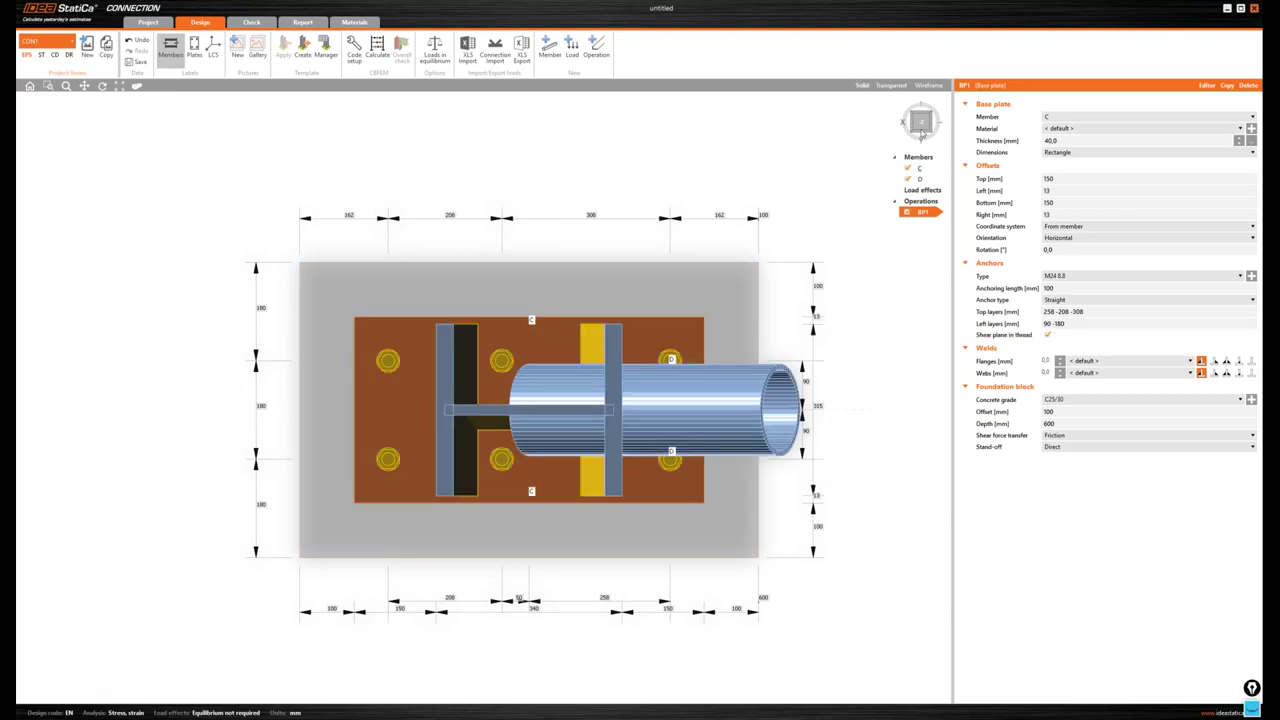
pyautogui.moveTo(922, 121); pyautogui.dragTo(924, 122)
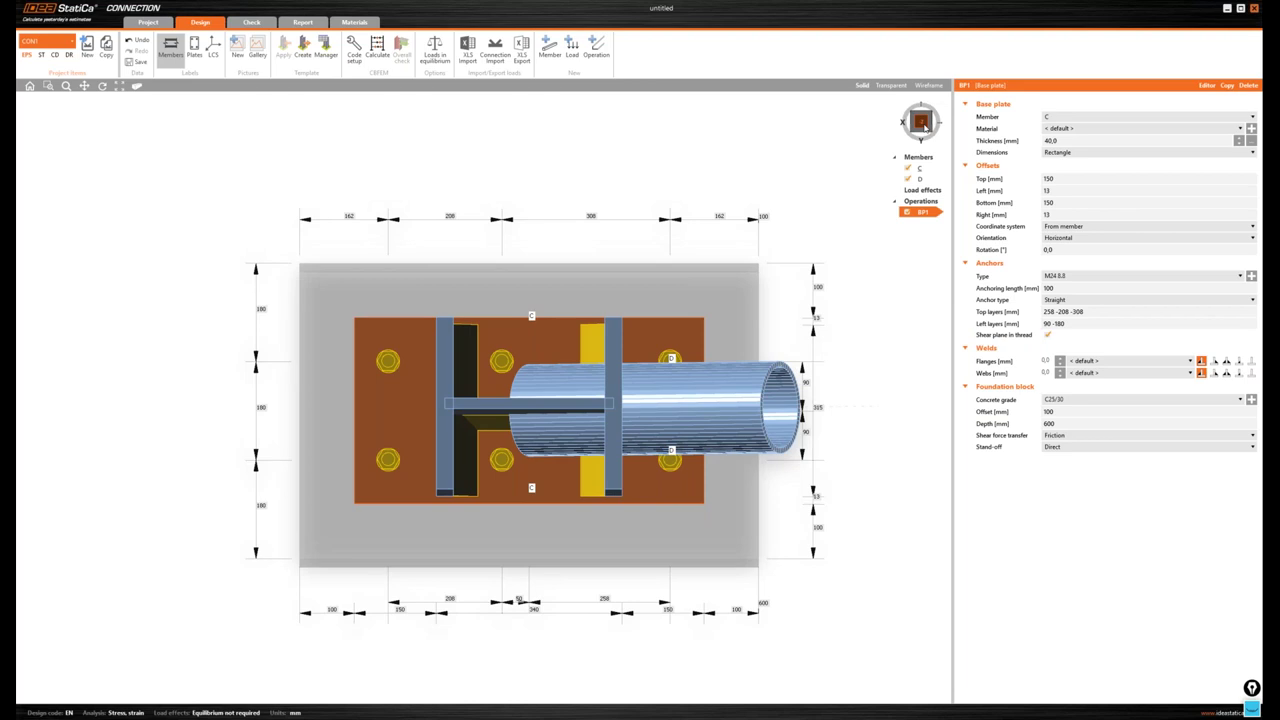
pyautogui.click(923, 122)
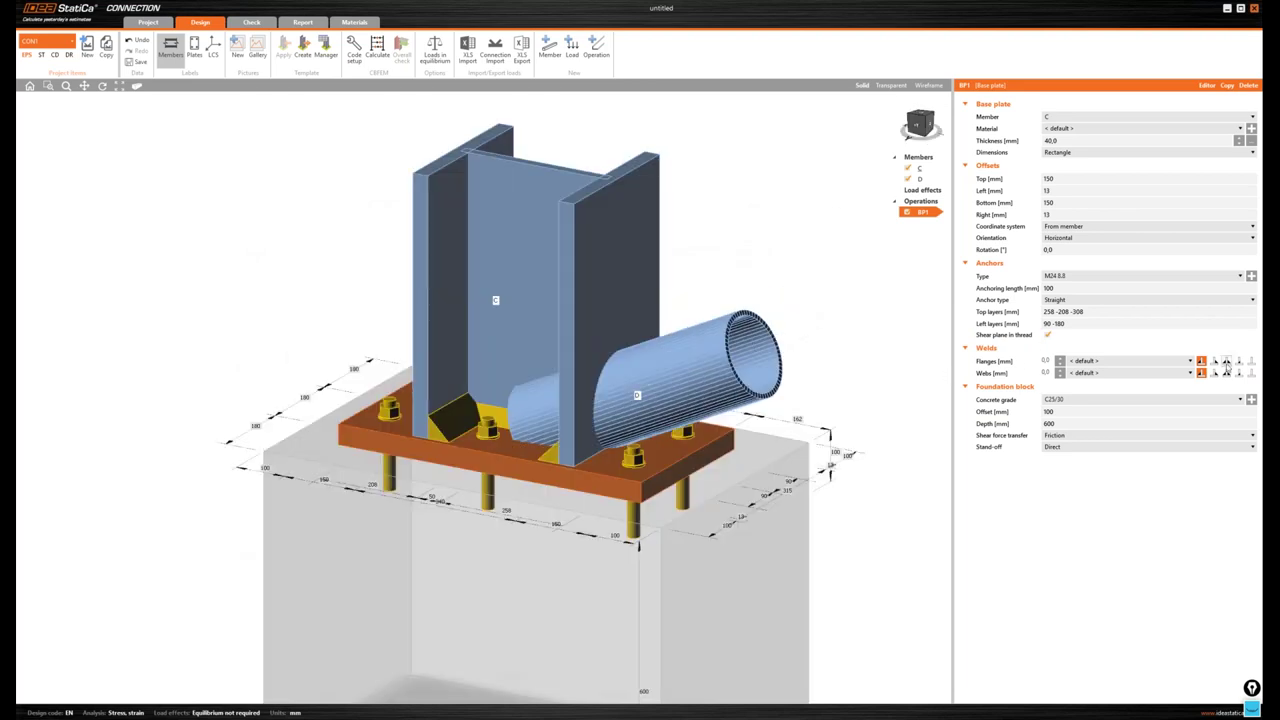
pyautogui.click(1239, 361)
pyautogui.click(1239, 373)
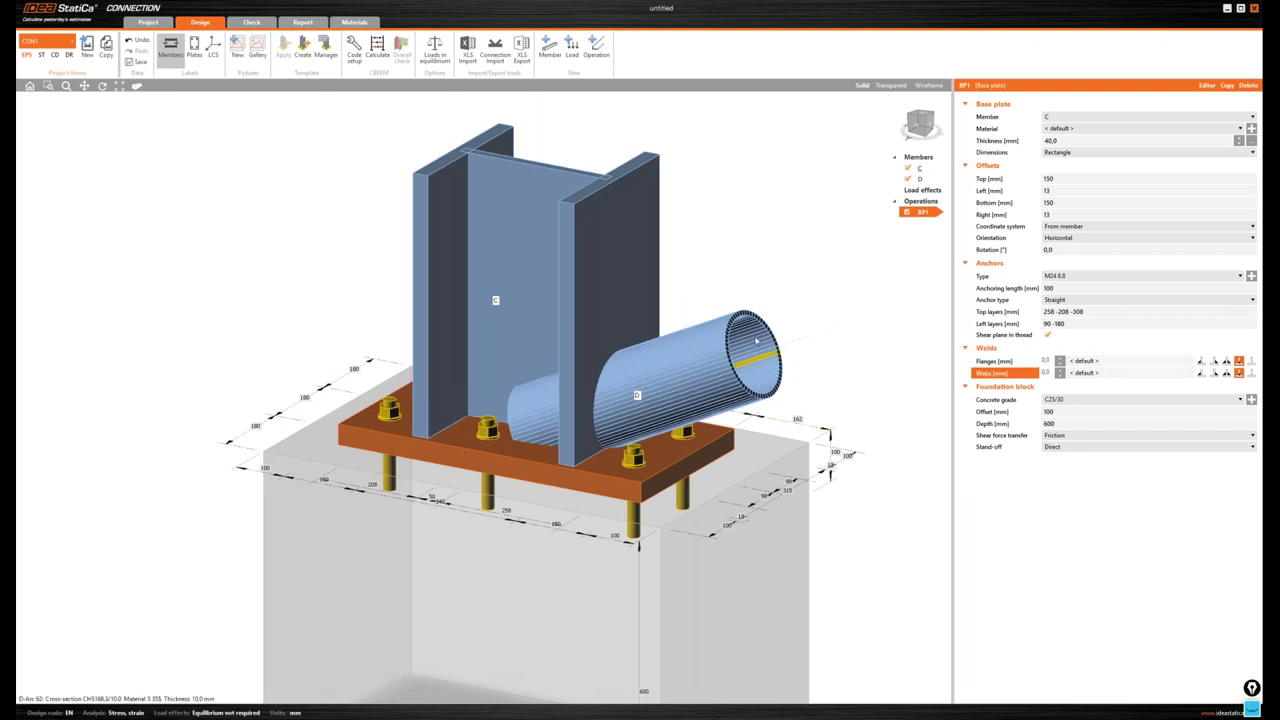
# - Set the anchoring length to 350 mm with rectangular washer plate anchors
pyautogui.moveTo(915, 126); pyautogui.dragTo(917, 127)
pyautogui.click(916, 126)
pyautogui.write('350')
pyautogui.press('Return')
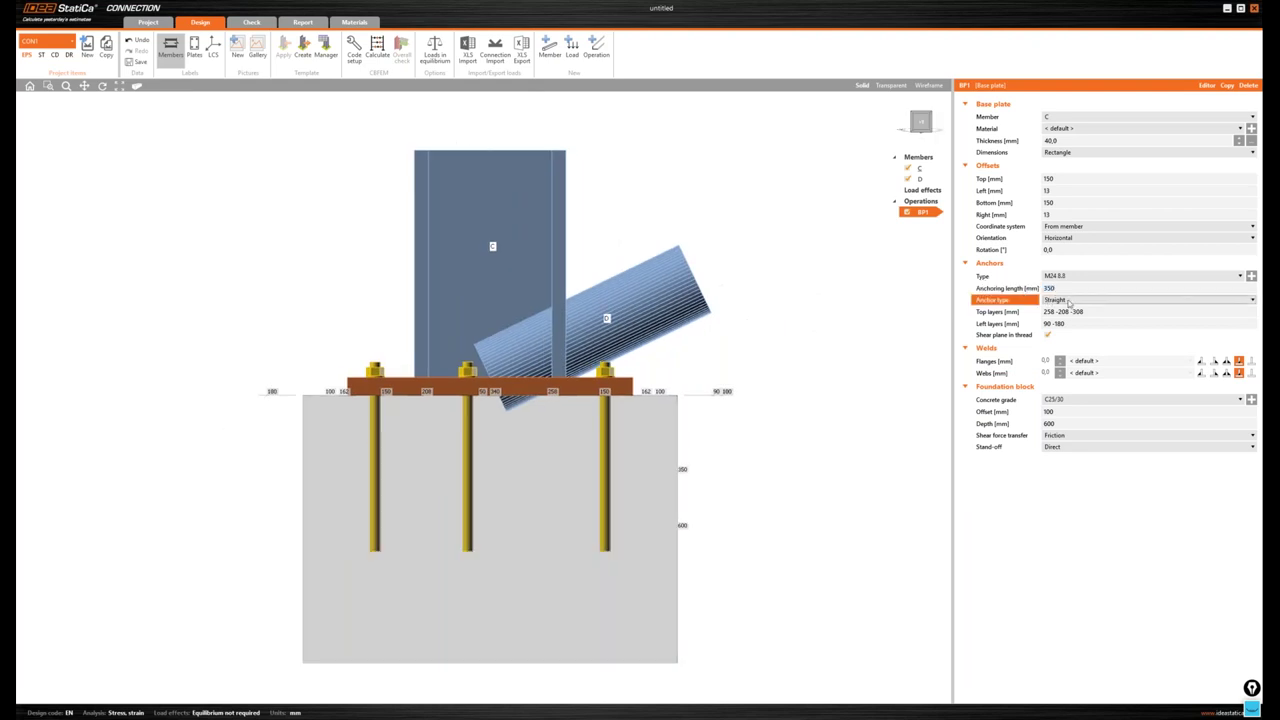
pyautogui.click(1066, 300)
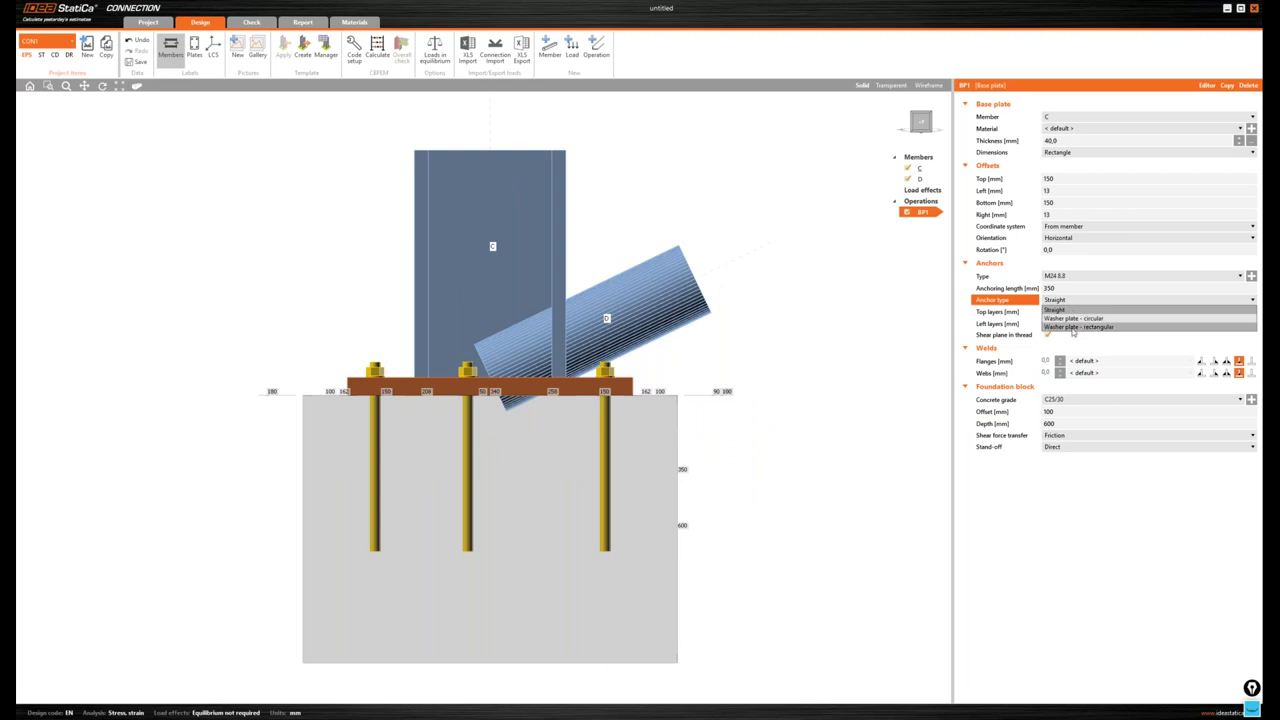
pyautogui.click(1075, 327)
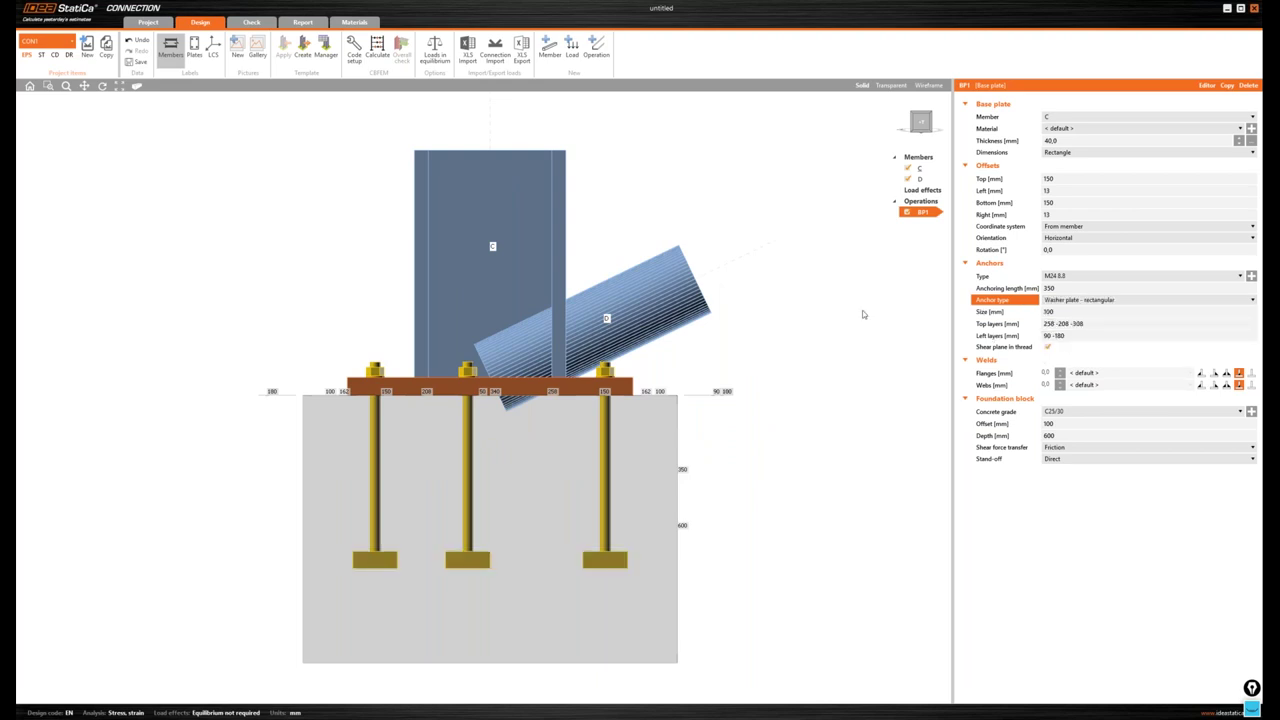
# - Set shear force transfer to the anchors instead of friction
pyautogui.click(921, 123)
pyautogui.moveTo(917, 125); pyautogui.dragTo(913, 126)
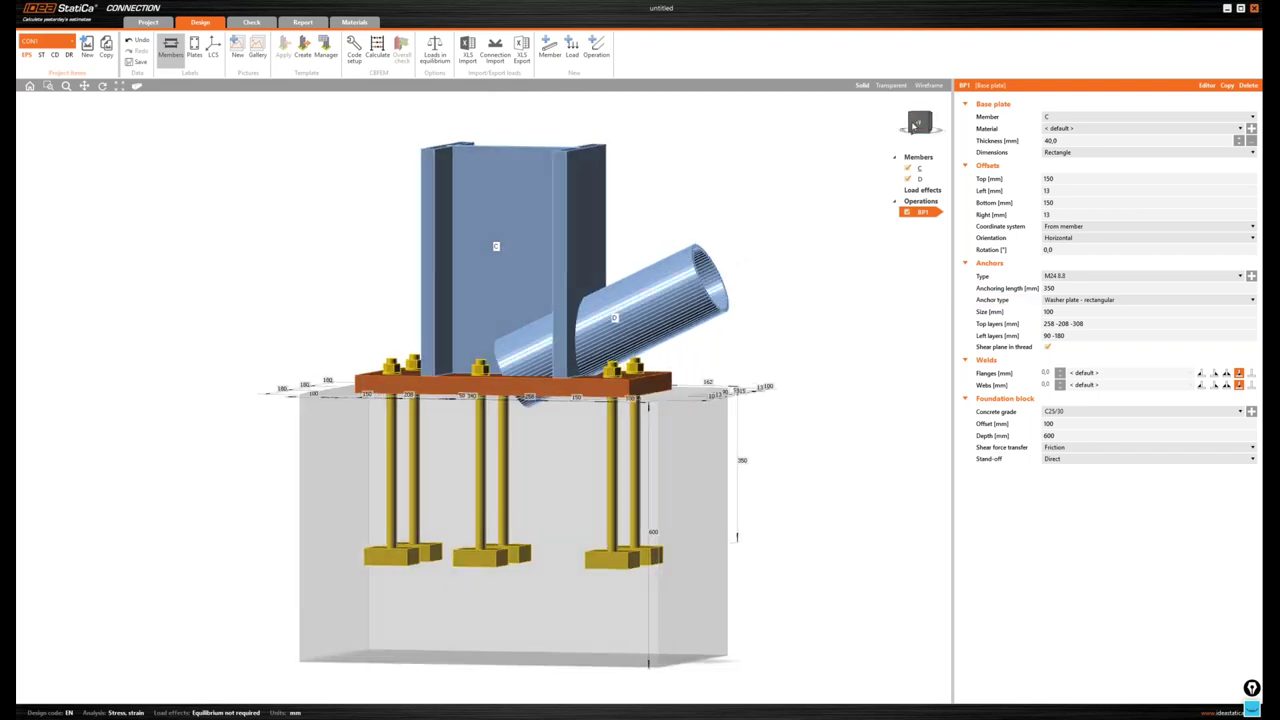
pyautogui.click(913, 126)
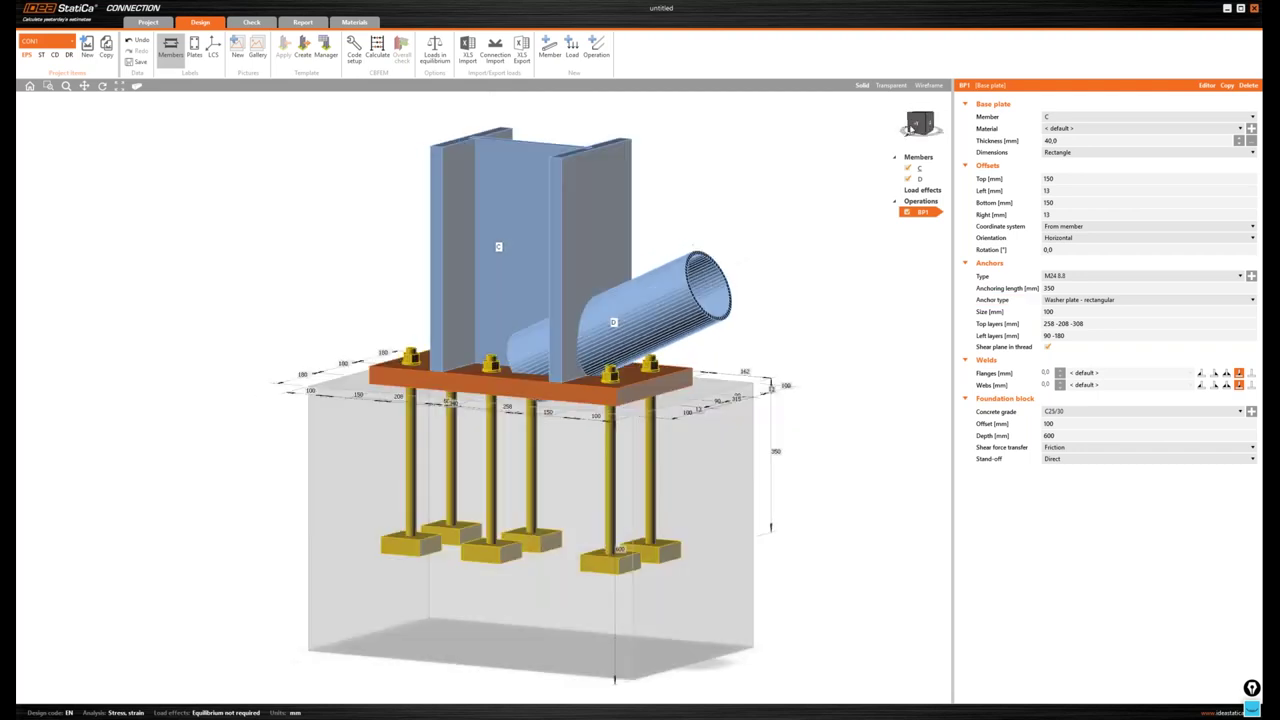
pyautogui.click(1060, 453)
pyautogui.click(1063, 478)
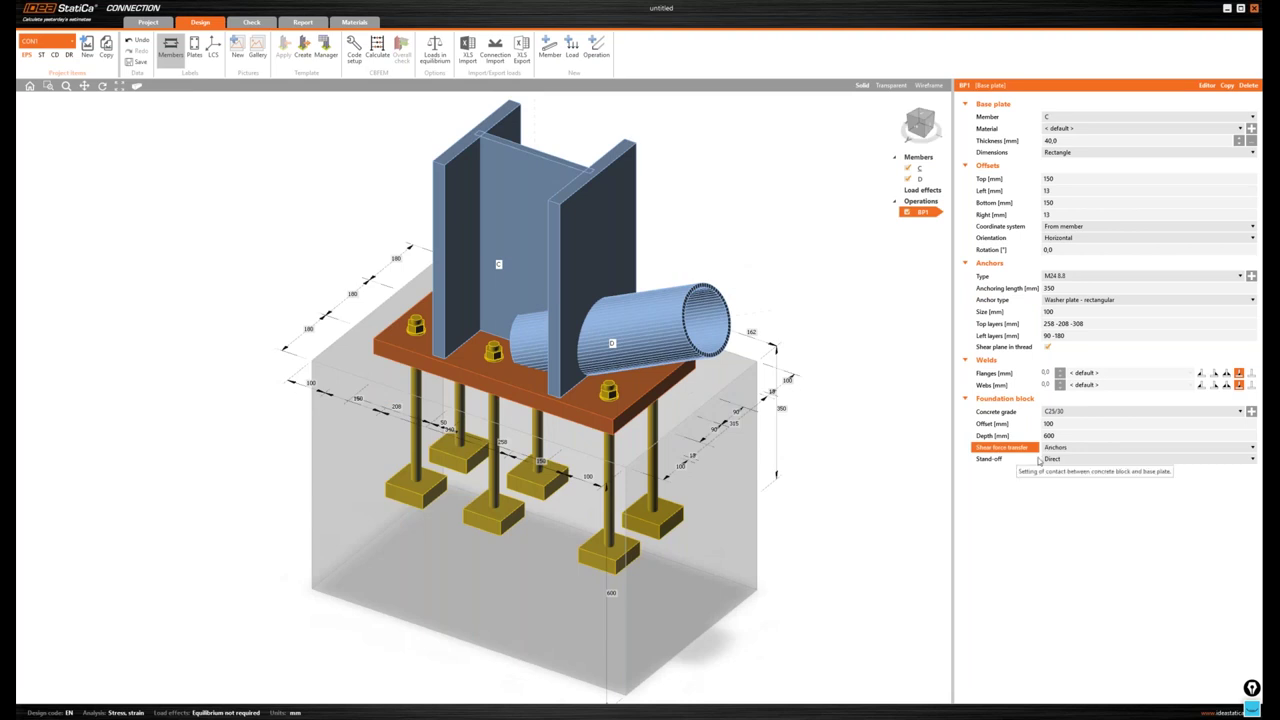
# - Add a 25 mm mortar joint stand-off under the plate
pyautogui.click(1050, 459)
pyautogui.click(1055, 478)
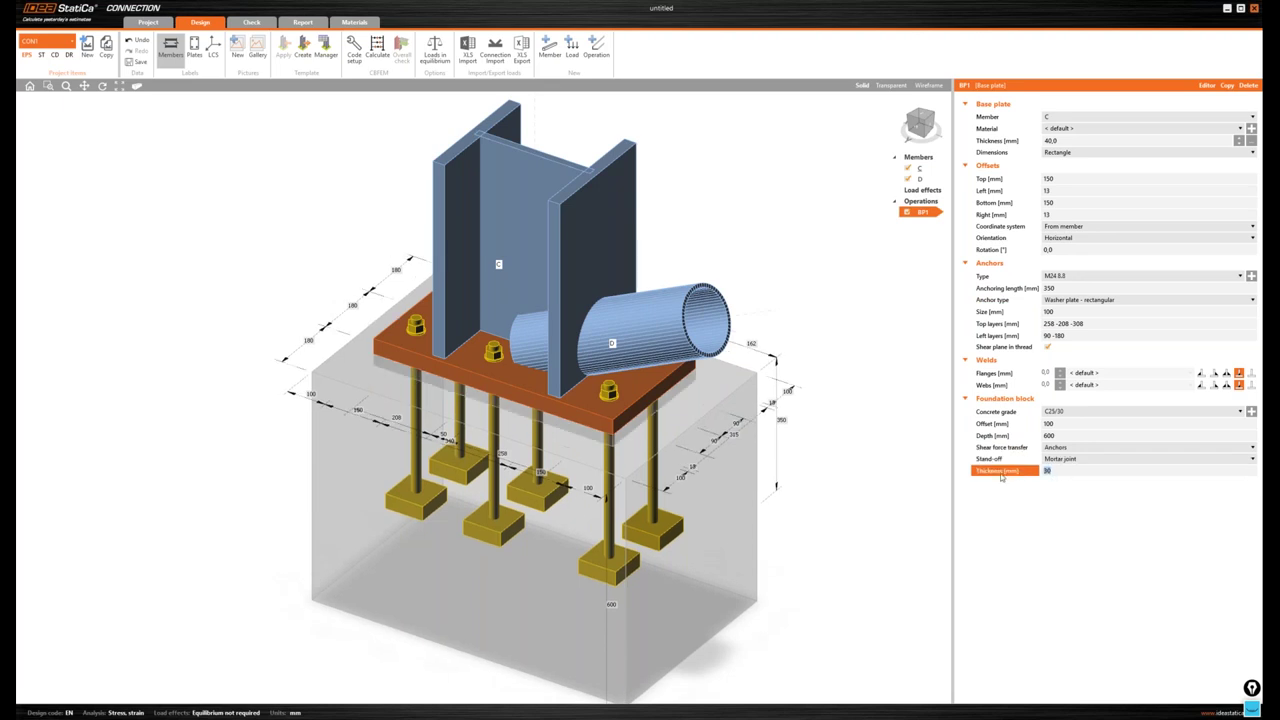
pyautogui.write('25')
pyautogui.press('Return')
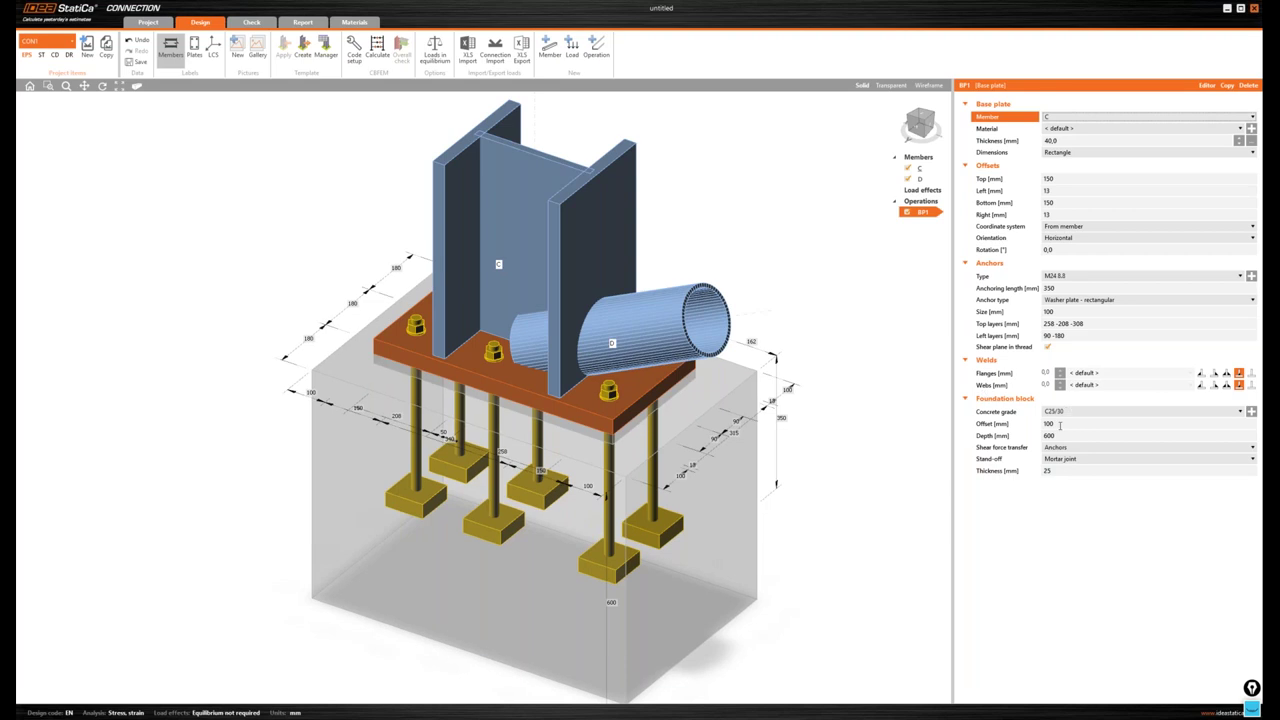
# - Set the foundation block offset to 500 mm
pyautogui.click(990, 426)
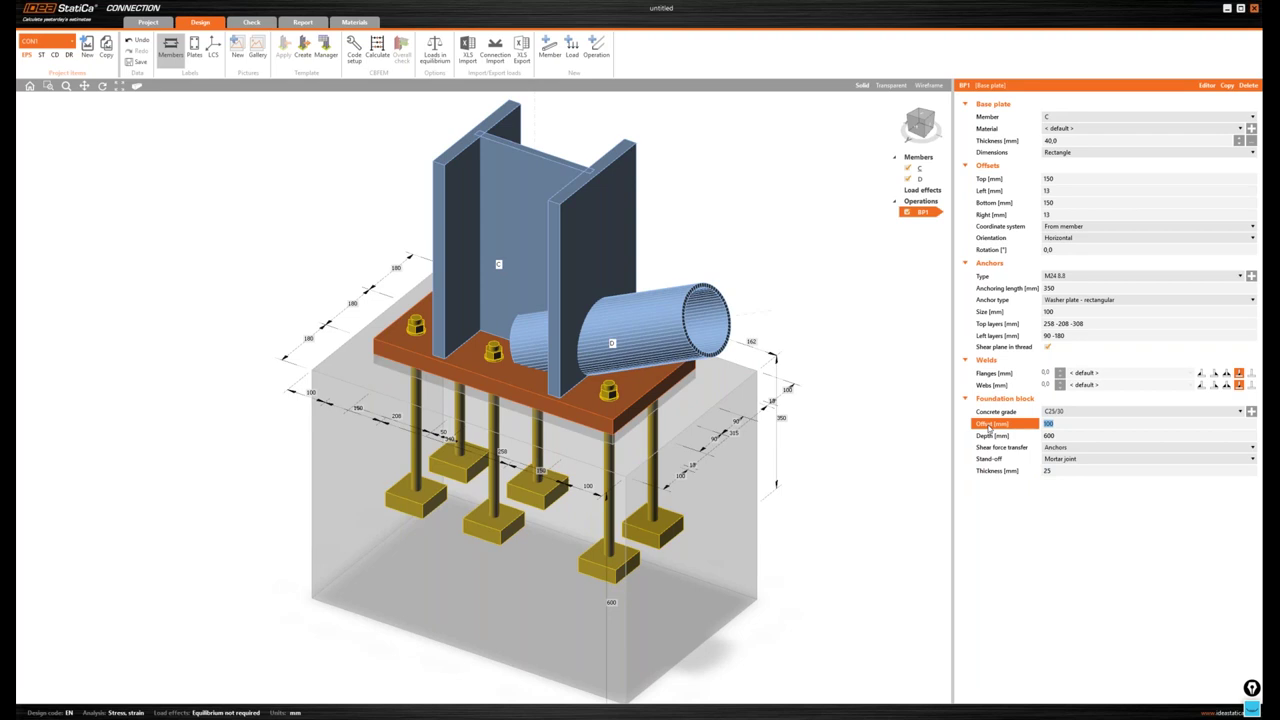
pyautogui.write('500')
pyautogui.press('Tab')
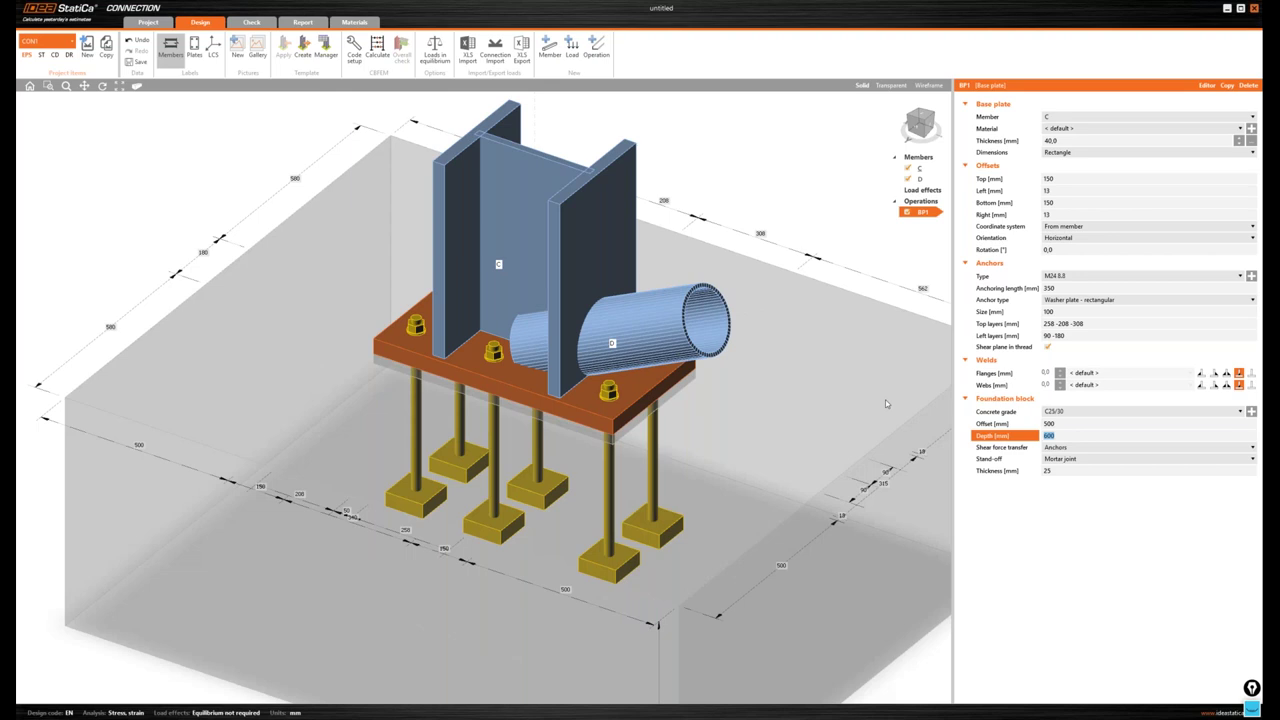
# - Add a stiffening member operation named STUB
pyautogui.click(588, 288)
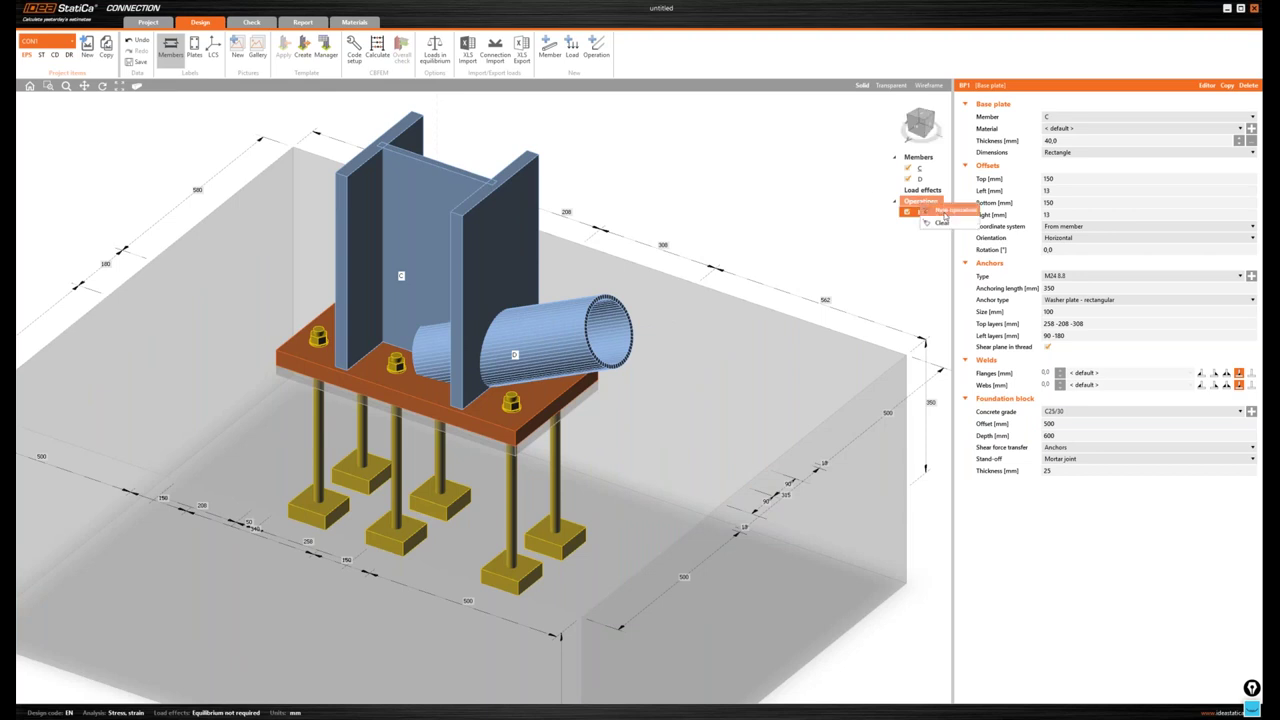
pyautogui.click(942, 214)
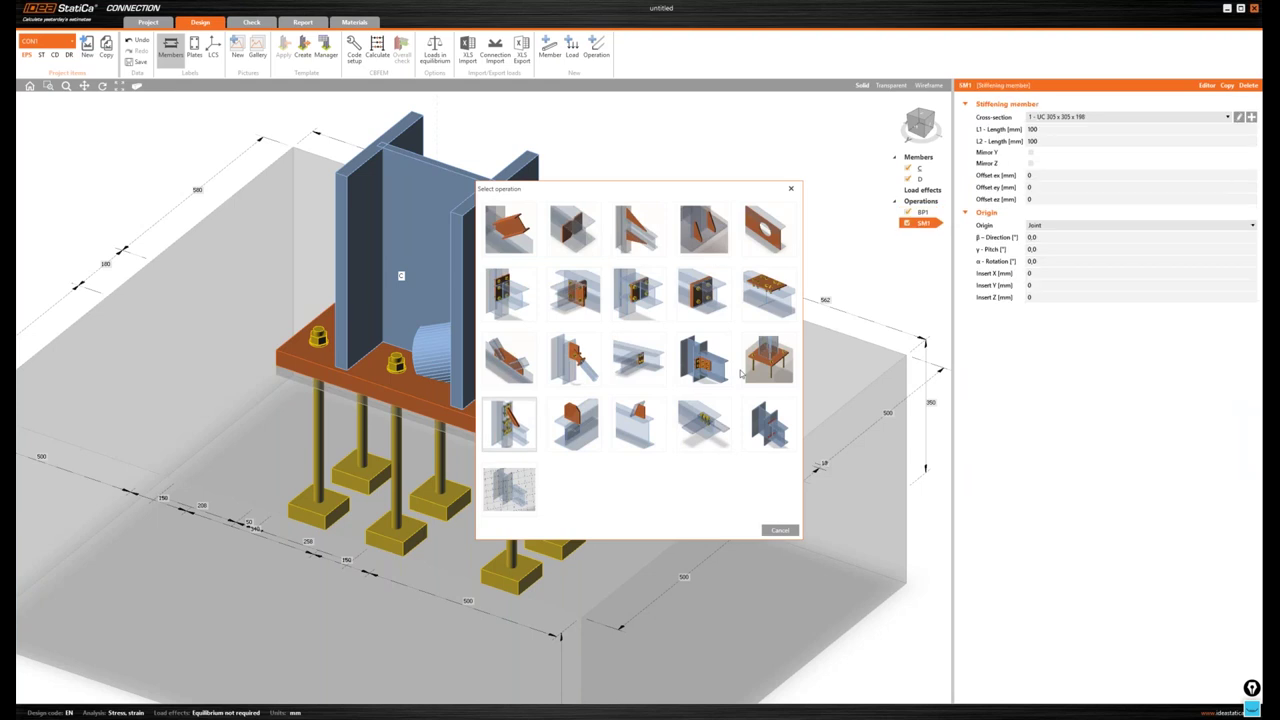
pyautogui.doubleClick(920, 222)
pyautogui.write('STUB')
pyautogui.press('Return')
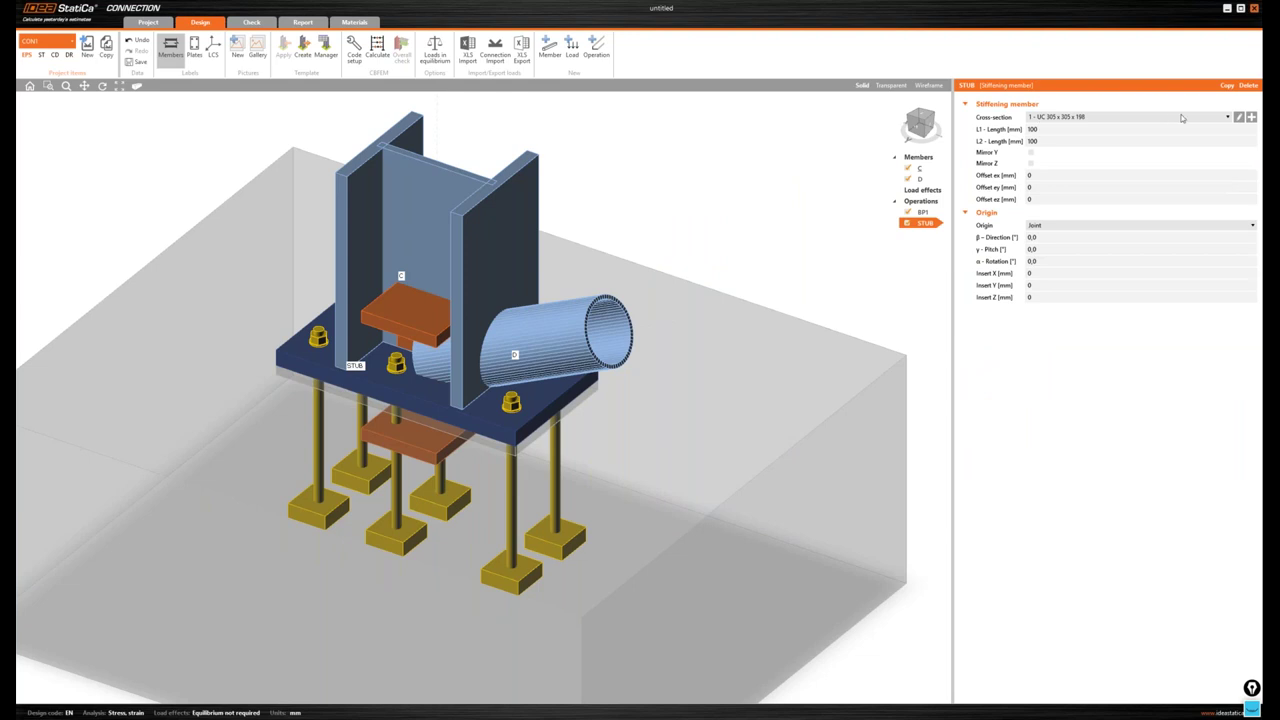
# - Start a new welded I-section for STUB with a 470 mm height
pyautogui.click(1251, 118)
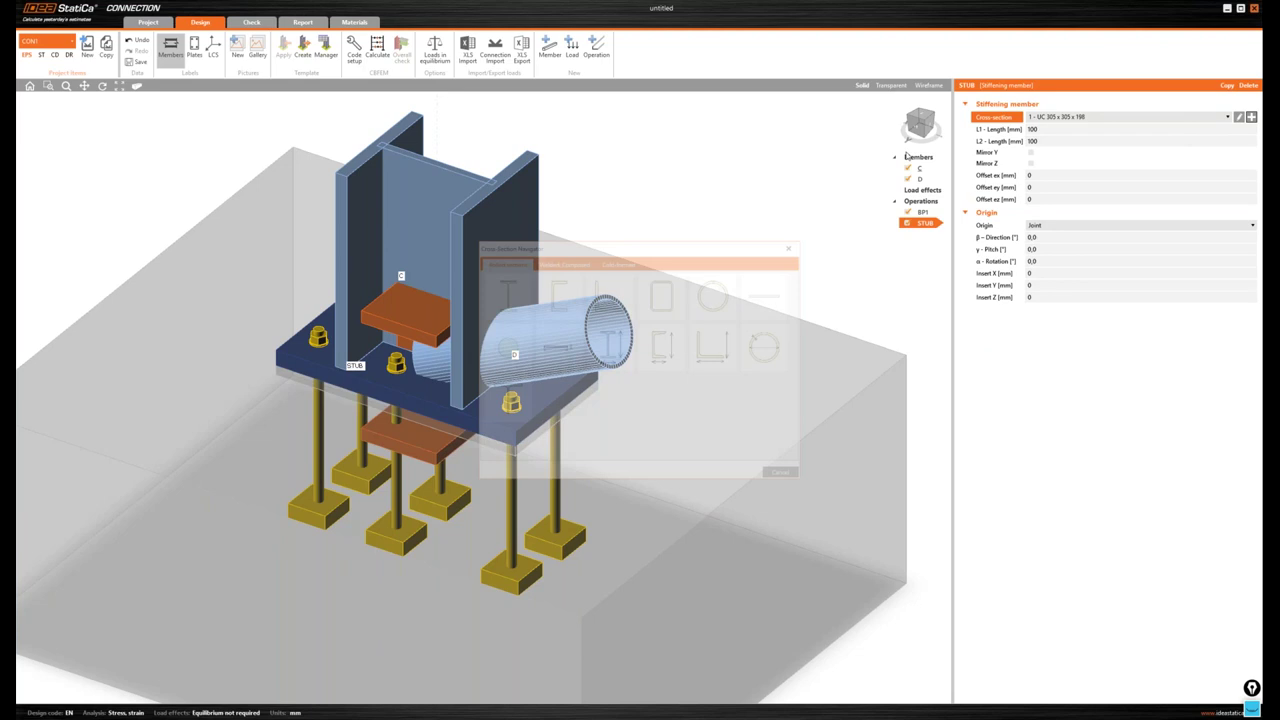
pyautogui.click(508, 292)
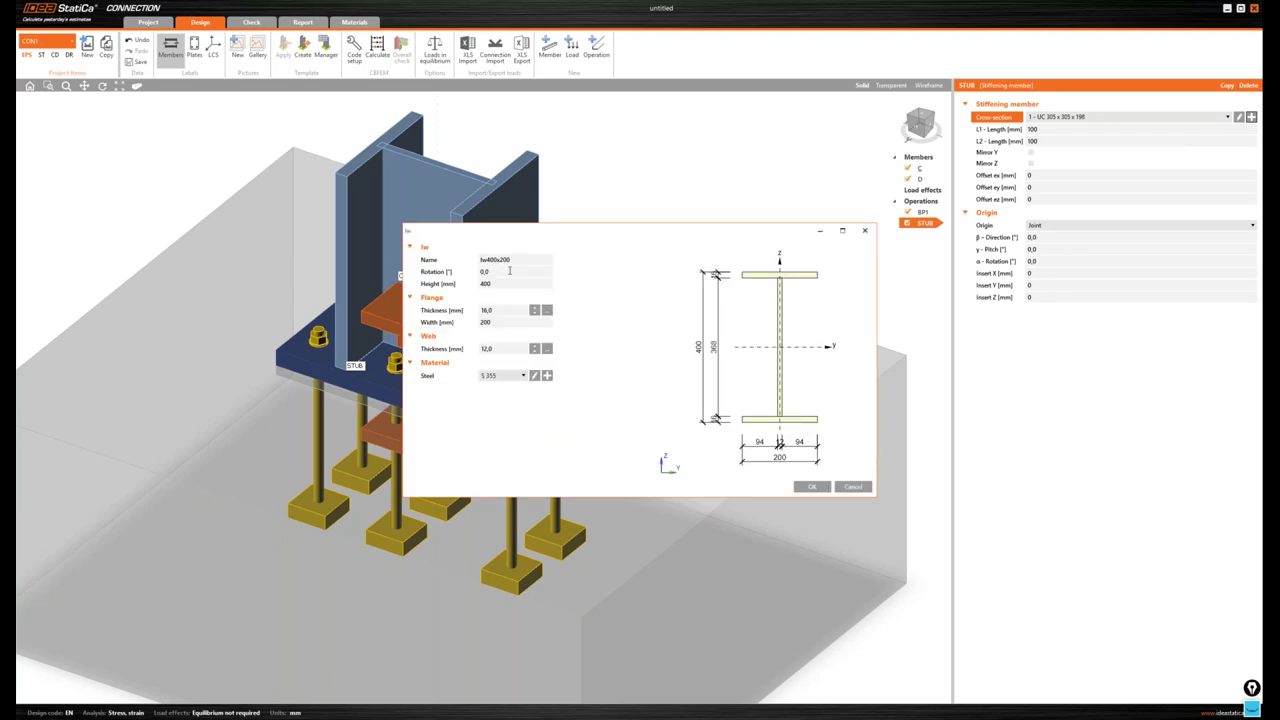
pyautogui.click(443, 284)
pyautogui.write('470')
pyautogui.press('Tab')
# - Set 10 mm flanges 140 mm wide and a 15 mm web, applying Iw470x140
pyautogui.moveTo(500, 310); pyautogui.dragTo(435, 312)
pyautogui.write('10')
pyautogui.press('Tab')
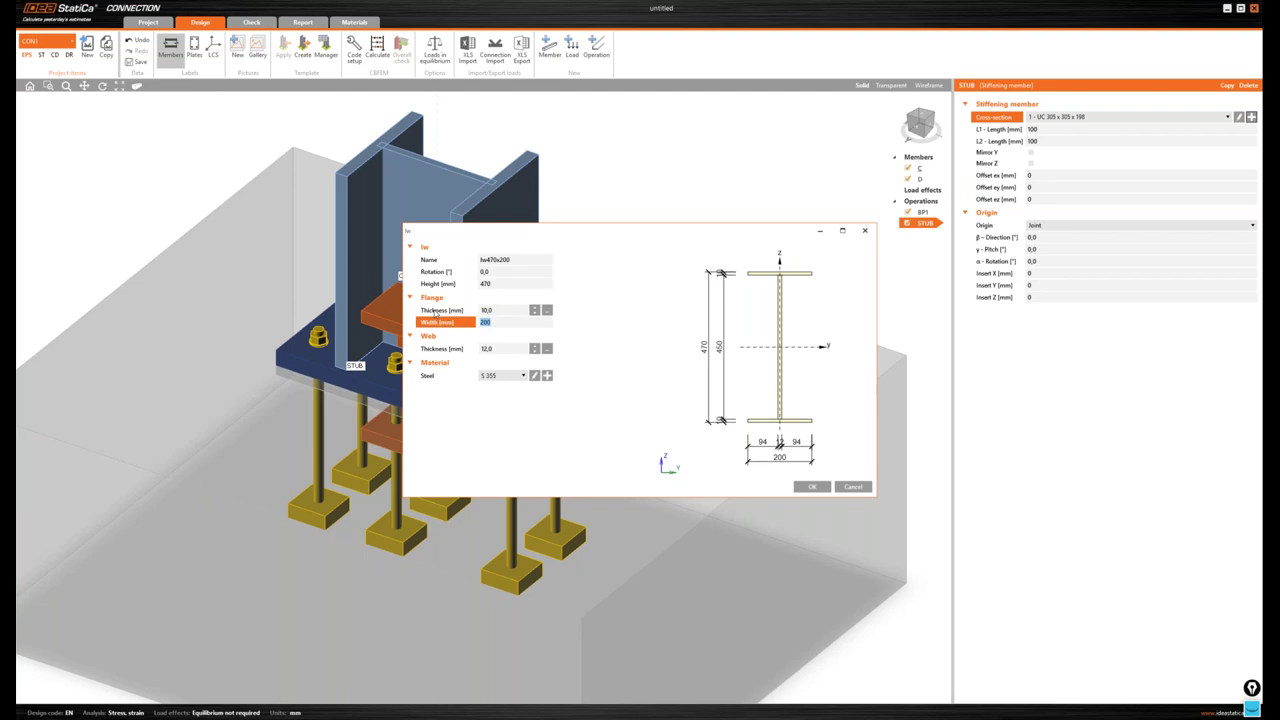
pyautogui.write('140')
pyautogui.press('Tab')
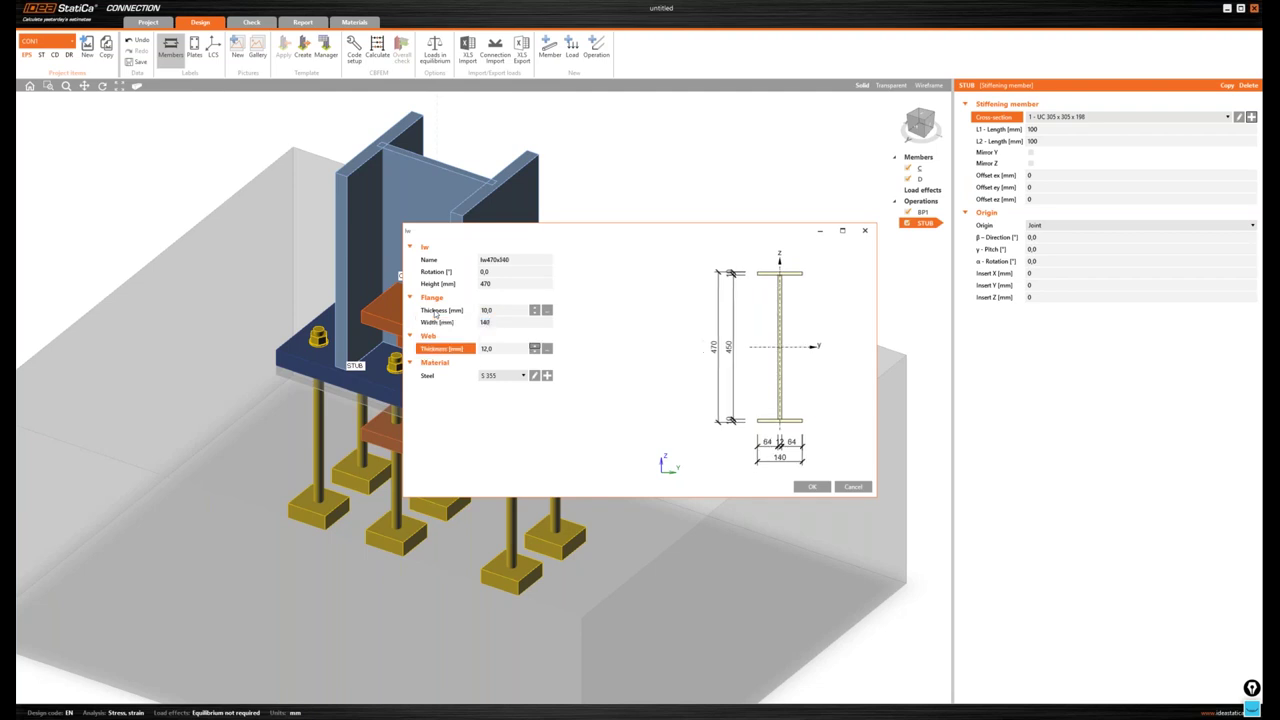
pyautogui.click(434, 358)
pyautogui.write('15')
pyautogui.press('Tab')
pyautogui.click(809, 487)
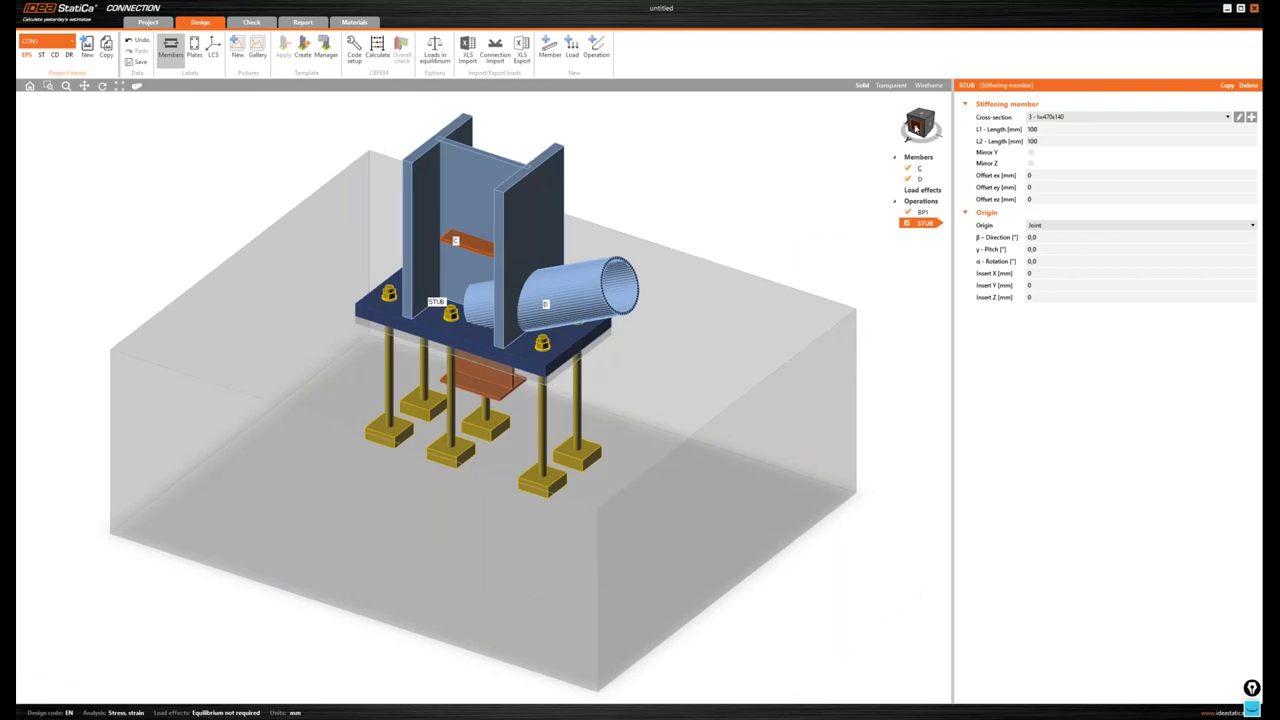
# - Set the STUB's L1 length to 0, L2 length to 485 mm and Insert Z to 225 mm
pyautogui.click(914, 127)
pyautogui.write('0')
pyautogui.press('Tab')
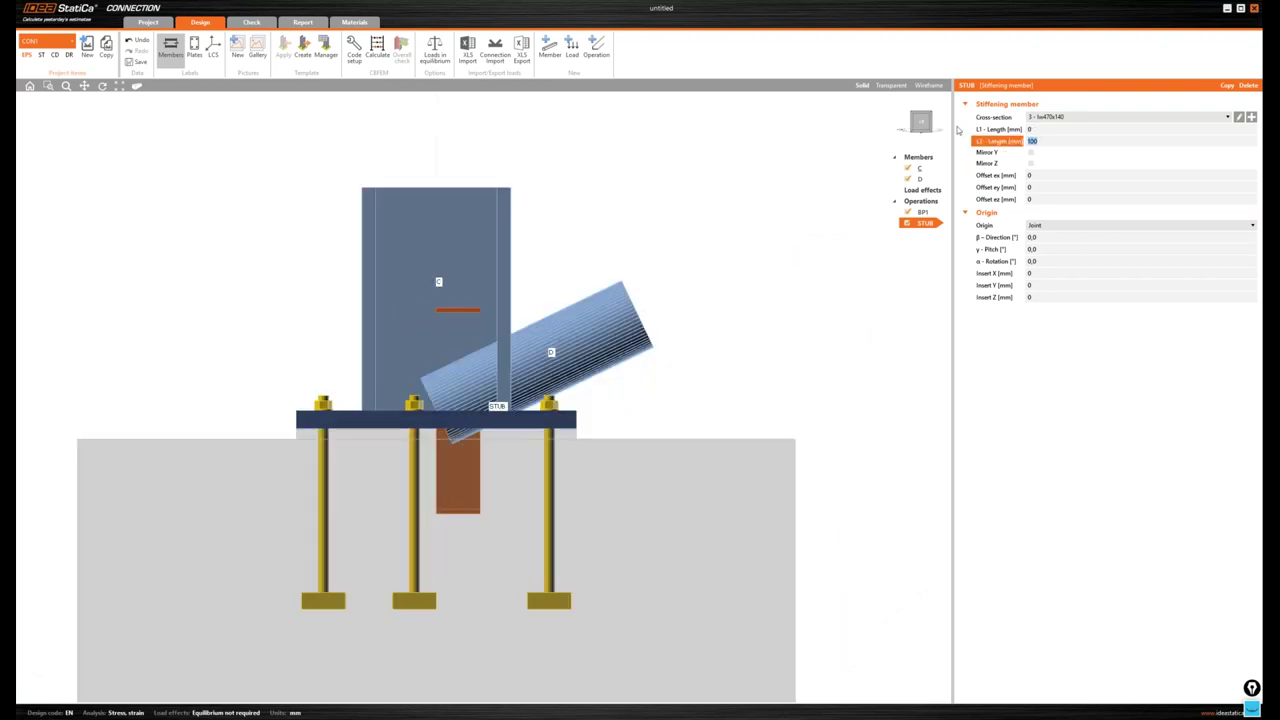
pyautogui.write('485')
pyautogui.press('Tab')
pyautogui.press('Tab')
pyautogui.press('Tab')
pyautogui.press('Tab')
pyautogui.press('Tab')
pyautogui.press('Tab')
pyautogui.press('Tab')
pyautogui.press('Tab')
pyautogui.press('Tab')
pyautogui.press('Tab')
pyautogui.press('Tab')
pyautogui.press('Tab')
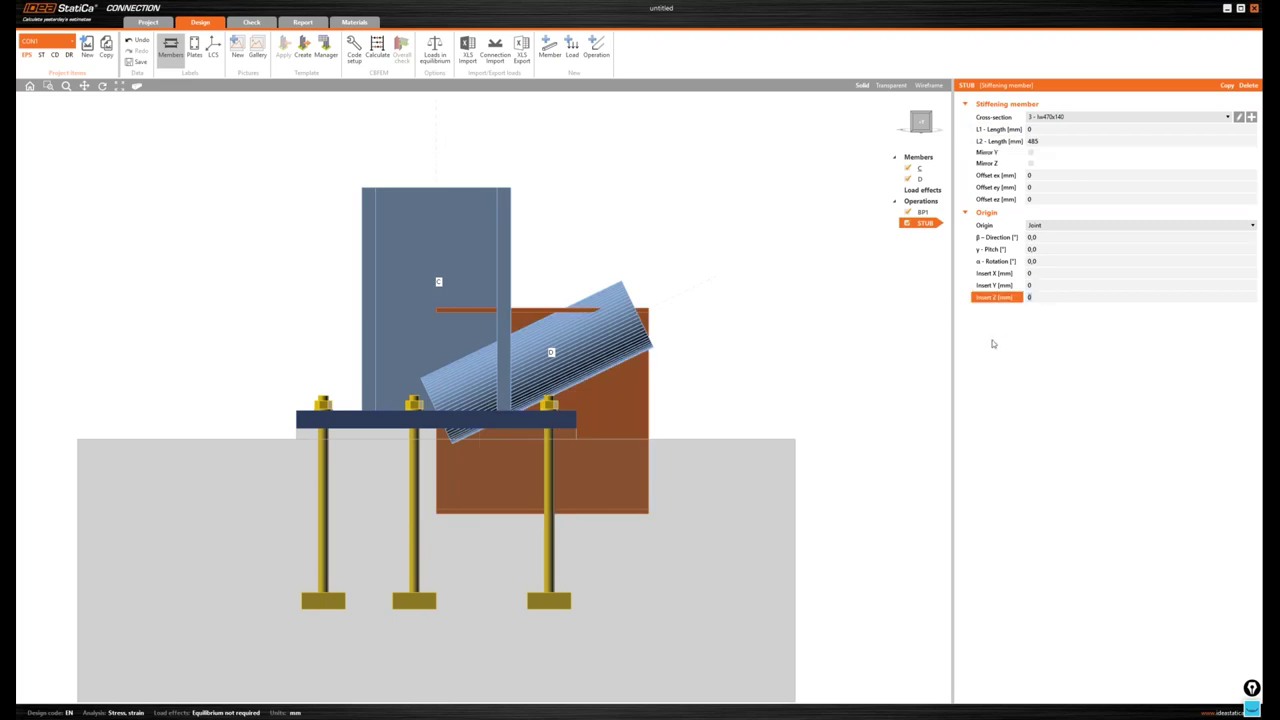
pyautogui.write('225')
pyautogui.press('Tab')
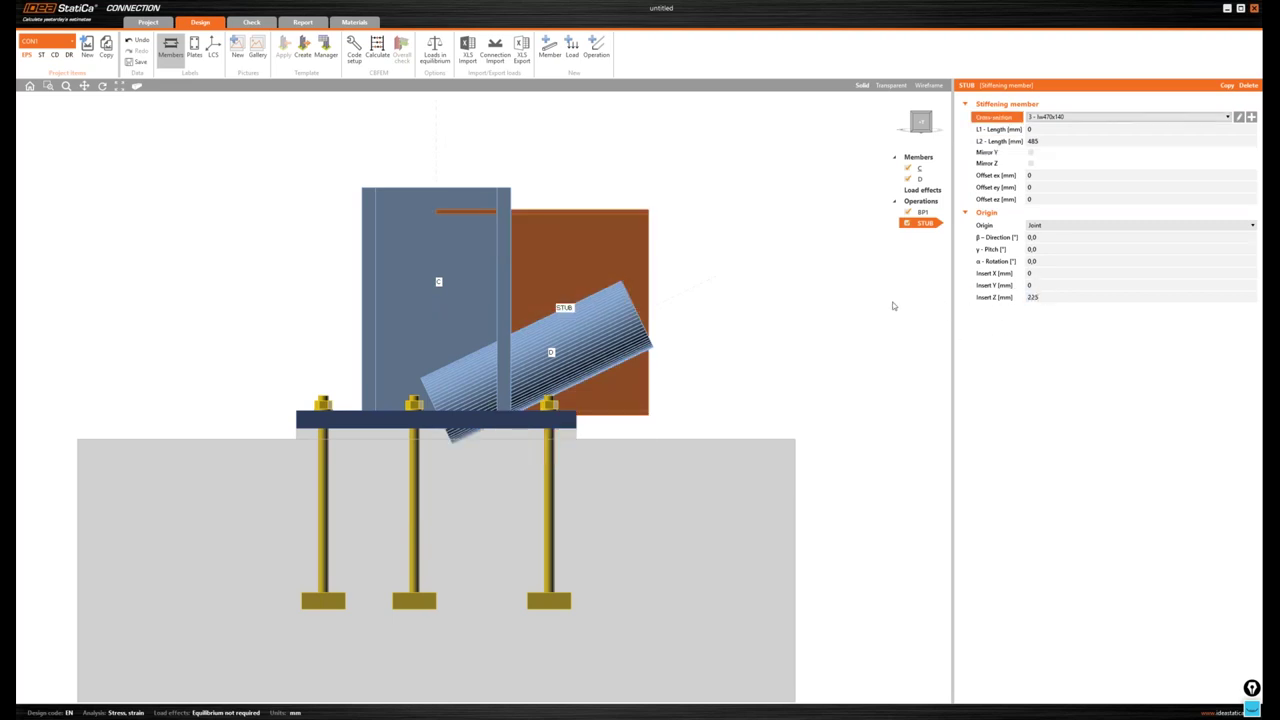
pyautogui.click(922, 123)
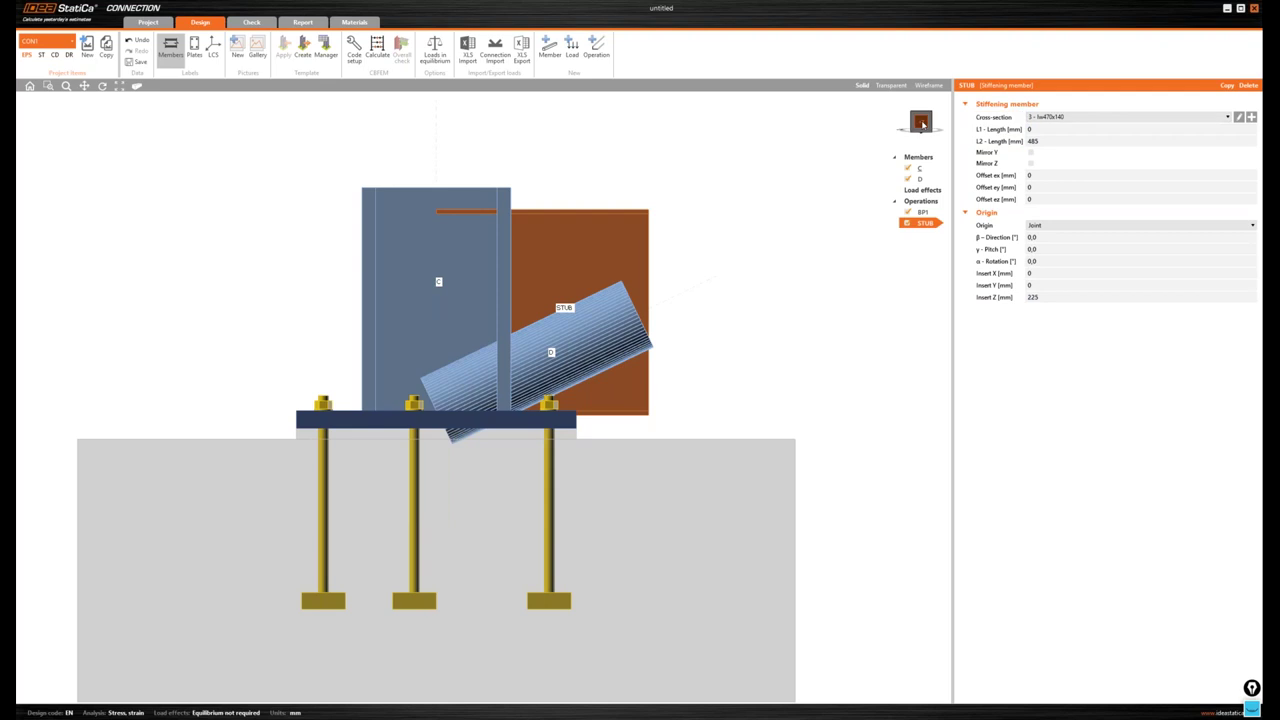
pyautogui.moveTo(921, 125); pyautogui.dragTo(921, 127)
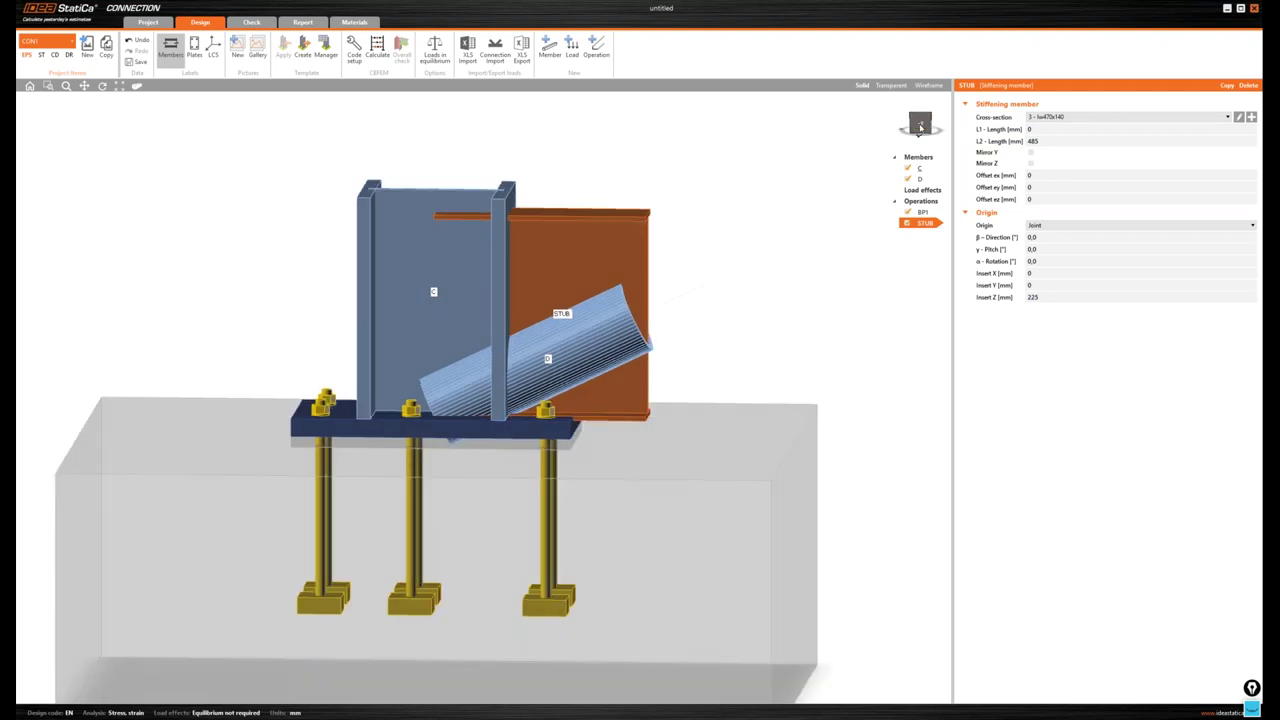
# - Add a Cut of member operation cutting STUB by column C
pyautogui.click(921, 127)
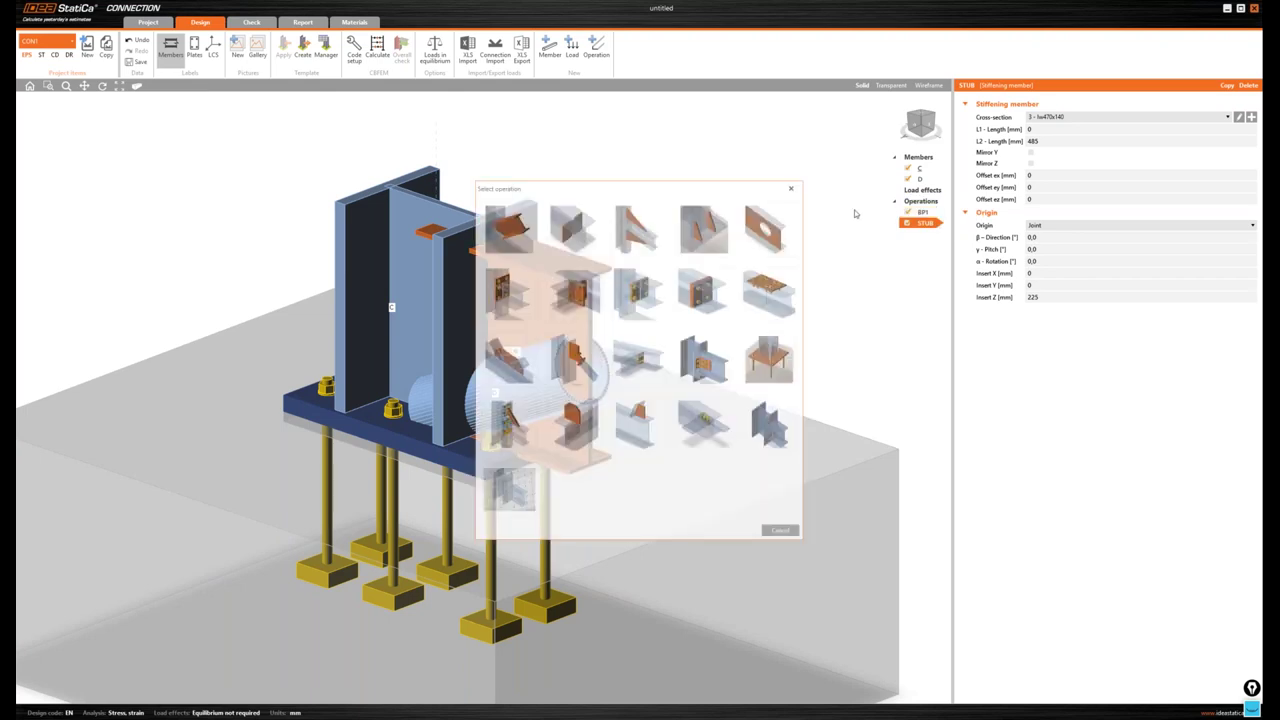
pyautogui.click(510, 225)
pyautogui.click(1037, 118)
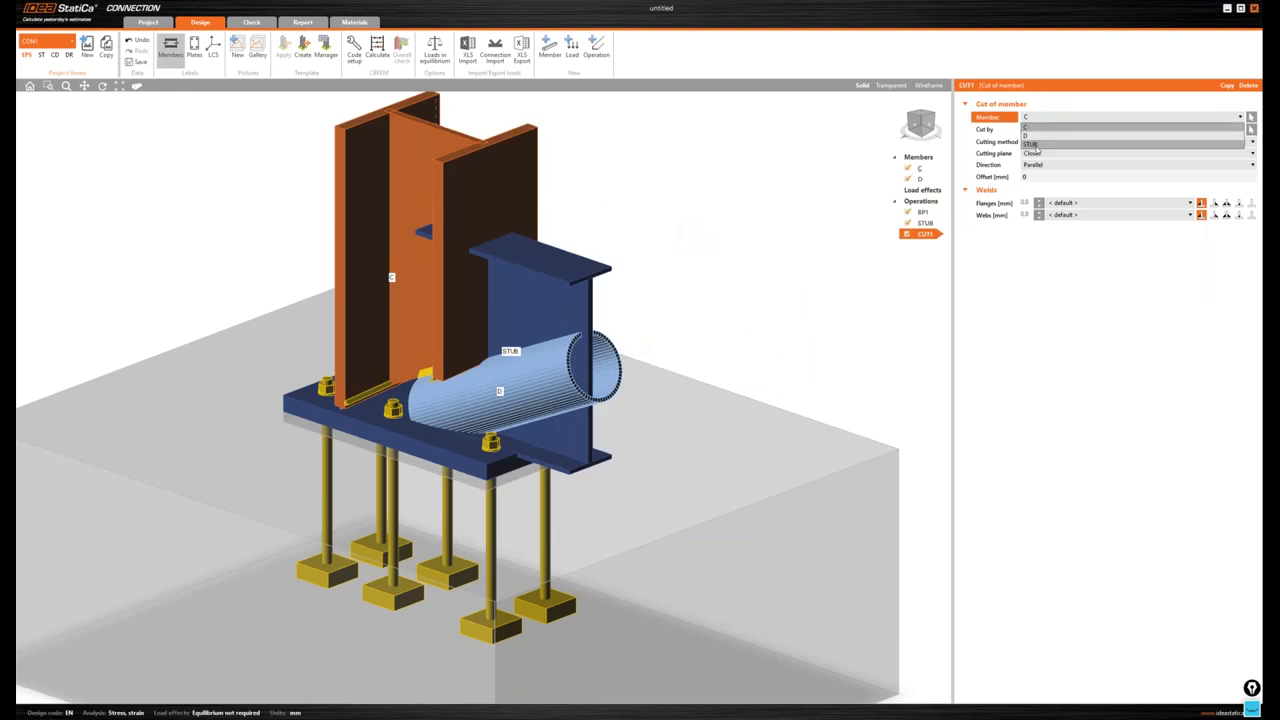
pyautogui.click(1032, 144)
pyautogui.click(1022, 141)
pyautogui.click(1040, 143)
pyautogui.click(1040, 158)
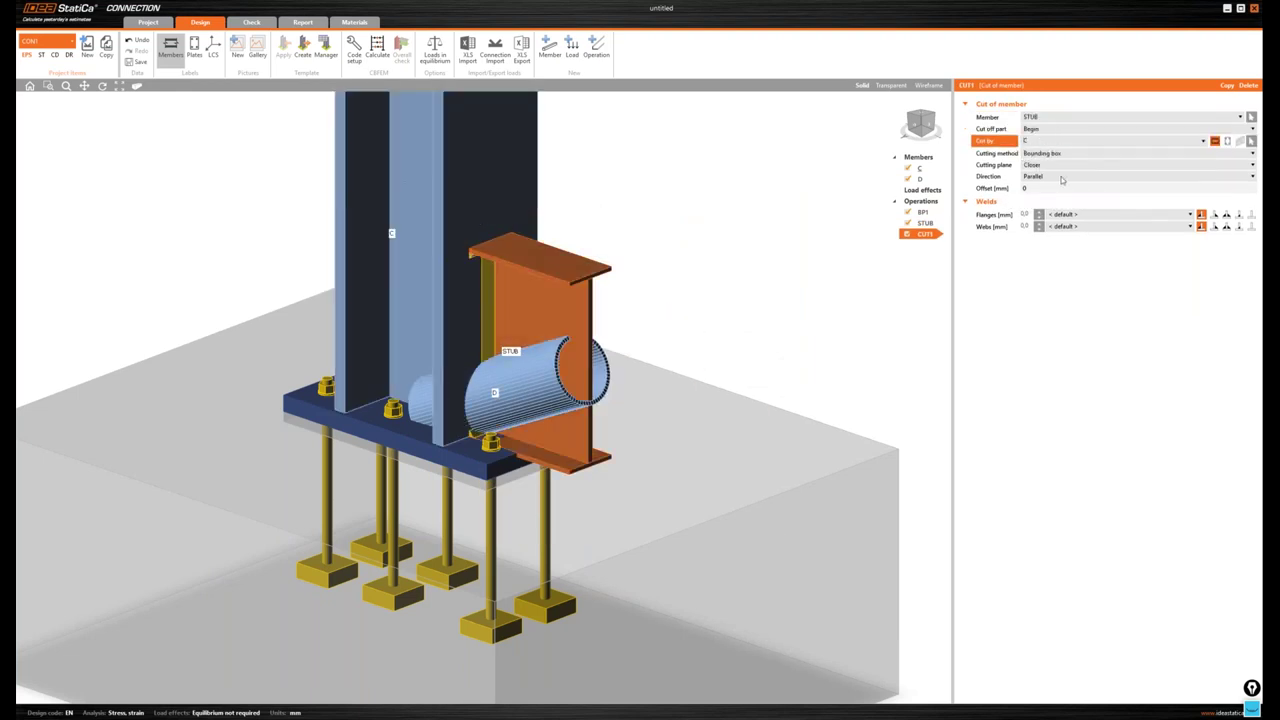
# - Set the cut's flange and web welds to 4,2 mm
pyautogui.click(1226, 214)
pyautogui.click(1227, 227)
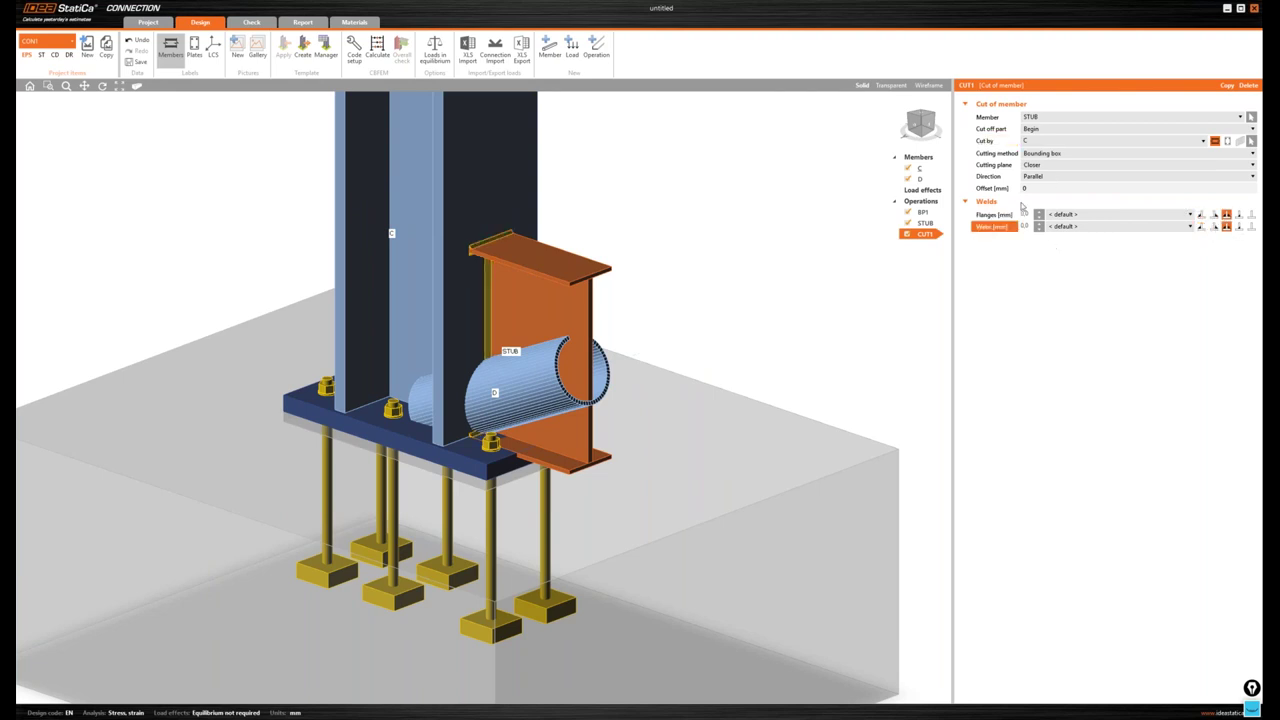
pyautogui.click(1024, 214)
pyautogui.write('4,2')
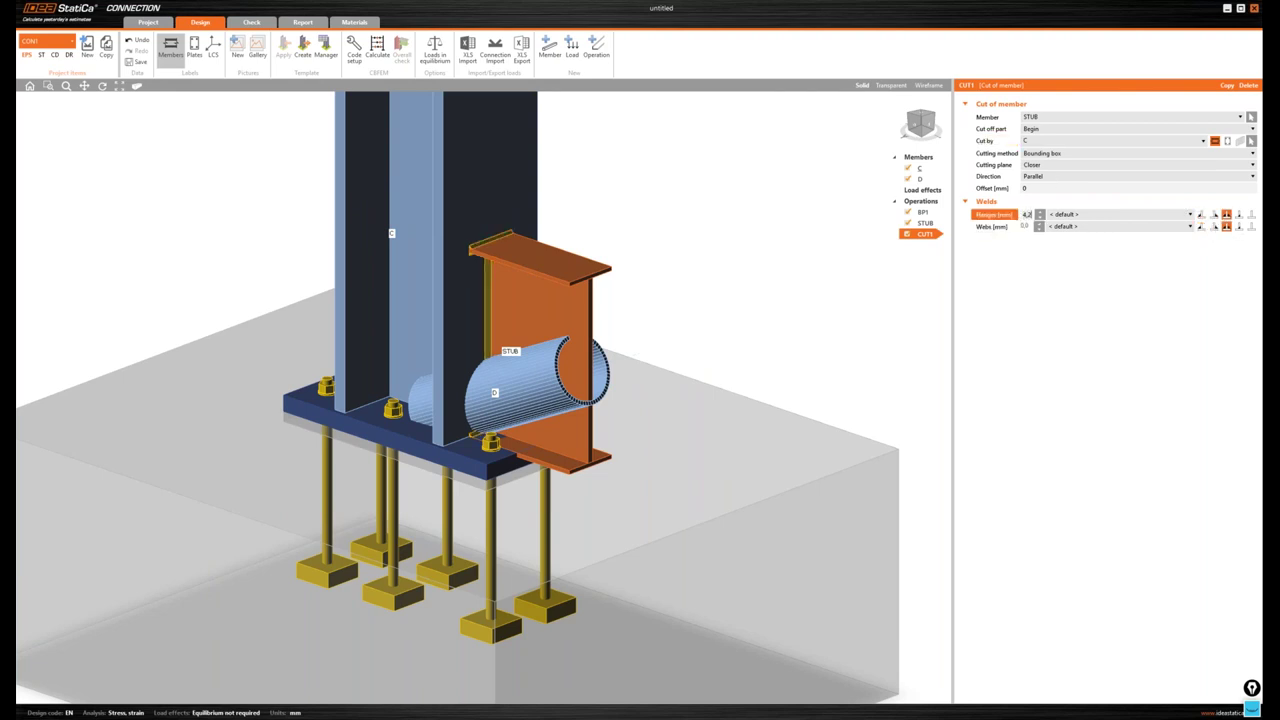
pyautogui.click(1024, 227)
pyautogui.write('4,2')
pyautogui.press('Return')
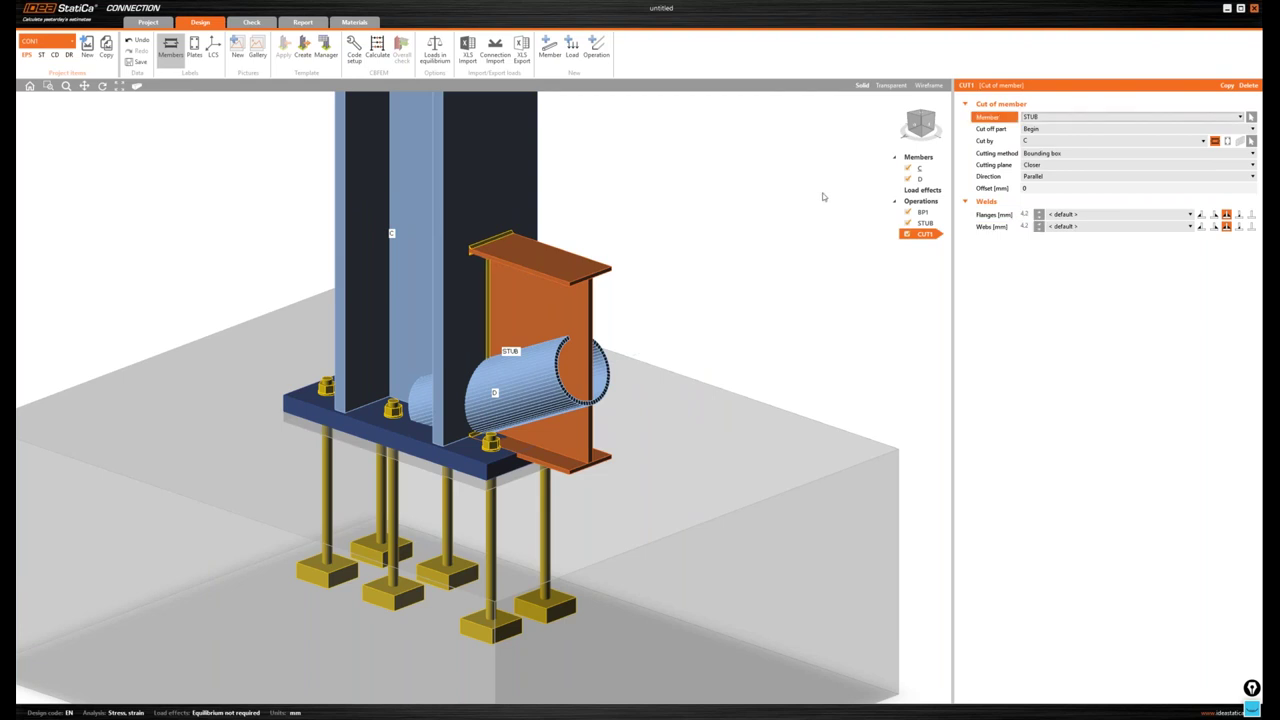
pyautogui.moveTo(823, 197); pyautogui.dragTo(840, 182, button='middle')
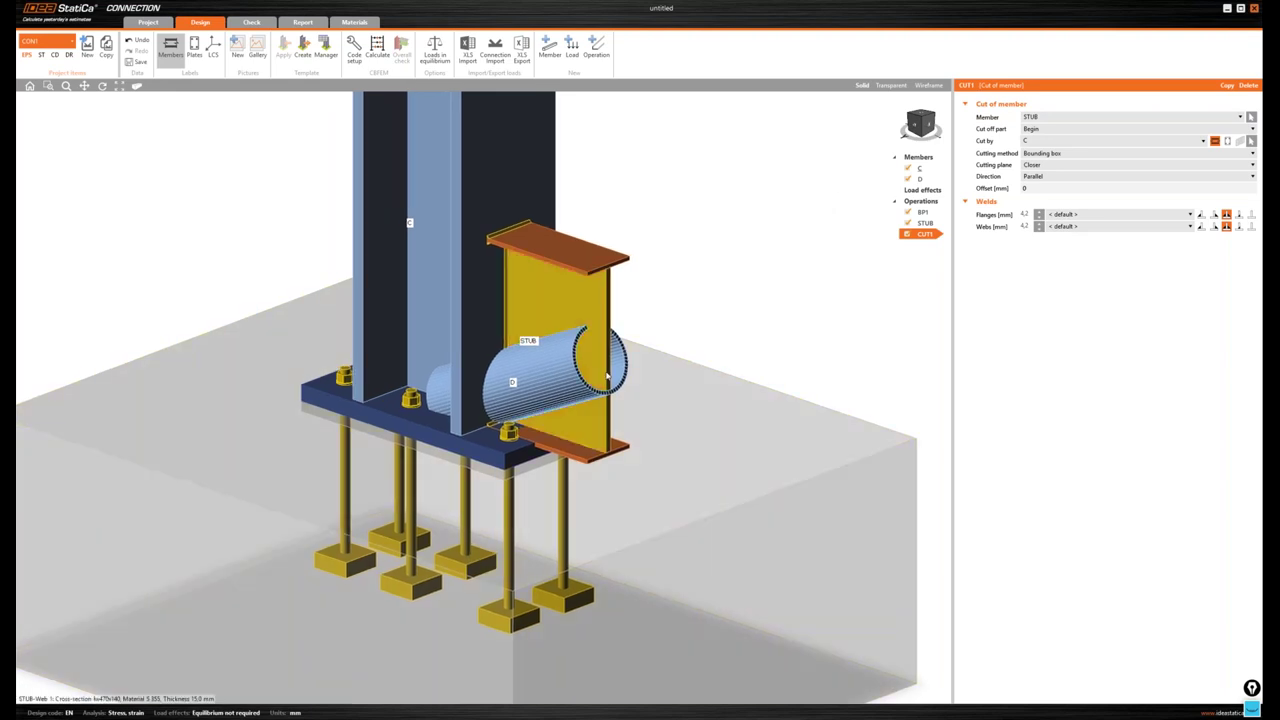
pyautogui.scroll(2, 561, 449)
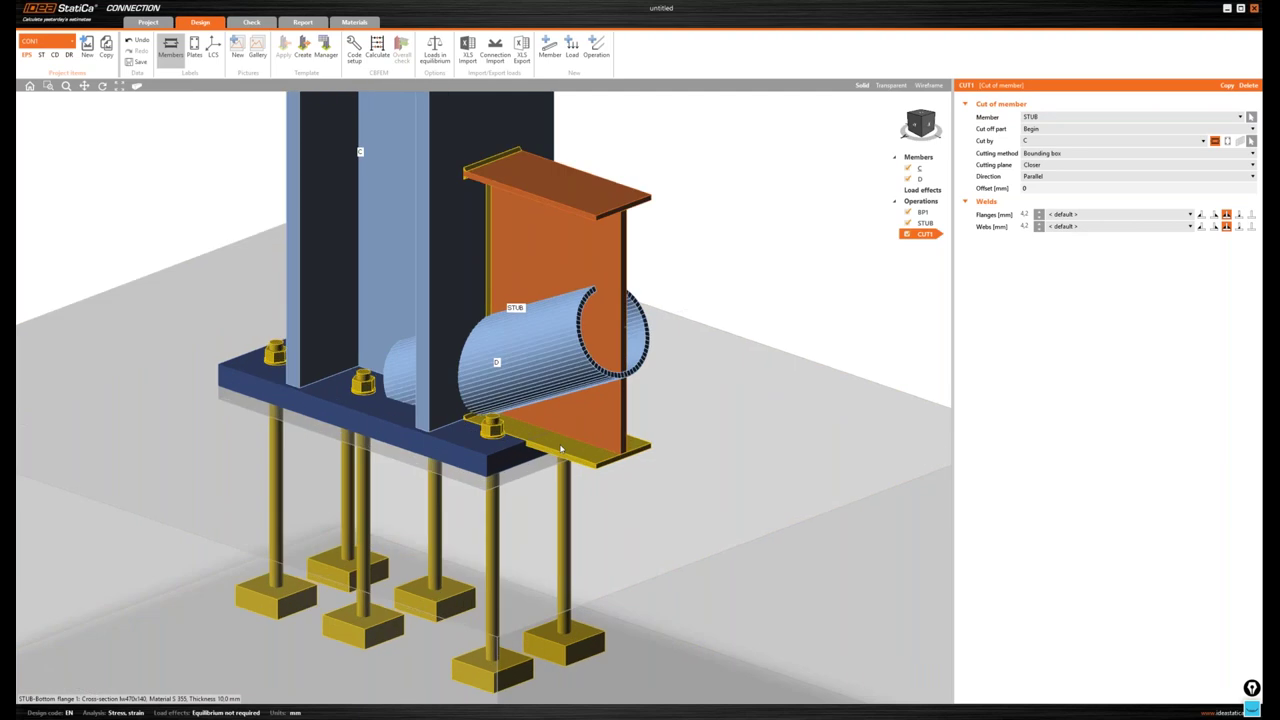
pyautogui.click(596, 47)
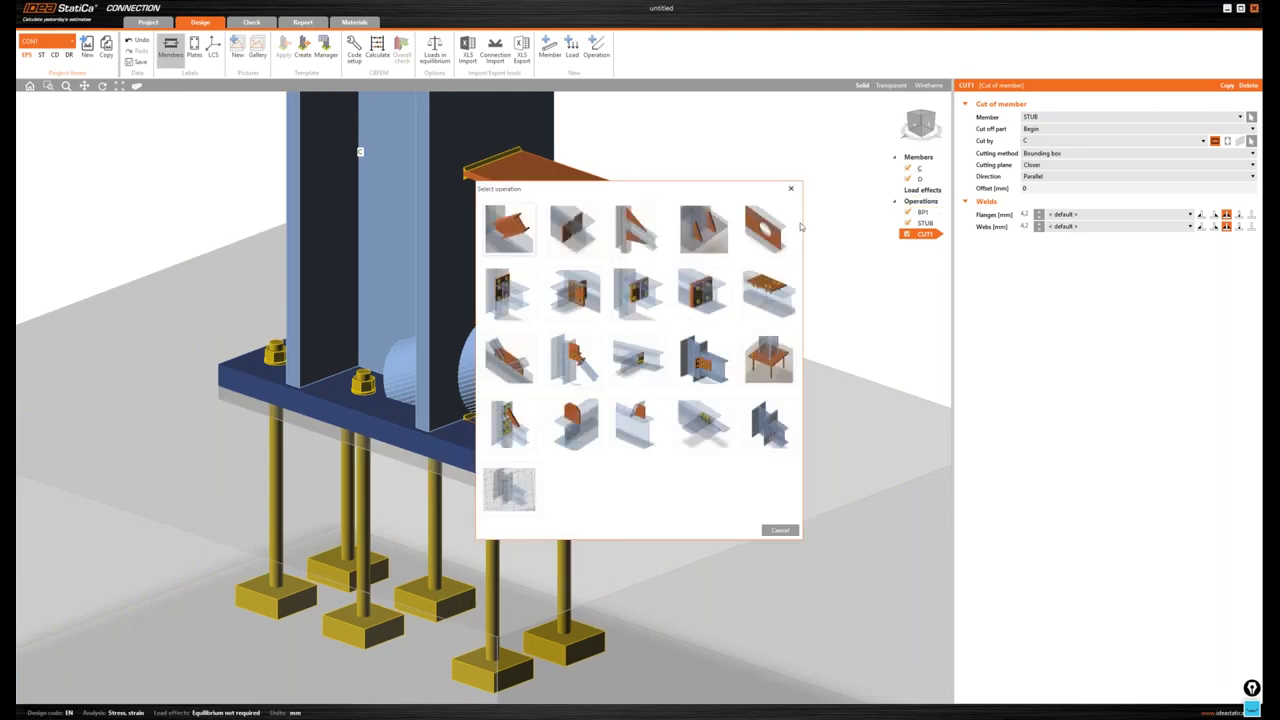
# - Add a second cut of STUB by base plate BP1 using the Surface method, checked in Transparent view
pyautogui.press('Return')
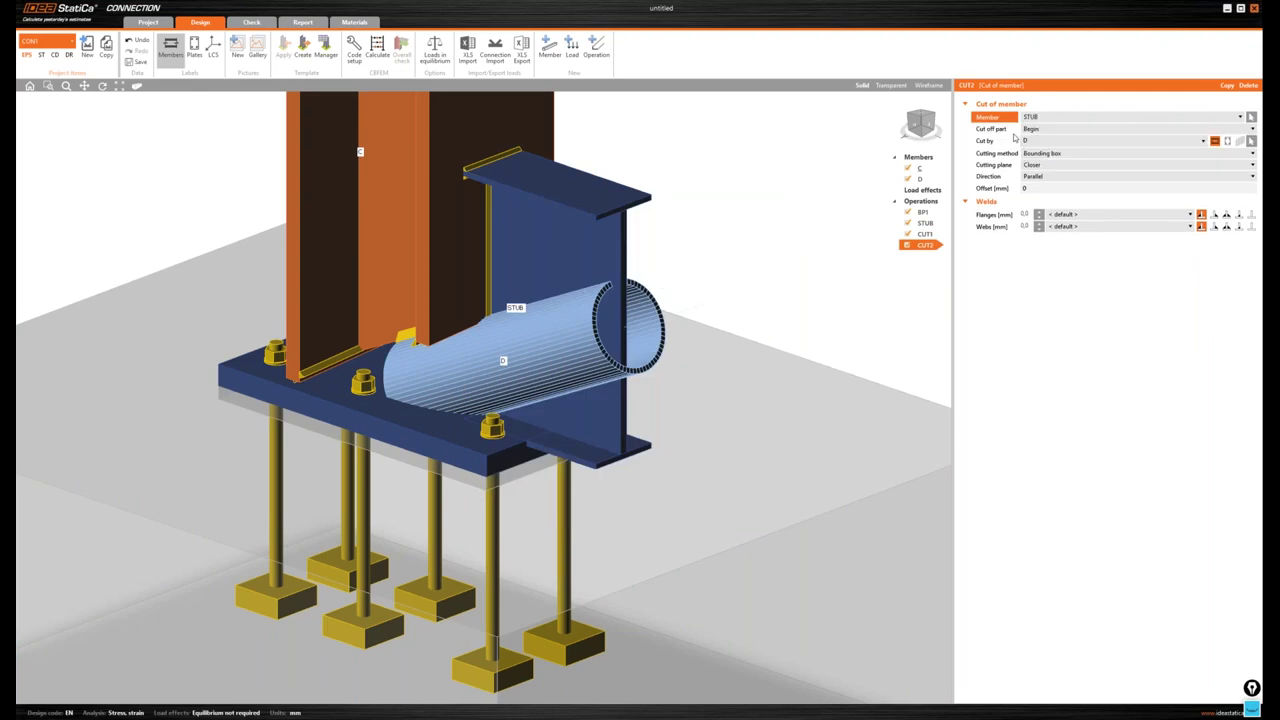
pyautogui.click(1228, 141)
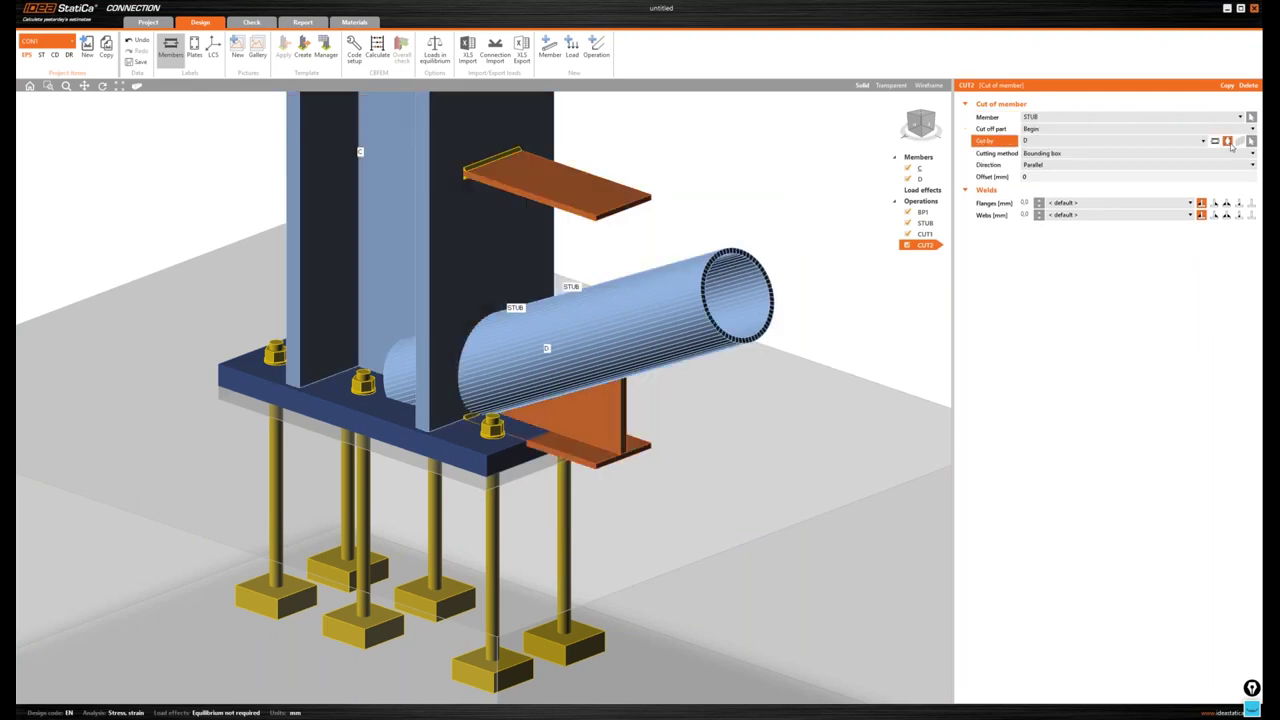
pyautogui.click(1045, 154)
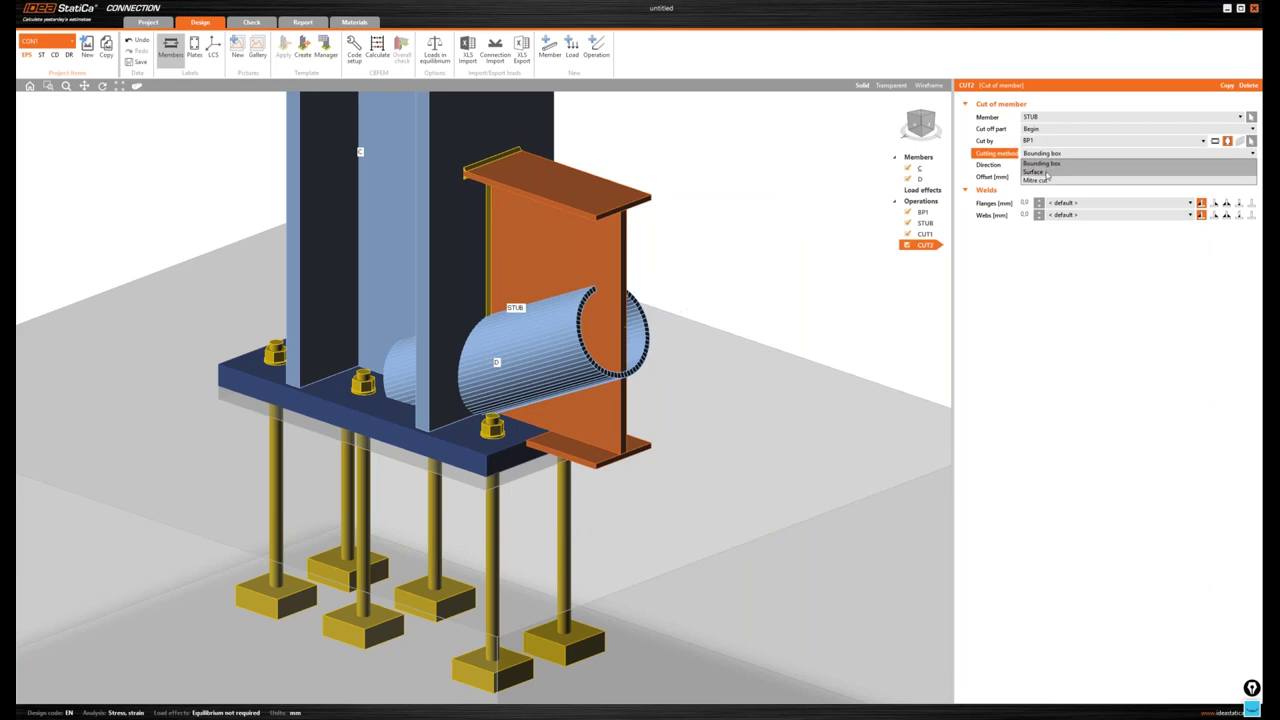
pyautogui.click(1036, 178)
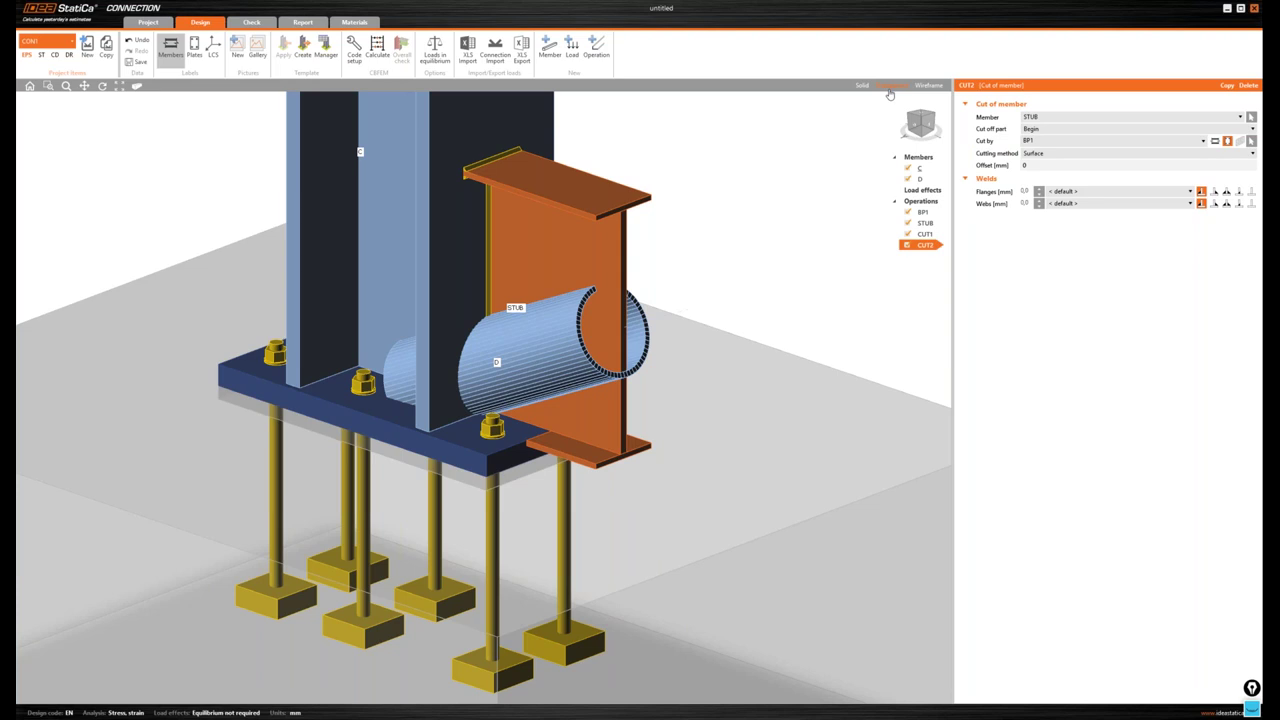
pyautogui.click(891, 86)
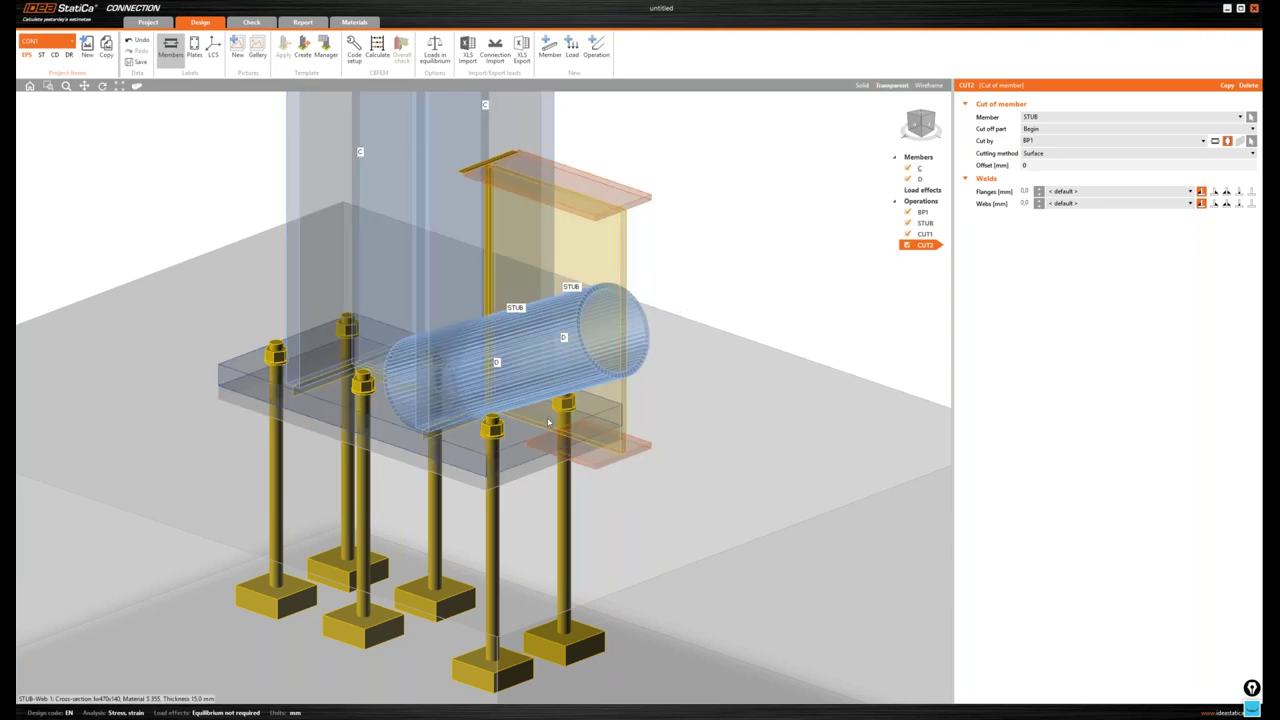
pyautogui.scroll(2, 548, 422)
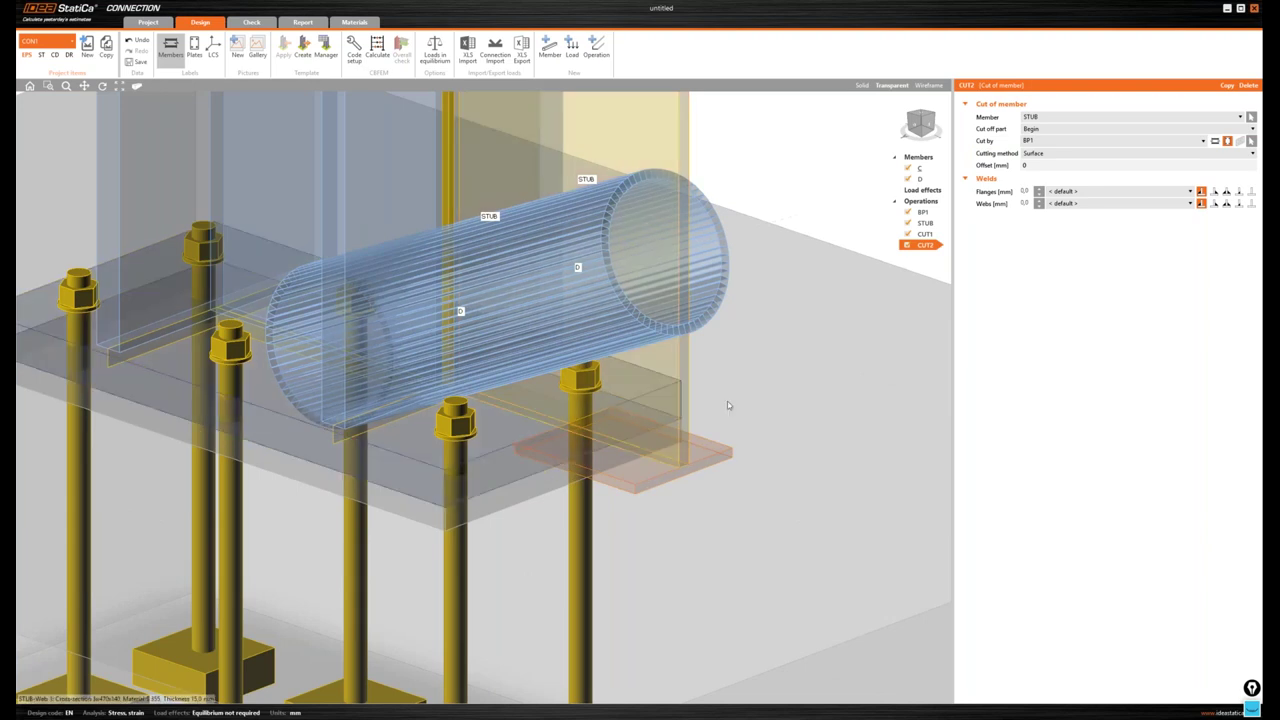
pyautogui.scroll(-2, 728, 405)
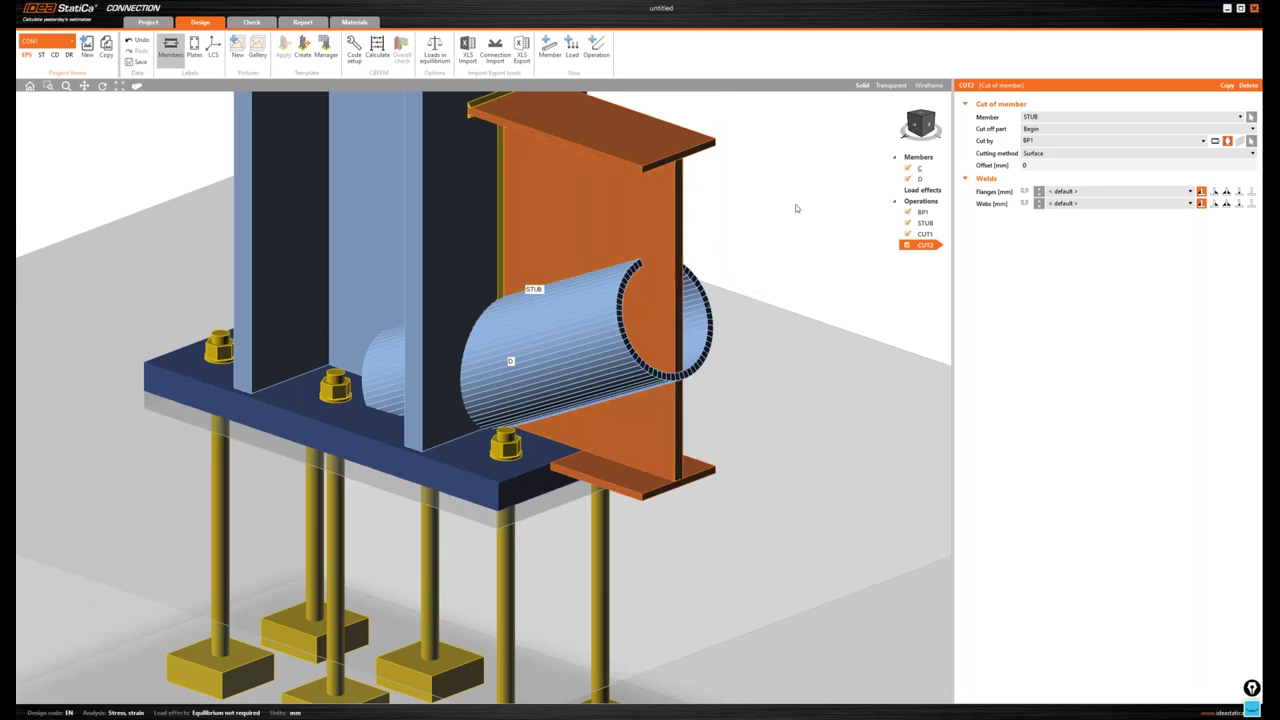
pyautogui.moveTo(795, 204); pyautogui.dragTo(735, 277, button='middle')
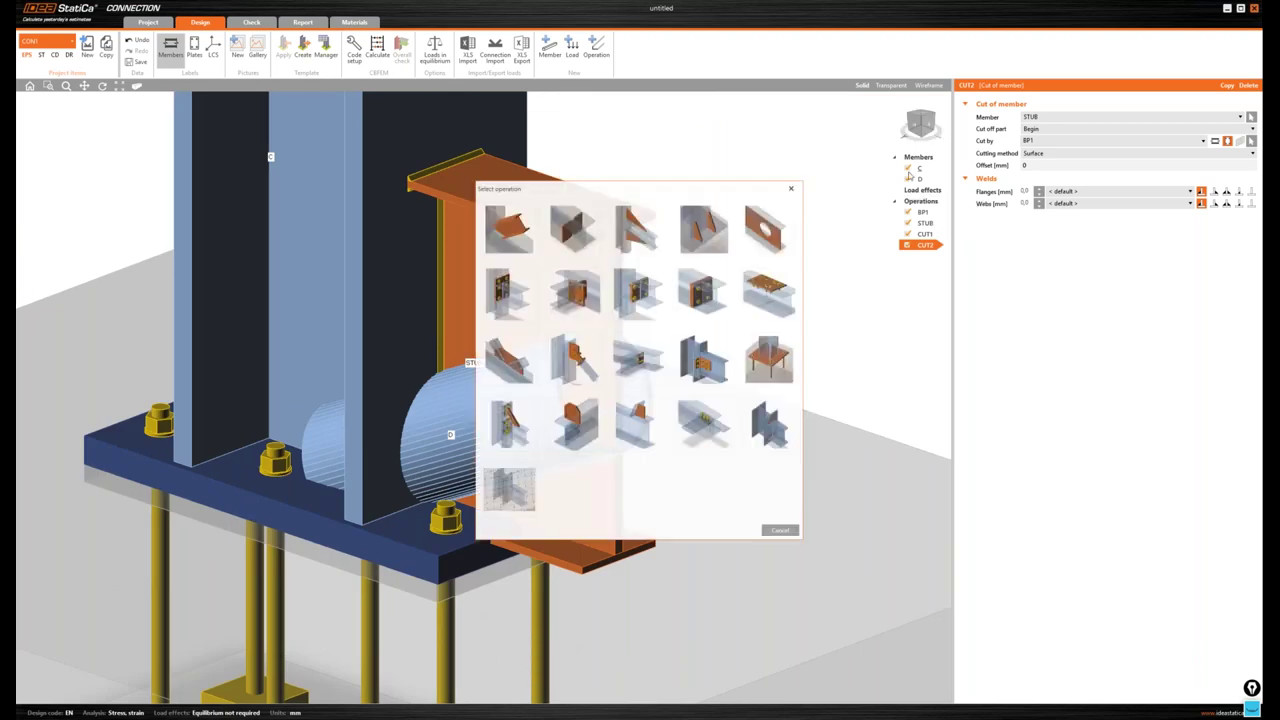
# - Add an opening operation on STUB's Top flange 1
pyautogui.click(765, 228)
pyautogui.scroll(-10, 1100, 300)
pyautogui.click(1066, 342)
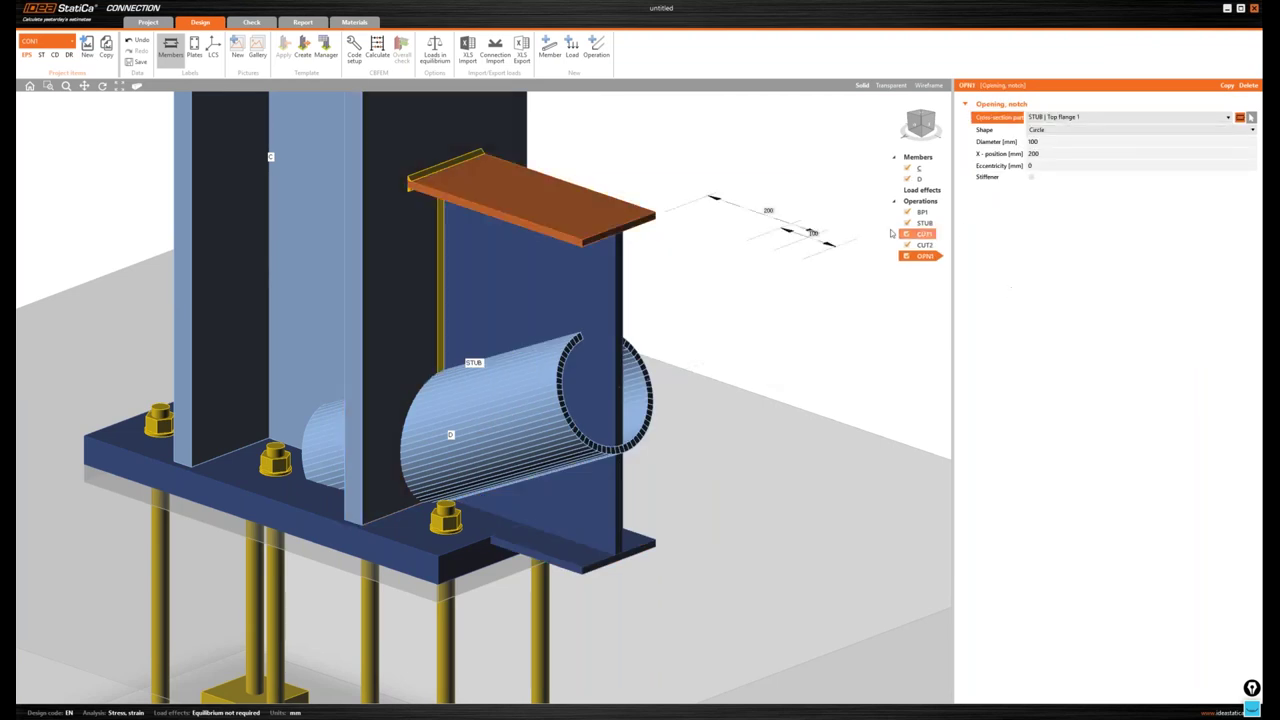
pyautogui.moveTo(868, 236); pyautogui.dragTo(841, 253, button='middle')
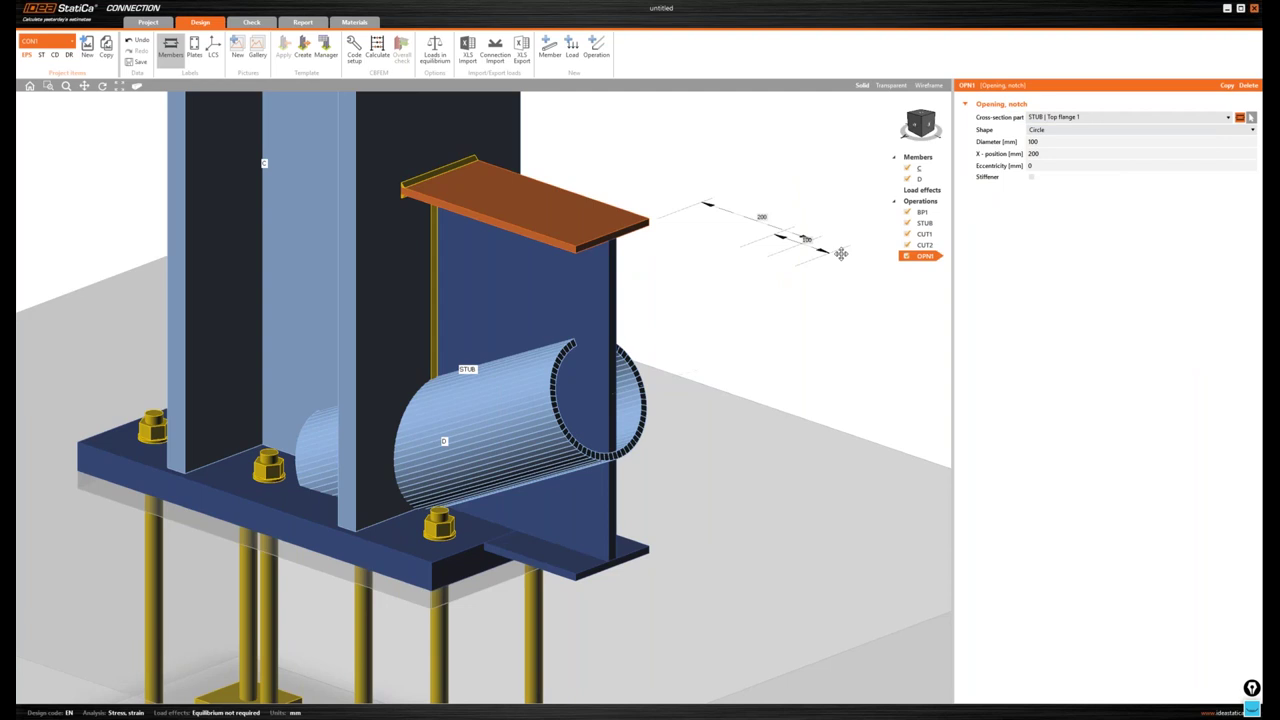
pyautogui.moveTo(841, 253); pyautogui.dragTo(823, 266, button='middle')
# - Make the opening a notch on both sides, 100 mm wide and 35 mm deep
pyautogui.click(1140, 129)
pyautogui.click(1050, 165)
pyautogui.click(1148, 141)
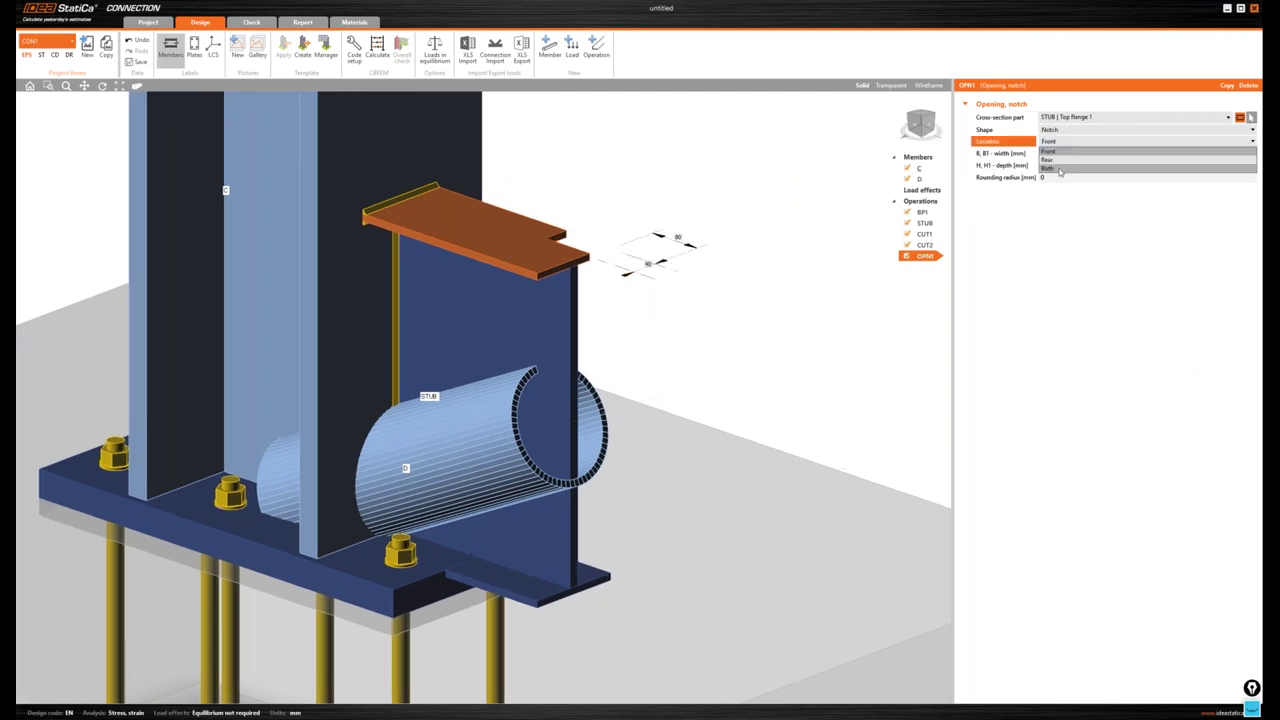
pyautogui.click(1060, 170)
pyautogui.click(1005, 155)
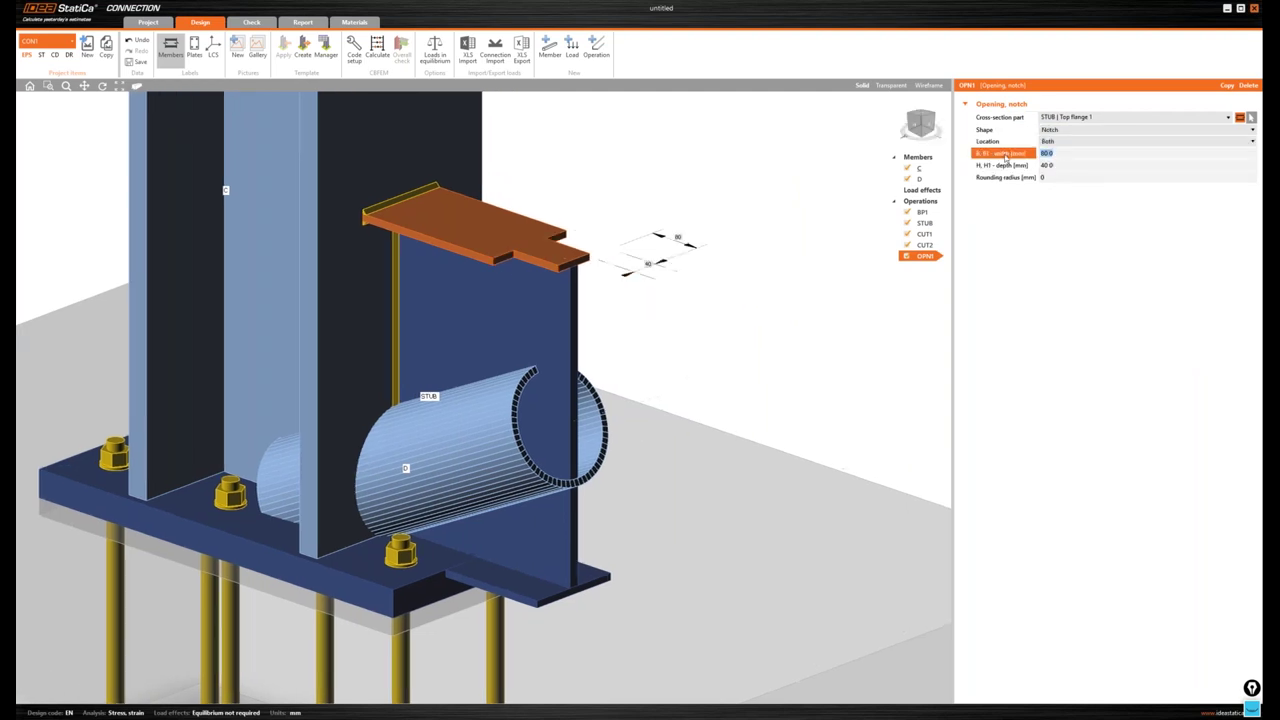
pyautogui.write('100')
pyautogui.press('Tab')
pyautogui.write('35')
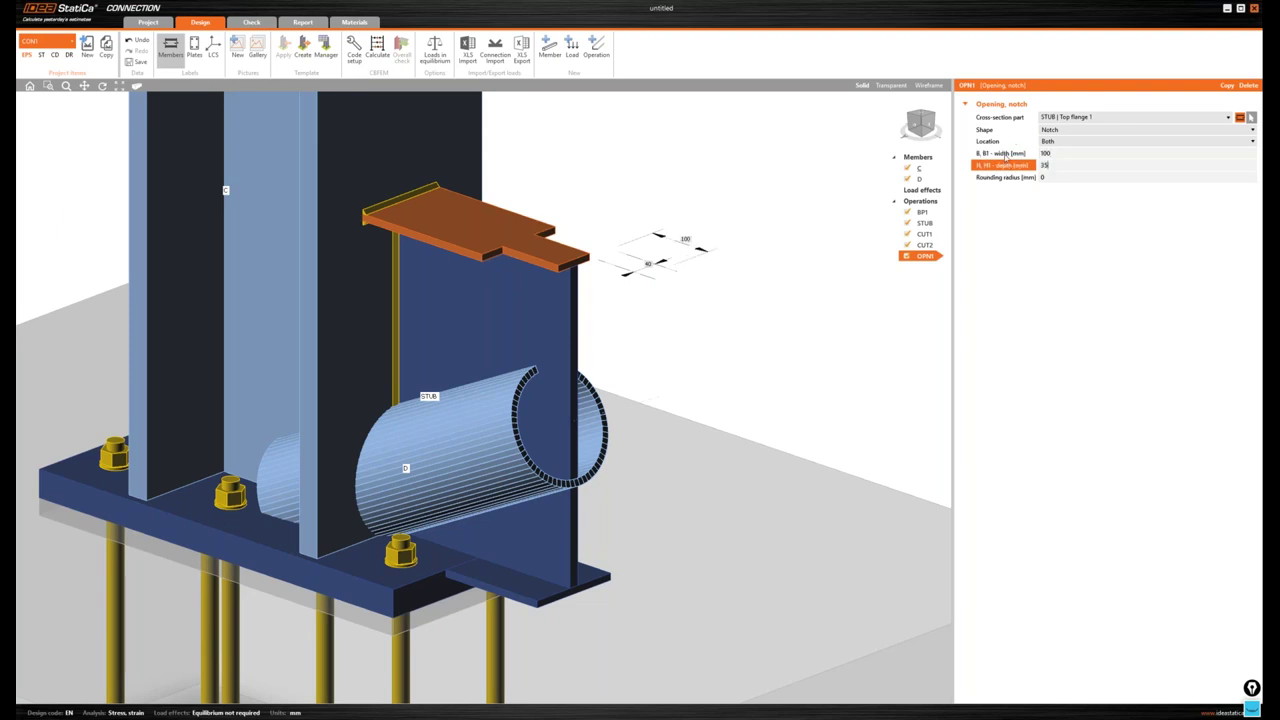
pyautogui.press('Tab')
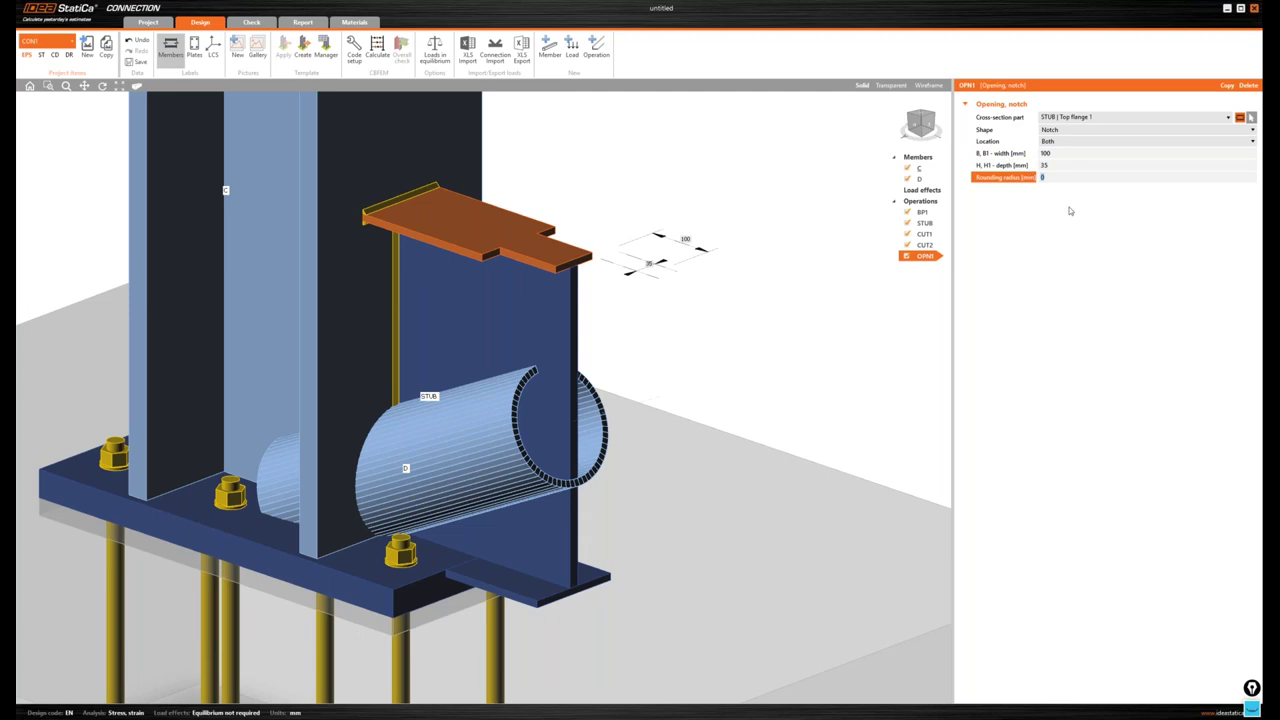
pyautogui.click(797, 259)
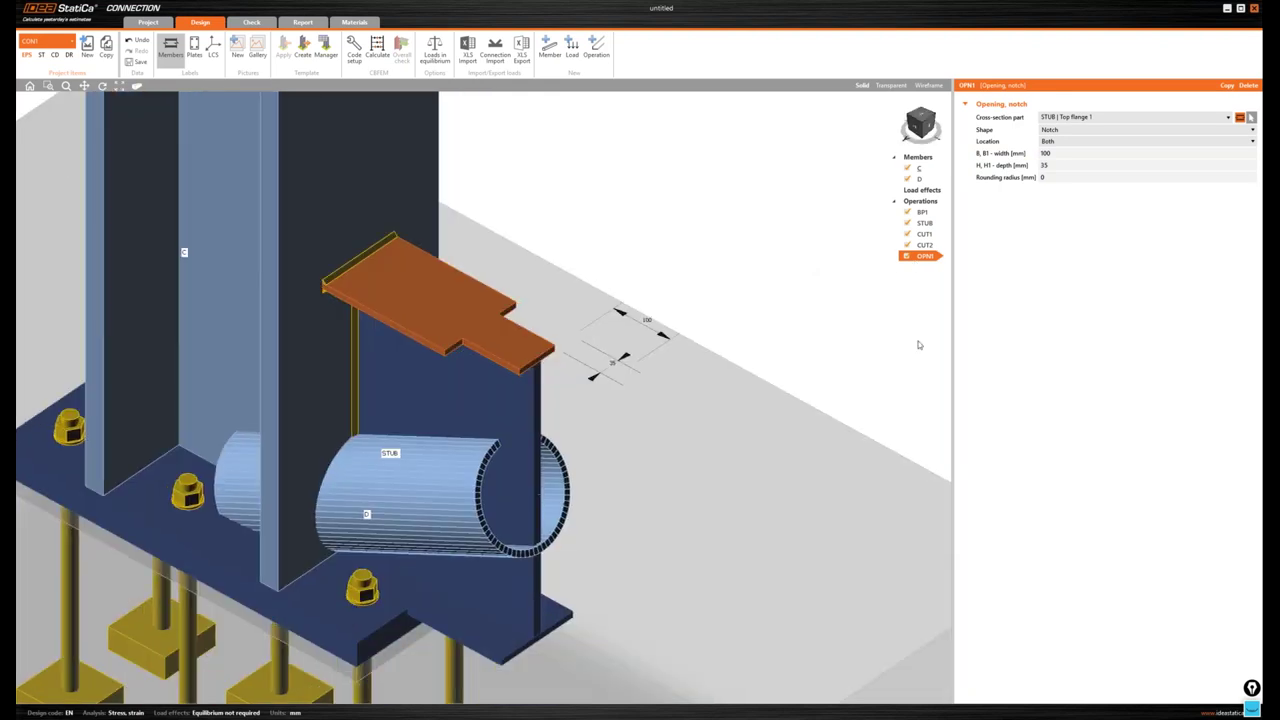
# - Copy the notch as OPN2 on 'STUB | Bottom flange 1' and inspect it in 3D
pyautogui.click(1090, 117)
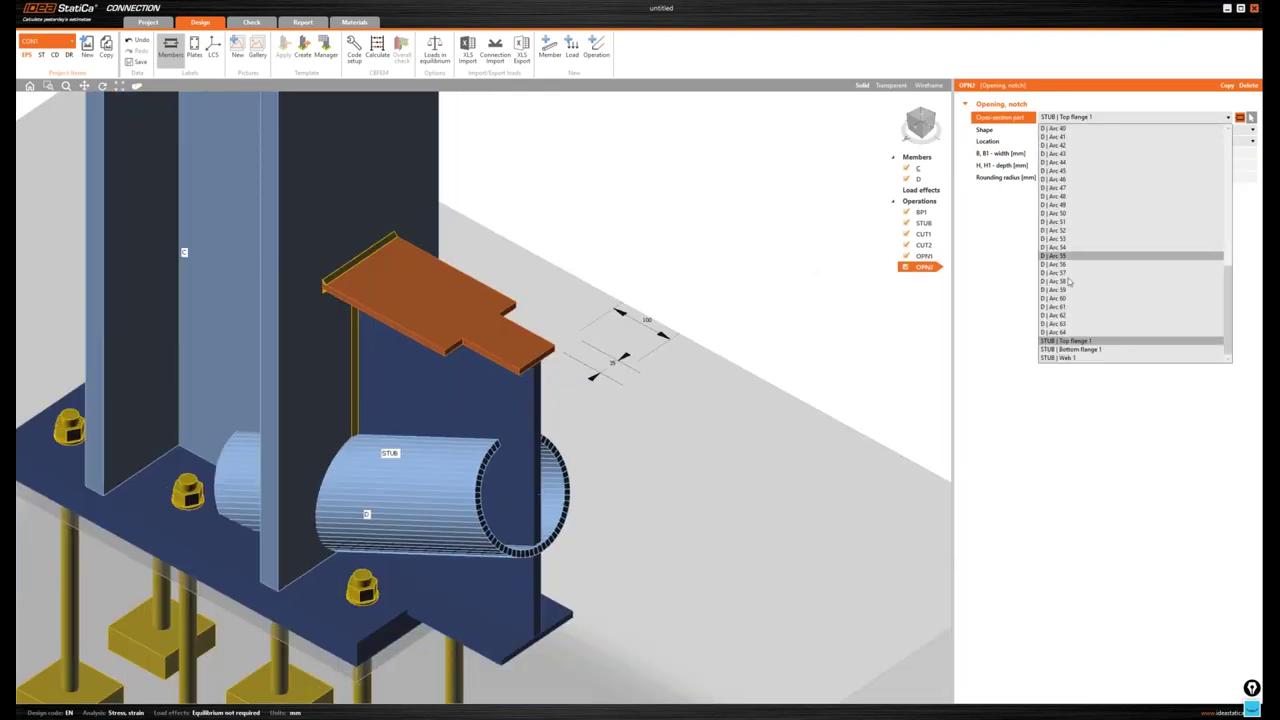
pyautogui.click(1098, 350)
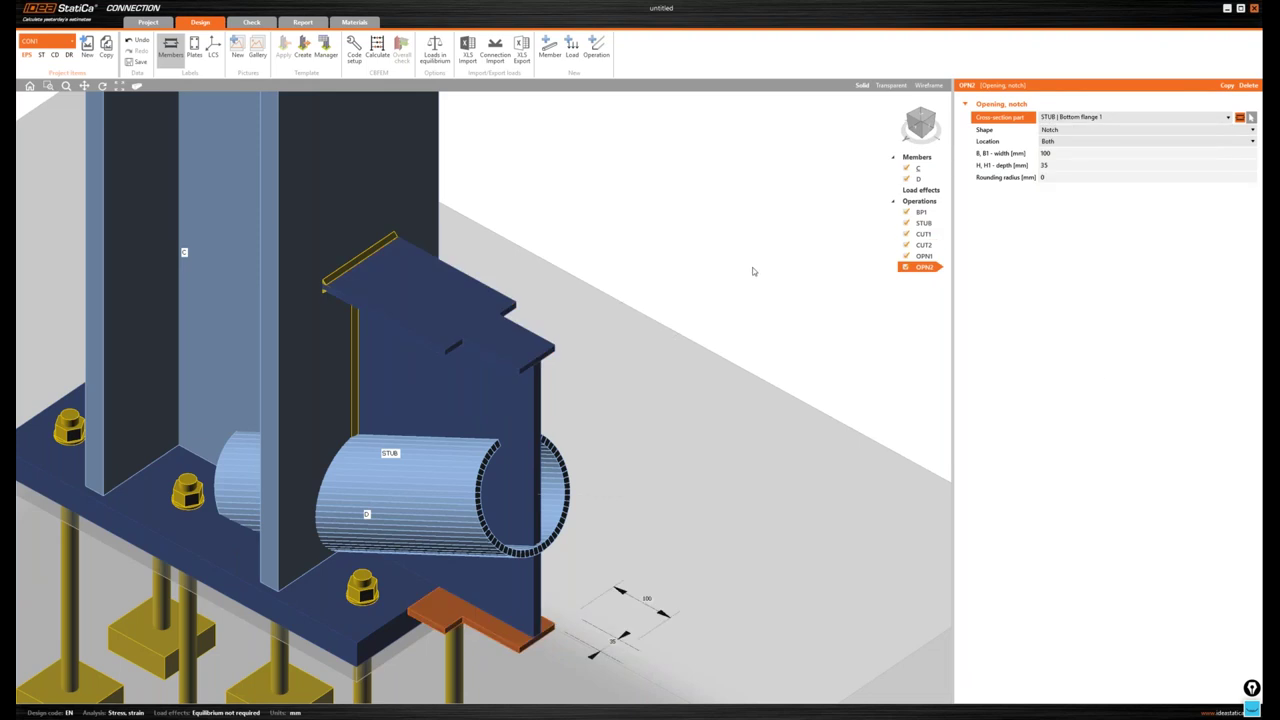
pyautogui.moveTo(745, 268); pyautogui.dragTo(733, 244, button='middle')
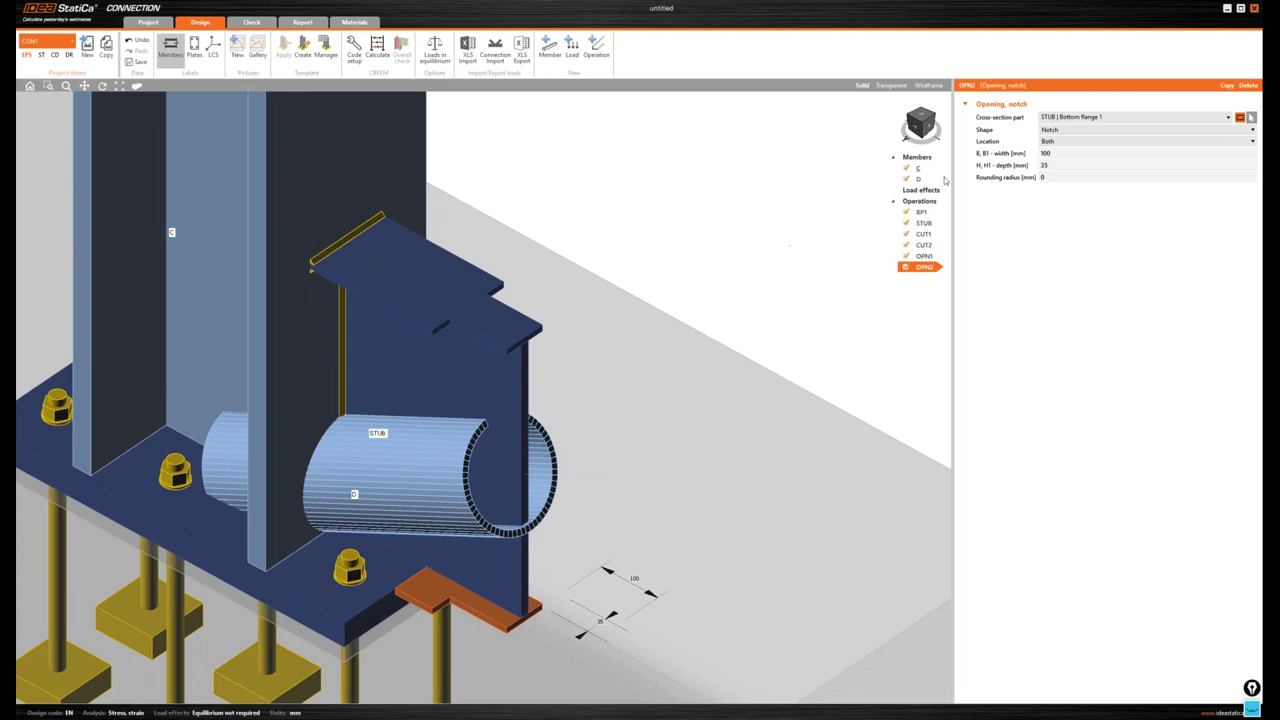
pyautogui.click(920, 128)
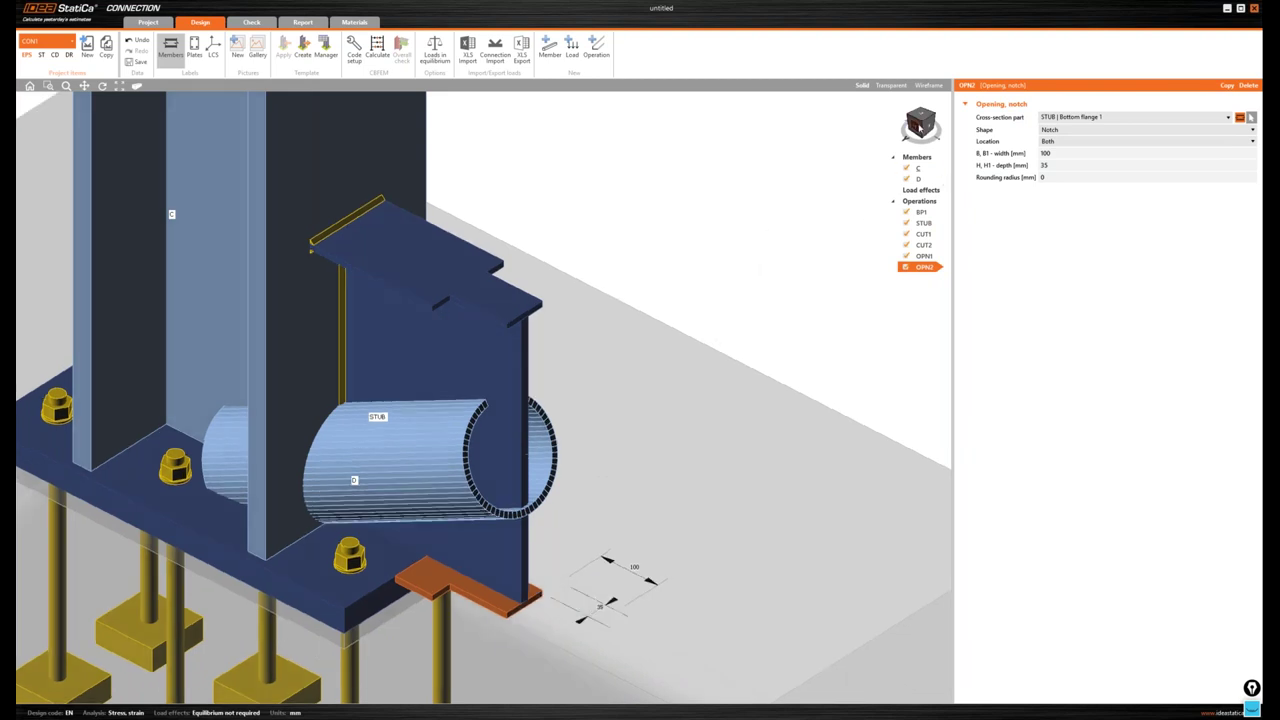
pyautogui.moveTo(920, 128); pyautogui.dragTo(905, 137)
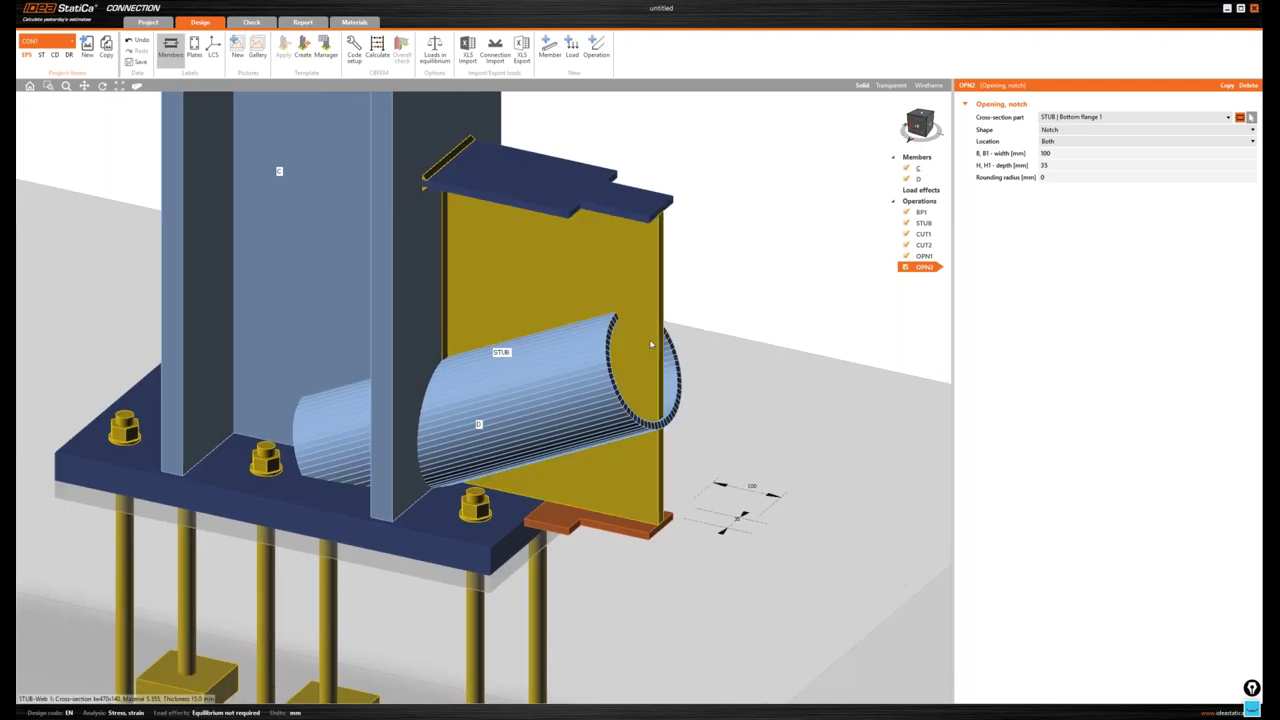
pyautogui.rightClick(920, 201)
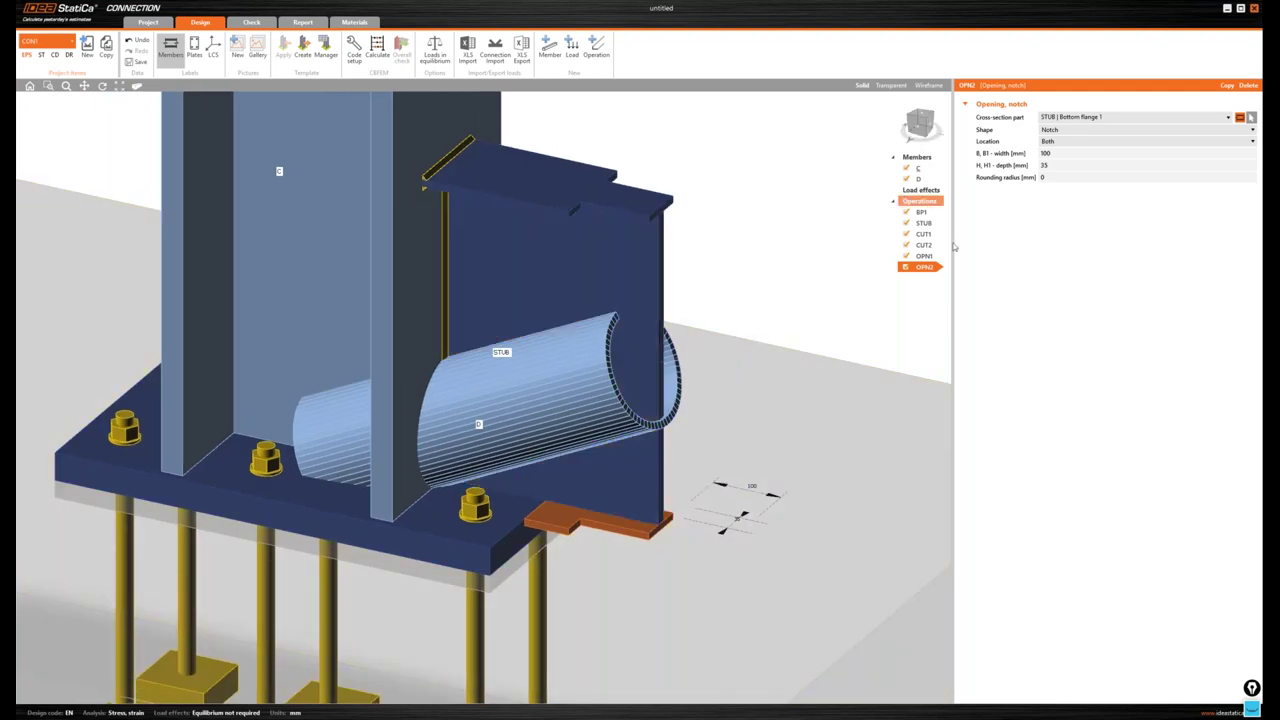
# - Add a Cut of plate trimming STUB | Web 1 by BP1 with a 4,2 mm double fillet weld
pyautogui.click(950, 246)
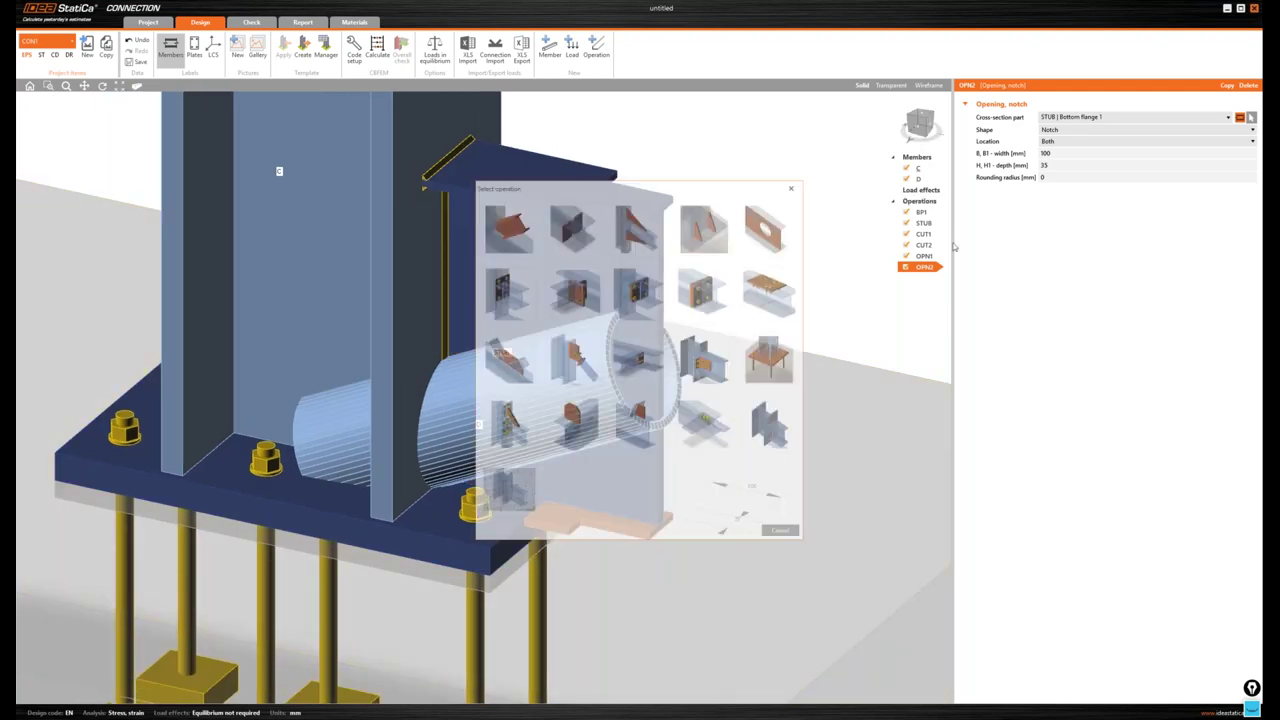
pyautogui.click(703, 228)
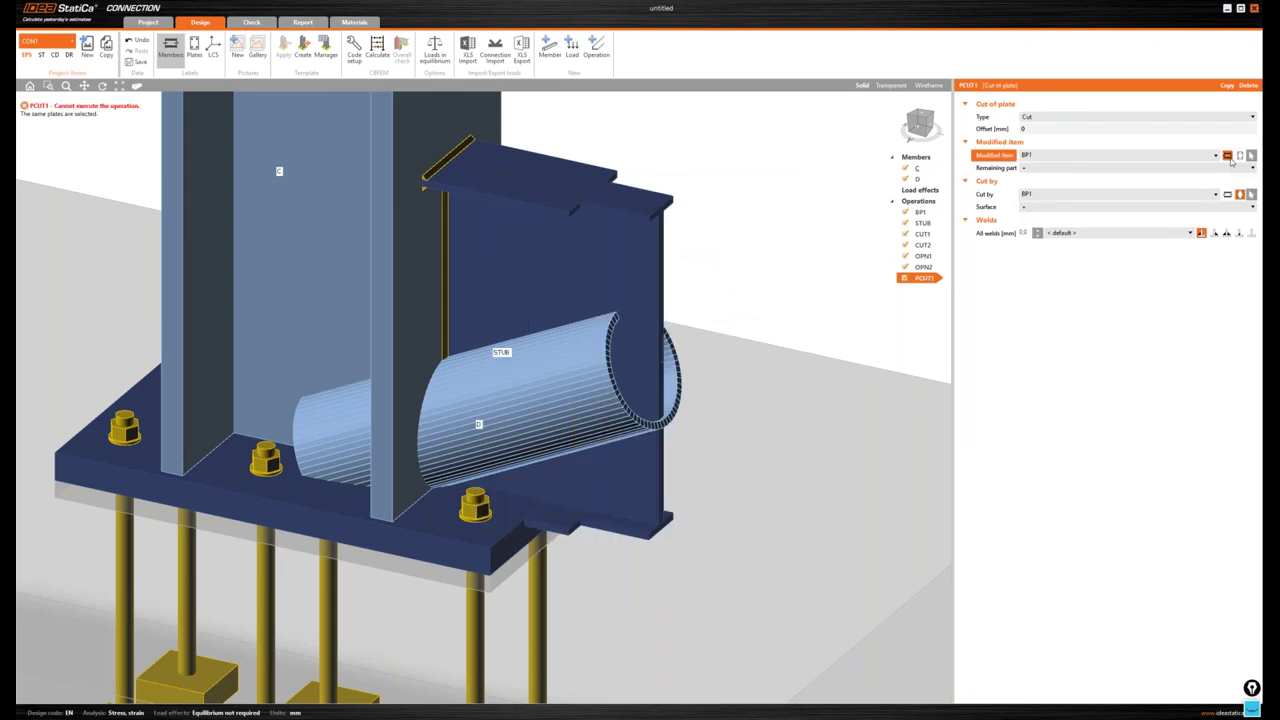
pyautogui.click(1239, 156)
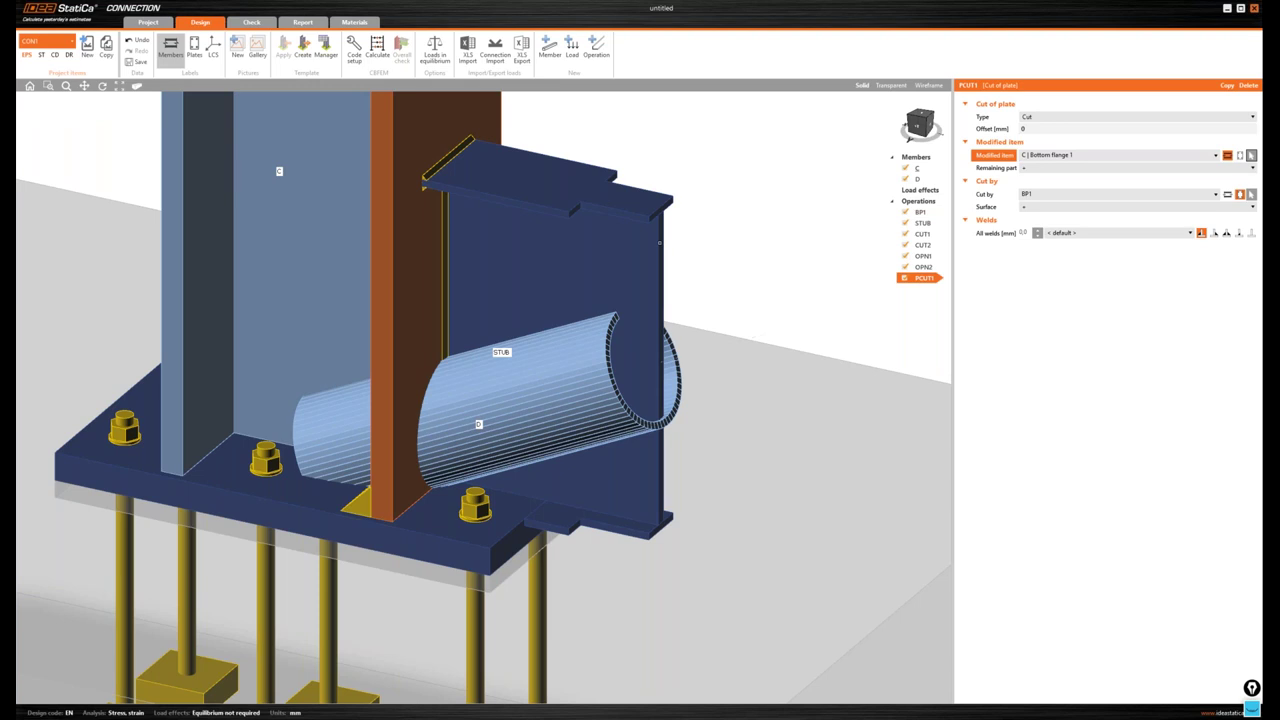
pyautogui.click(659, 242)
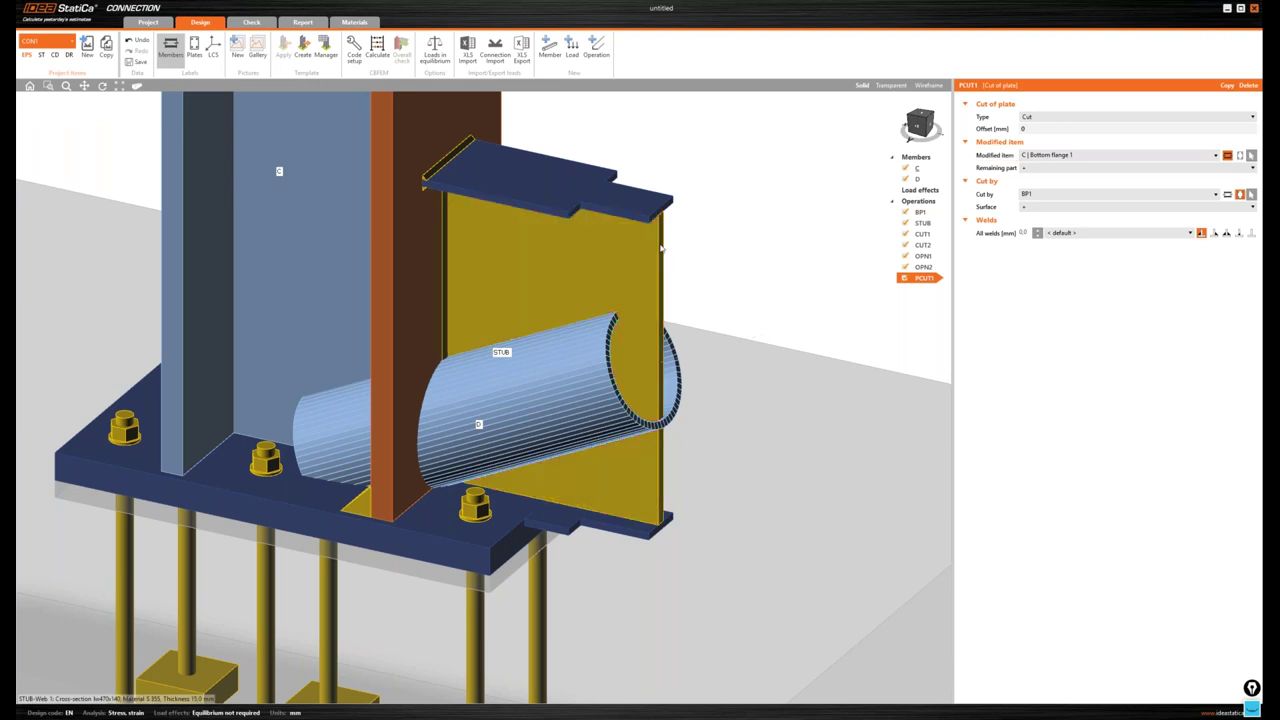
pyautogui.click(1227, 233)
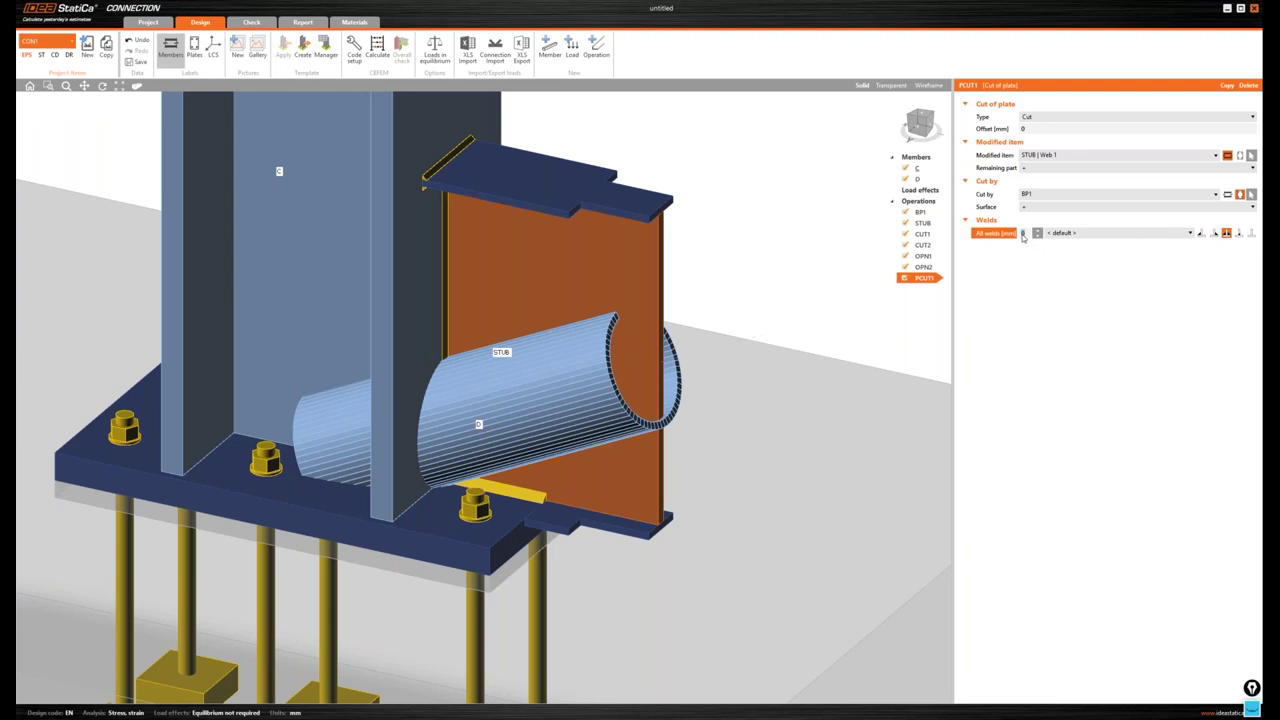
pyautogui.write(',2')
pyautogui.press('Return')
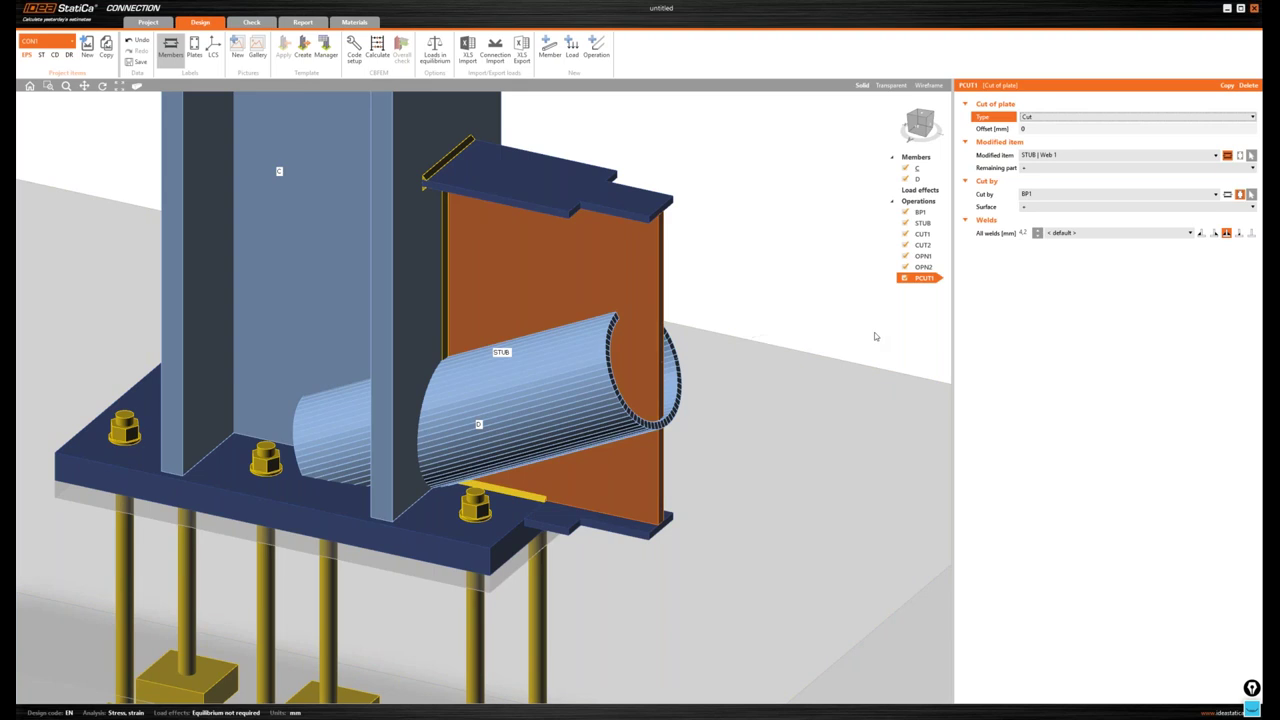
# - Add an edge-to-edge General weld joining STUB Bottom flange 1 edge 6 to BP1 edge 1
pyautogui.click(757, 420)
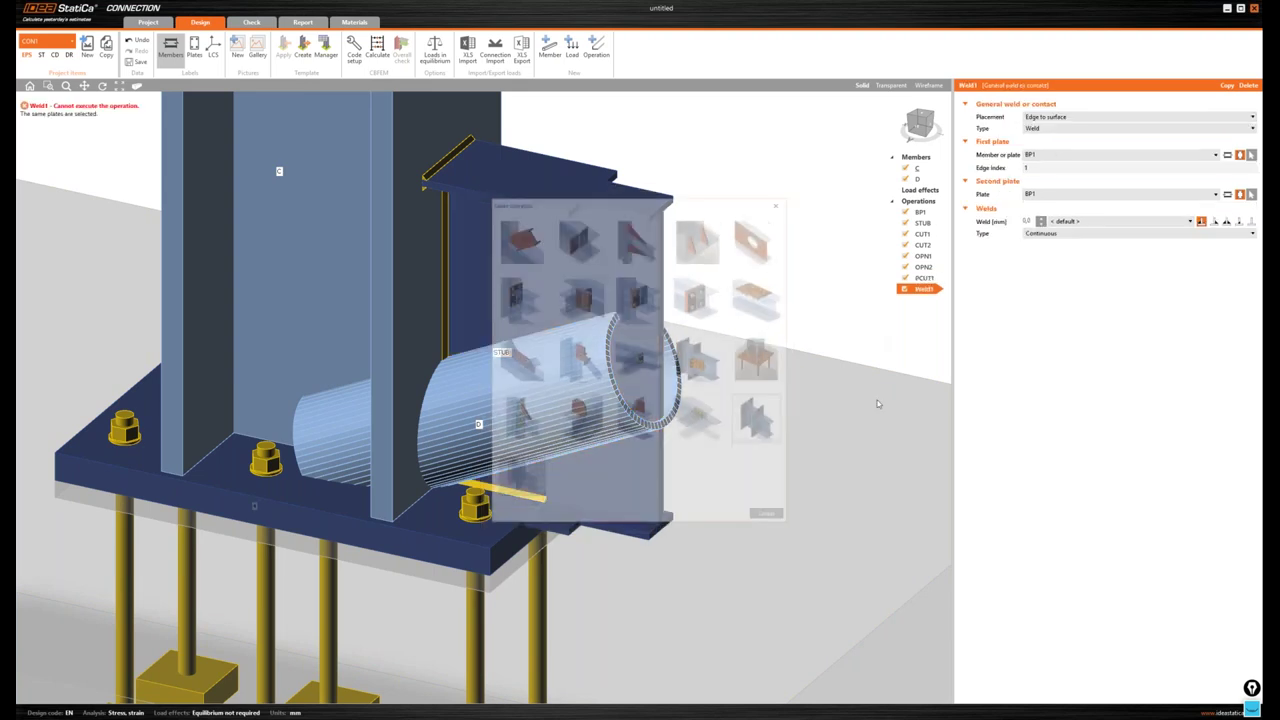
pyautogui.click(1040, 117)
pyautogui.click(1040, 137)
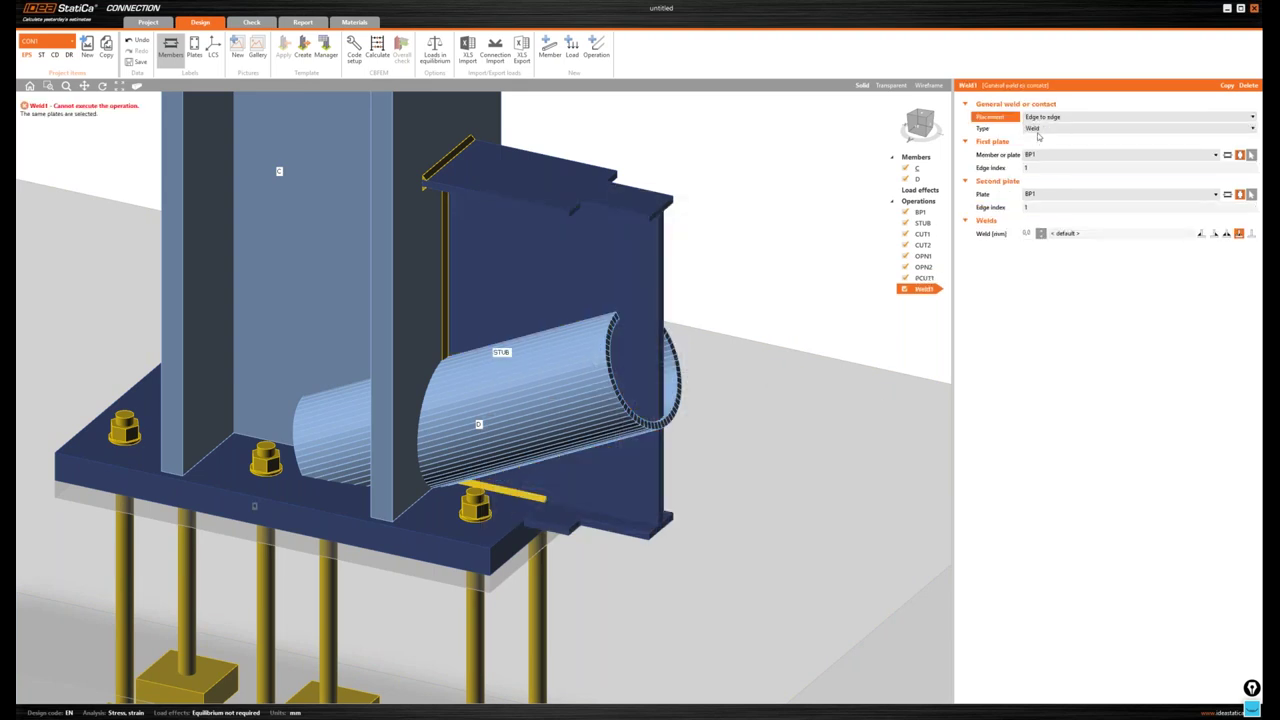
pyautogui.click(891, 86)
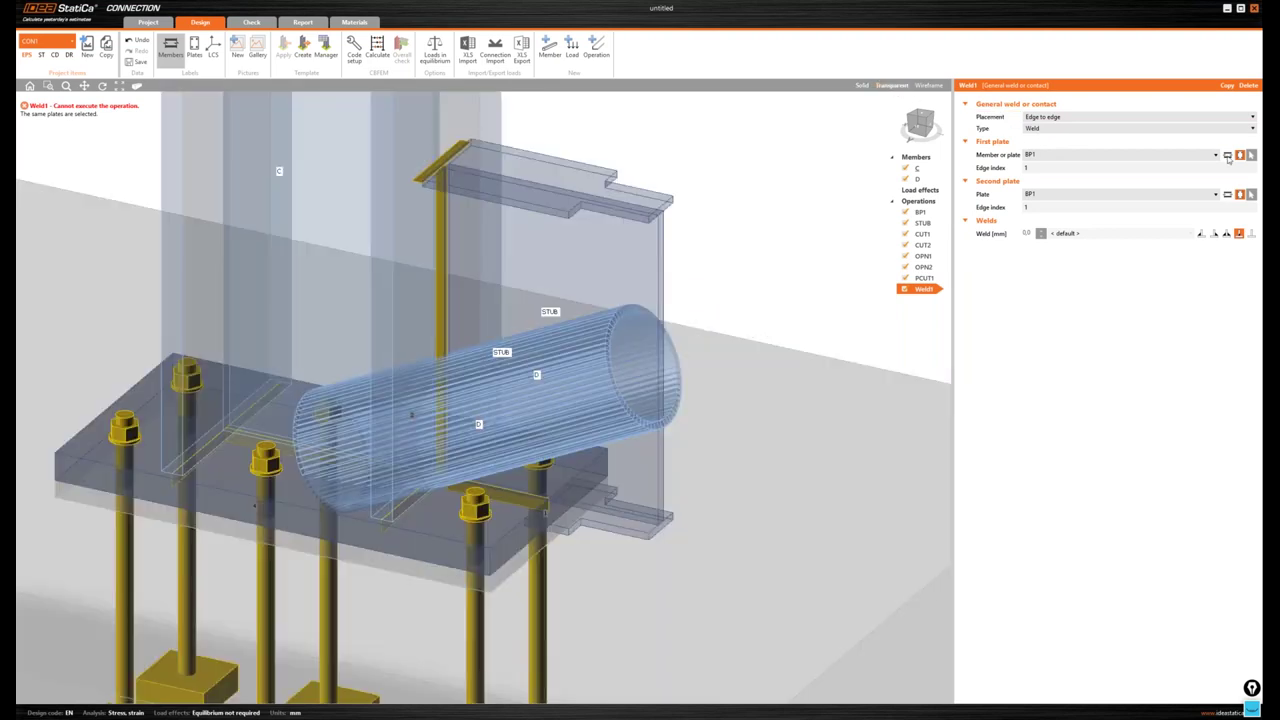
pyautogui.click(1239, 156)
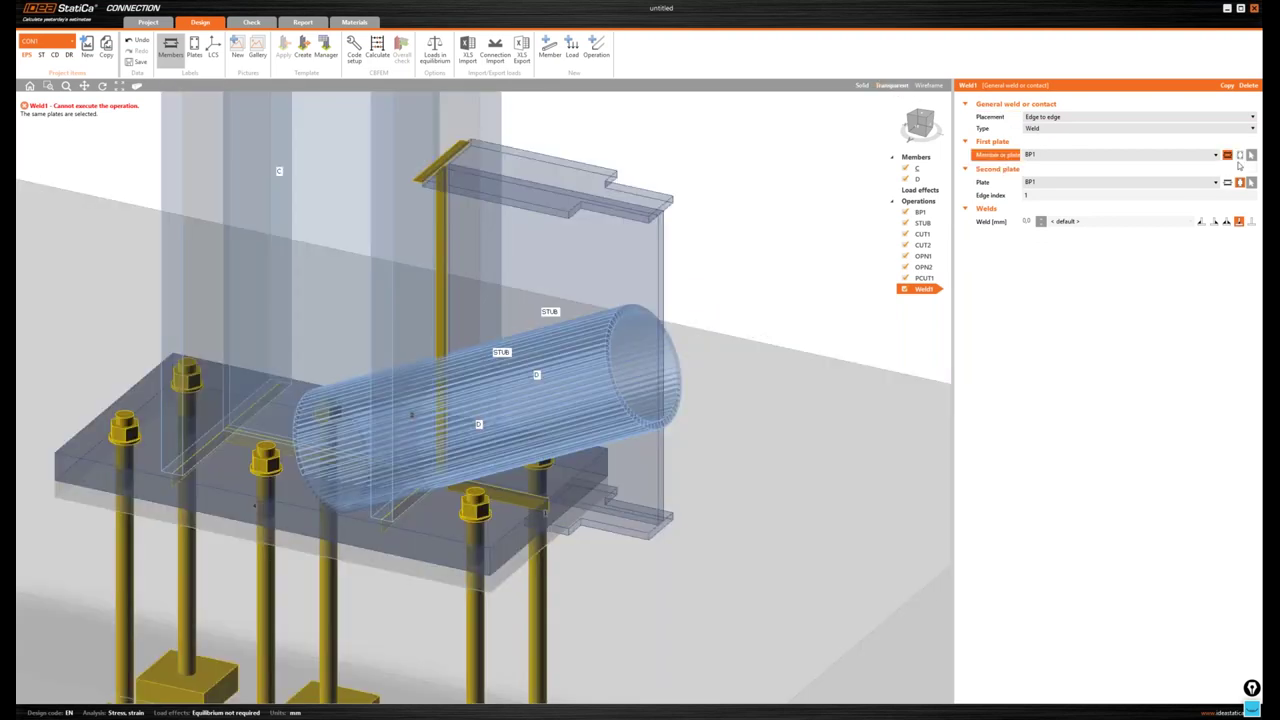
pyautogui.click(1216, 155)
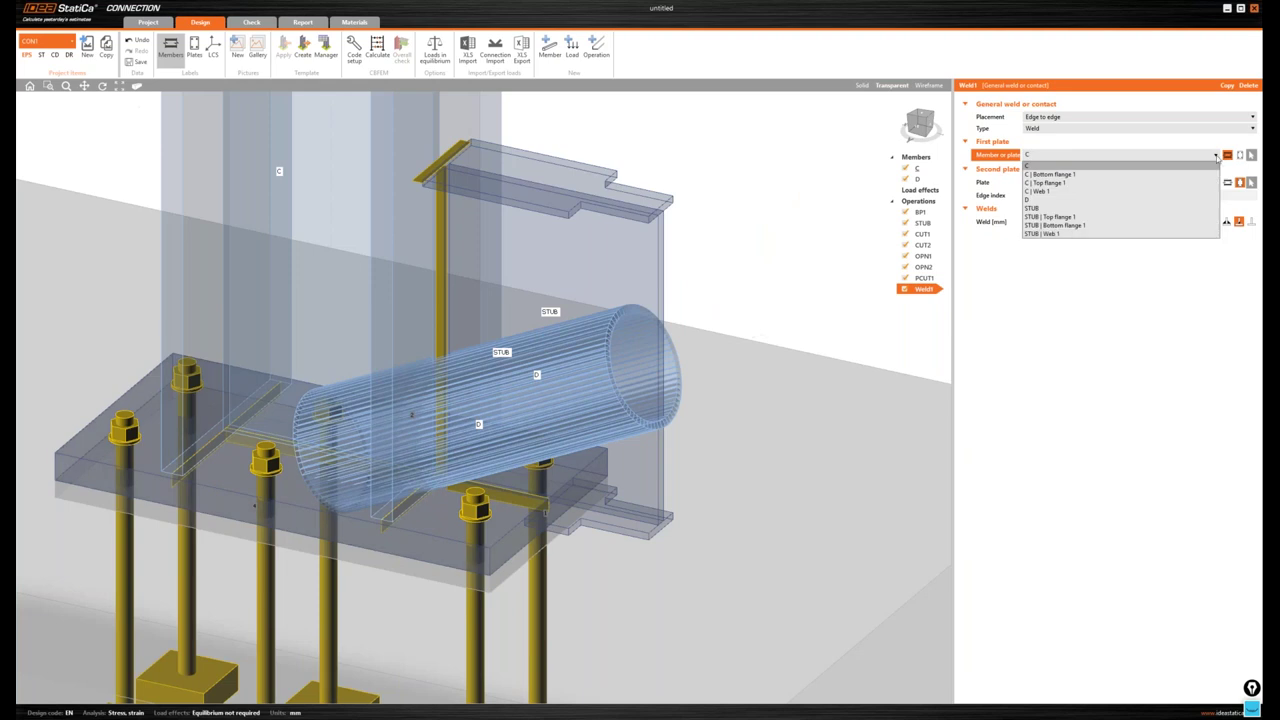
pyautogui.click(1077, 226)
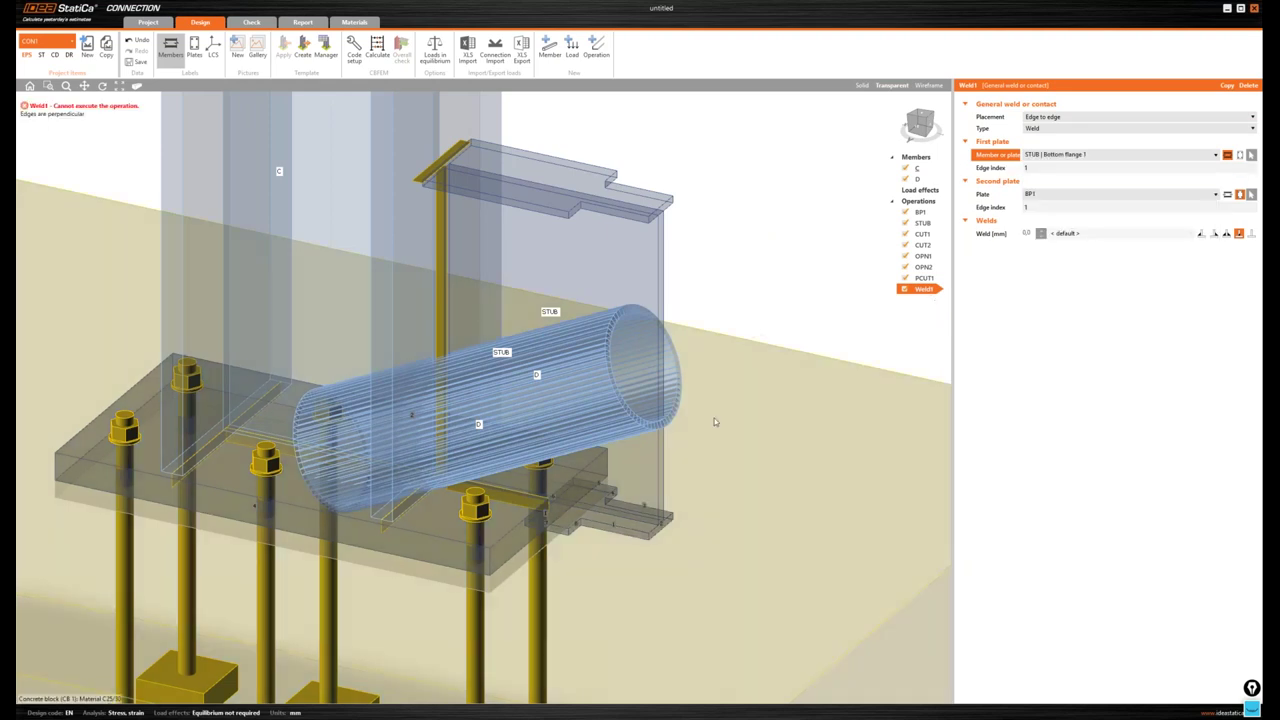
pyautogui.click(561, 484)
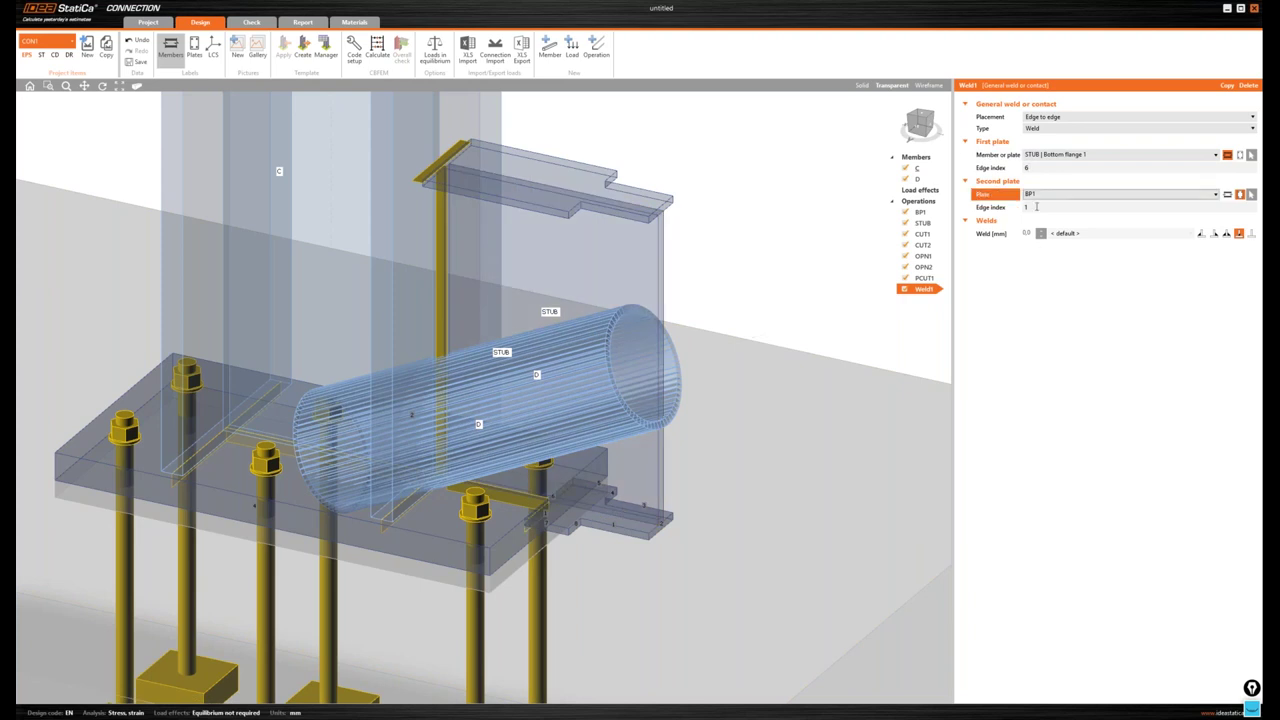
pyautogui.click(1030, 207)
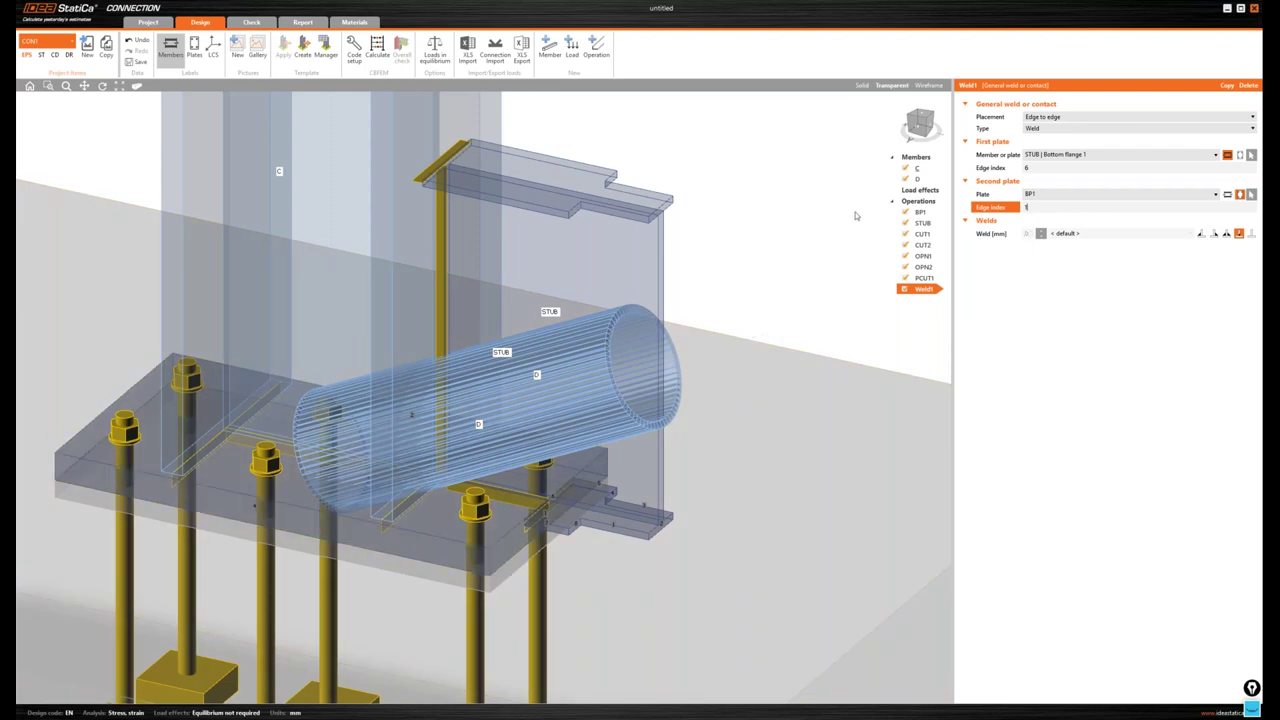
pyautogui.press('Return')
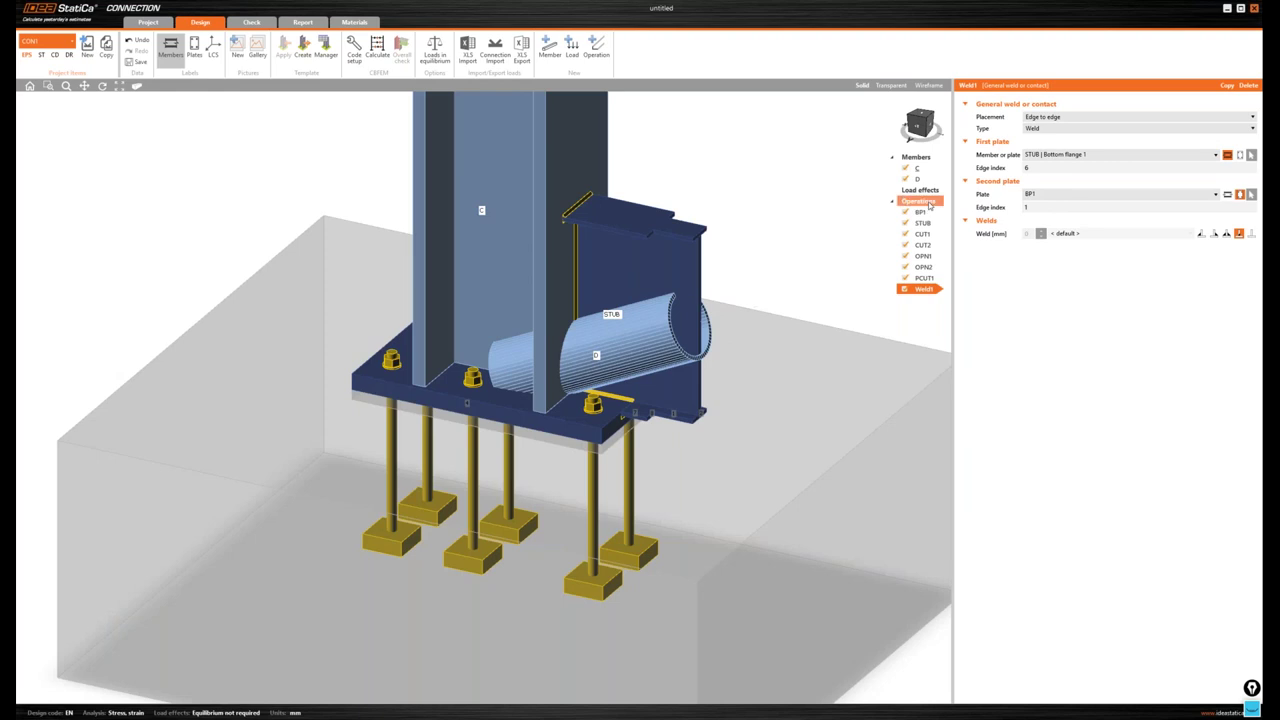
# - Add a stiffening plate operation and orient the view to see it
pyautogui.rightClick(929, 204)
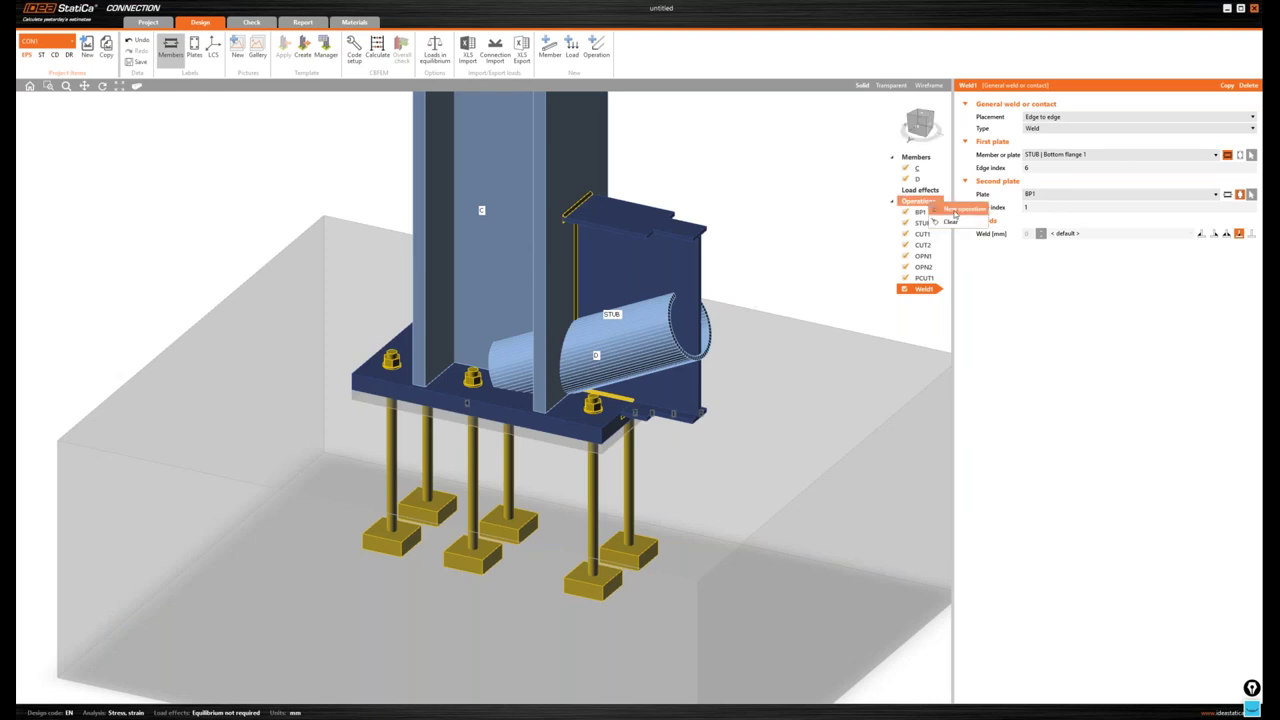
pyautogui.click(955, 210)
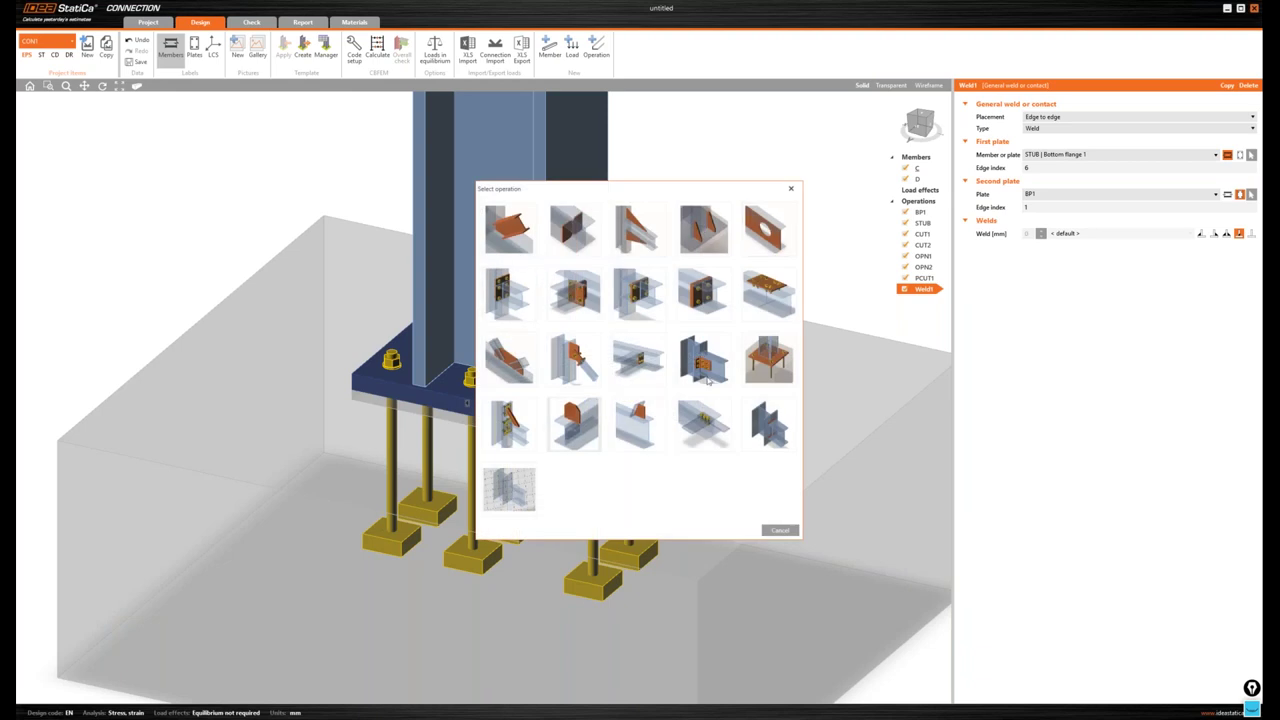
pyautogui.click(706, 378)
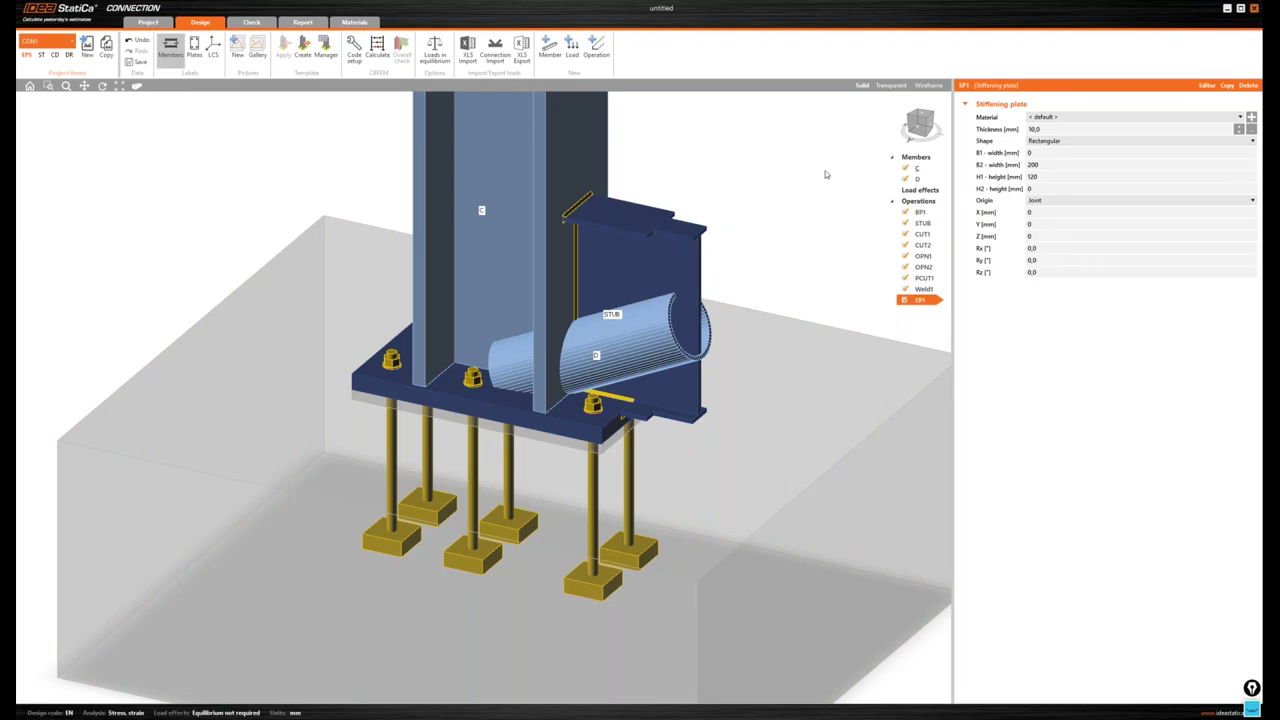
pyautogui.scroll(-2, 825, 173)
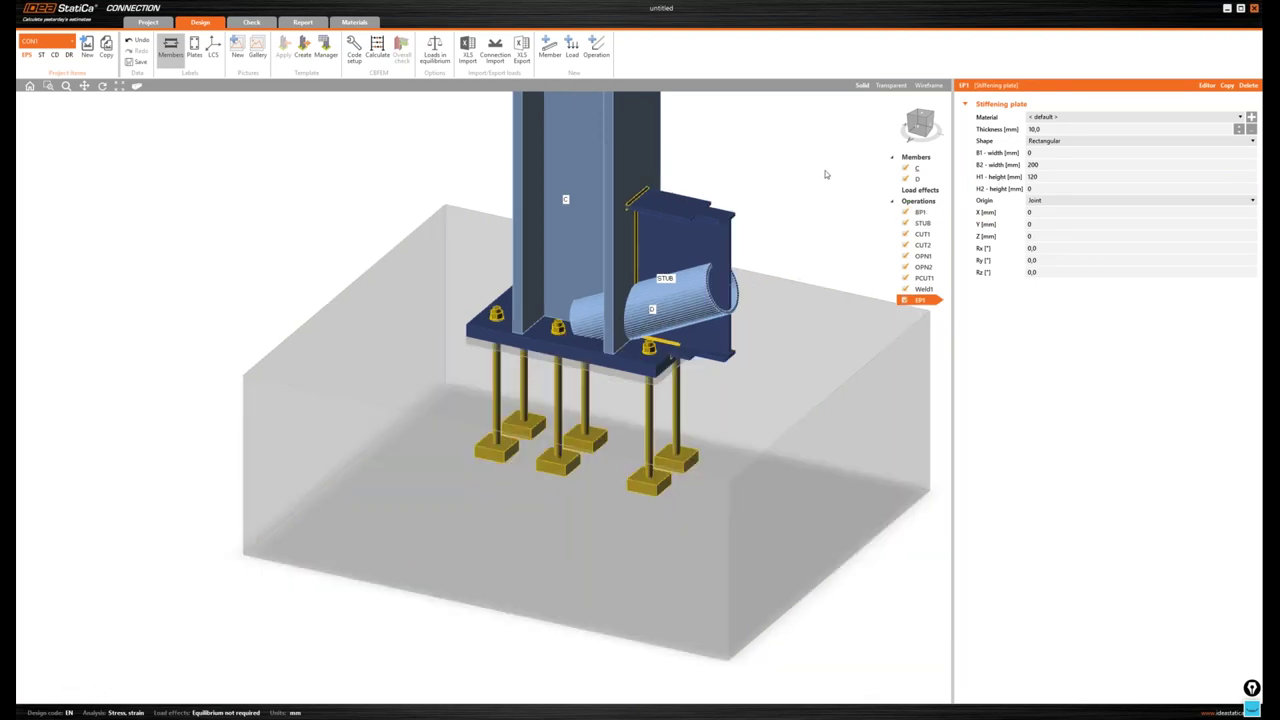
pyautogui.moveTo(825, 174); pyautogui.dragTo(760, 240, button='right')
pyautogui.click(919, 127)
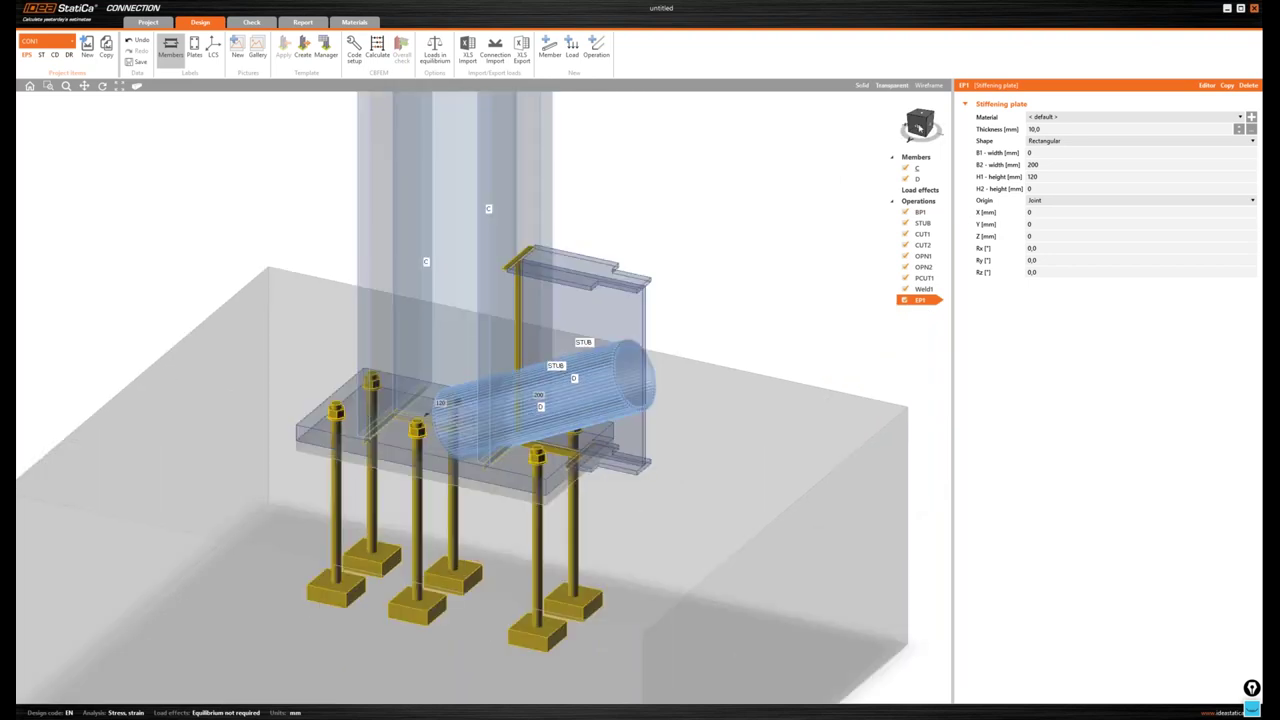
pyautogui.click(920, 127)
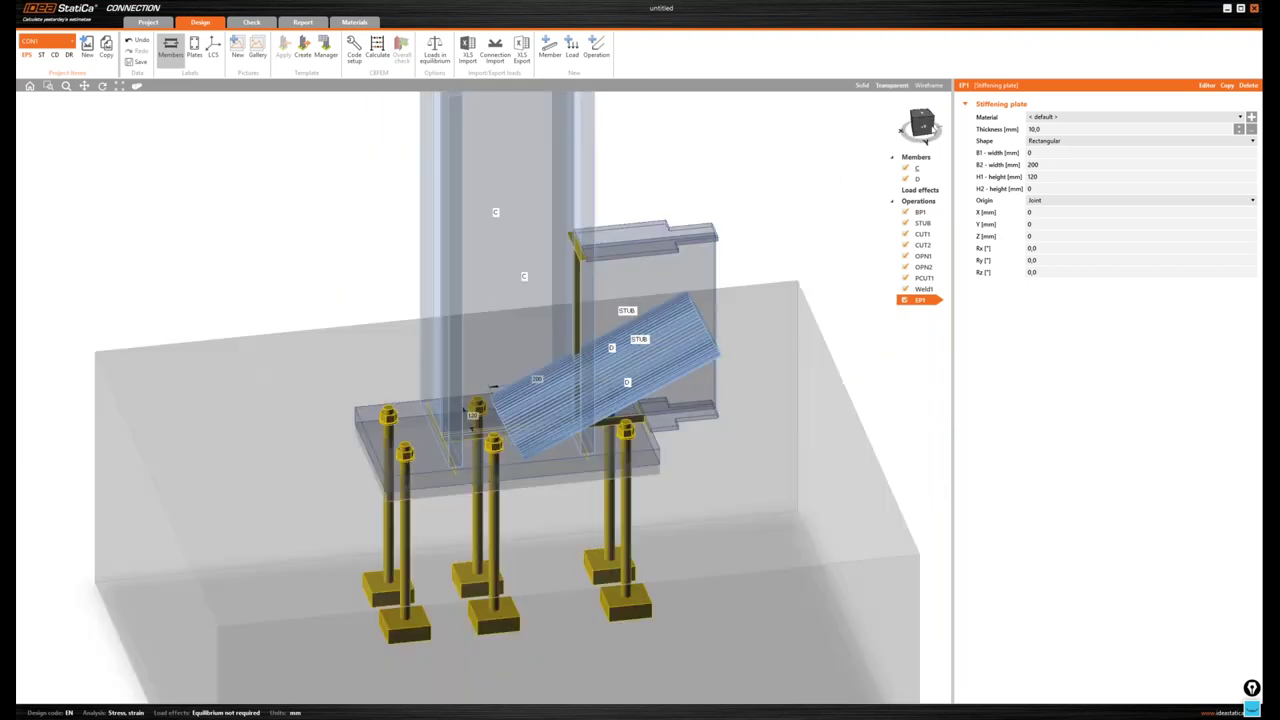
pyautogui.click(925, 127)
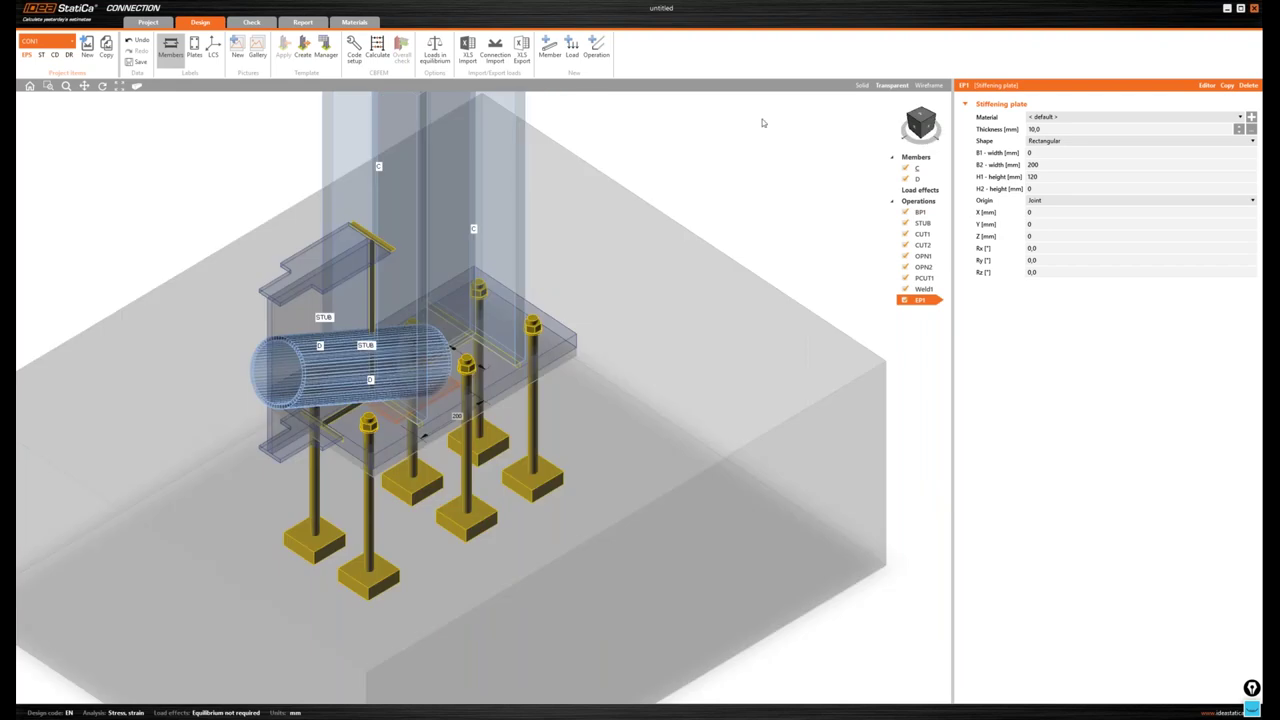
# - Size the plate with B1 and B2 of 100 mm and H1 and H2 of 230 mm
pyautogui.click(998, 153)
pyautogui.write('100')
pyautogui.press('Tab')
pyautogui.write('100')
pyautogui.press('Tab')
pyautogui.write('20')
pyautogui.press('Tab')
pyautogui.write('230')
pyautogui.press('Tab')
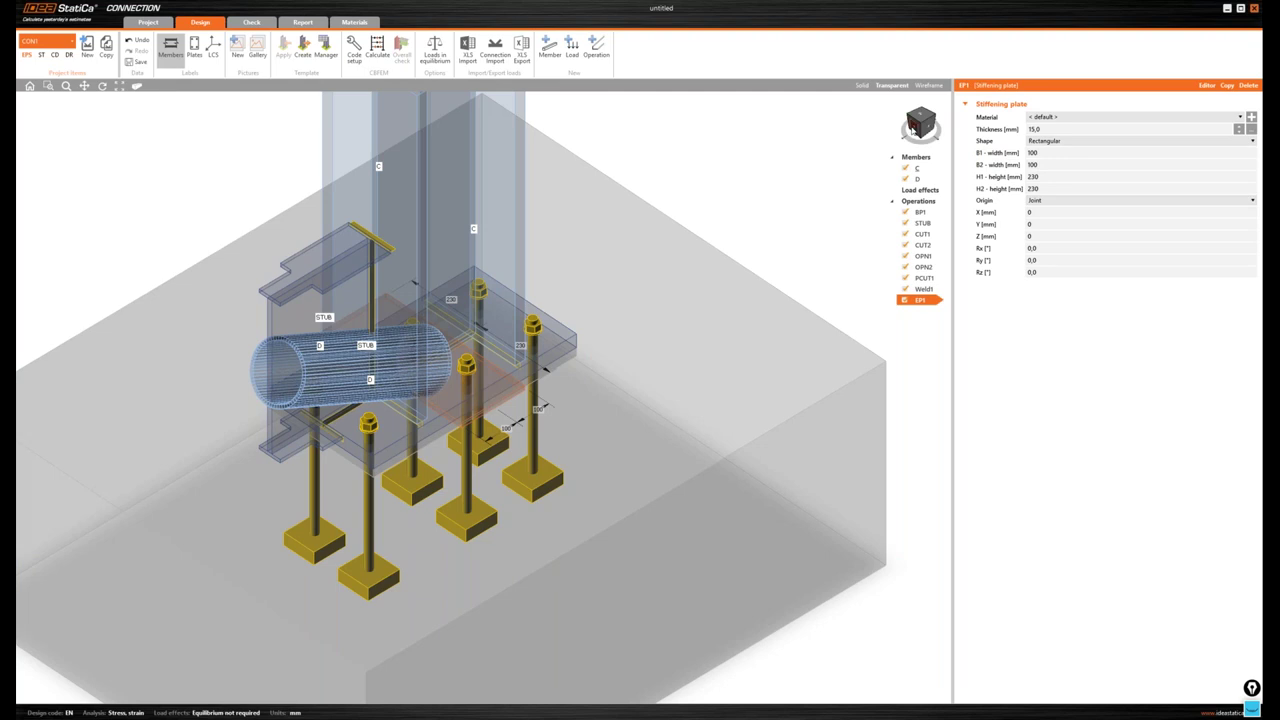
# - Rotate EP1 90° about X and Y and set its X position to 493 mm
pyautogui.click(913, 129)
pyautogui.click(986, 248)
pyautogui.write('90')
pyautogui.press('Tab')
pyautogui.write('90')
pyautogui.press('Tab')
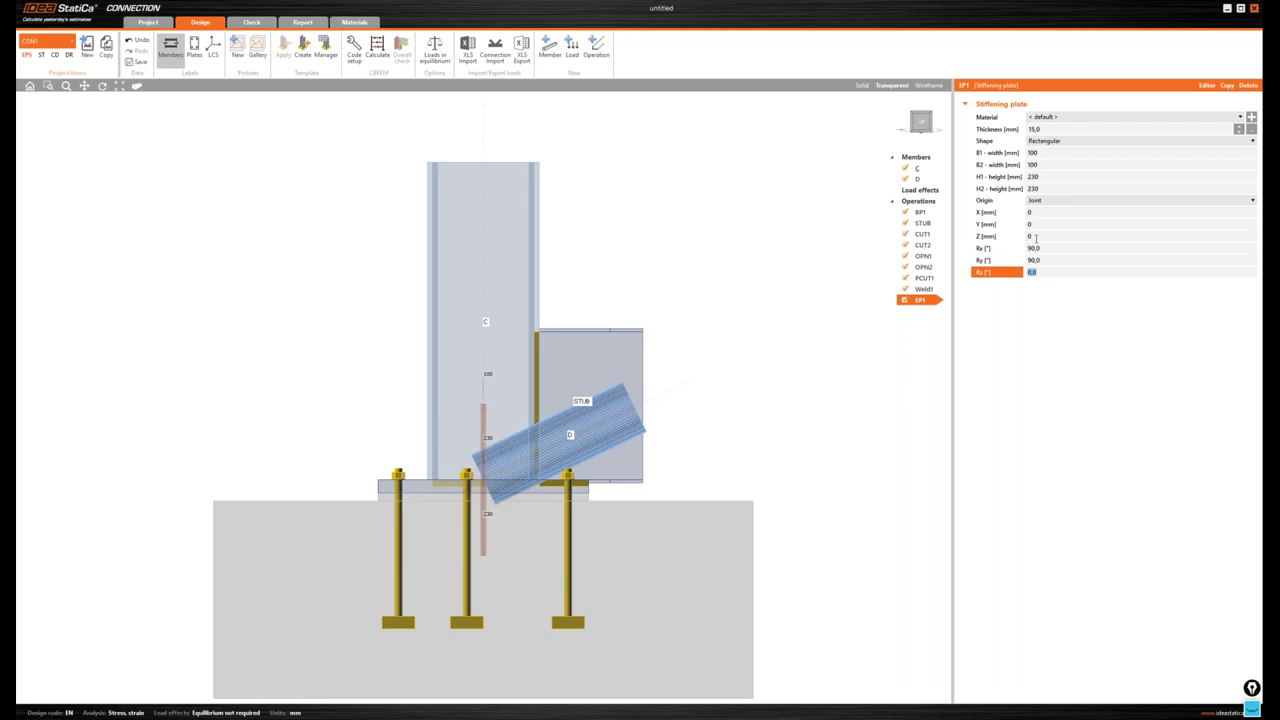
pyautogui.click(990, 213)
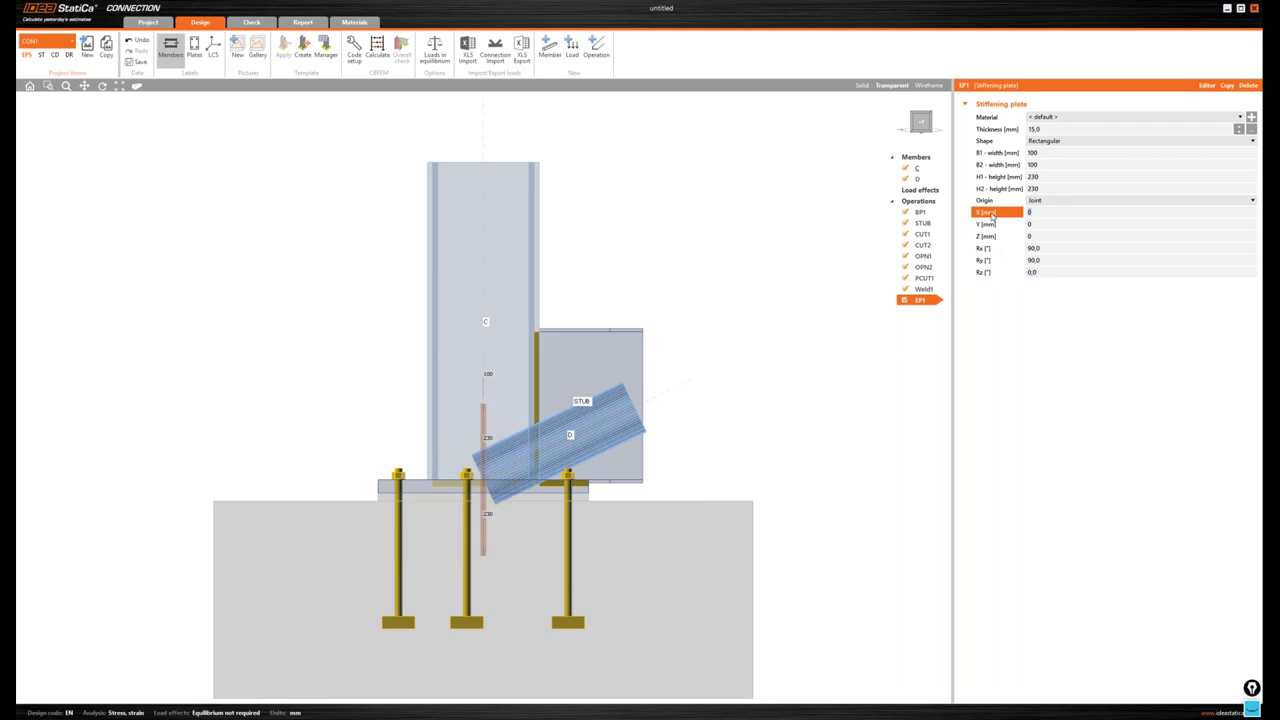
pyautogui.write('192')
pyautogui.press('BackSpace')
pyautogui.press('BackSpace')
pyautogui.press('BackSpace')
pyautogui.write('492')
pyautogui.press('Tab')
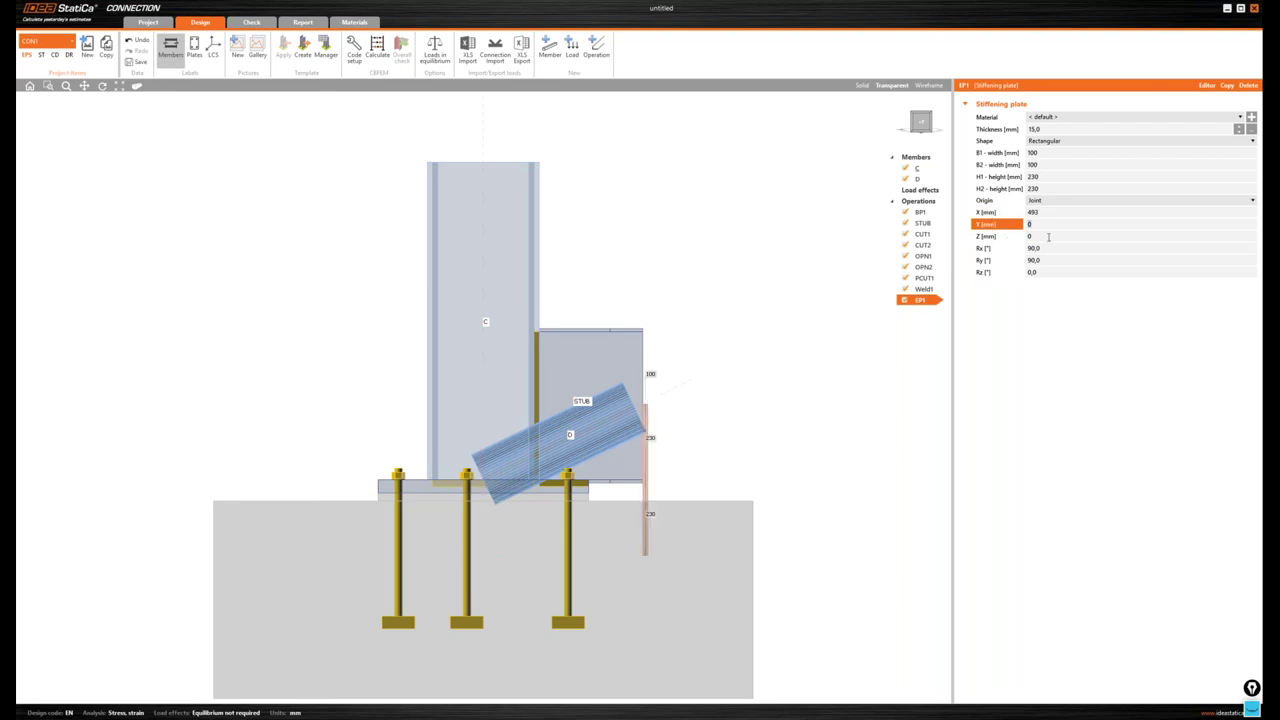
pyautogui.press('Tab')
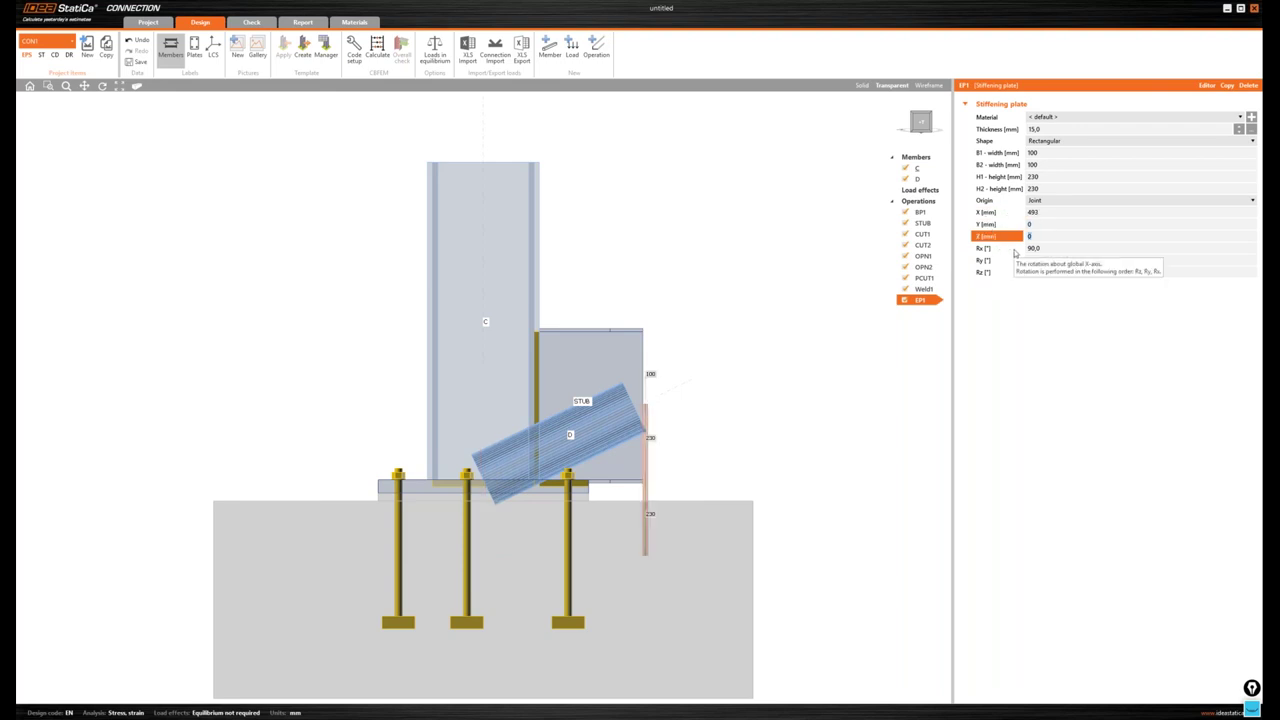
# - Enter Z 225 mm for plate EP1 and return to an isometric view
pyautogui.write('225')
pyautogui.press('Tab')
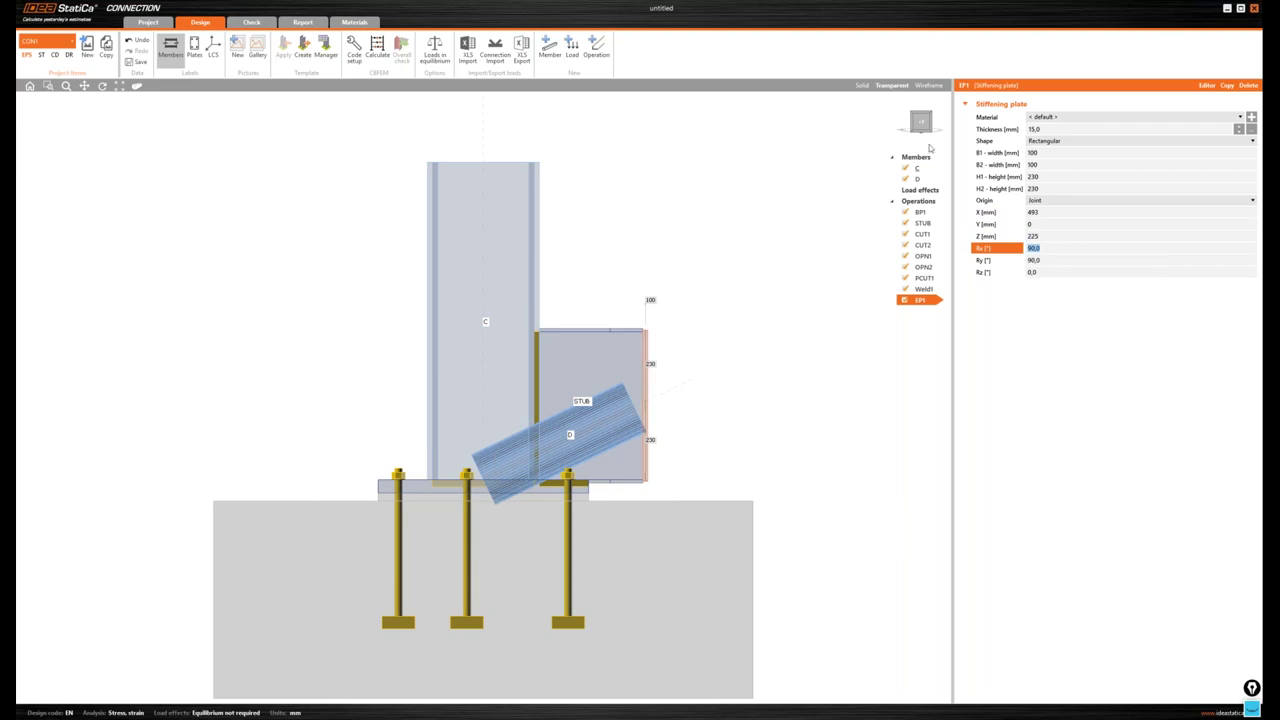
pyautogui.click(922, 123)
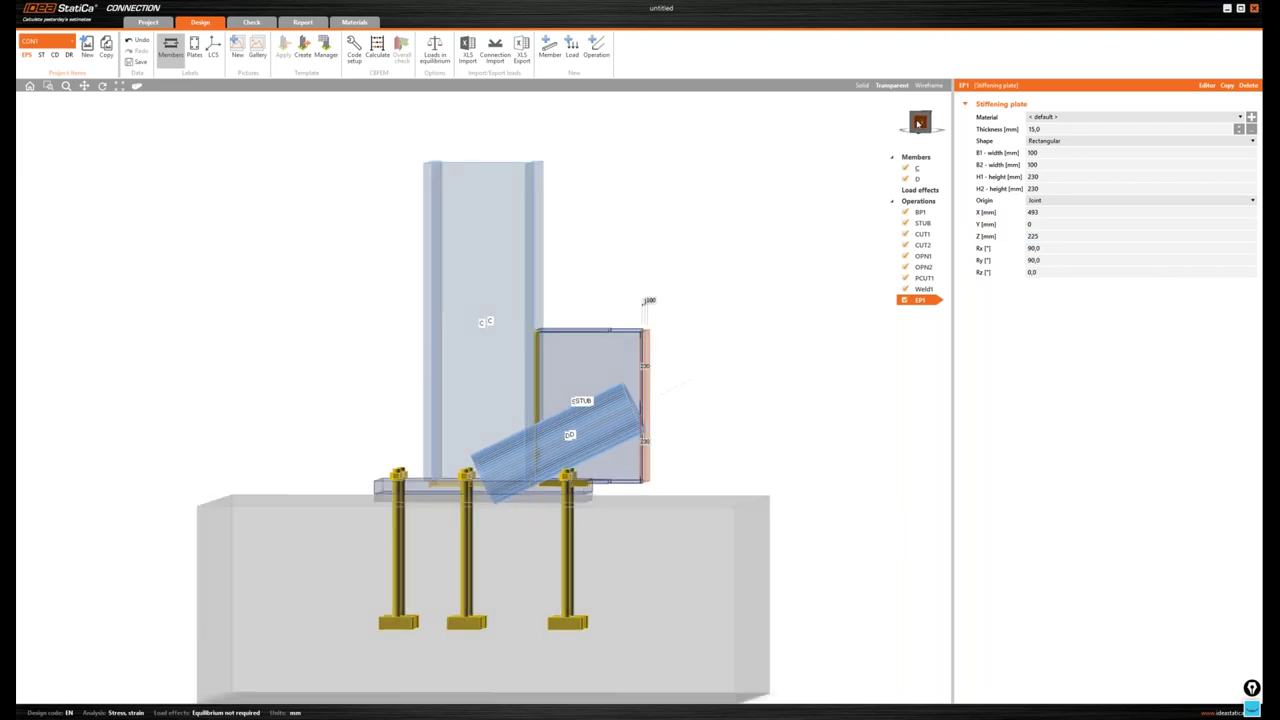
pyautogui.click(918, 123)
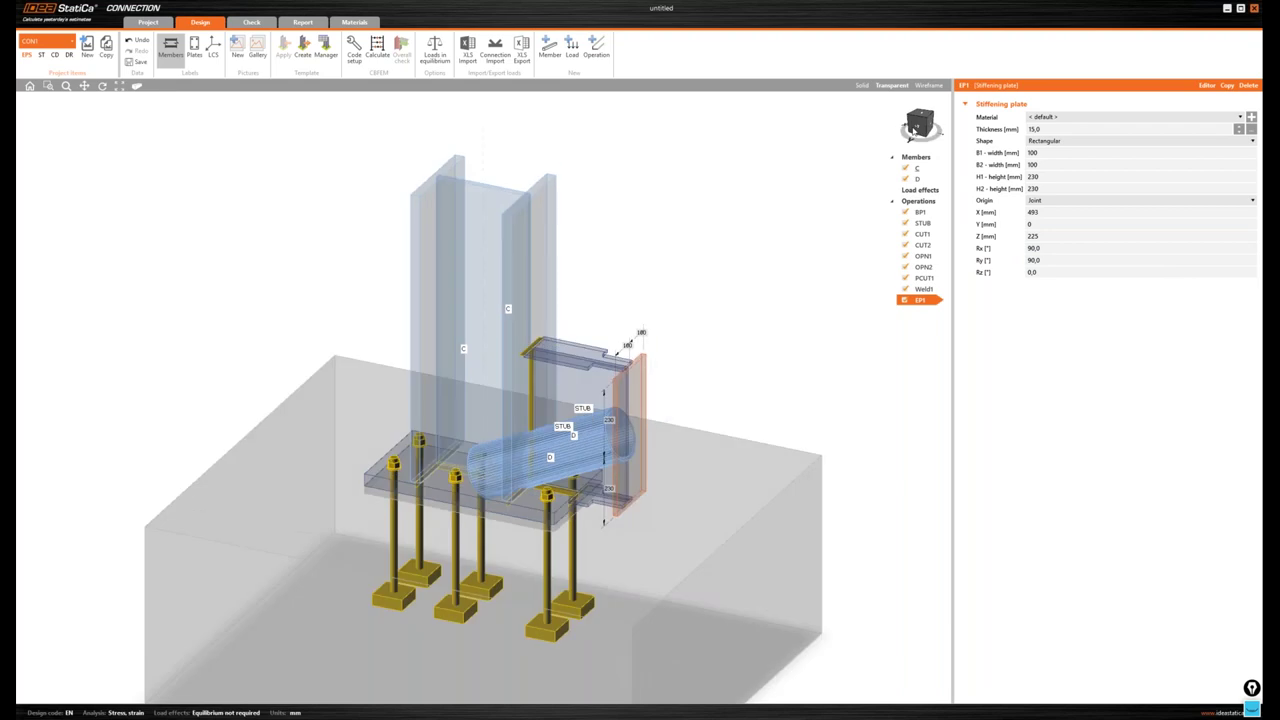
# - Add a Cut of member trimming STUB by plate EP1, shown in Solid view
pyautogui.rightClick(920, 202)
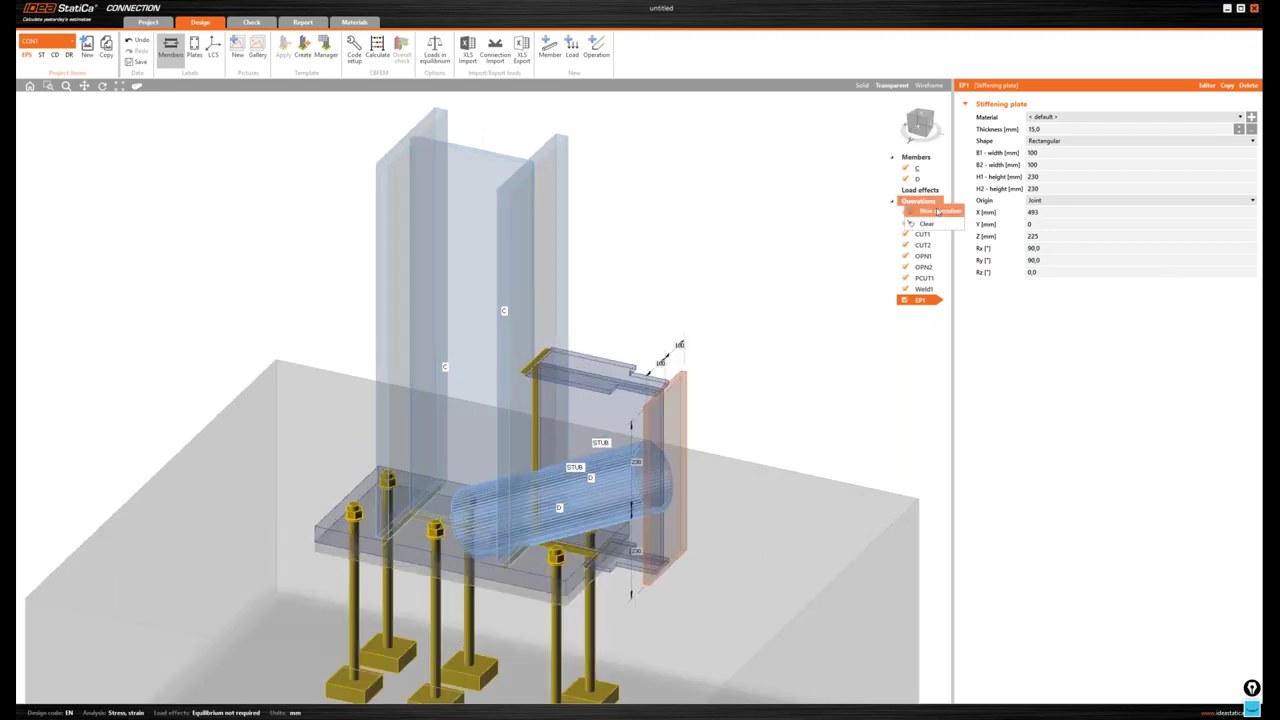
pyautogui.click(937, 211)
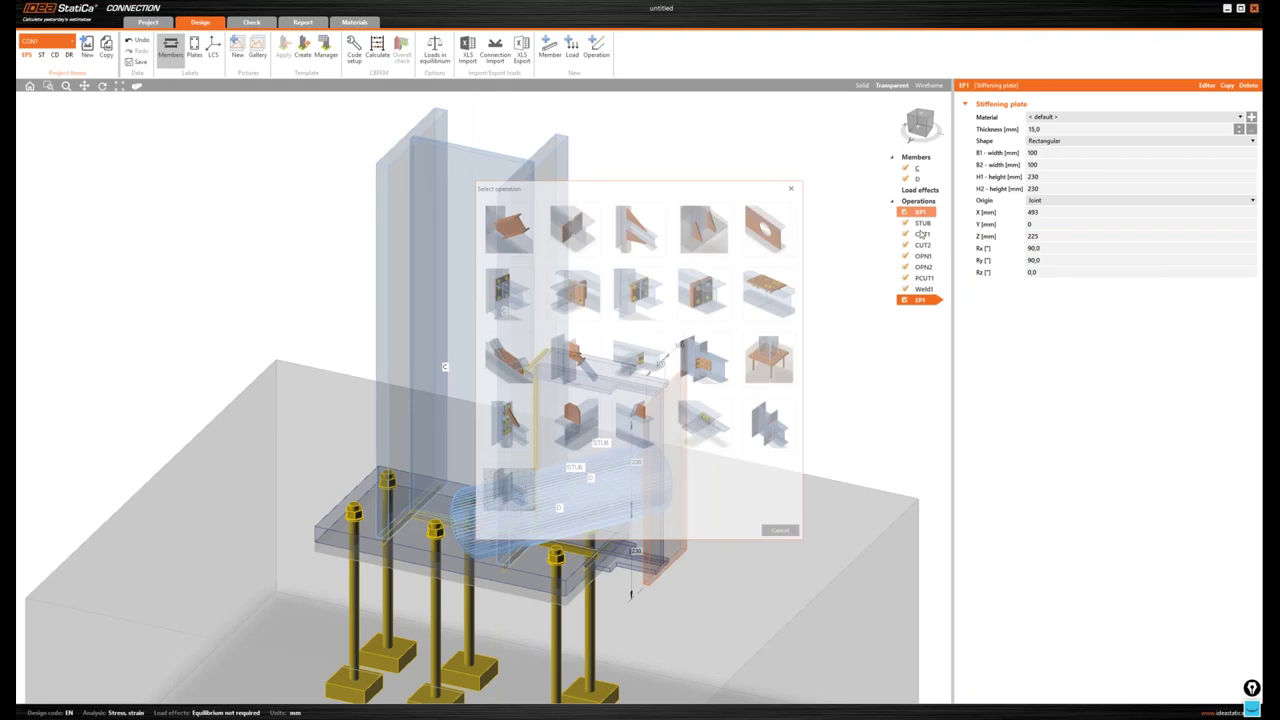
pyautogui.click(509, 228)
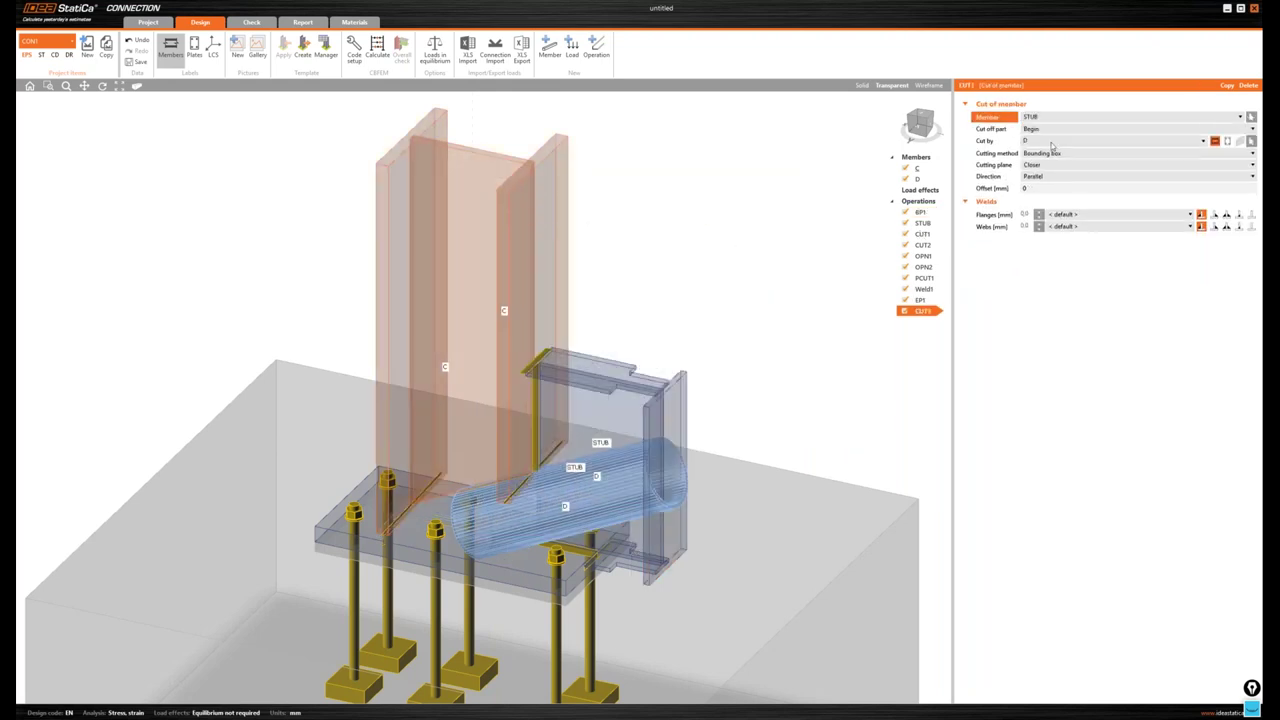
pyautogui.scroll(-1, 1051, 146)
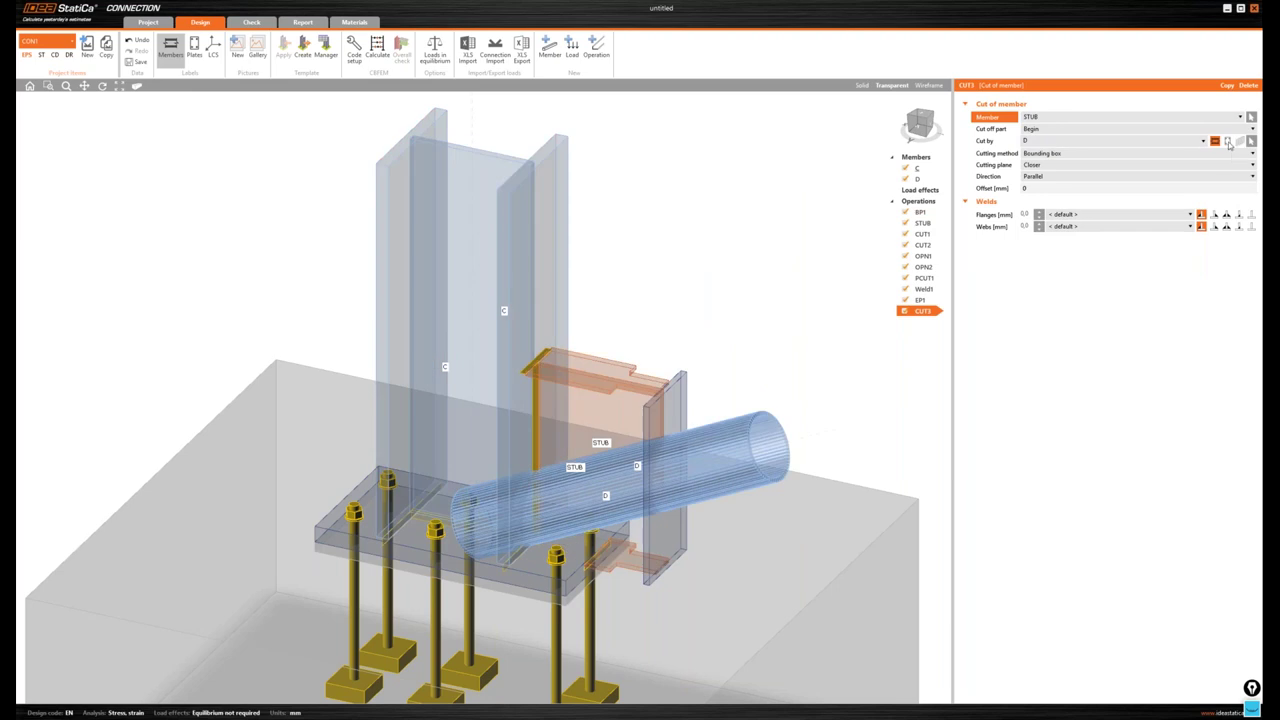
pyautogui.click(1250, 141)
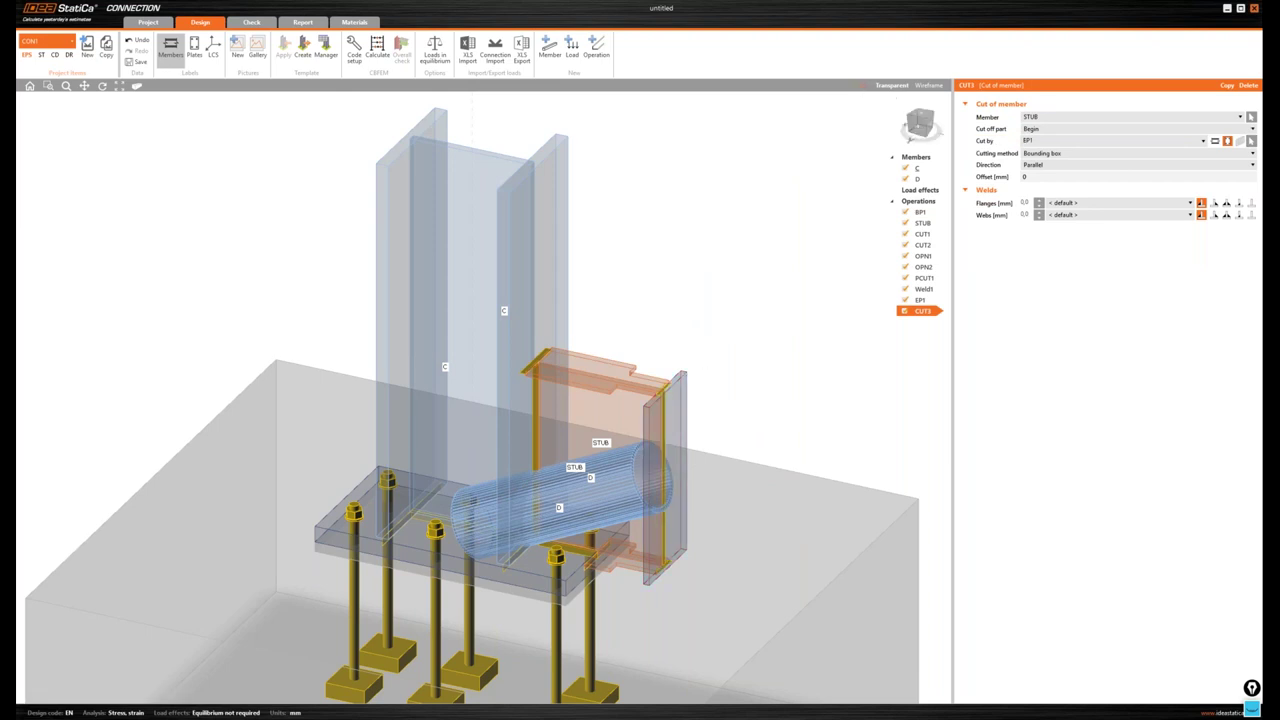
pyautogui.click(862, 86)
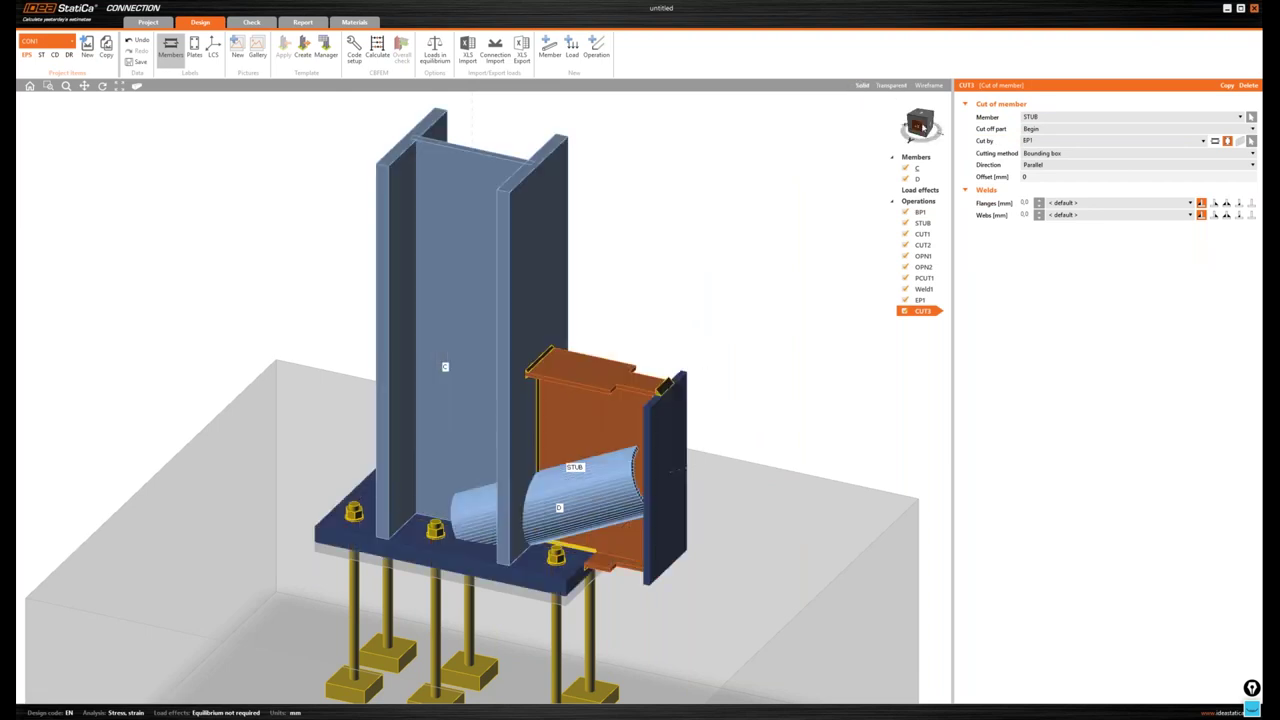
pyautogui.moveTo(922, 124); pyautogui.dragTo(926, 127)
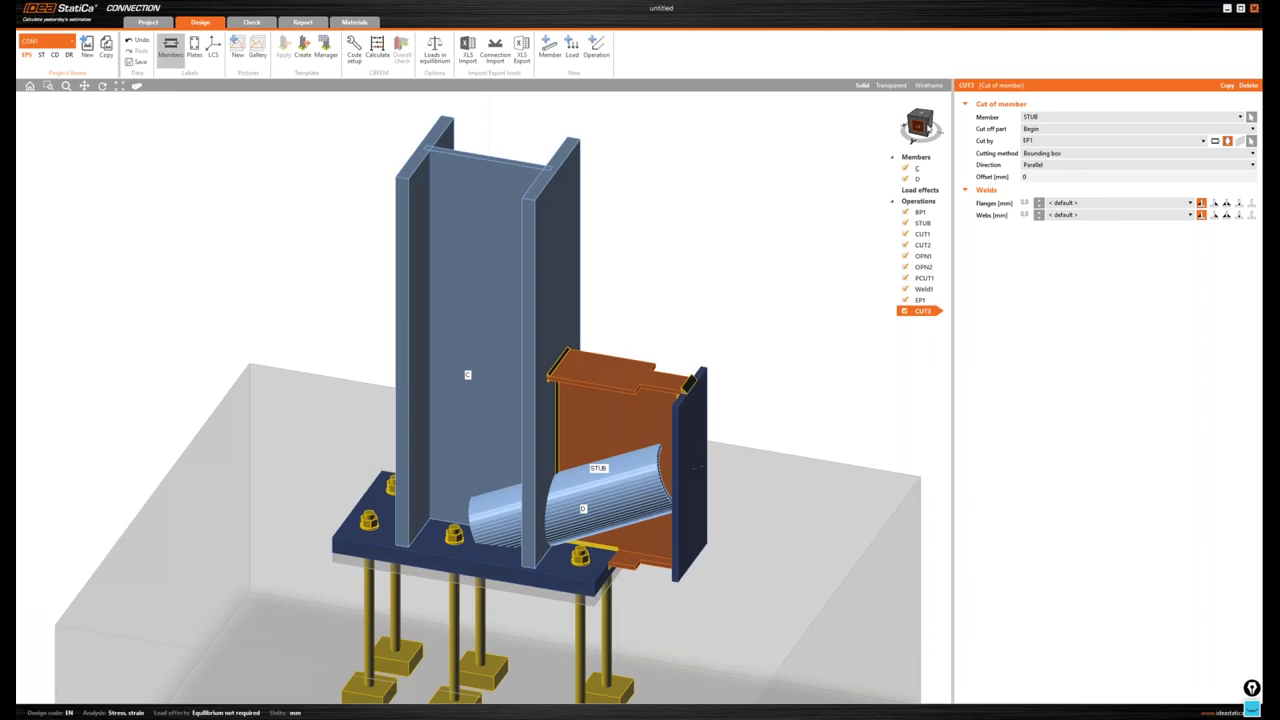
pyautogui.moveTo(922, 124); pyautogui.dragTo(936, 130)
# - Set the cut's flange and web welds to 4,2 mm
pyautogui.click(1026, 203)
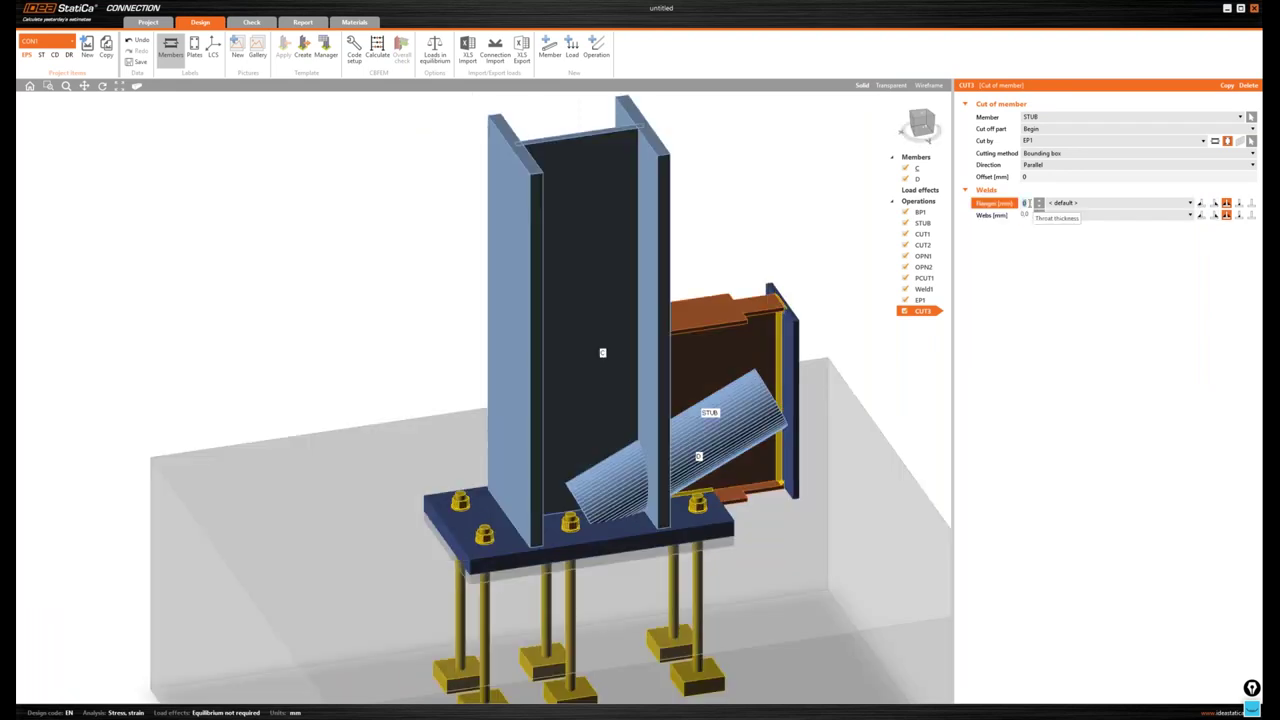
pyautogui.write('4,2')
pyautogui.click(1026, 215)
pyautogui.write('4,2')
pyautogui.press('Return')
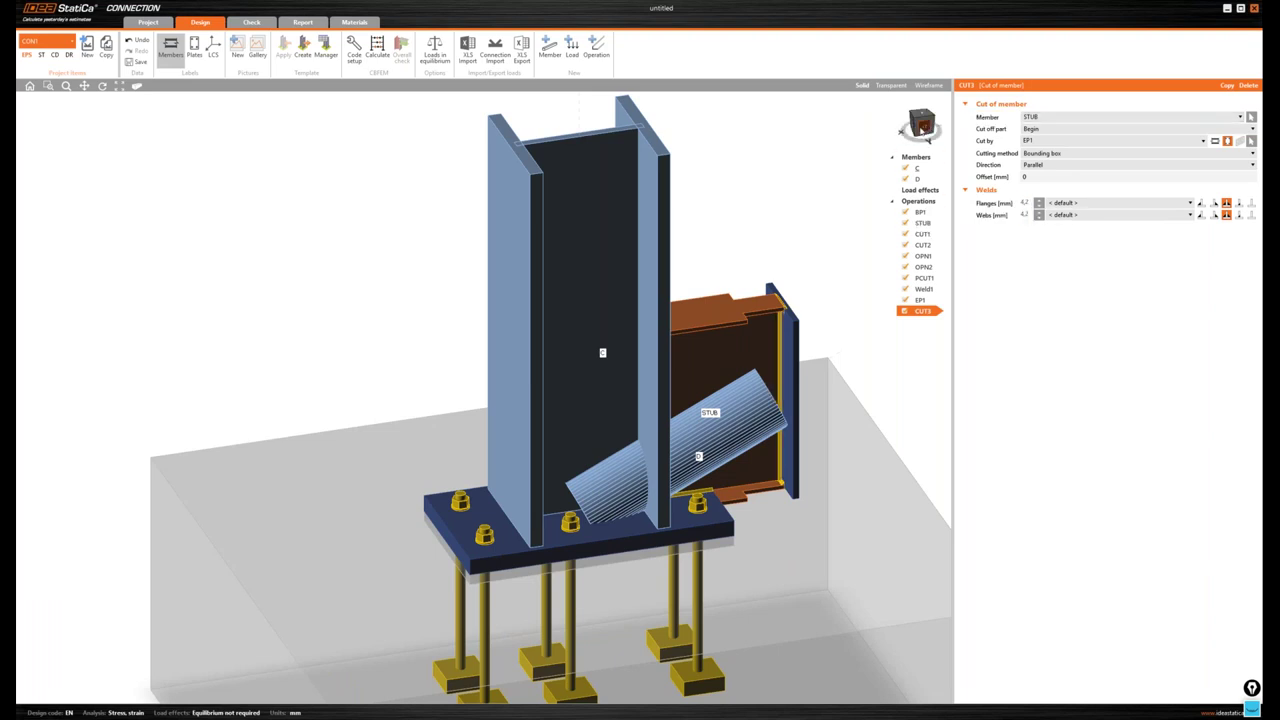
pyautogui.moveTo(921, 128); pyautogui.dragTo(922, 130)
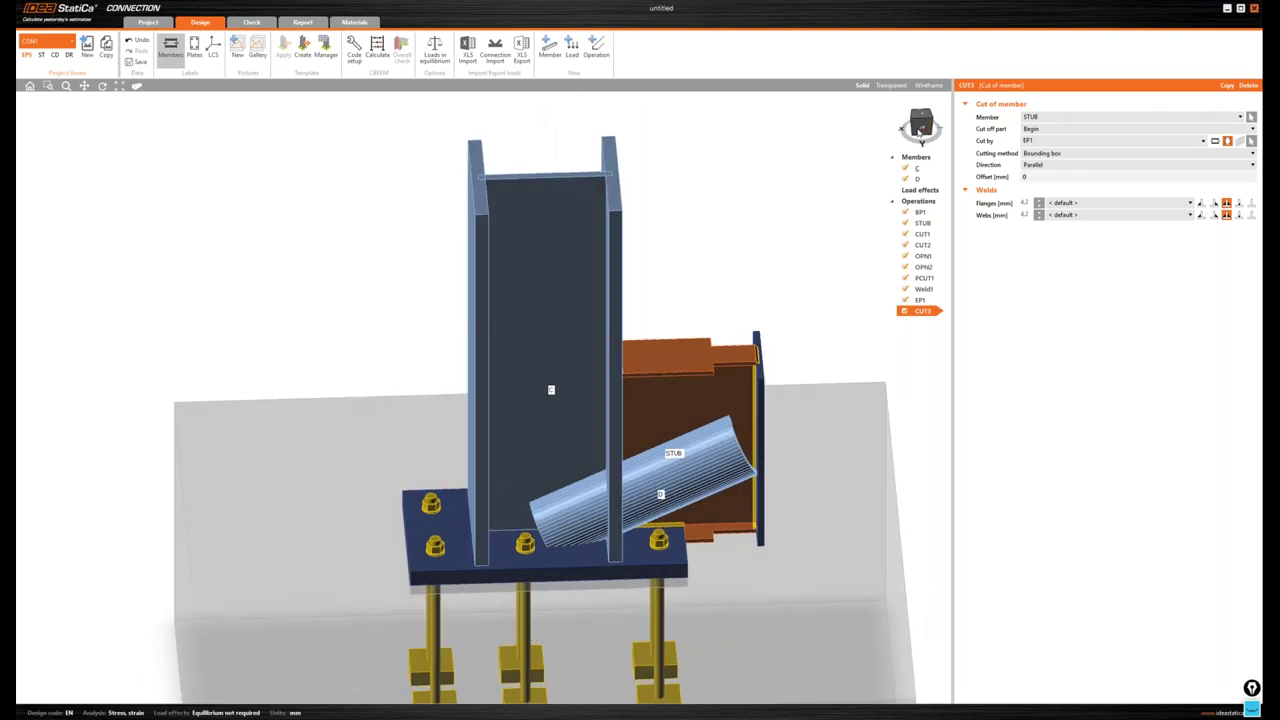
pyautogui.click(921, 128)
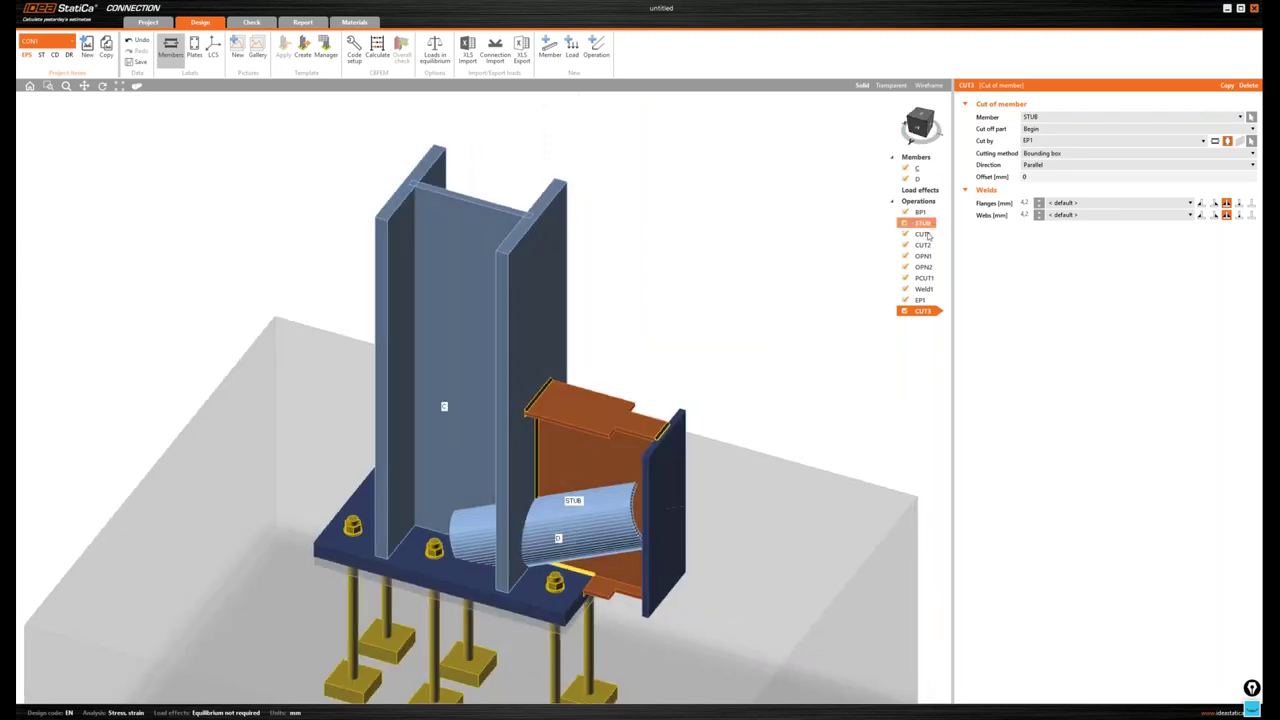
# - Copy EP1 as EP2 and position it with Origin Plate on EP1
pyautogui.rightClick(919, 301)
pyautogui.click(937, 306)
pyautogui.rightClick(919, 325)
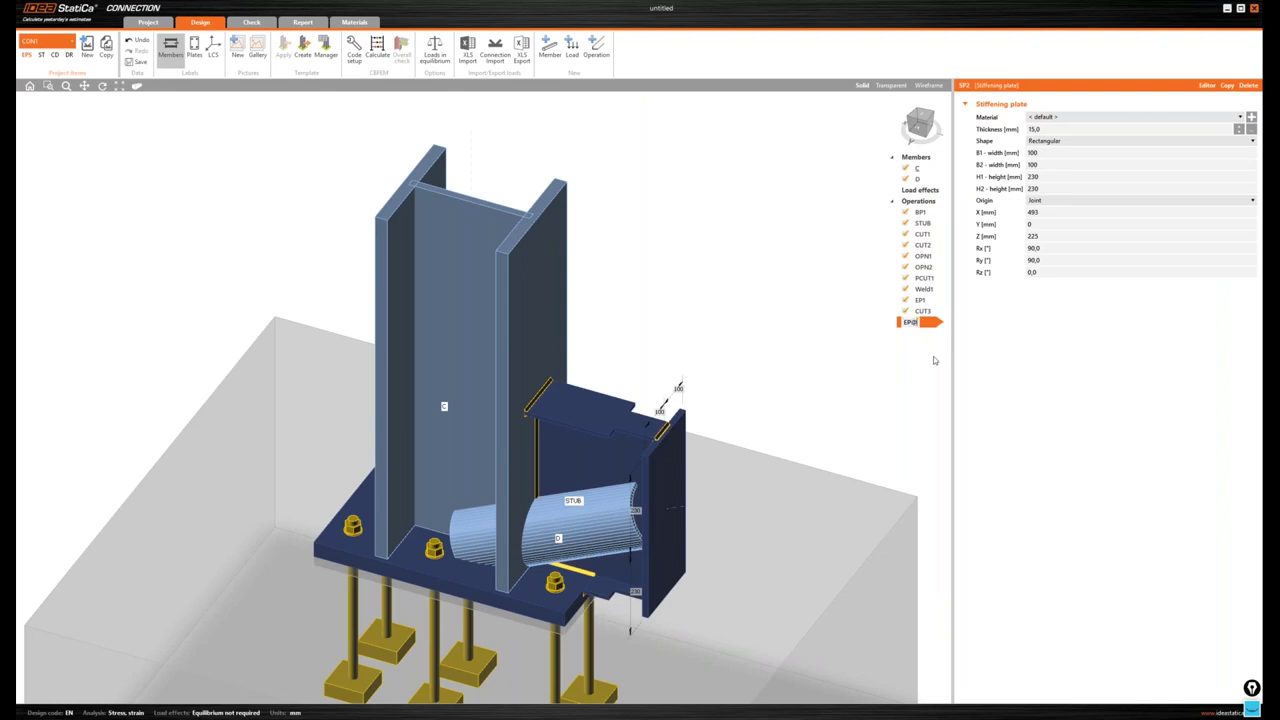
pyautogui.click(1035, 201)
pyautogui.click(1050, 228)
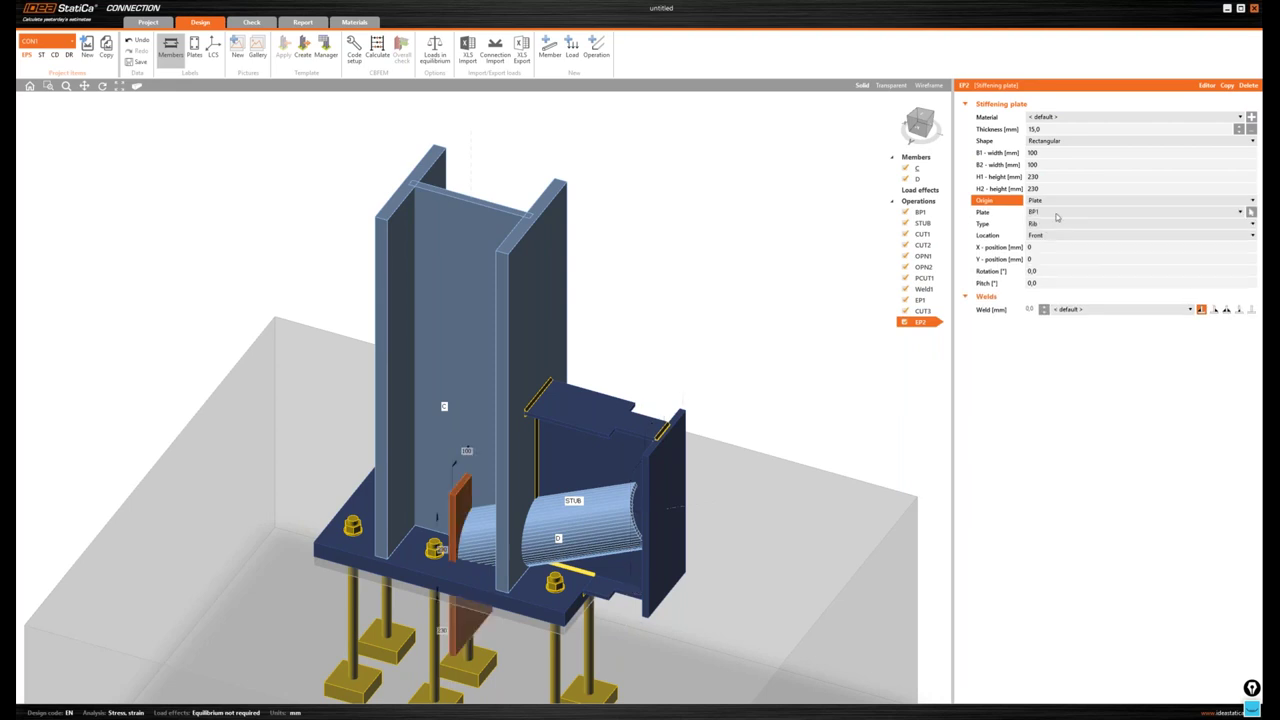
pyautogui.click(1053, 213)
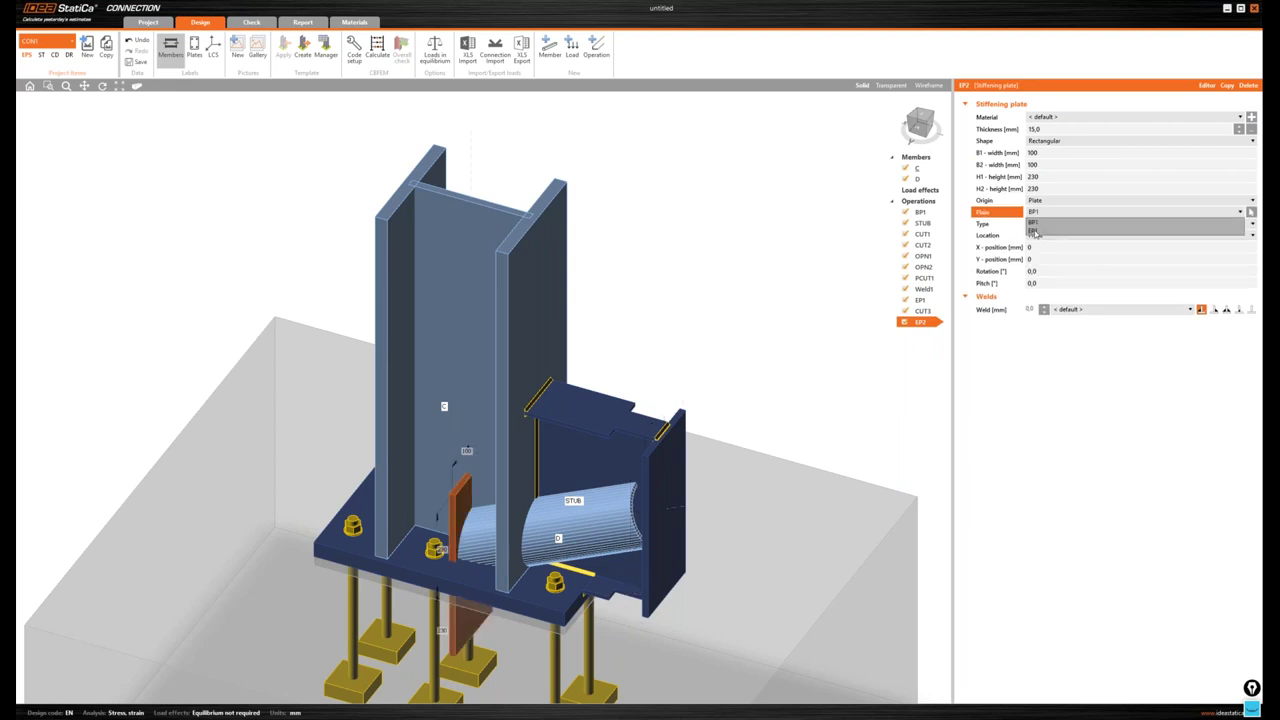
pyautogui.click(1035, 231)
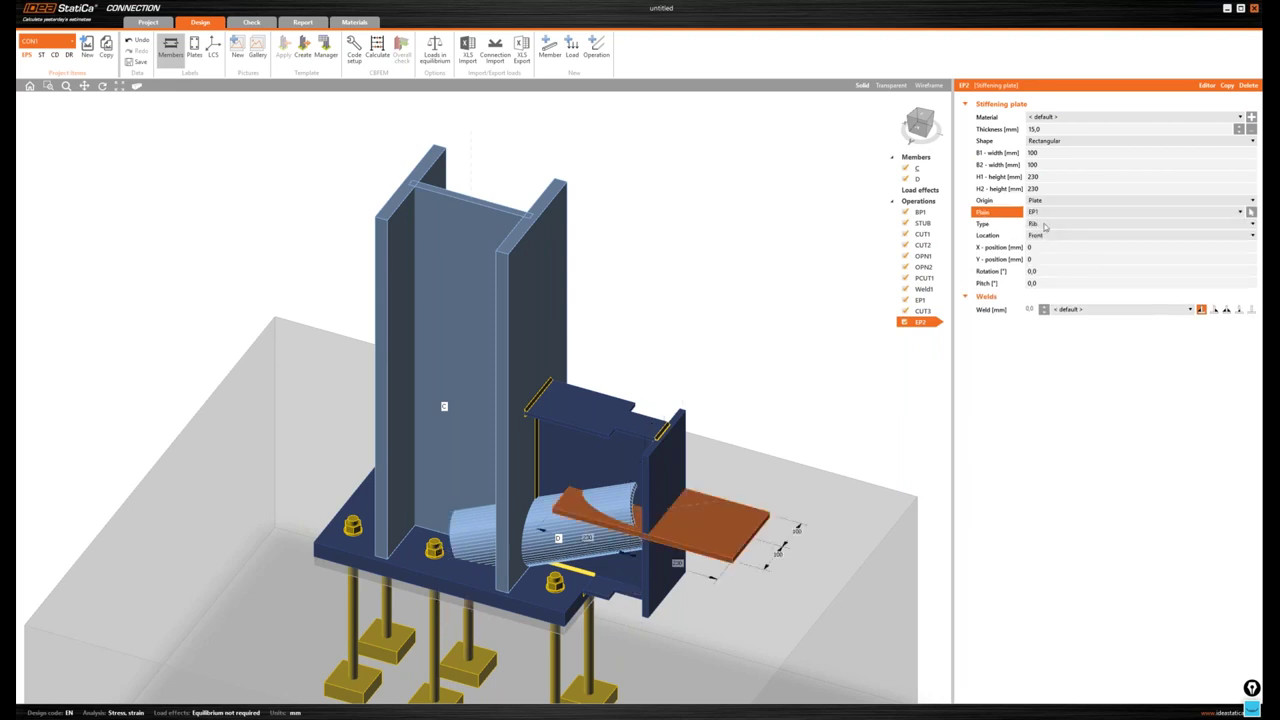
# - Make EP2 a Doubler with no weld and check it in the front view
pyautogui.click(1044, 224)
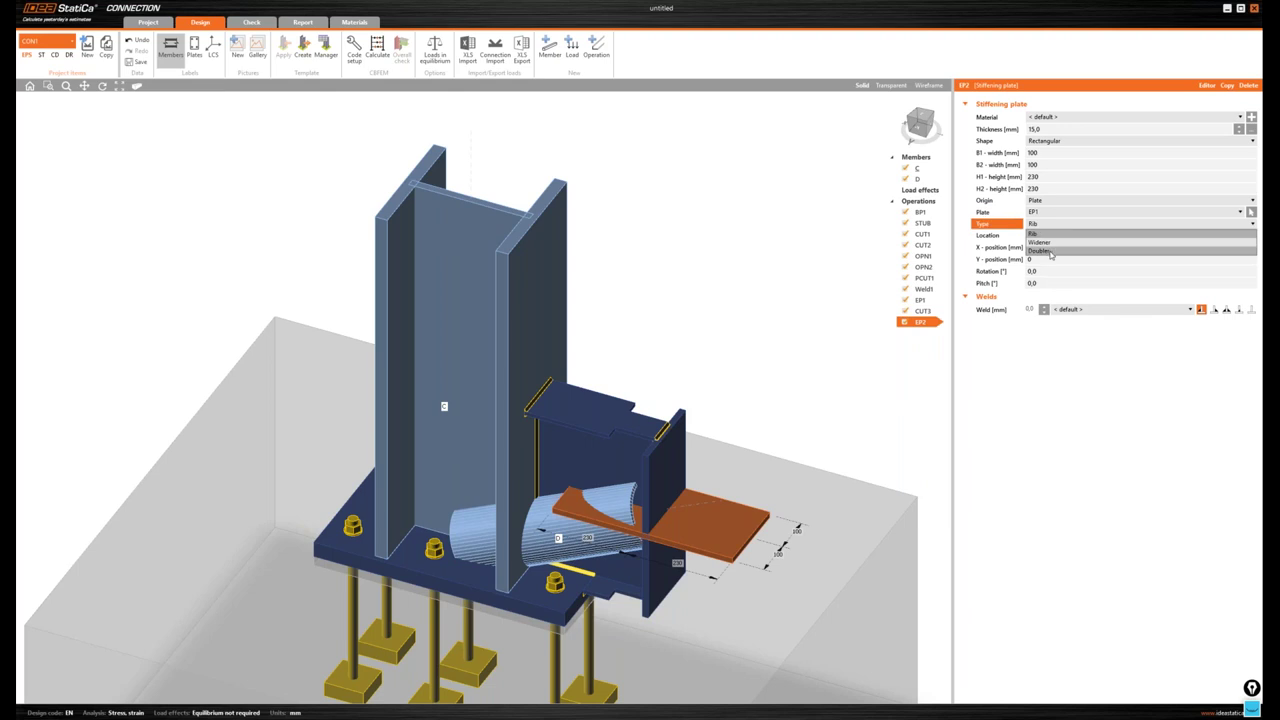
pyautogui.click(1048, 252)
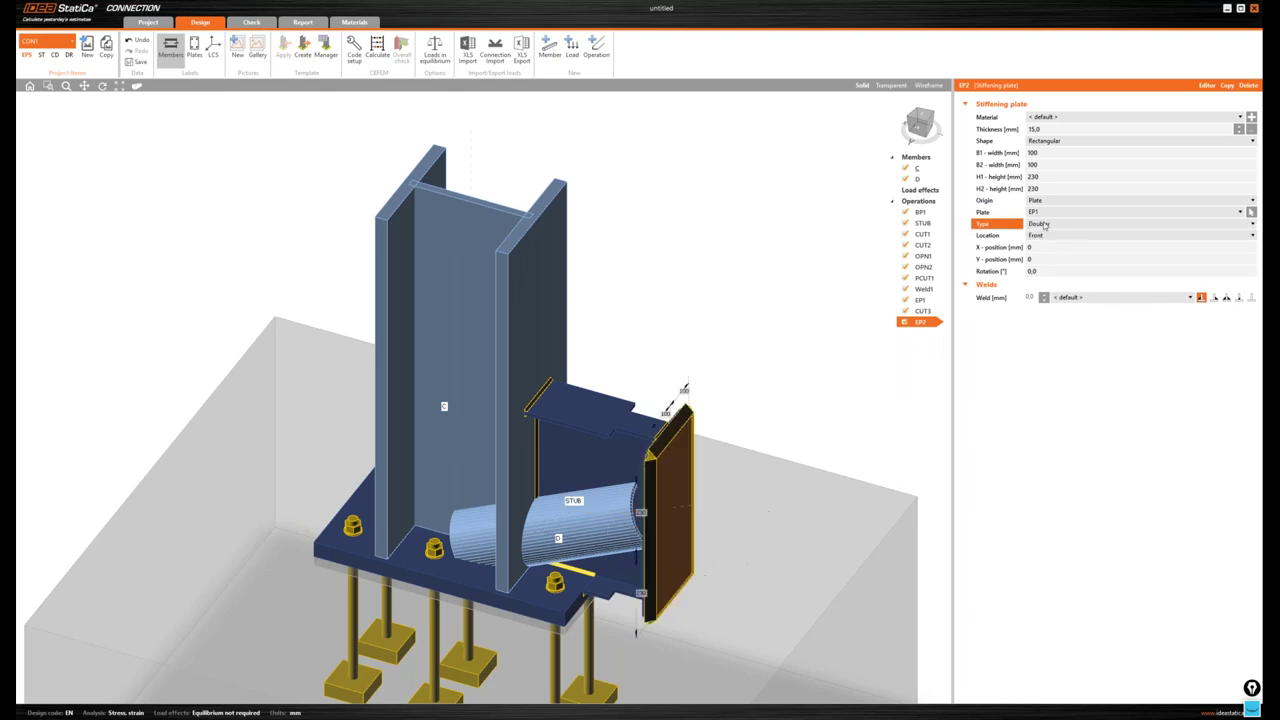
pyautogui.click(1252, 298)
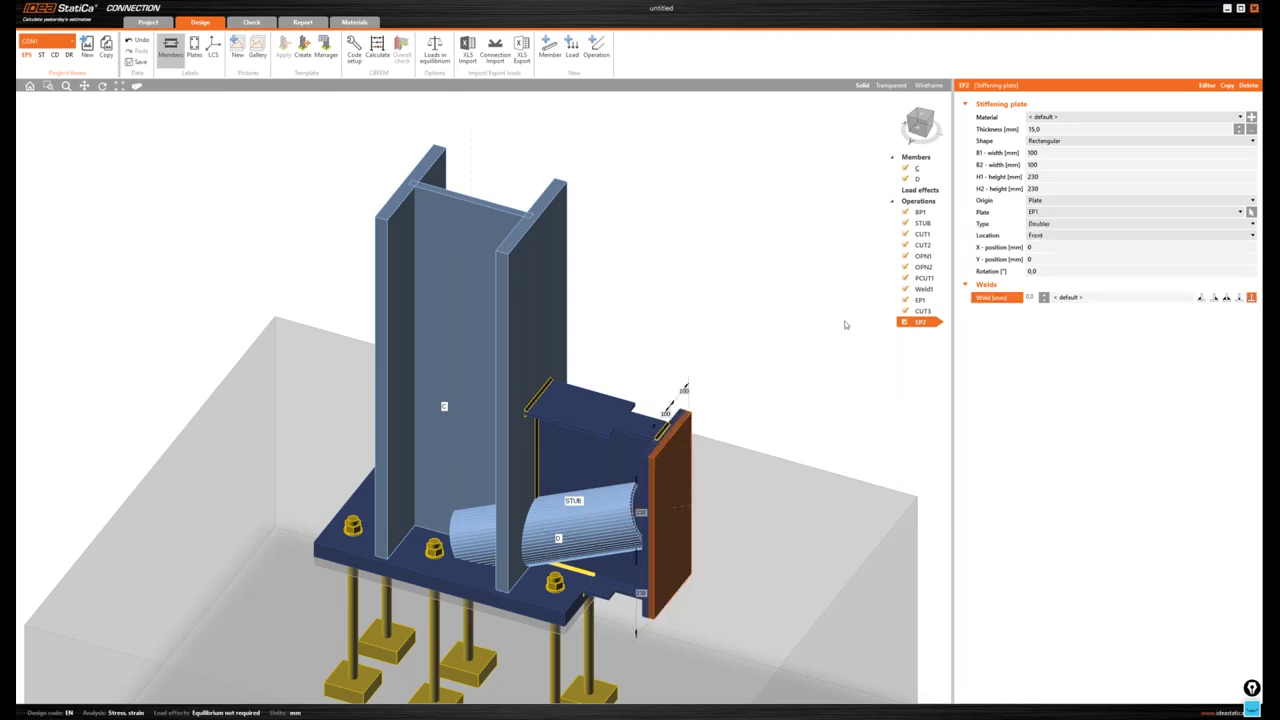
pyautogui.moveTo(845, 323); pyautogui.dragTo(849, 298, button='middle')
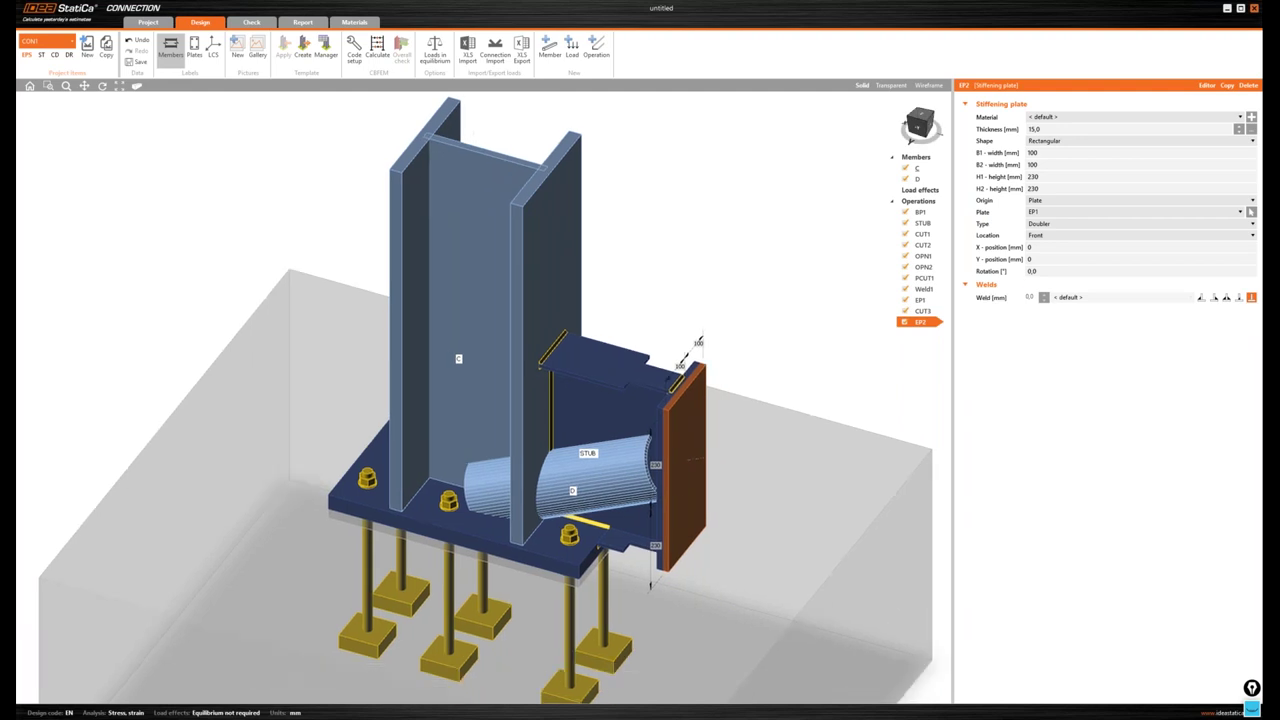
pyautogui.scroll(3, 736, 342)
pyautogui.moveTo(736, 342); pyautogui.dragTo(732, 324, button='middle')
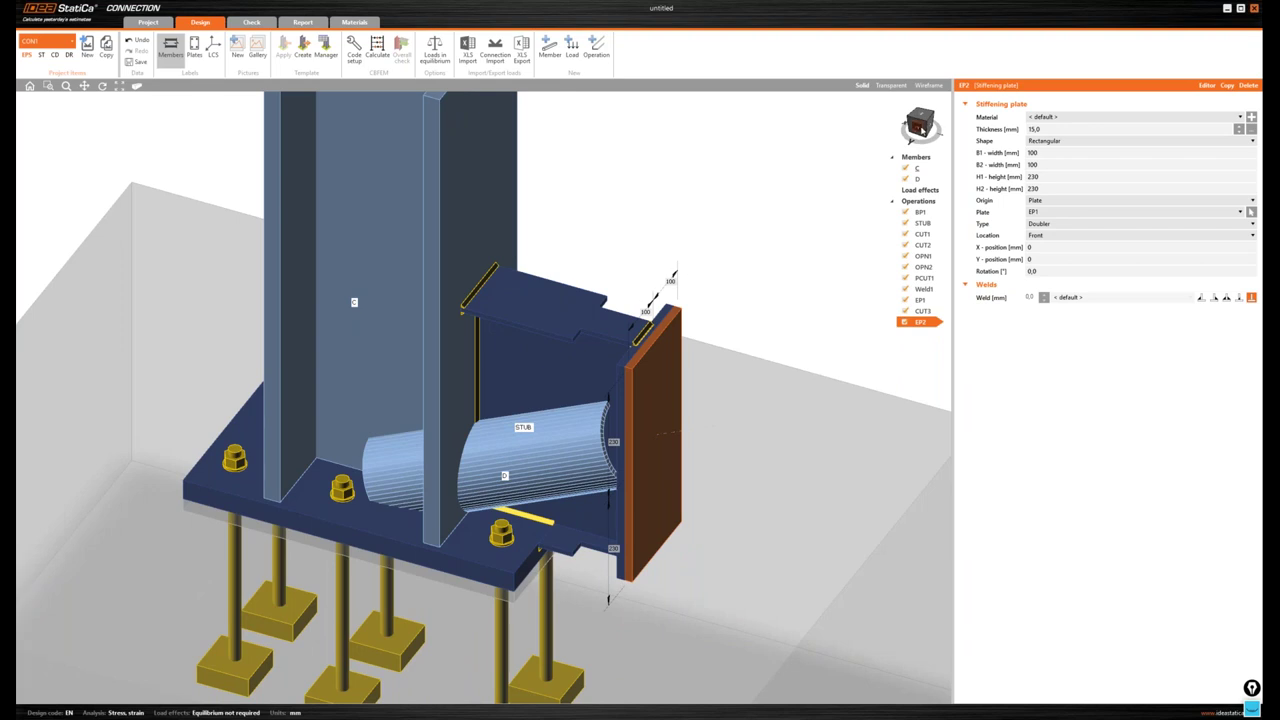
pyautogui.moveTo(922, 128); pyautogui.dragTo(917, 130)
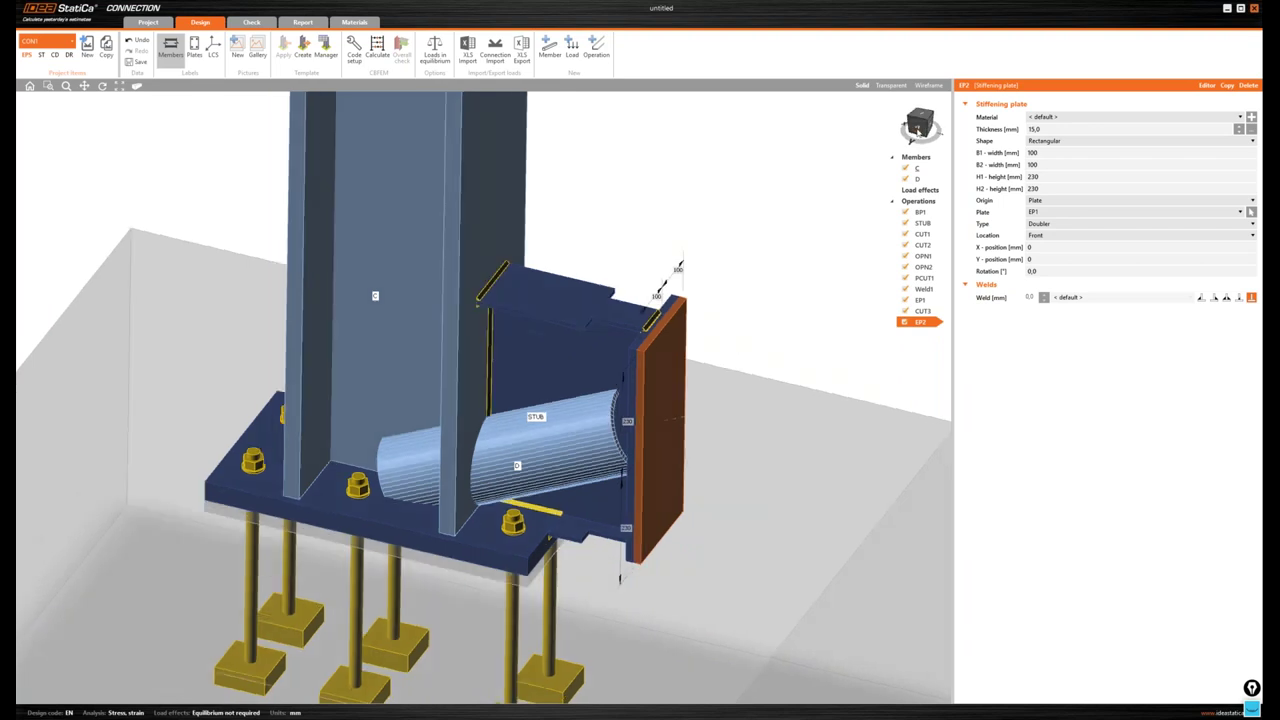
pyautogui.click(917, 130)
# - Add a new stiffening plate operation and accept the default name TF
pyautogui.rightClick(926, 204)
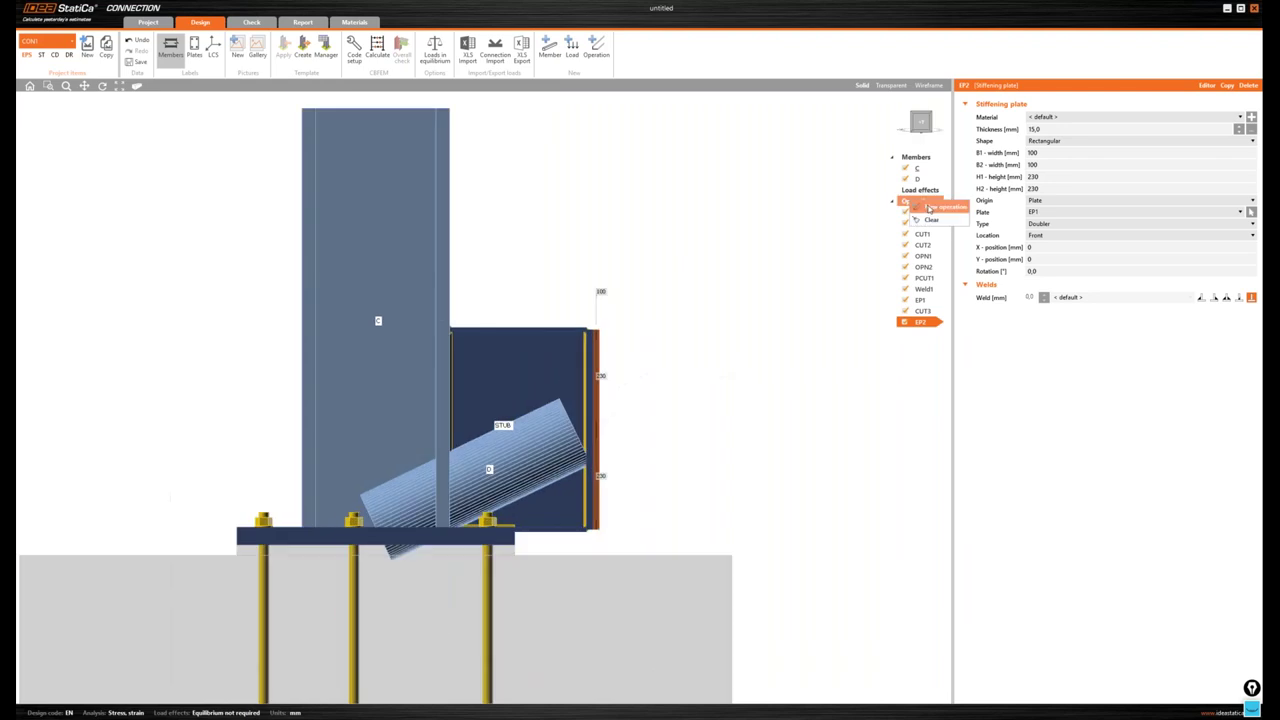
pyautogui.click(833, 238)
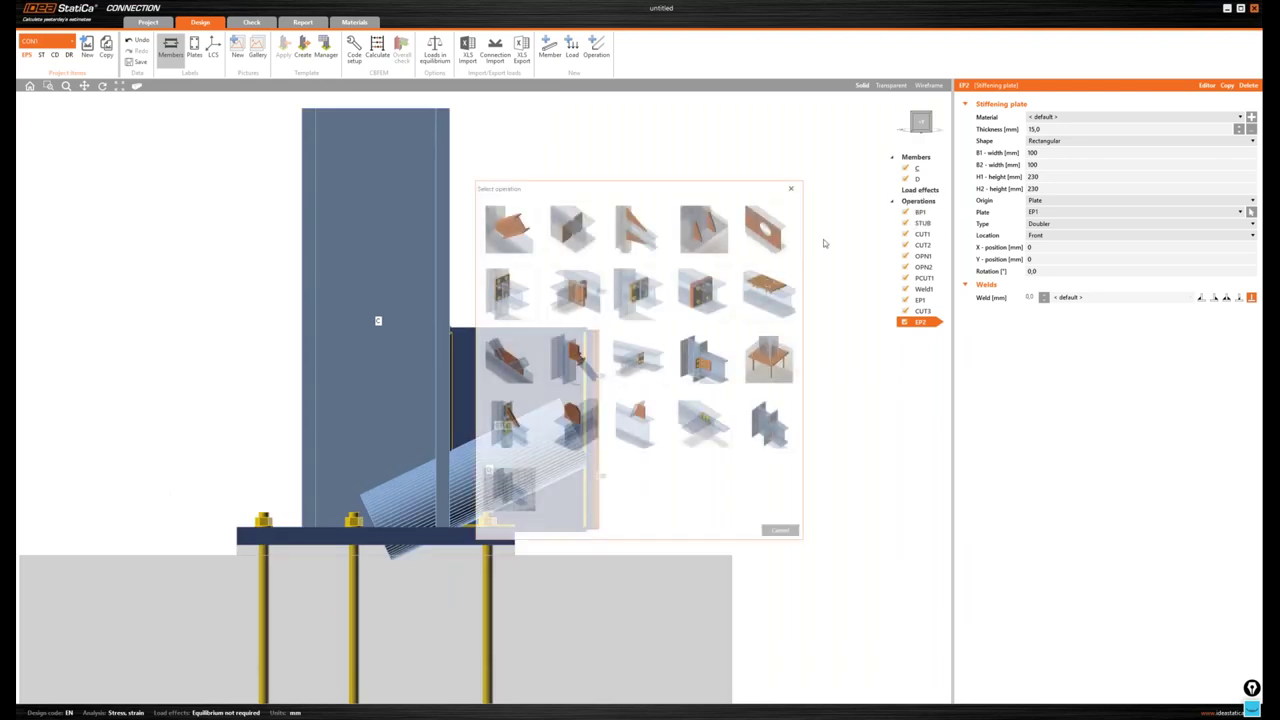
pyautogui.click(573, 412)
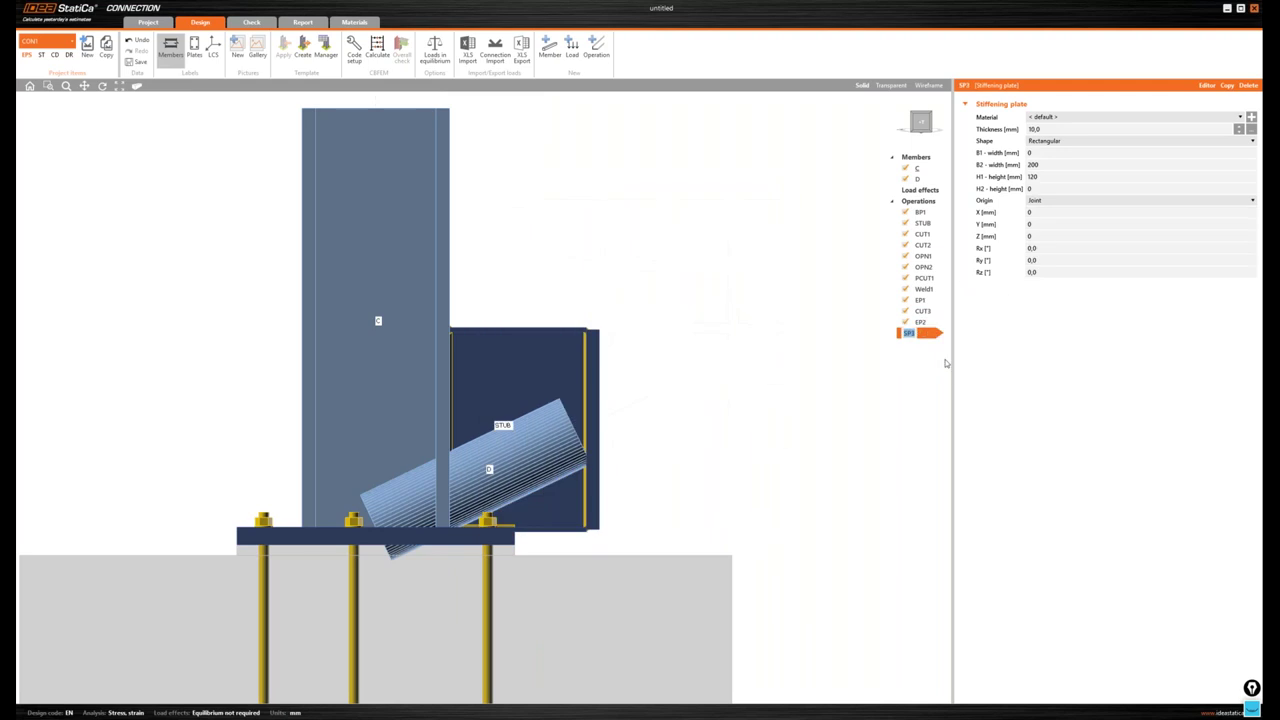
pyautogui.press('Return')
# - Attach stiffener TF to plate EP2 on its rear side, in isometric view
pyautogui.click(1046, 154)
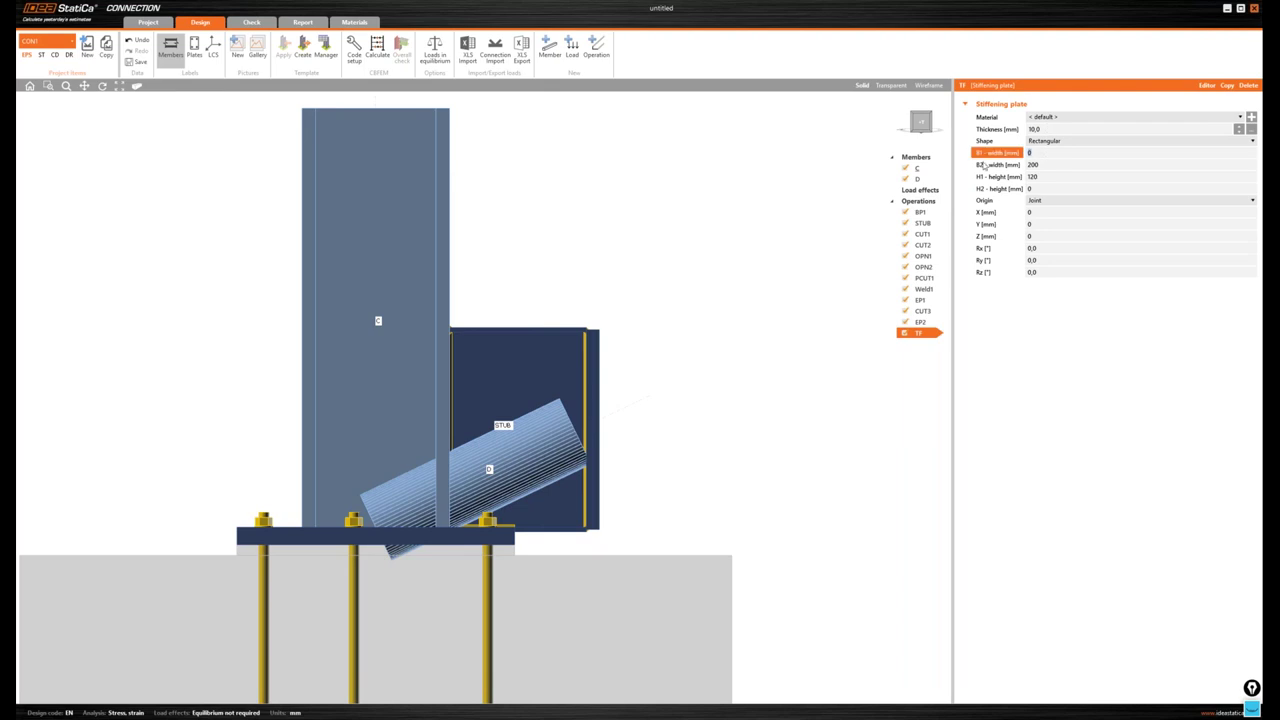
pyautogui.click(921, 123)
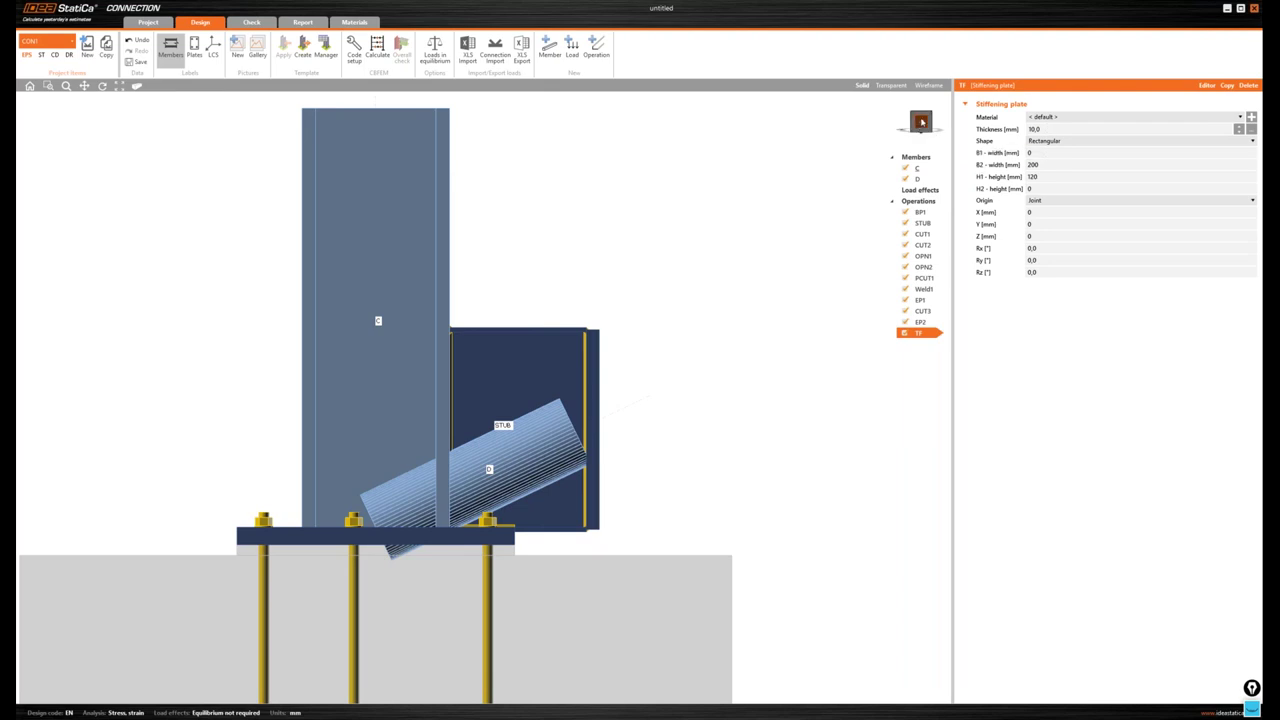
pyautogui.click(919, 123)
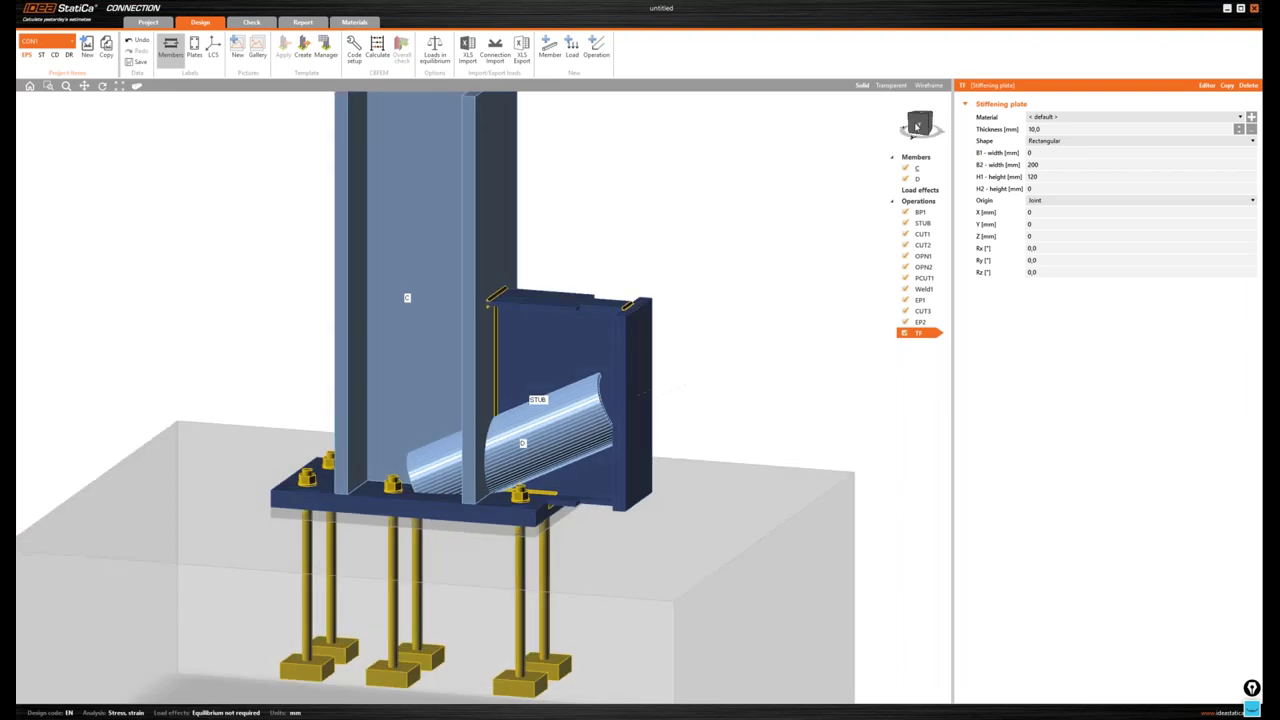
pyautogui.click(1140, 200)
pyautogui.click(1130, 238)
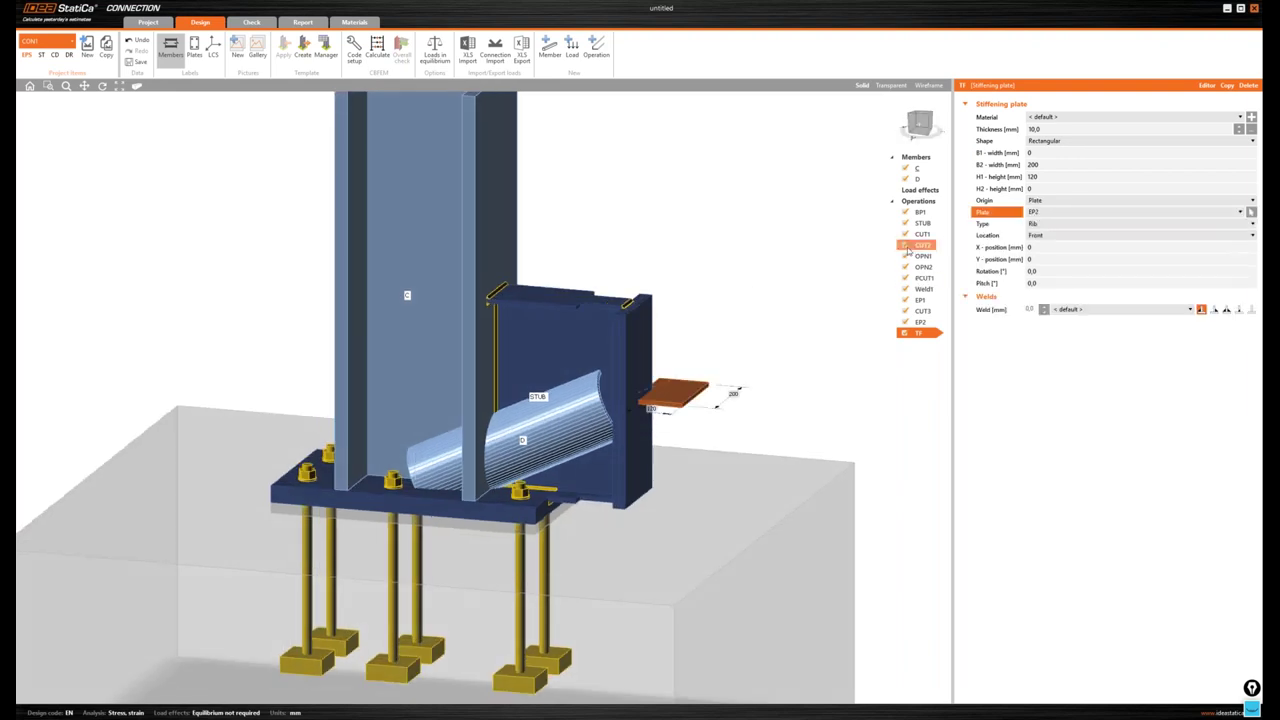
pyautogui.click(1036, 237)
pyautogui.click(1040, 254)
# - Size TF with B1 and B2 of 80 mm, H1 0 and H2 150 mm
pyautogui.click(1008, 155)
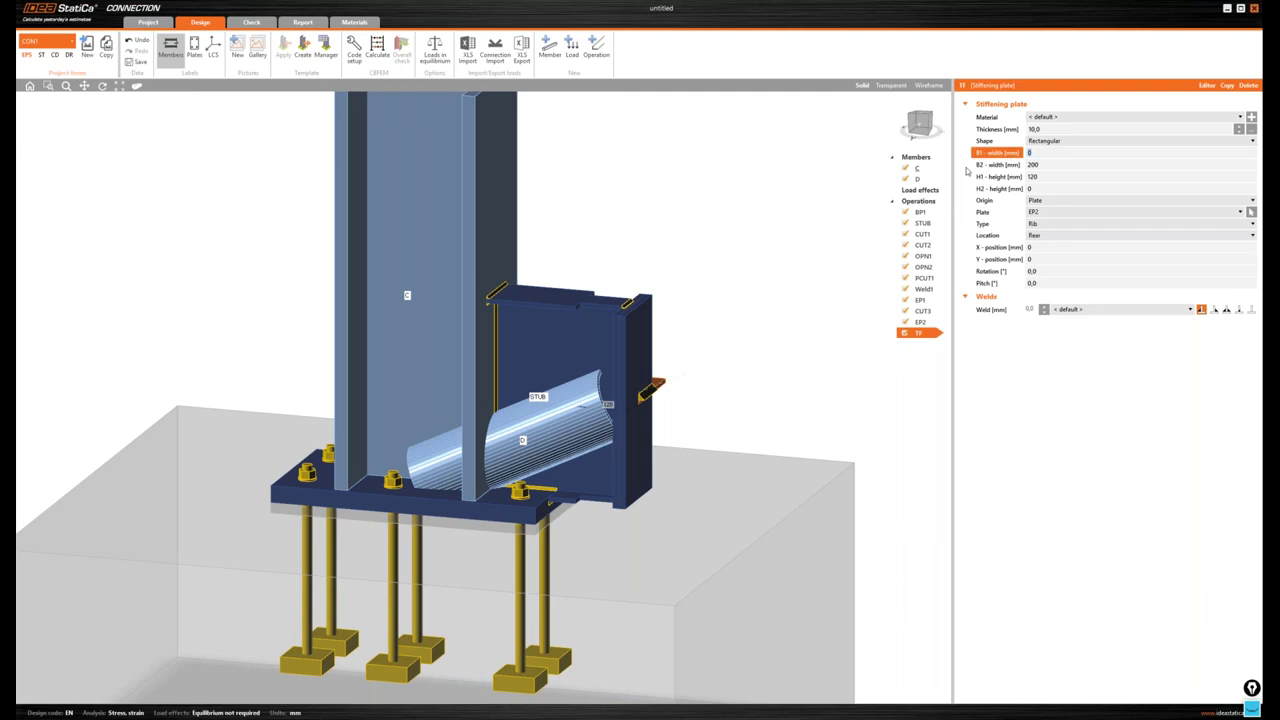
pyautogui.write('80')
pyautogui.press('Tab')
pyautogui.write('80')
pyautogui.press('Tab')
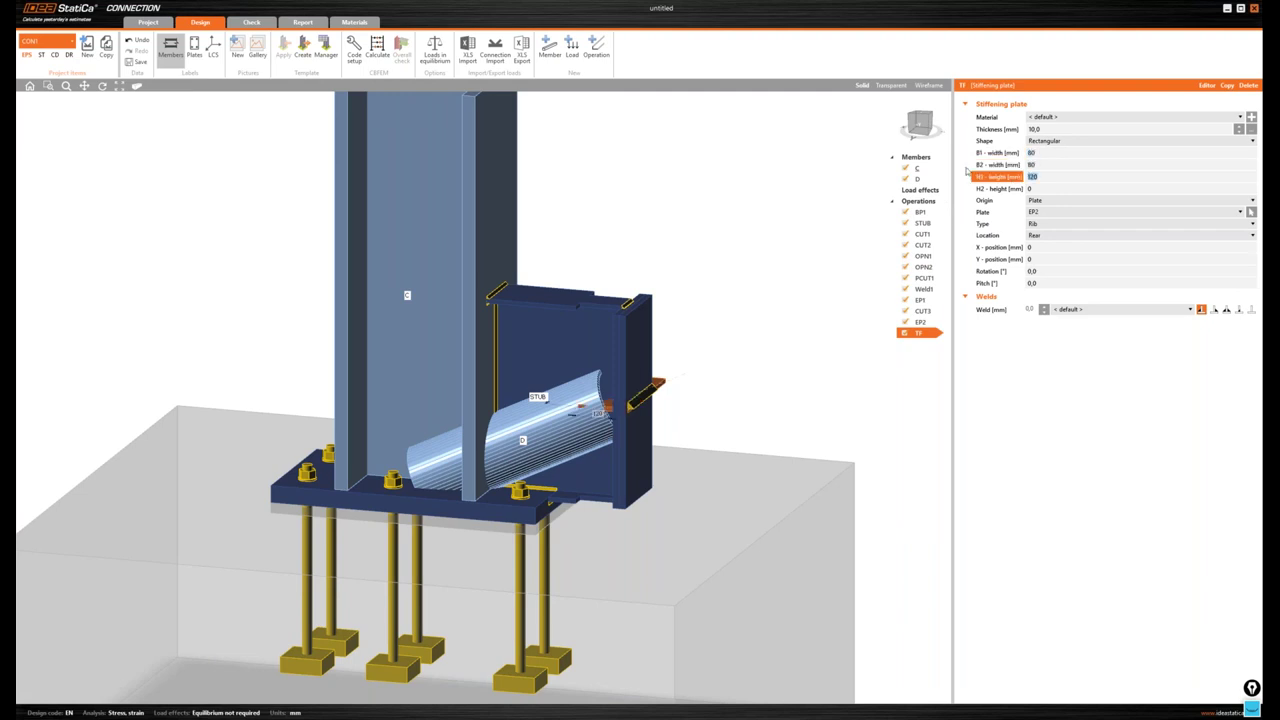
pyautogui.write('0')
pyautogui.press('Tab')
pyautogui.write('150')
pyautogui.press('Tab')
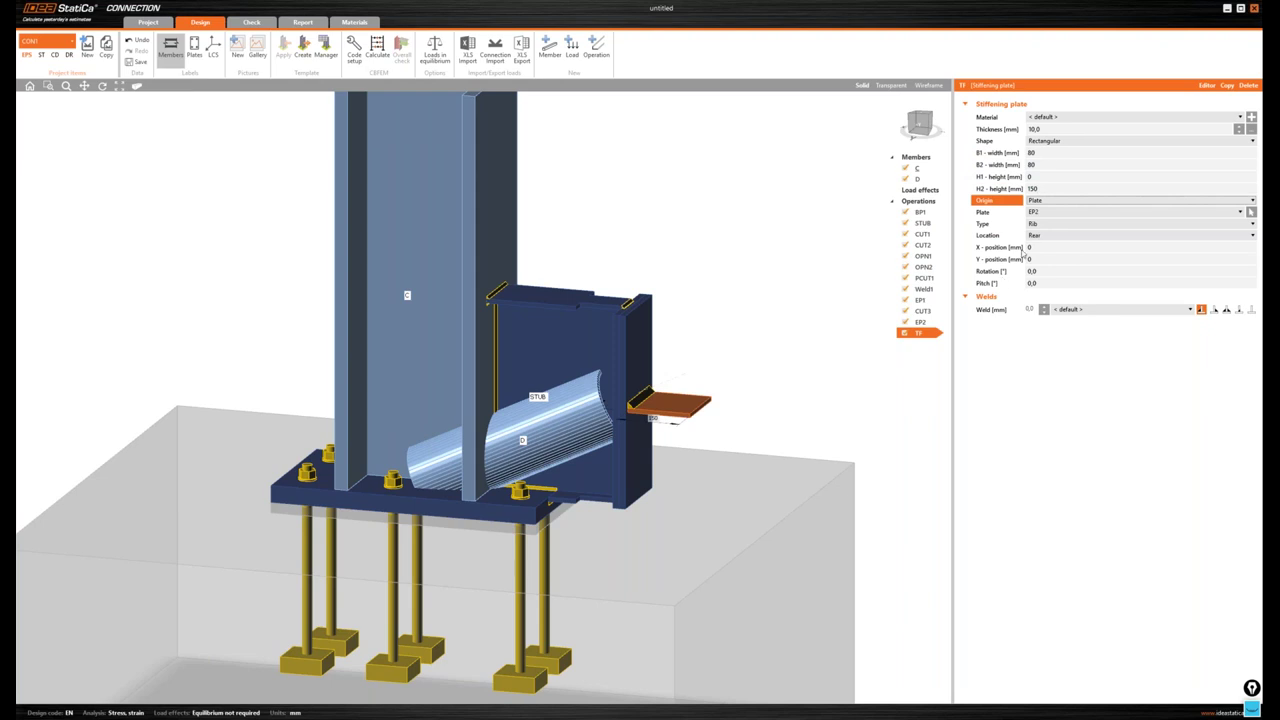
# - Give TF 4,2 mm welds and a Y-position of 230, then view from the front
pyautogui.click(1227, 309)
pyautogui.write('0')
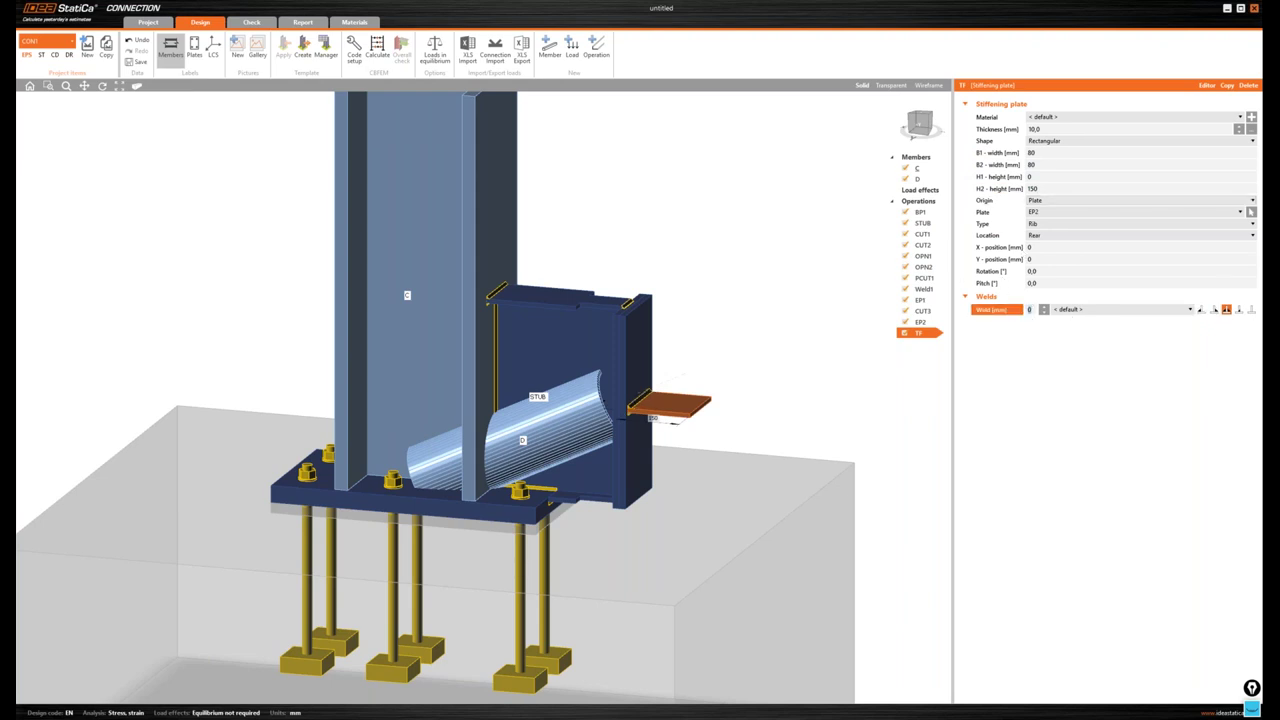
pyautogui.write('4,2')
pyautogui.press('Tab')
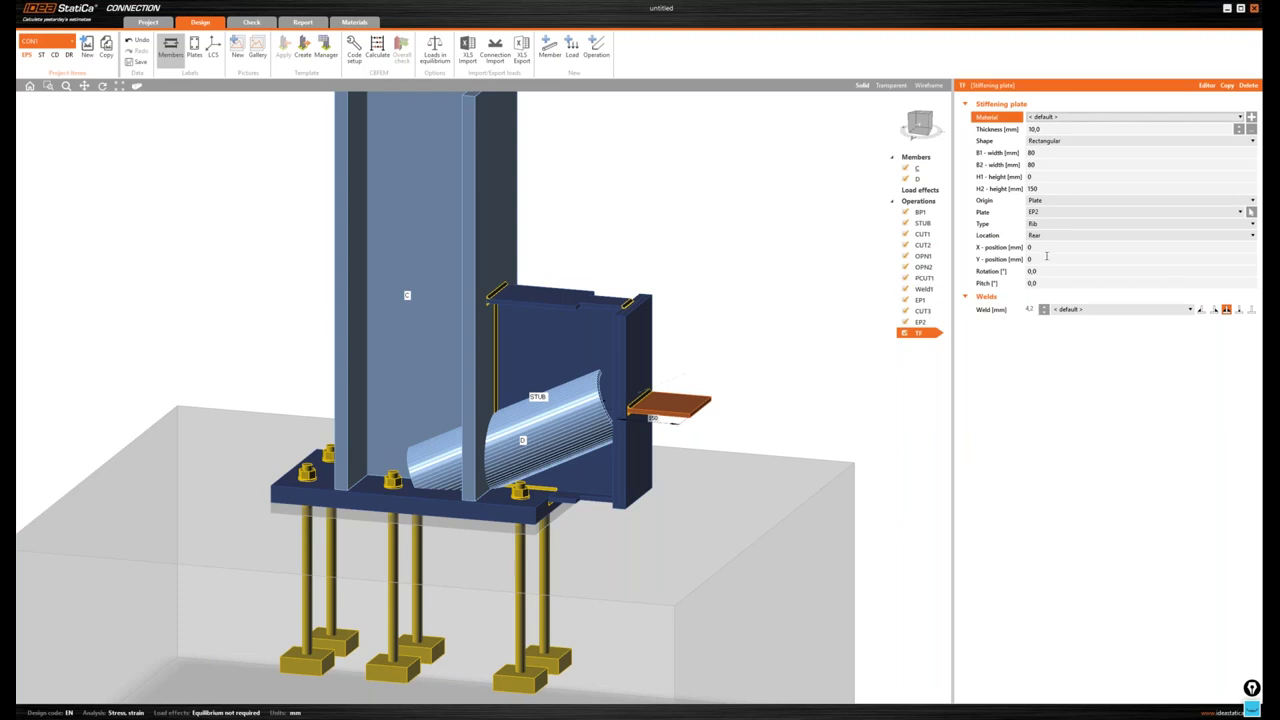
pyautogui.click(1009, 260)
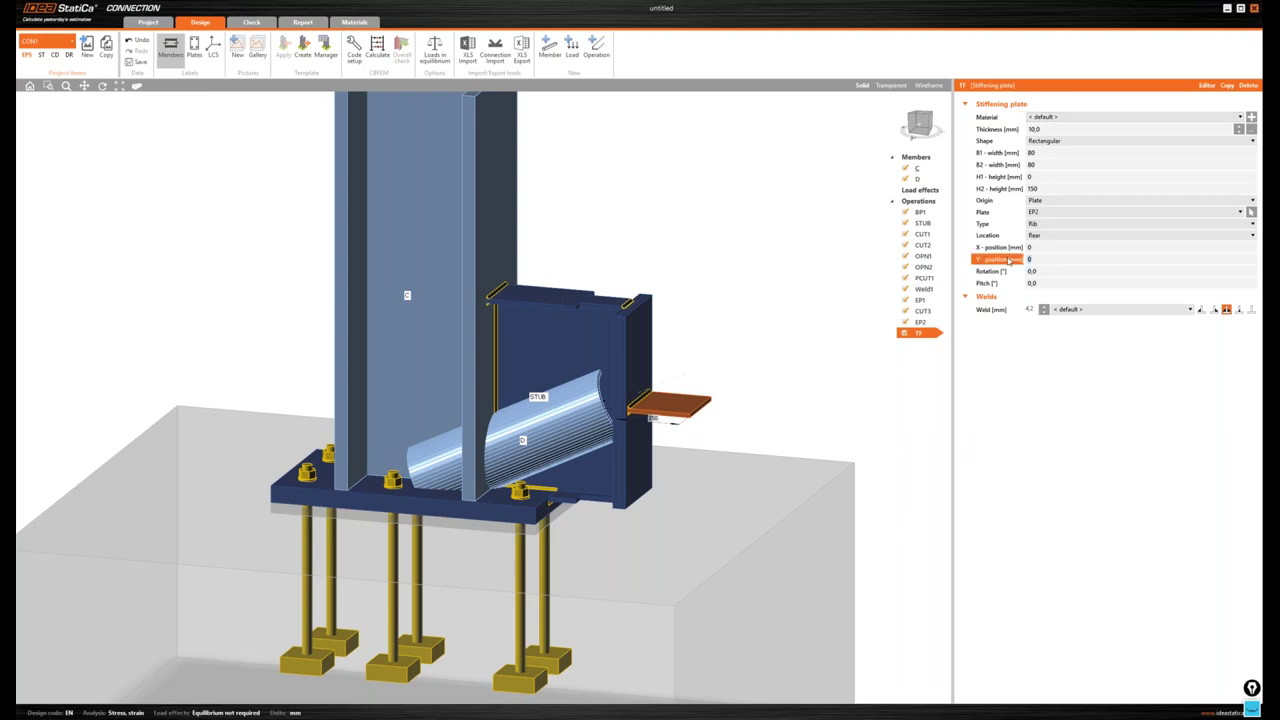
pyautogui.write('230')
pyautogui.press('Tab')
pyautogui.click(918, 127)
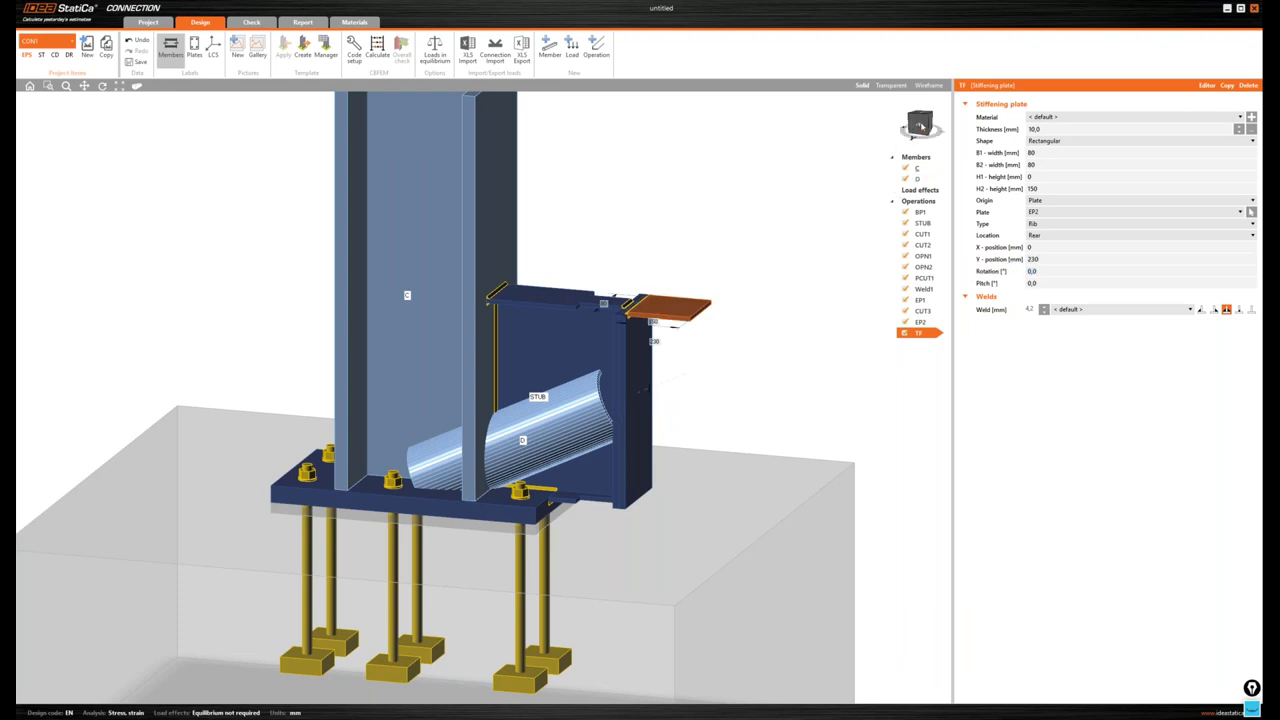
pyautogui.moveTo(916, 127); pyautogui.dragTo(908, 136)
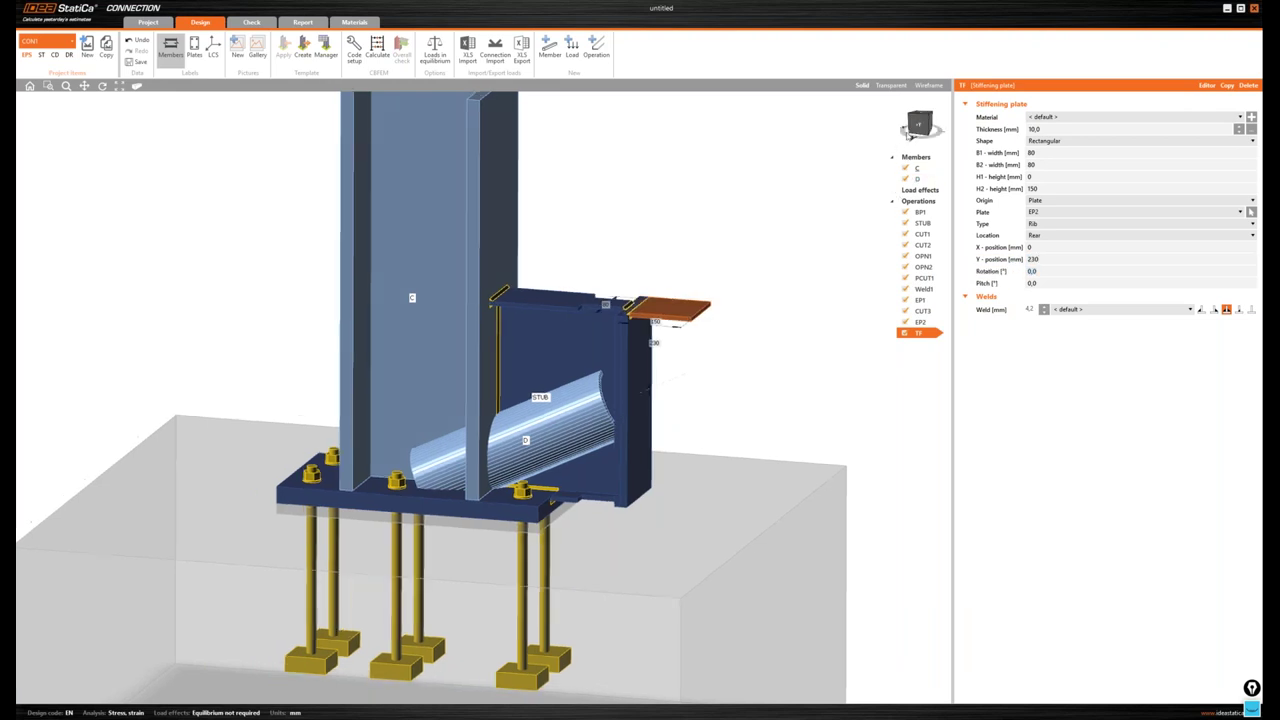
pyautogui.click(910, 133)
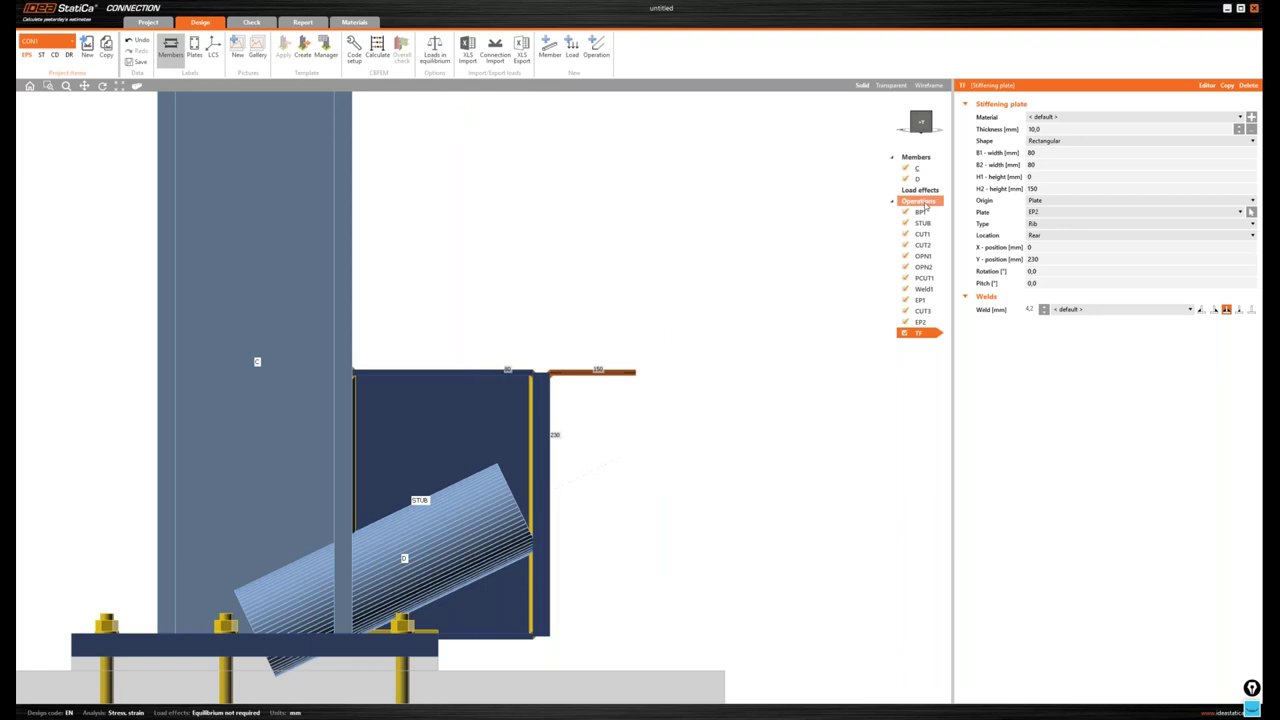
# - Add stiffening member SM2 (default UC 305x305x198) and start a new cross-section for it
pyautogui.rightClick(927, 205)
pyautogui.click(958, 211)
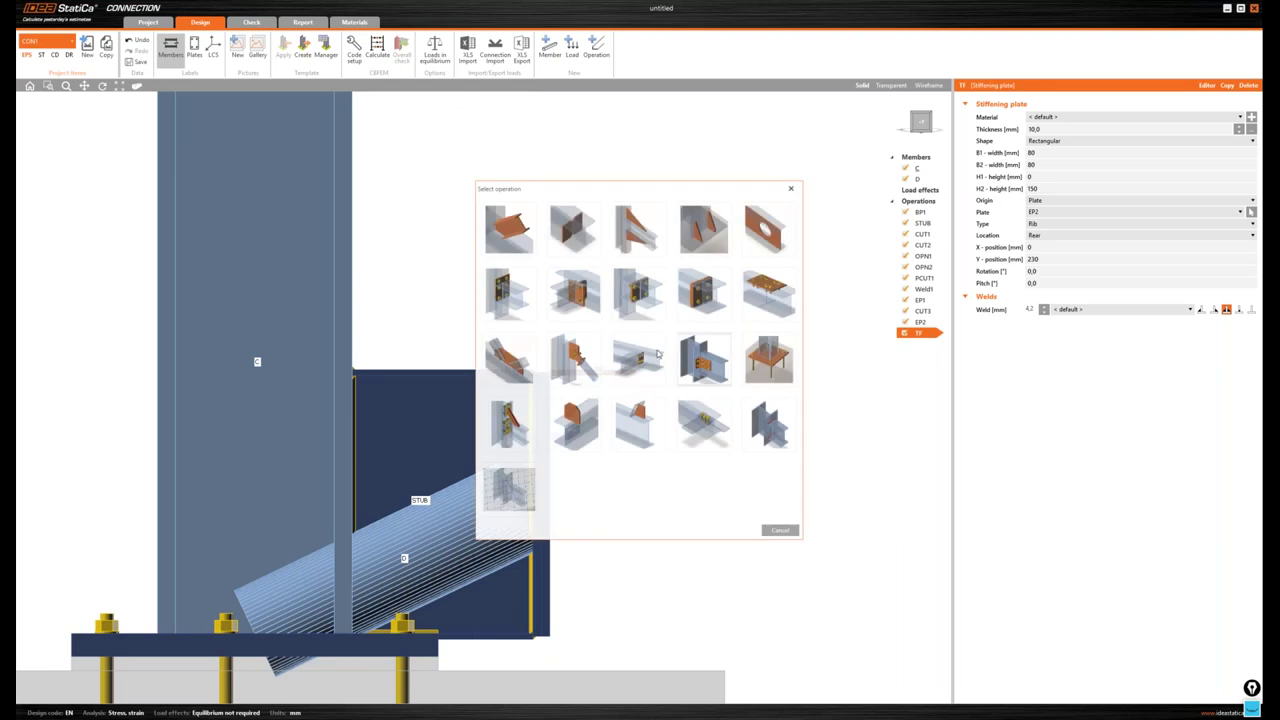
pyautogui.click(688, 342)
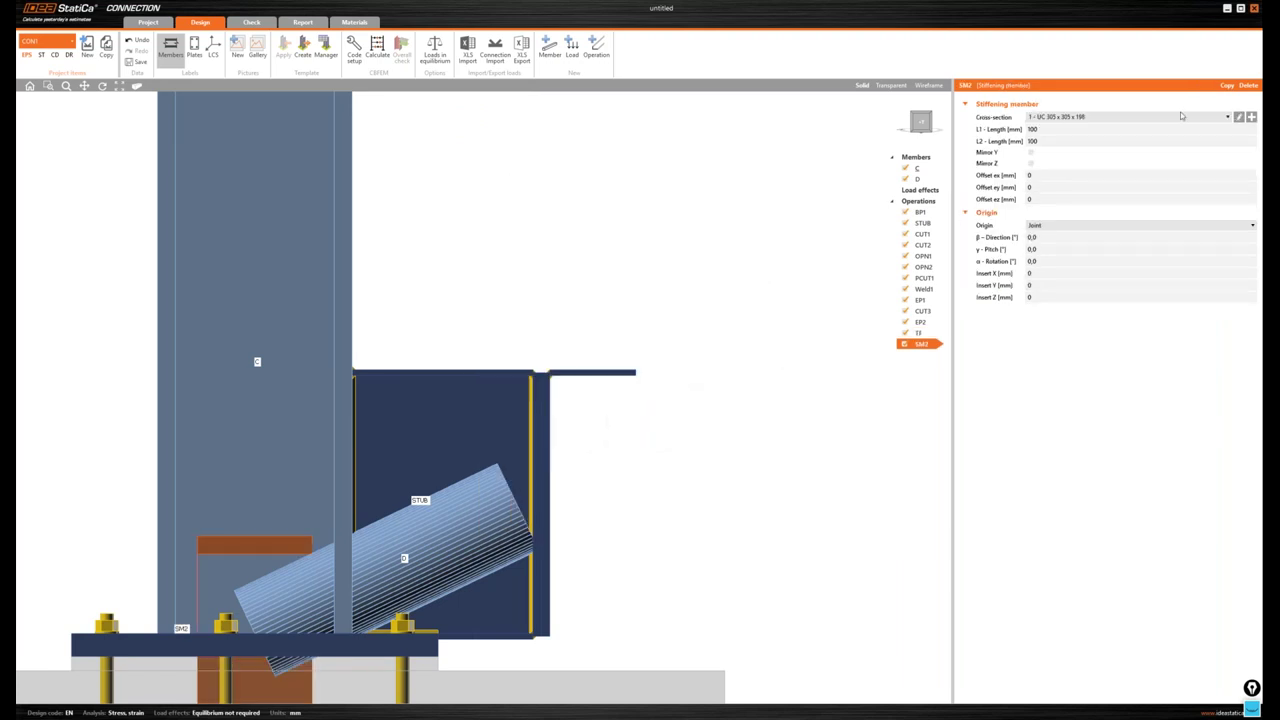
pyautogui.click(1250, 118)
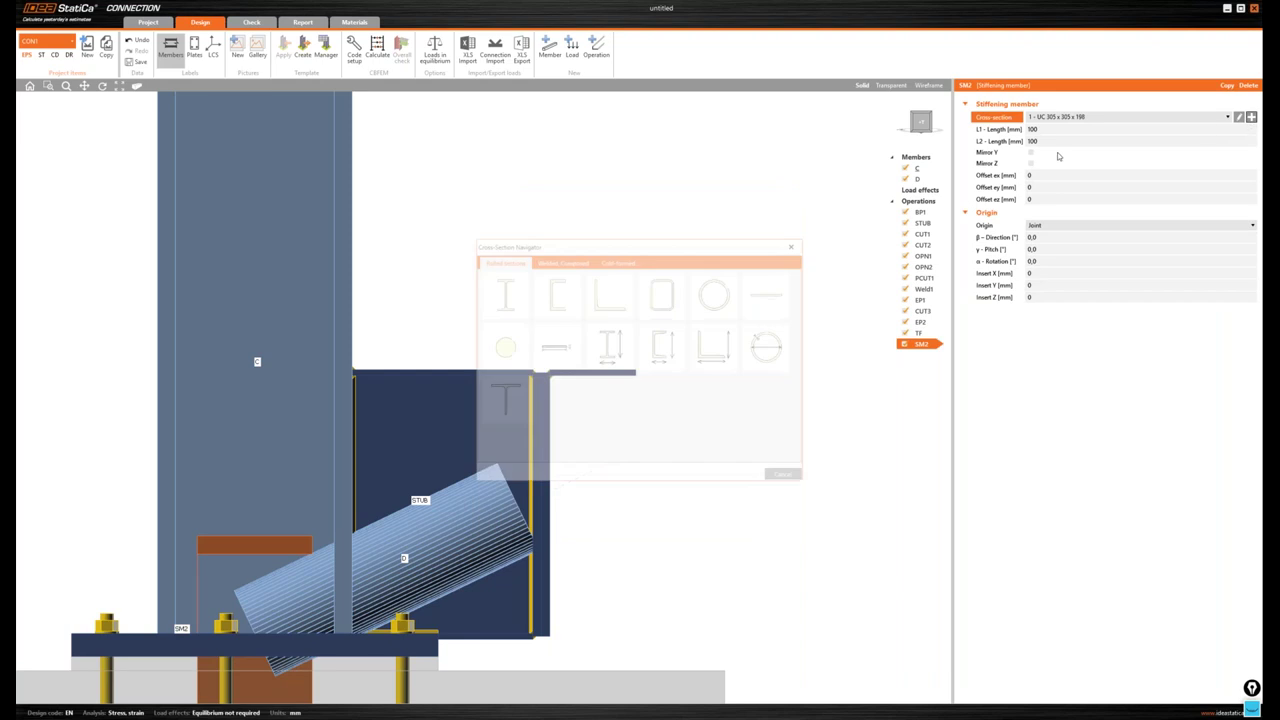
# - Choose the cold-formed angle shape with a 135° bend, 10 mm thickness and 10 mm inner radius
pyautogui.click(617, 261)
pyautogui.click(662, 298)
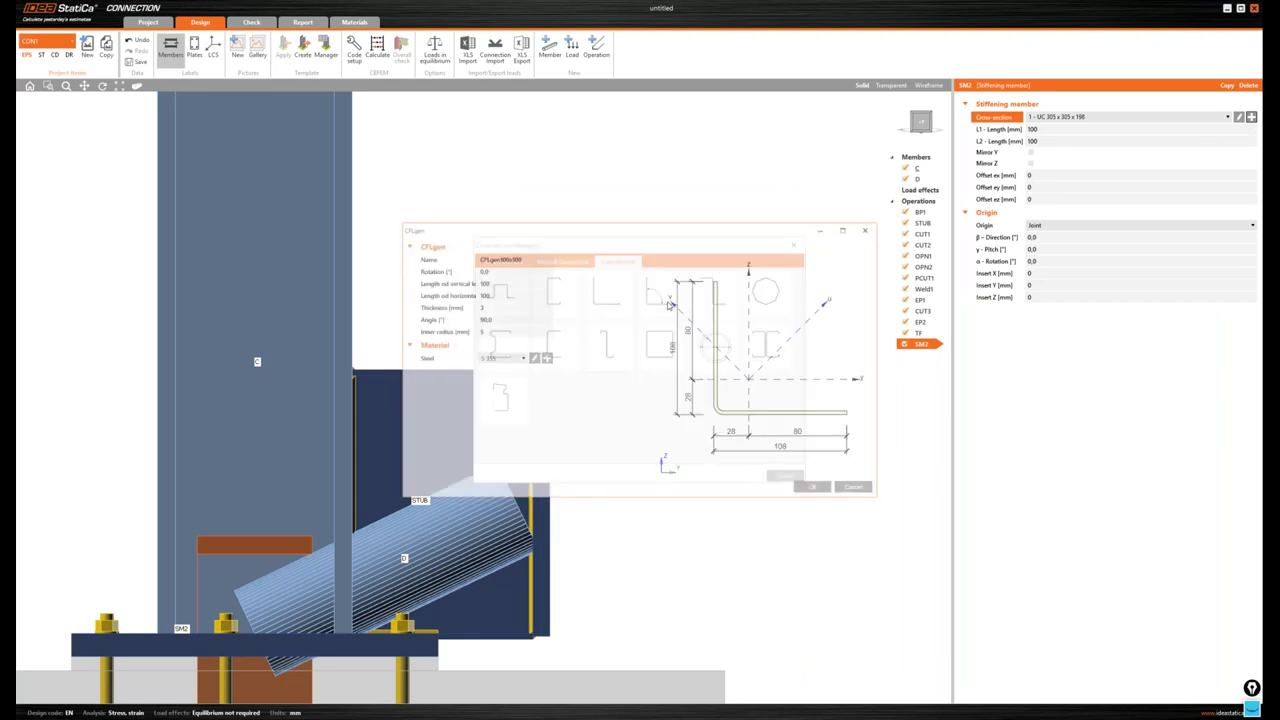
pyautogui.click(507, 319)
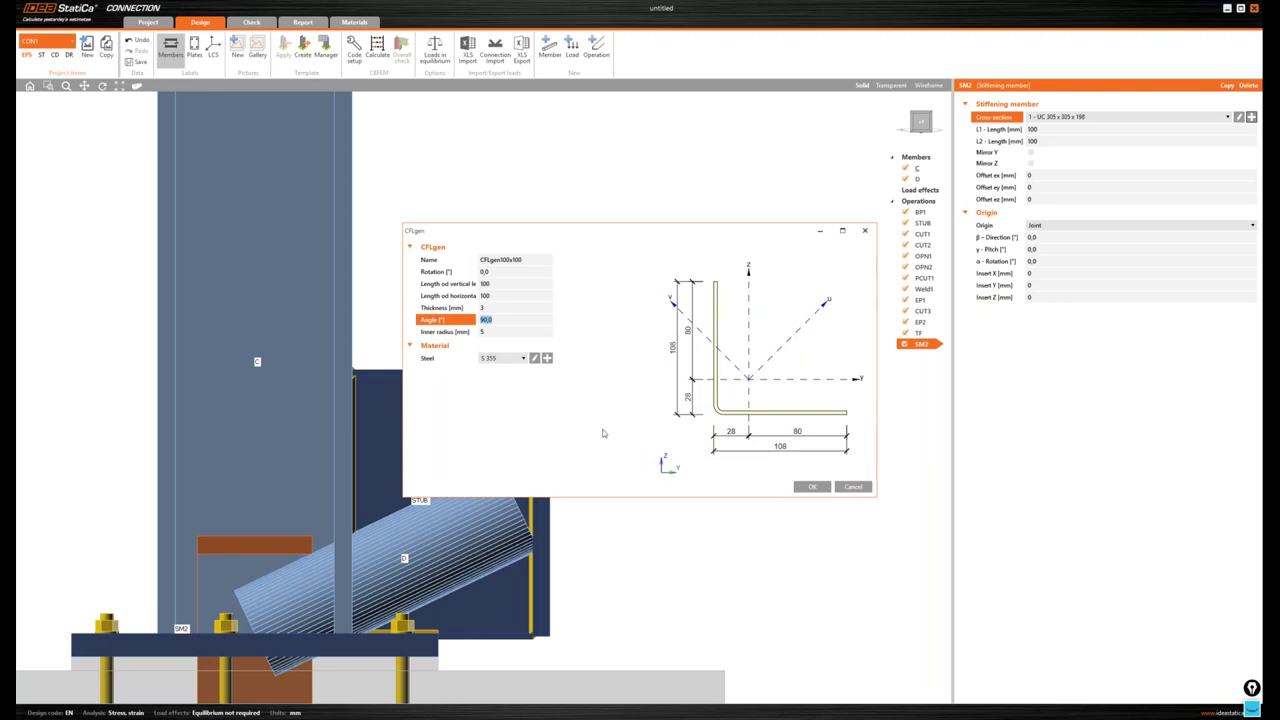
pyautogui.write('135')
pyautogui.press('Tab')
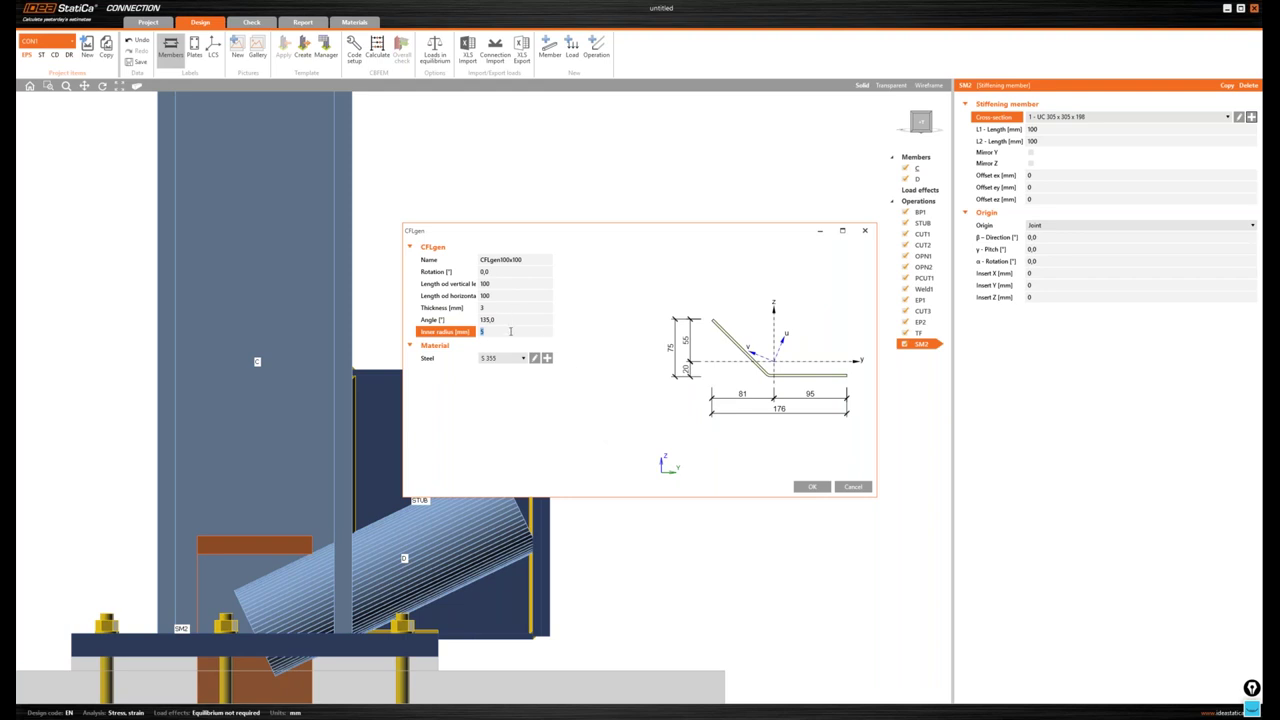
pyautogui.click(446, 309)
pyautogui.write('10')
pyautogui.press('Tab')
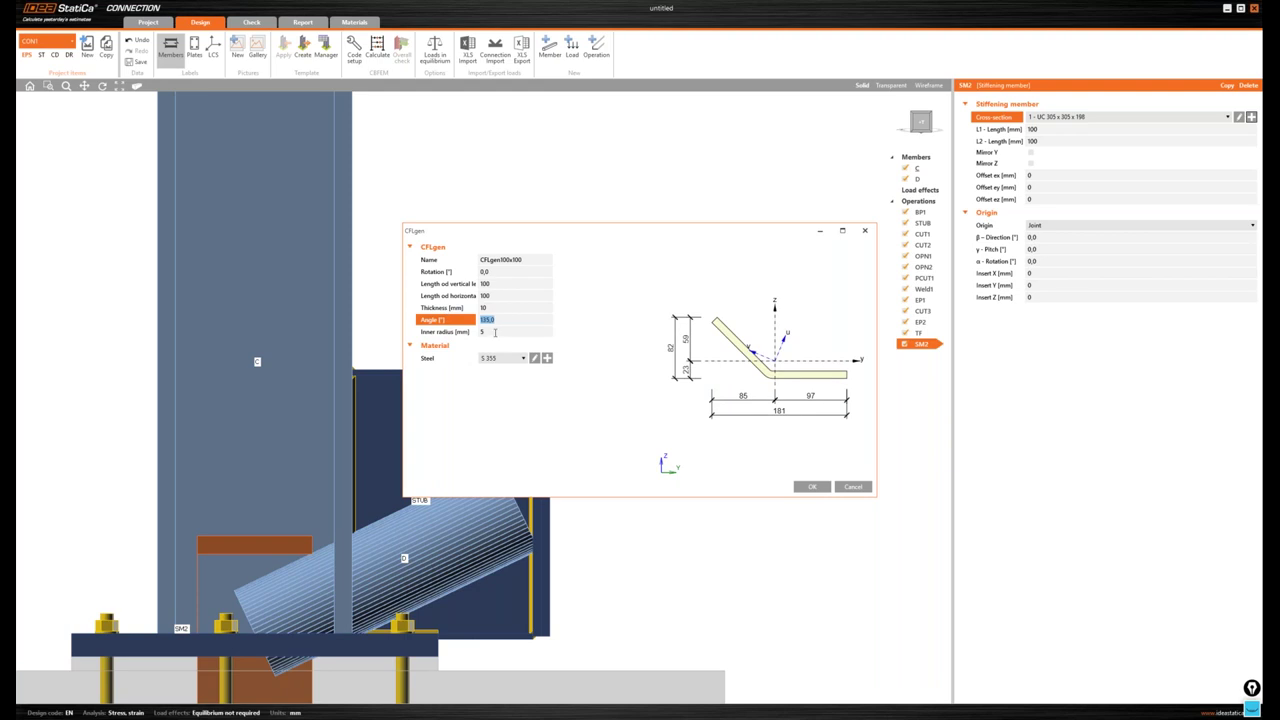
pyautogui.press('Tab')
pyautogui.write('10')
pyautogui.press('Tab')
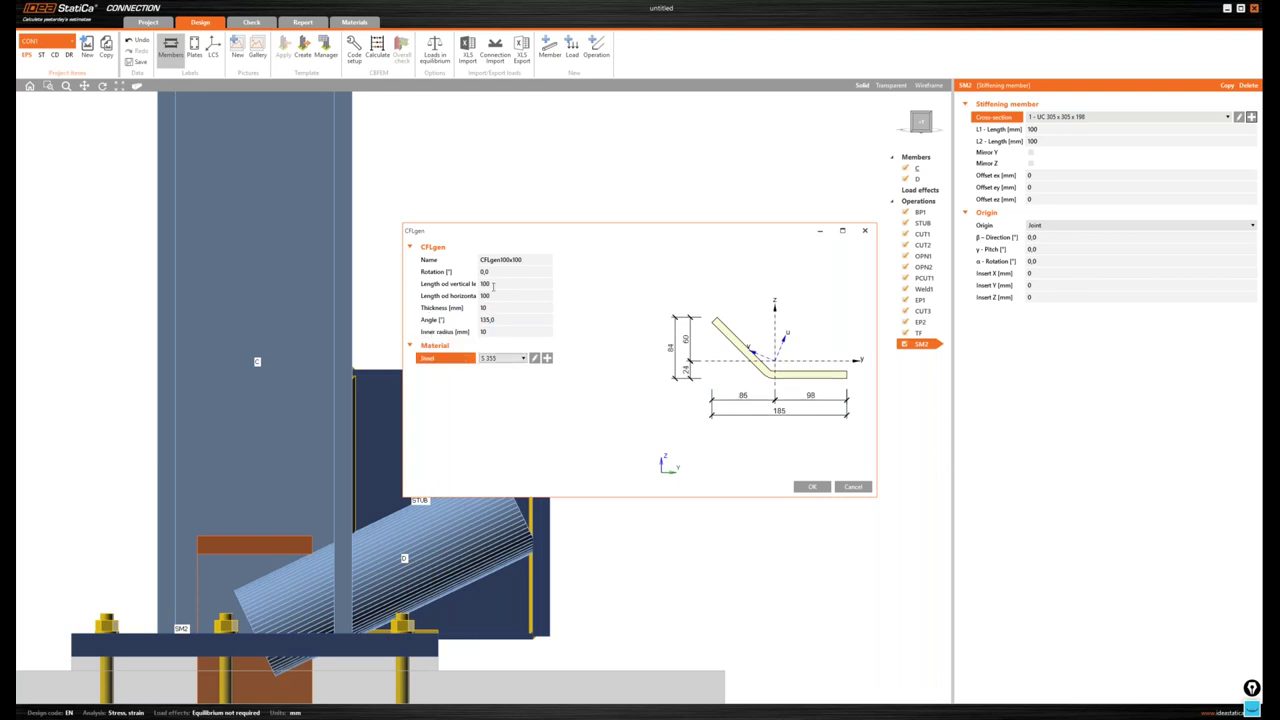
# - Set the legs to 265 and 85 and accept section CFLgen265x85
pyautogui.click(508, 283)
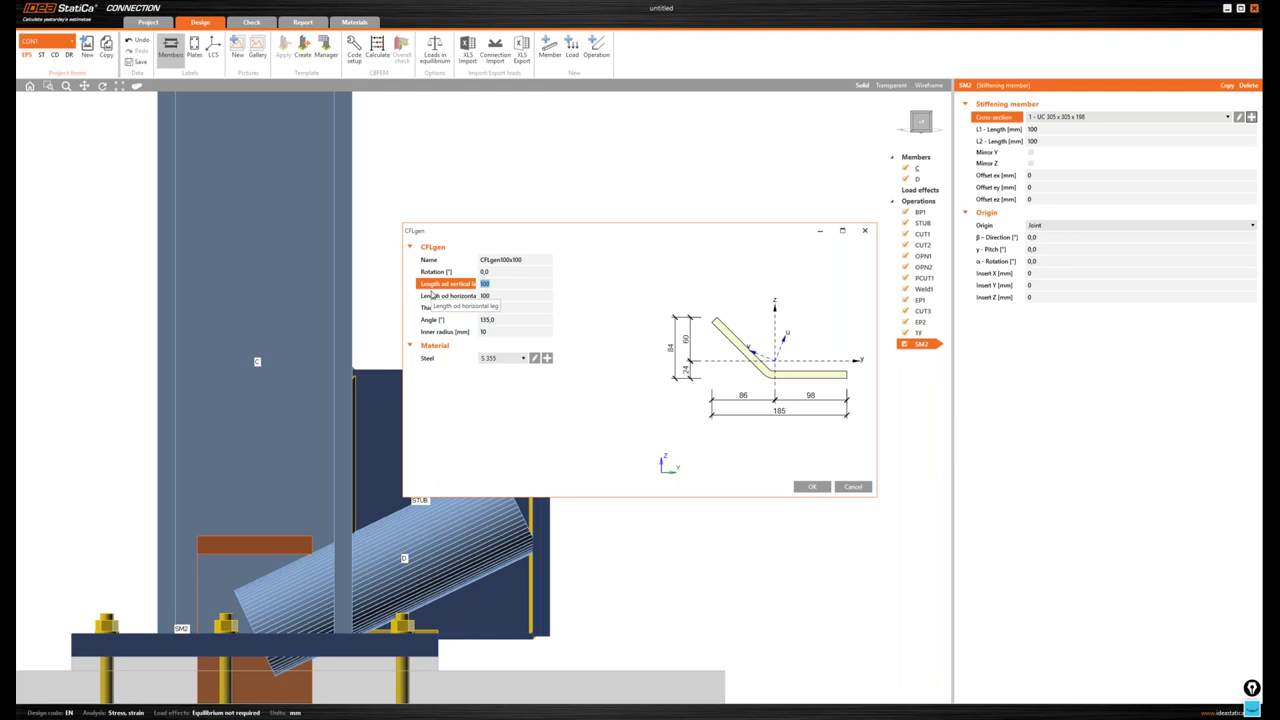
pyautogui.write('265')
pyautogui.press('Tab')
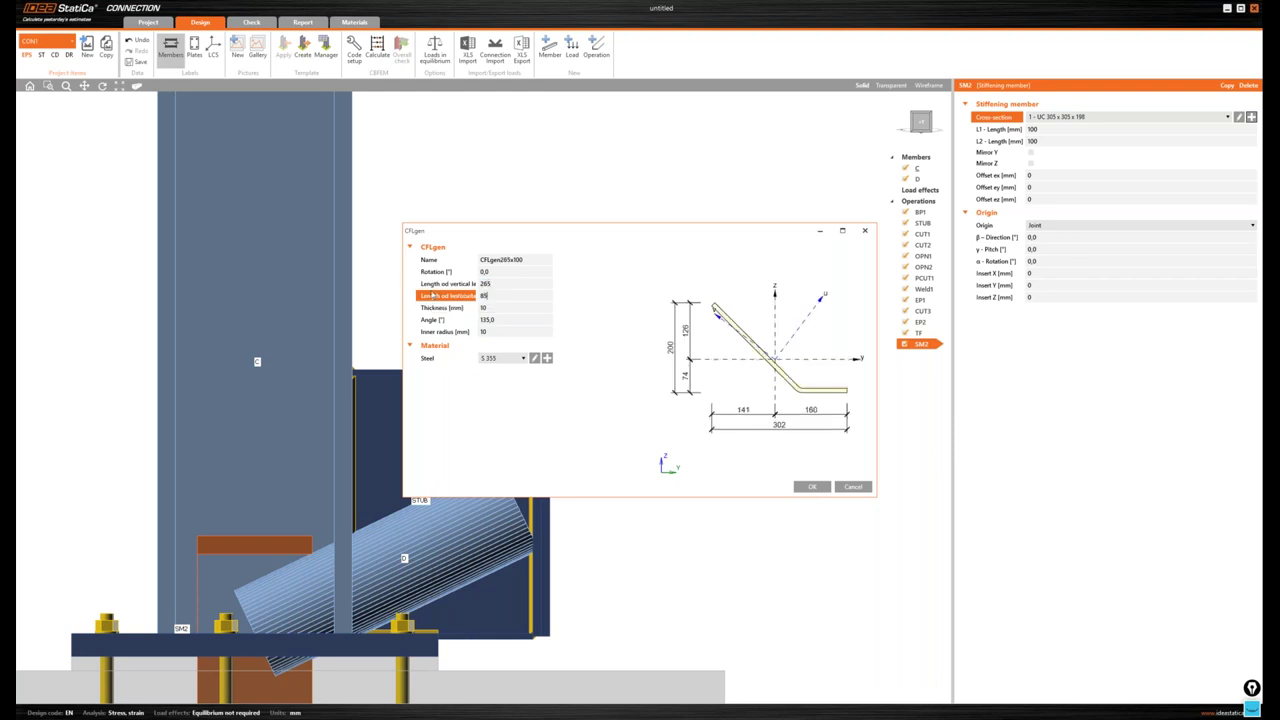
pyautogui.write('85')
pyautogui.press('Tab')
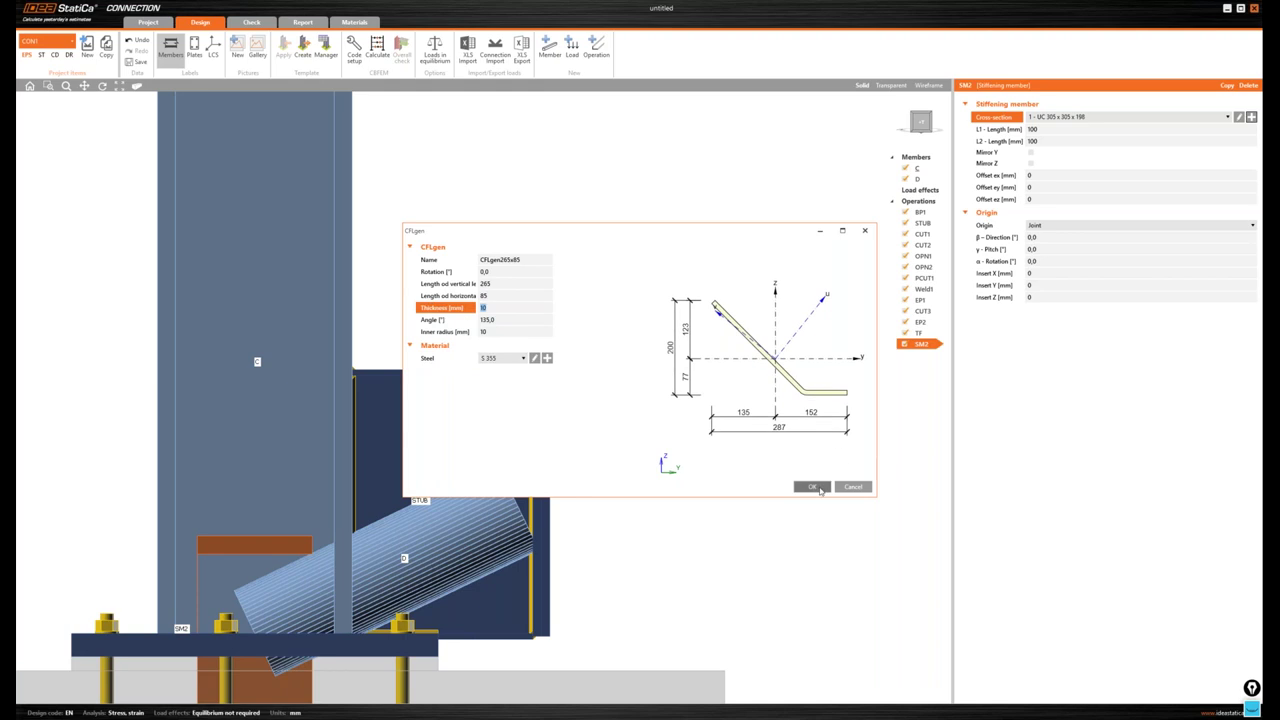
pyautogui.click(817, 486)
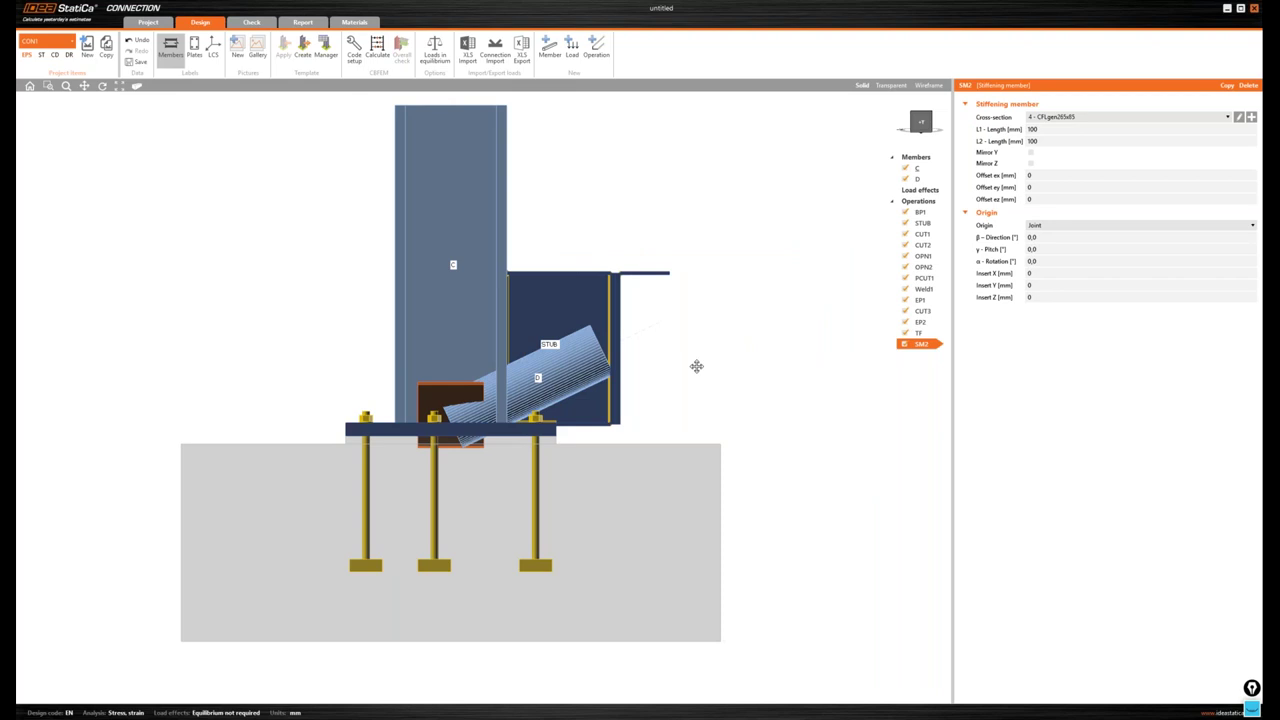
# - Attach SM2 to the rear of end plate EP2, with Web 2 as its member plate
pyautogui.moveTo(696, 366); pyautogui.dragTo(680, 378, button='middle')
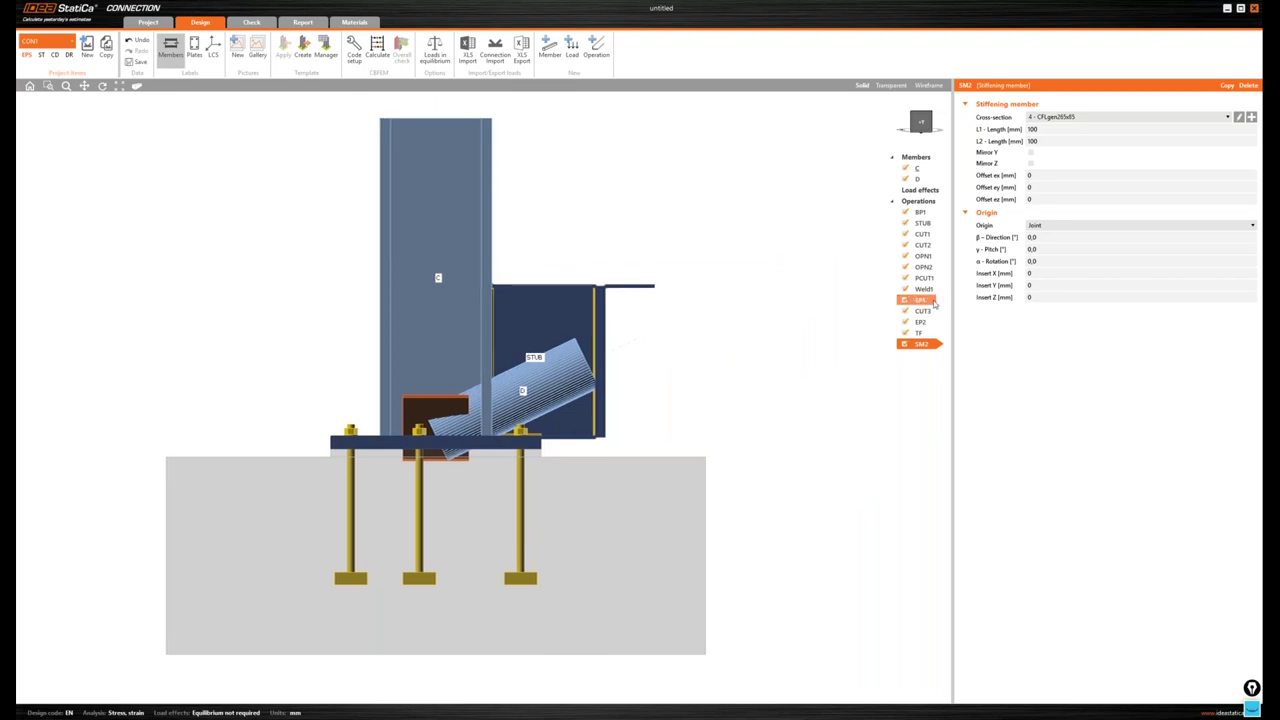
pyautogui.click(1059, 225)
pyautogui.click(1045, 247)
pyautogui.click(1040, 237)
pyautogui.click(1035, 261)
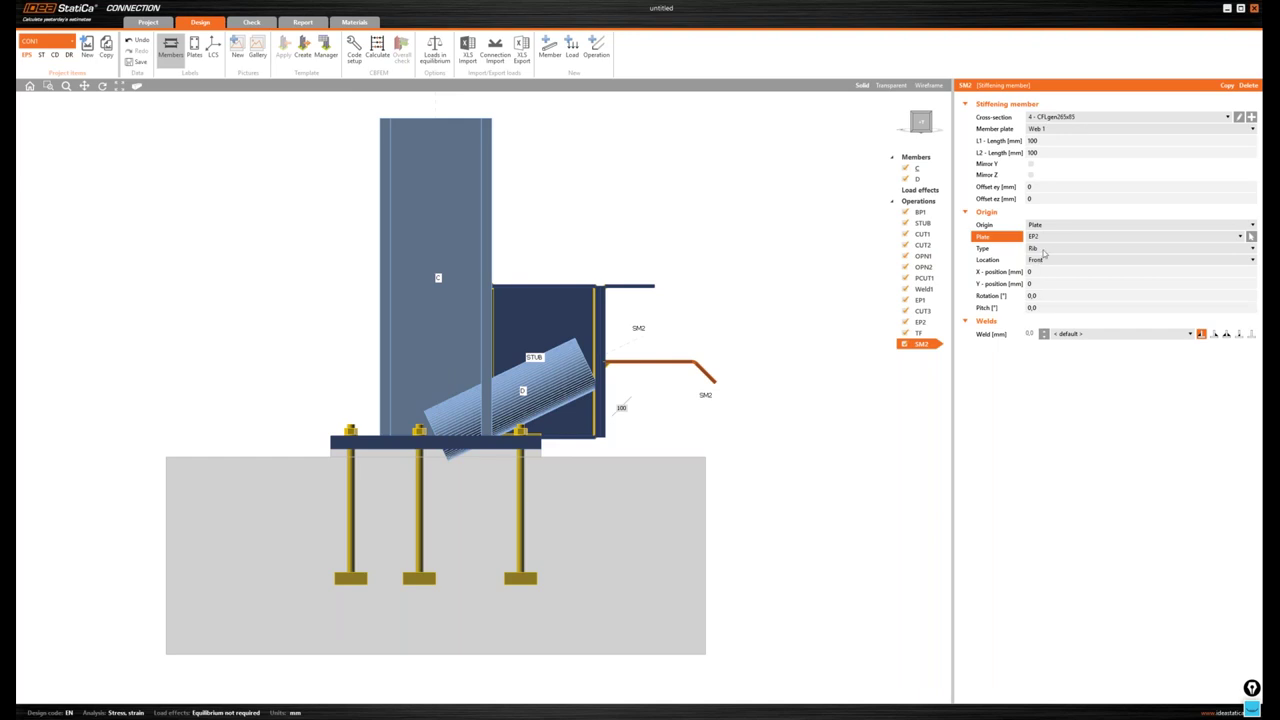
pyautogui.click(1047, 260)
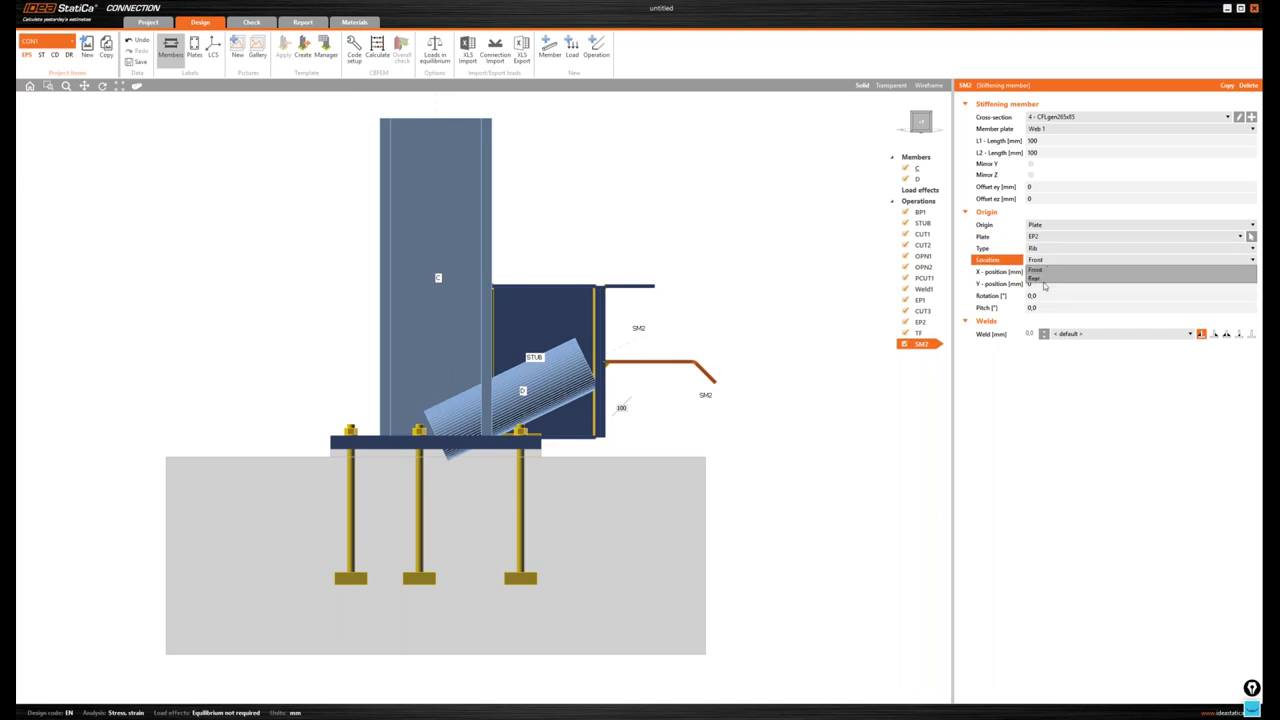
pyautogui.click(1046, 284)
pyautogui.click(1050, 130)
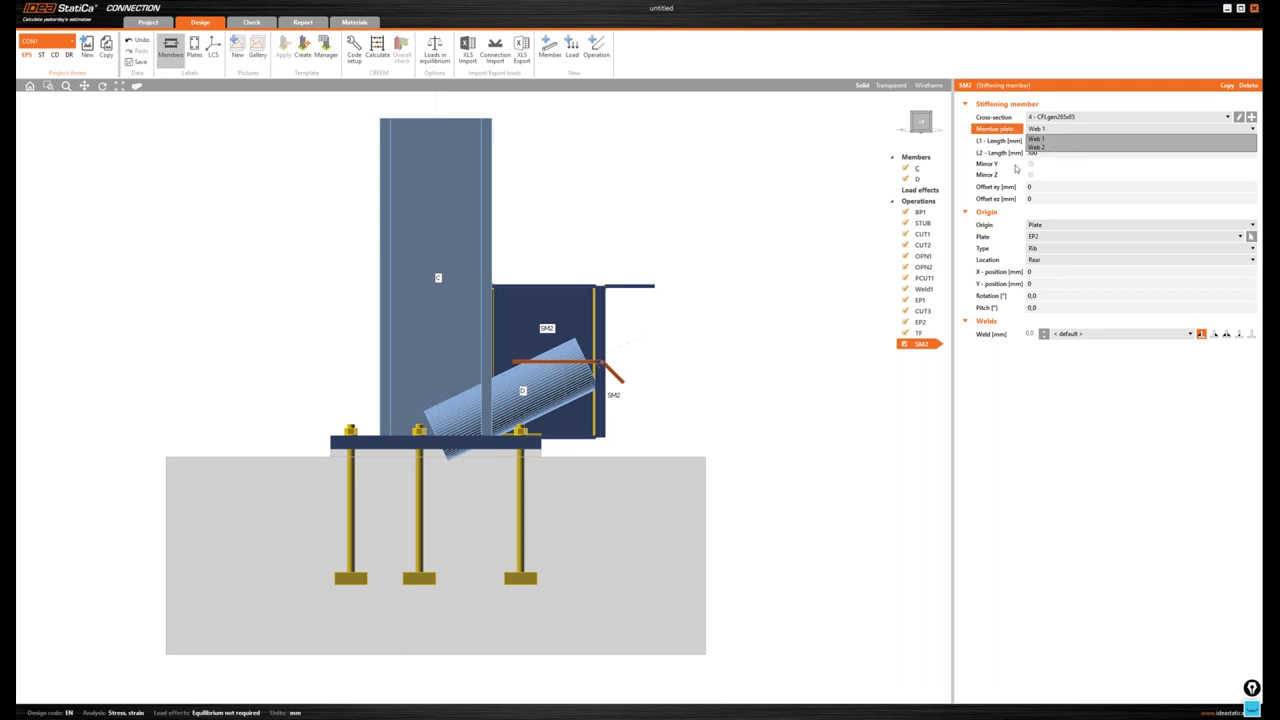
pyautogui.click(1055, 152)
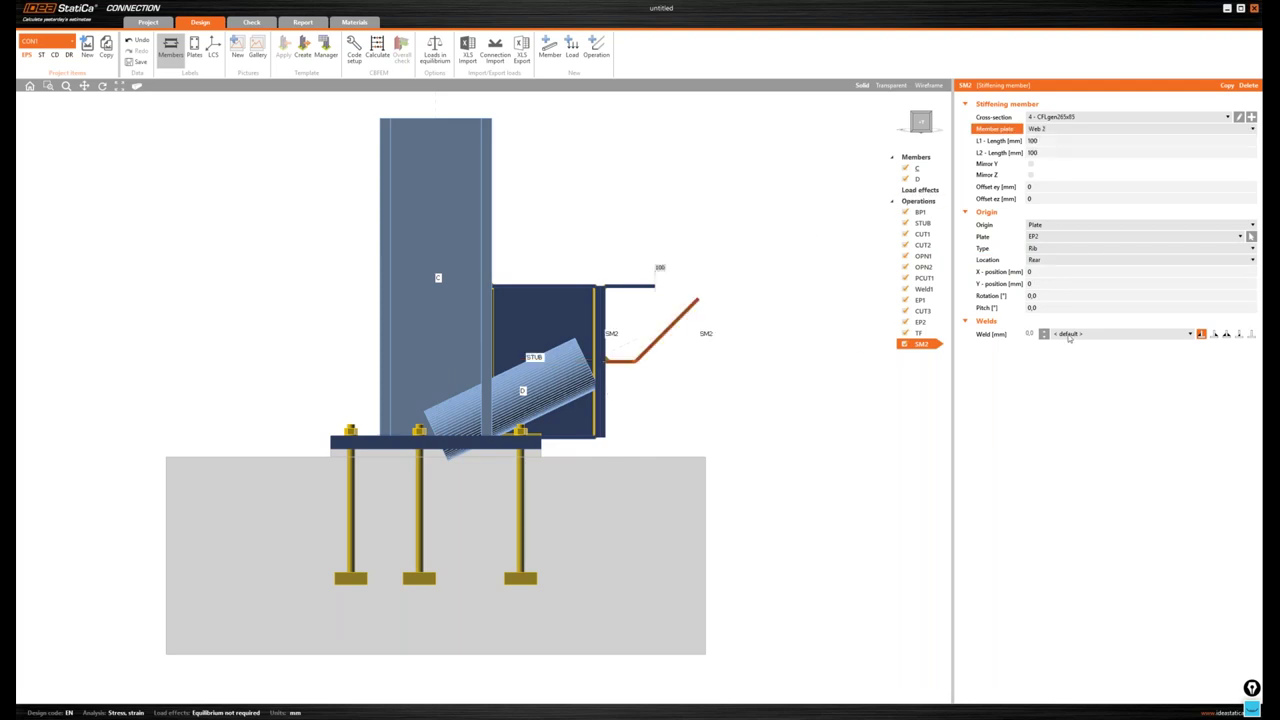
# - Weld SM2 with 4,2 mm welds and return to the isometric view
pyautogui.click(1222, 335)
pyautogui.click(1031, 334)
pyautogui.write('4,2')
pyautogui.press('Return')
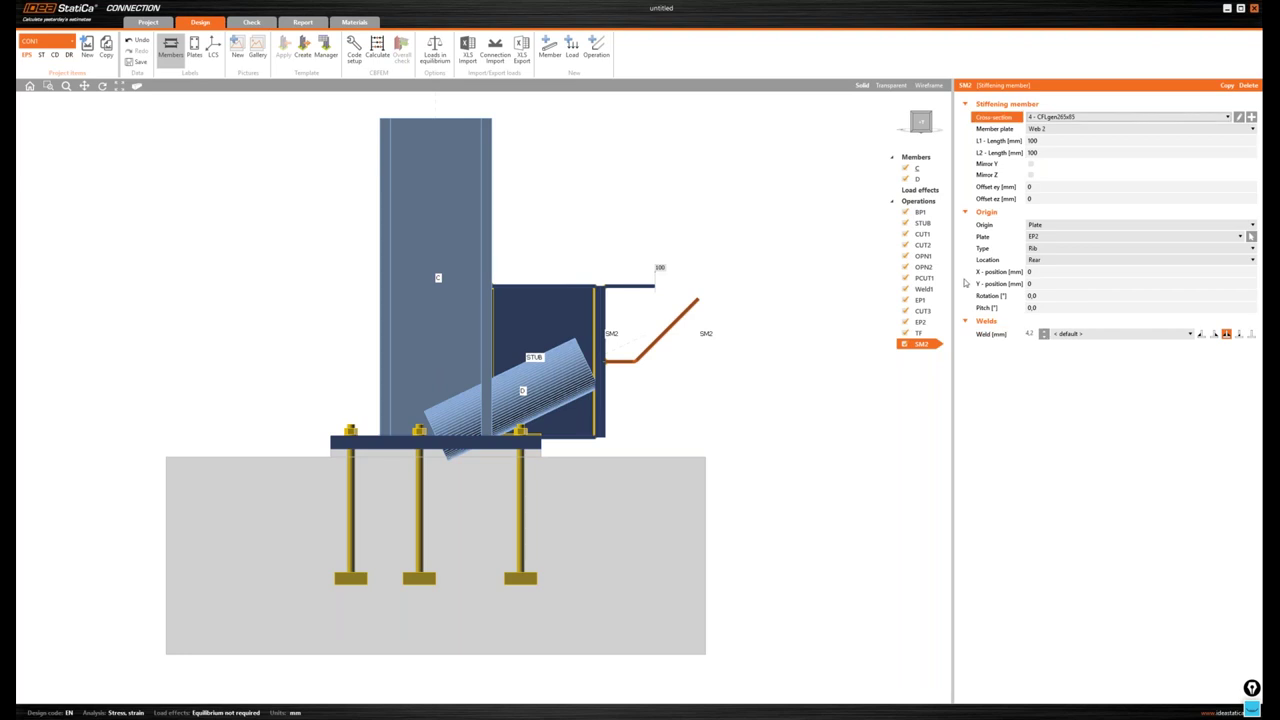
pyautogui.click(928, 121)
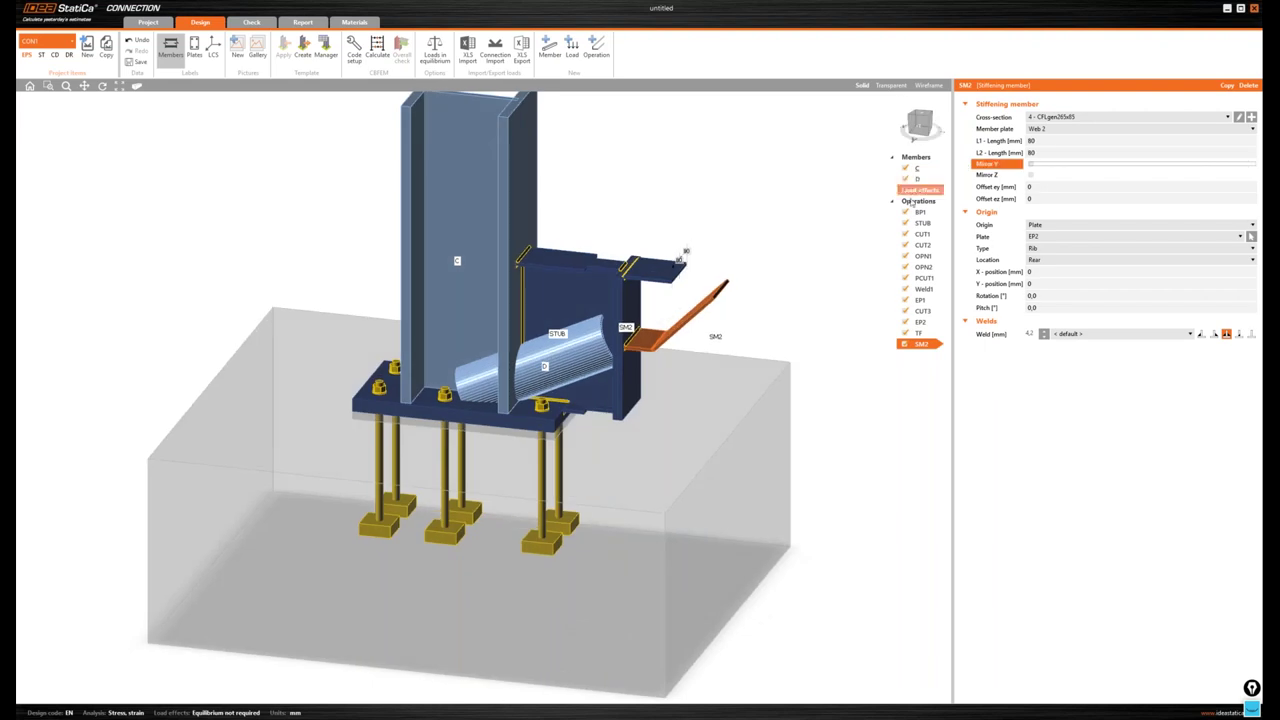
# - Move SM2 to a Y-position of -230 mm
pyautogui.click(1038, 284)
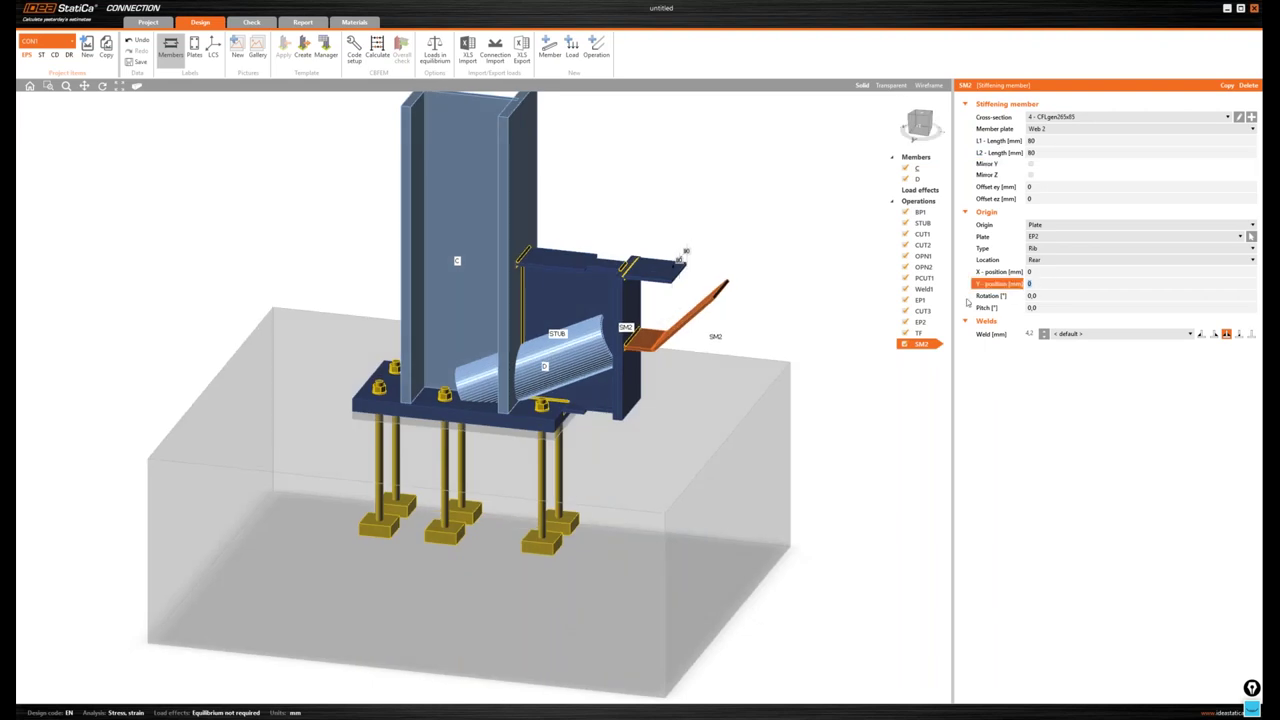
pyautogui.write('-230')
pyautogui.press('Tab')
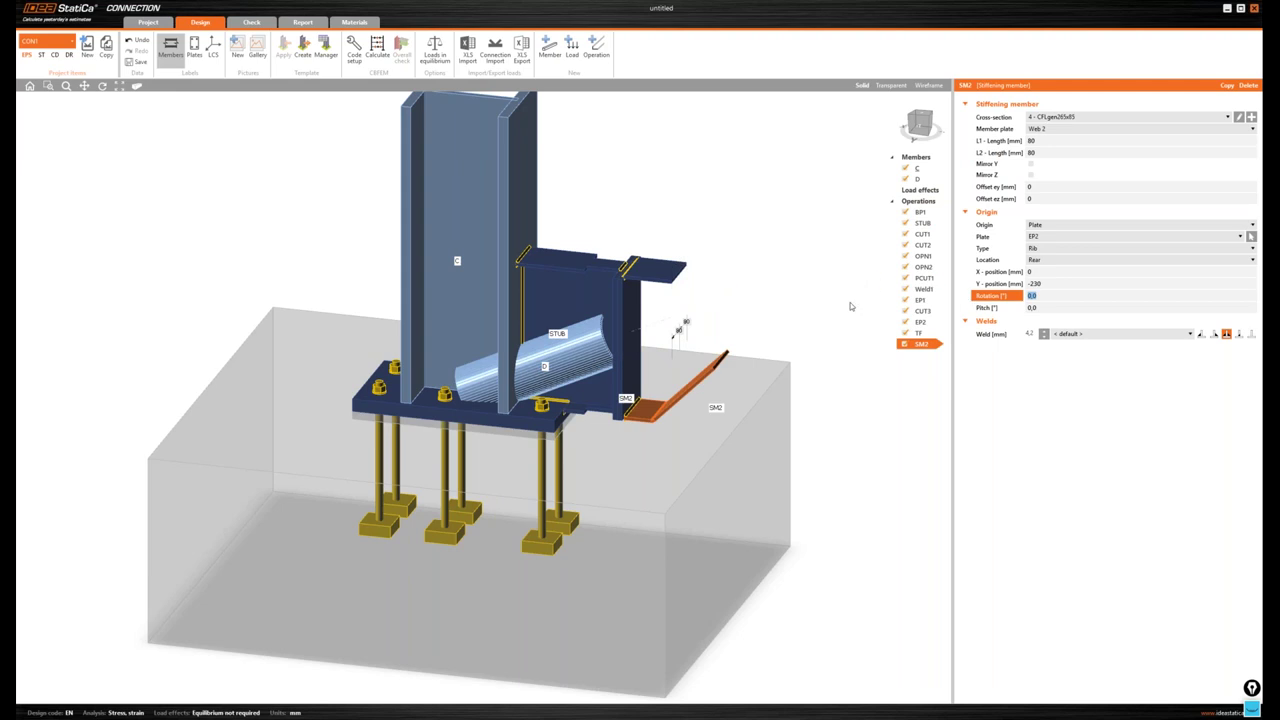
pyautogui.moveTo(850, 306); pyautogui.dragTo(838, 316, button='middle')
pyautogui.scroll(5, 838, 316)
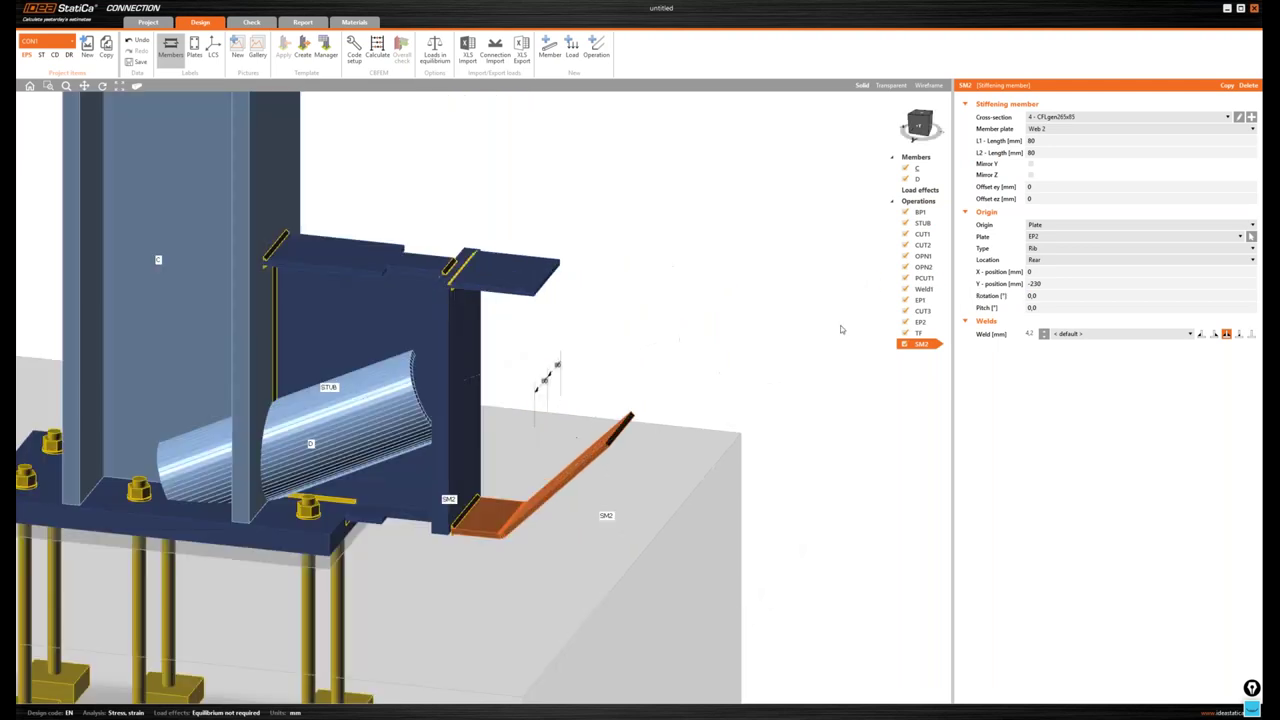
pyautogui.moveTo(840, 325); pyautogui.dragTo(848, 331, button='middle')
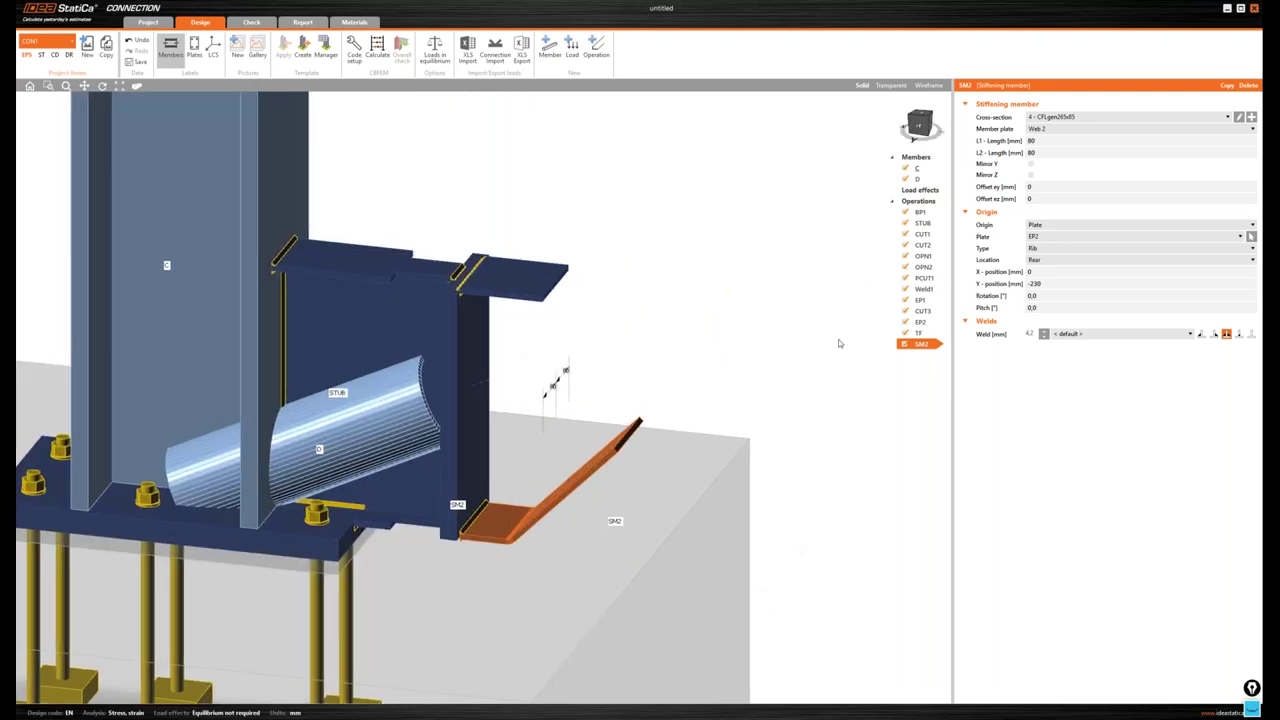
pyautogui.click(922, 202)
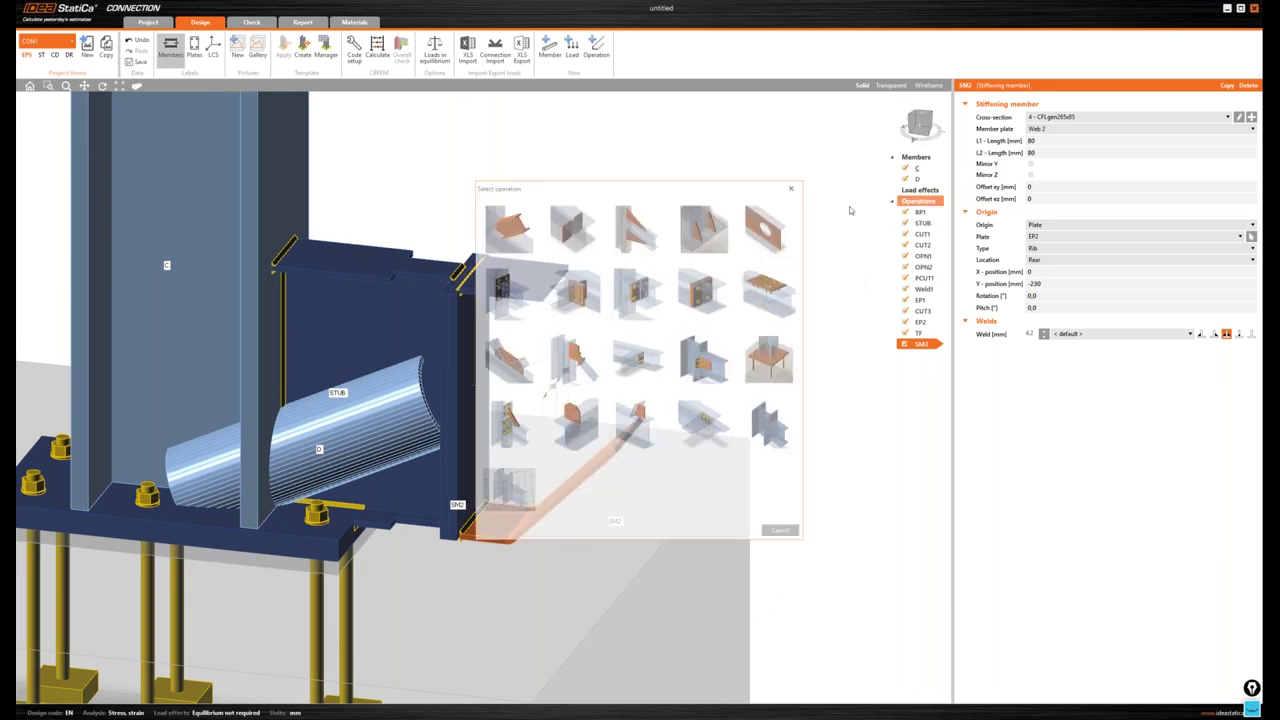
# - Add stiffening plate SP4 with origin on plate EP2, located on the rear side
pyautogui.click(509, 227)
pyautogui.click(1060, 200)
pyautogui.click(1057, 229)
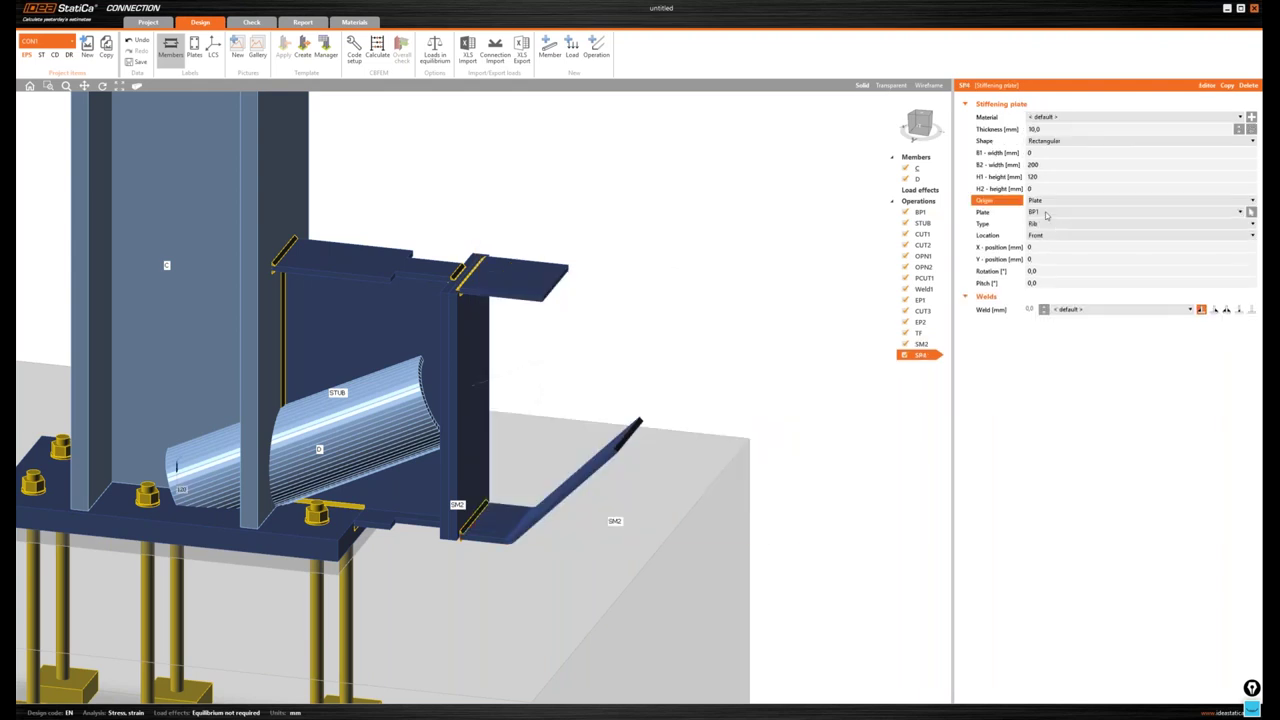
pyautogui.click(1050, 212)
pyautogui.click(1047, 241)
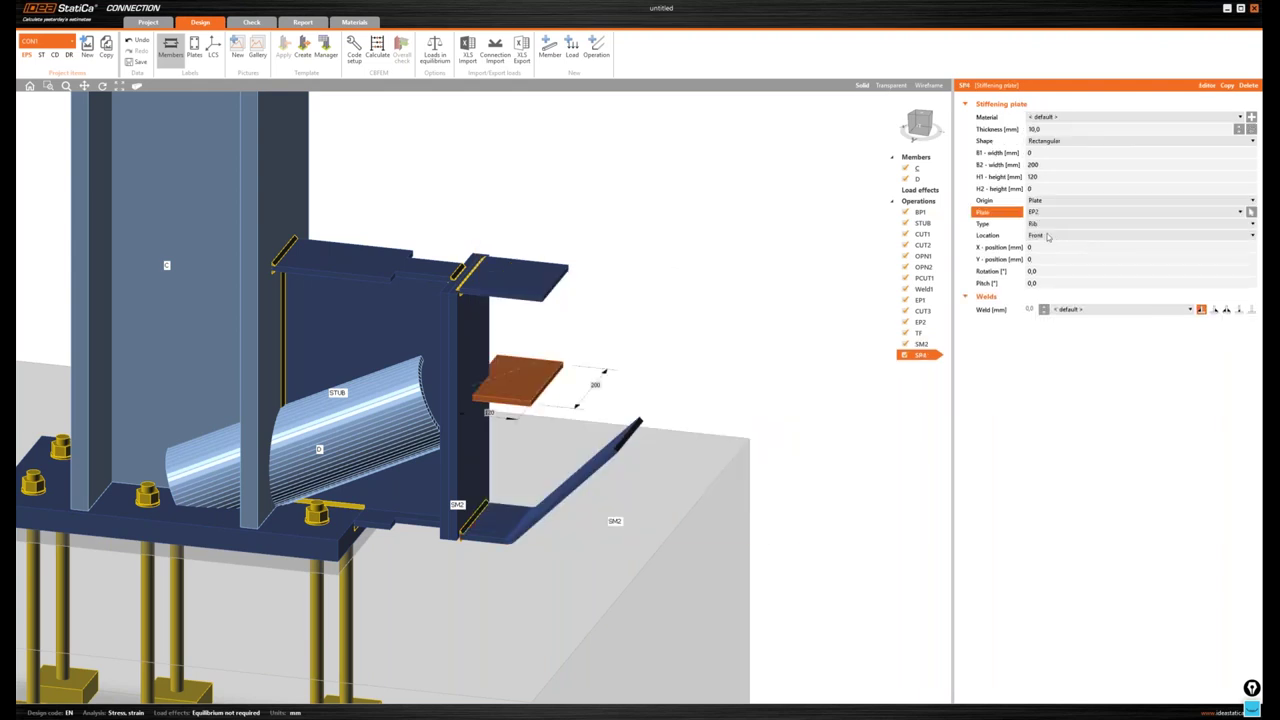
pyautogui.click(1047, 236)
pyautogui.click(1052, 258)
# - Rotate SP4 by 90° and set its thickness to 15 mm
pyautogui.click(983, 270)
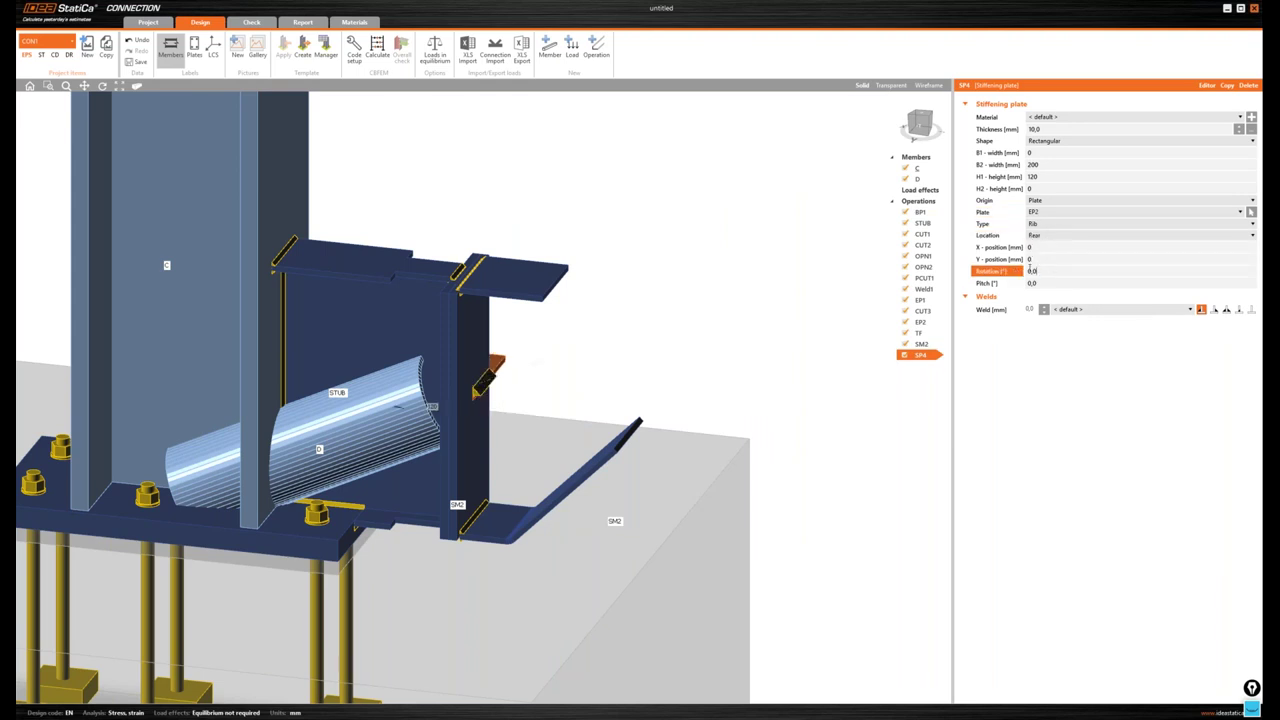
pyautogui.write('90')
pyautogui.press('Tab')
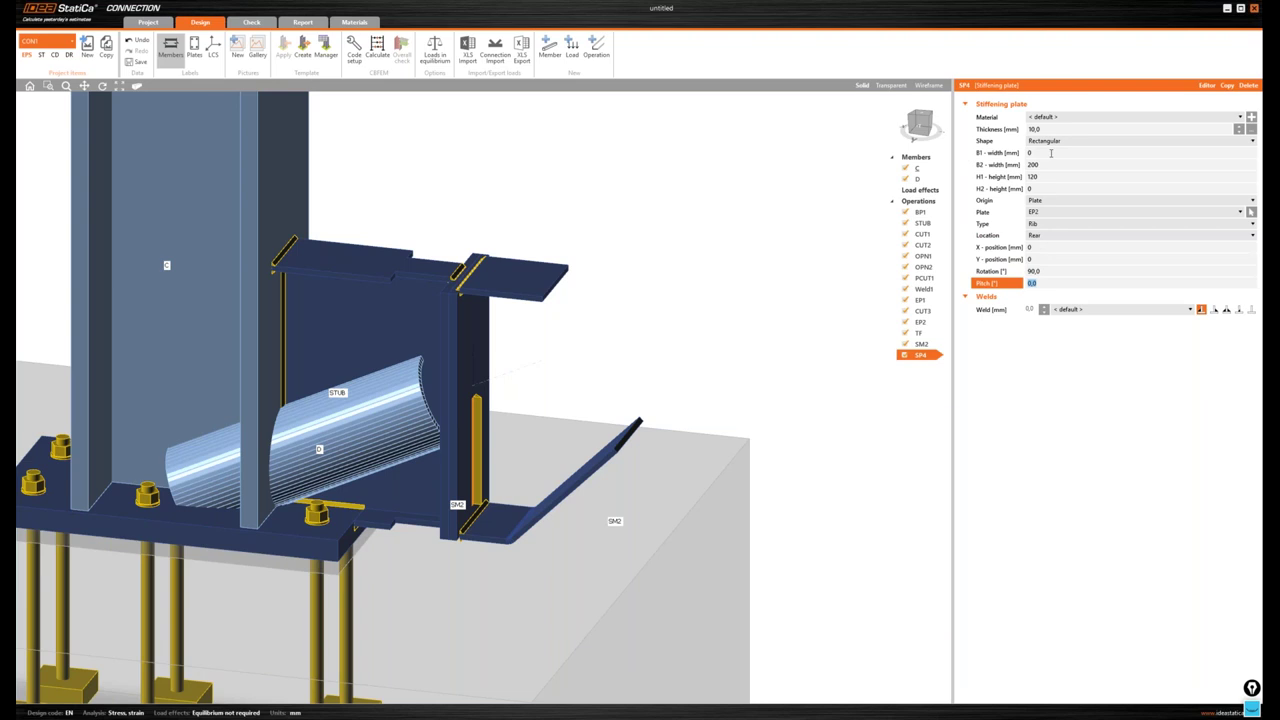
pyautogui.click(990, 129)
pyautogui.write('15')
pyautogui.press('Tab')
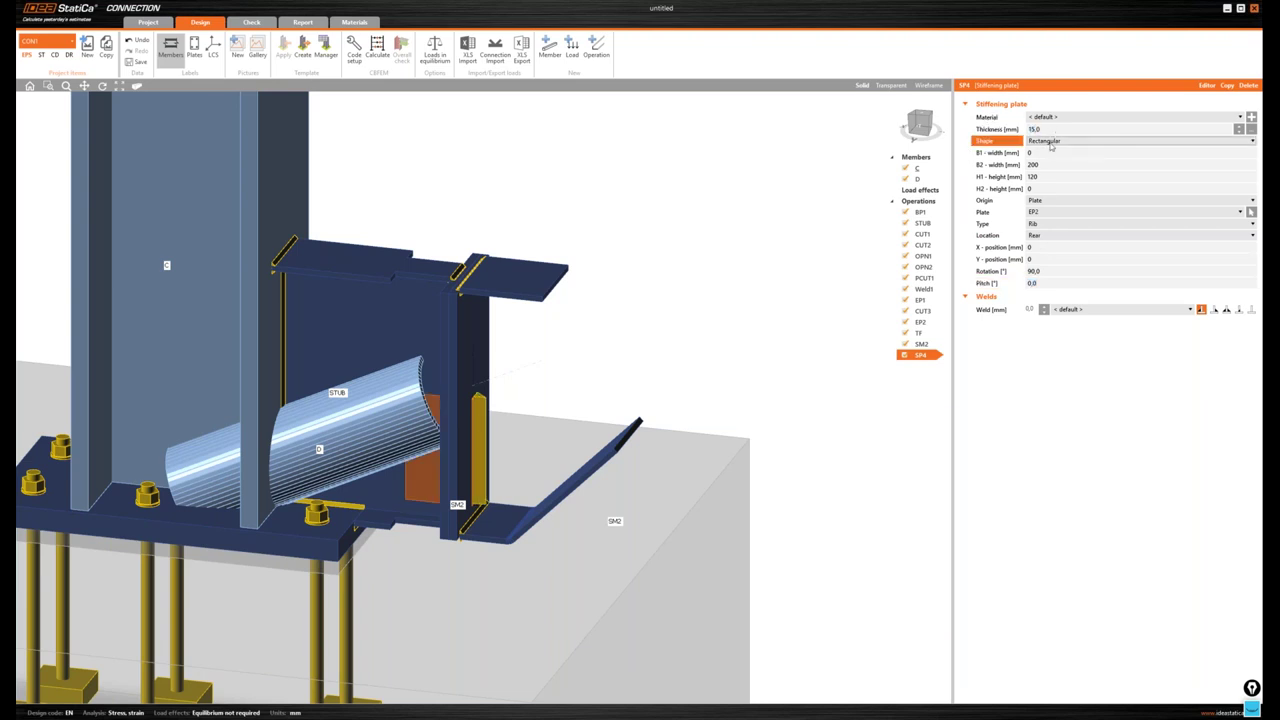
# - Size SP4 with B1 and B2 of 225, H1 0 and H2 280
pyautogui.press('Tab')
pyautogui.write('225')
pyautogui.press('Tab')
pyautogui.write('225')
pyautogui.press('Tab')
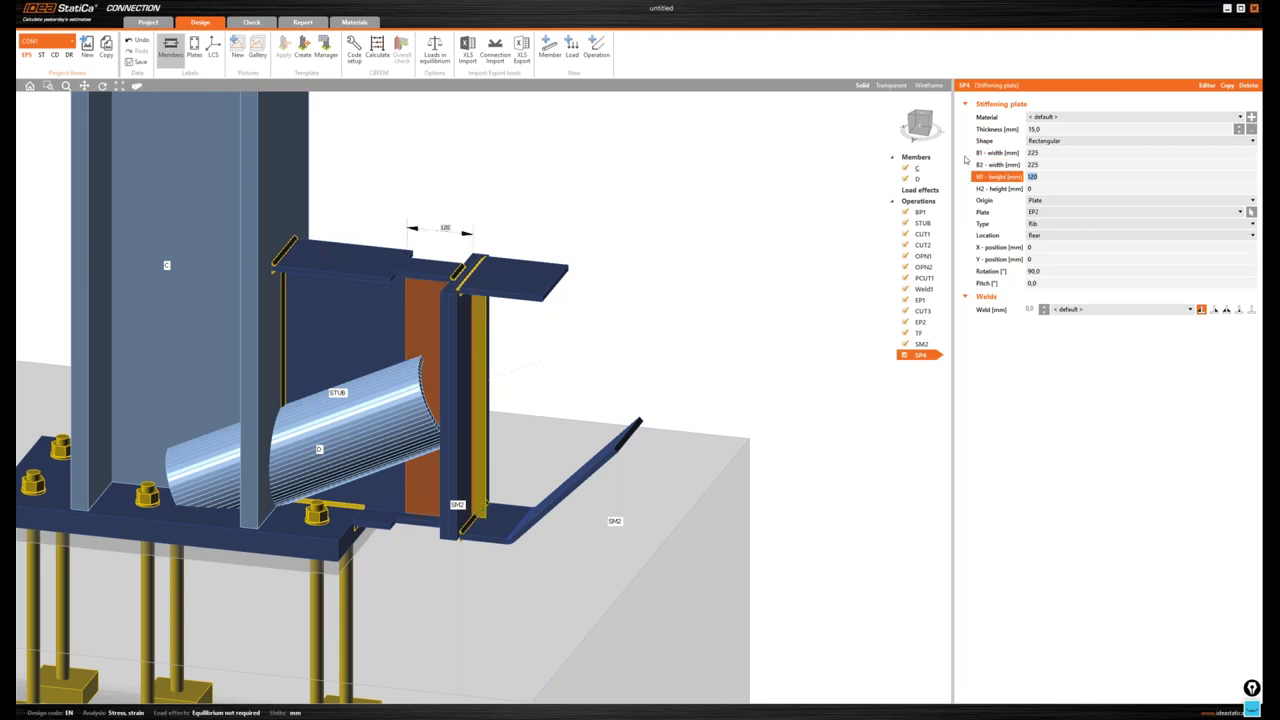
pyautogui.write('0')
pyautogui.press('Tab')
pyautogui.write('200')
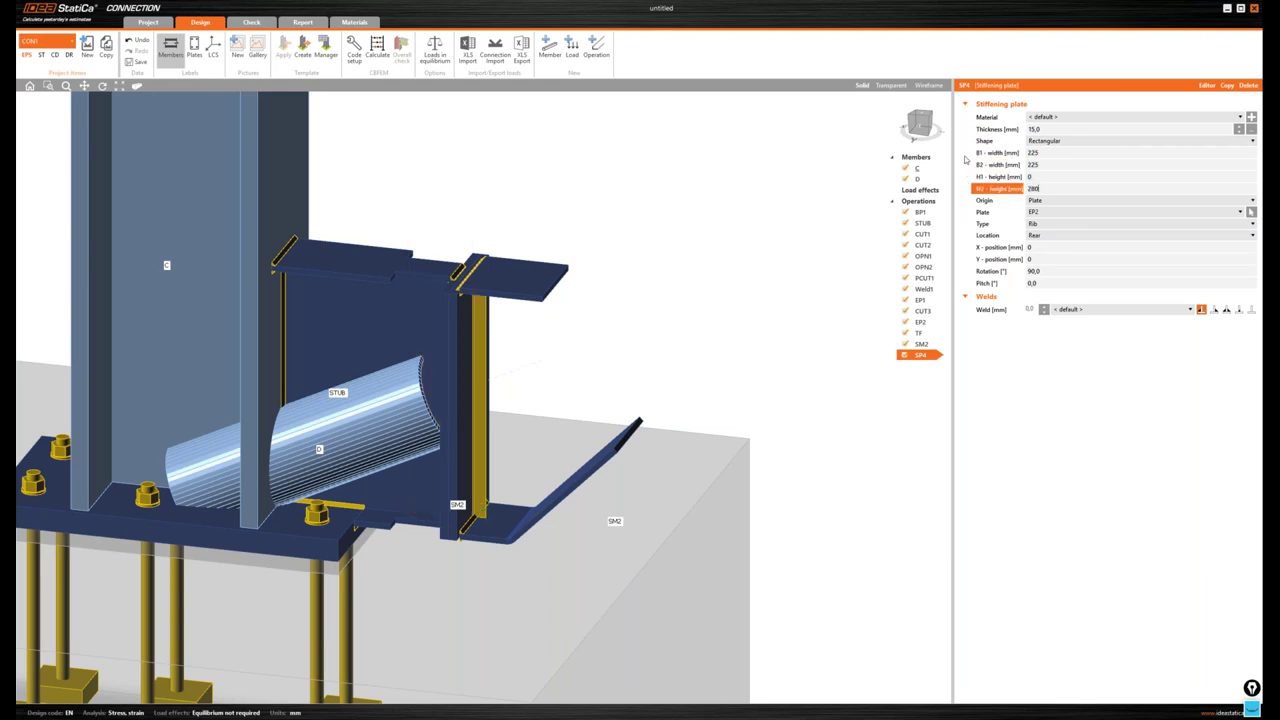
pyautogui.press('Tab')
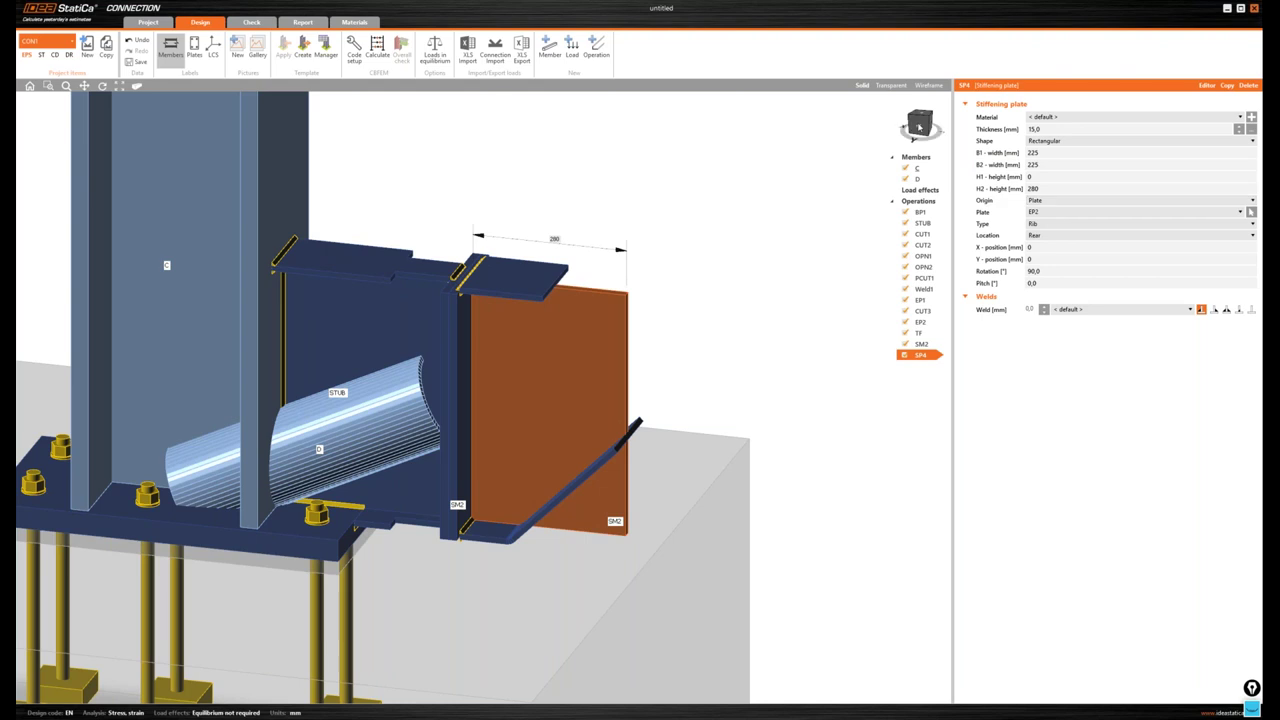
# - Give SP4 double fillet welds with a 4,2 mm throat, viewed from the front
pyautogui.click(919, 127)
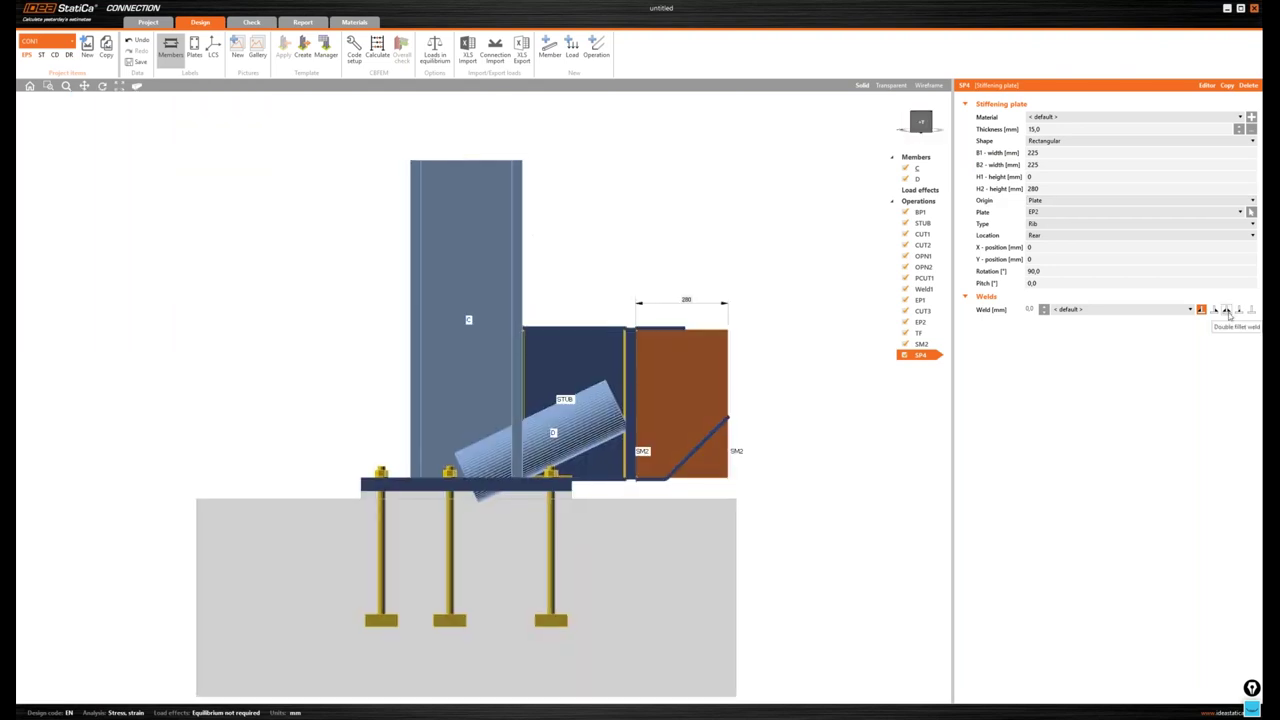
pyautogui.click(1227, 310)
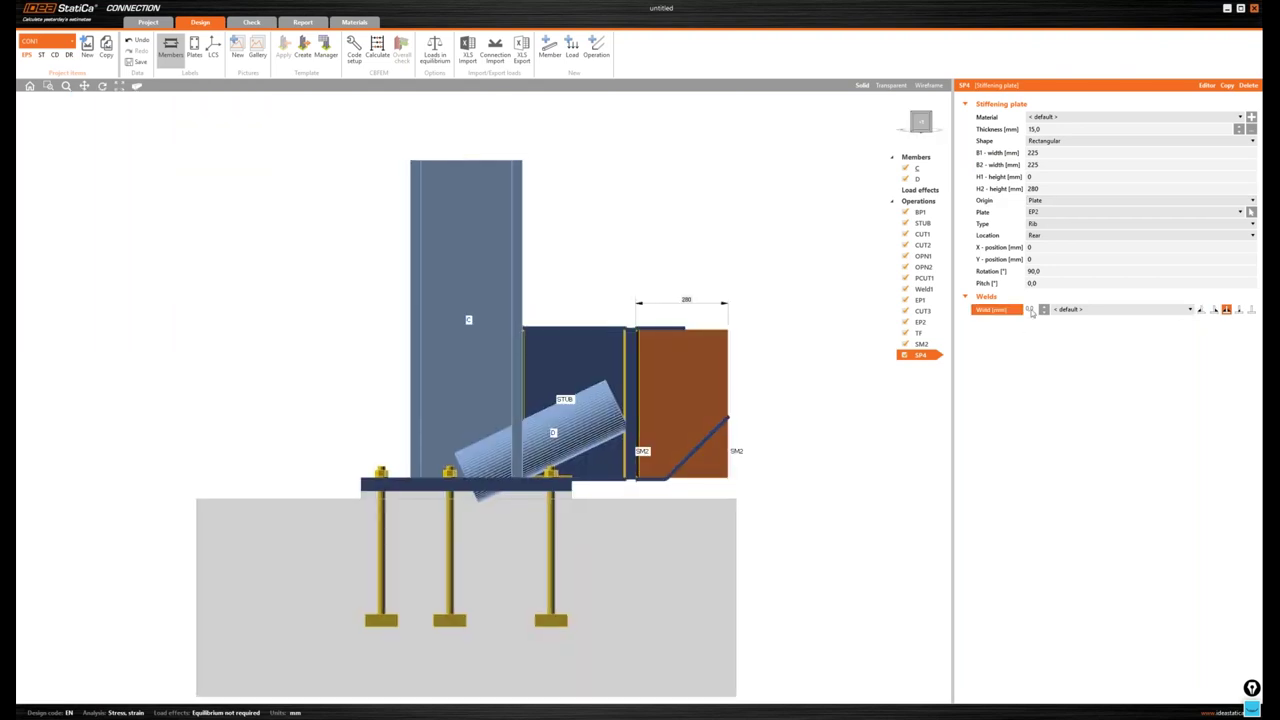
pyautogui.click(1031, 310)
pyautogui.write('4,2')
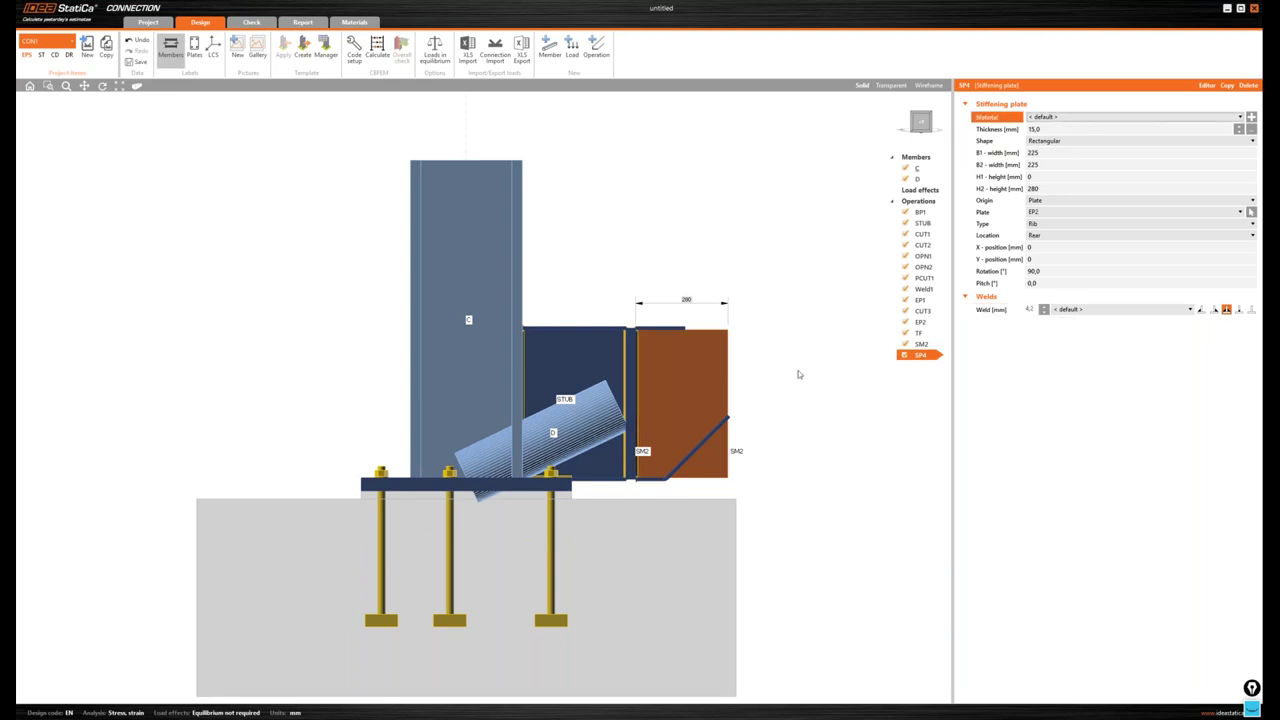
pyautogui.click(798, 370)
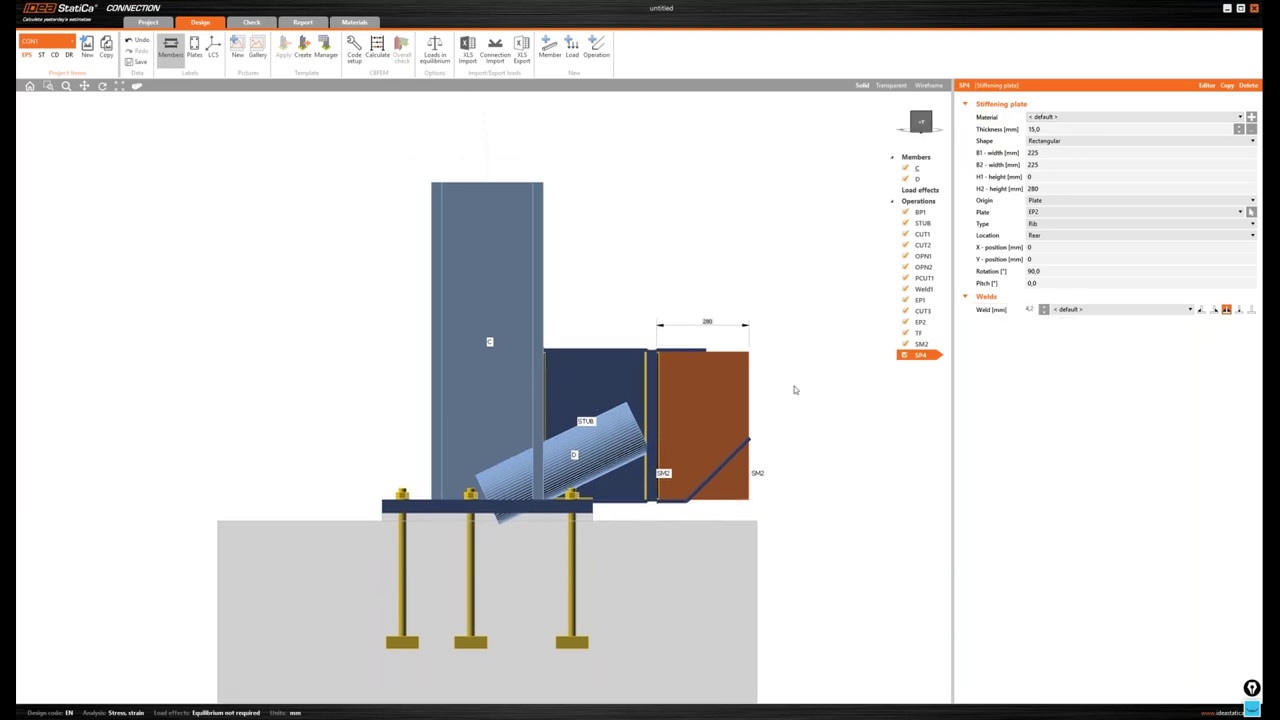
pyautogui.scroll(3, 795, 390)
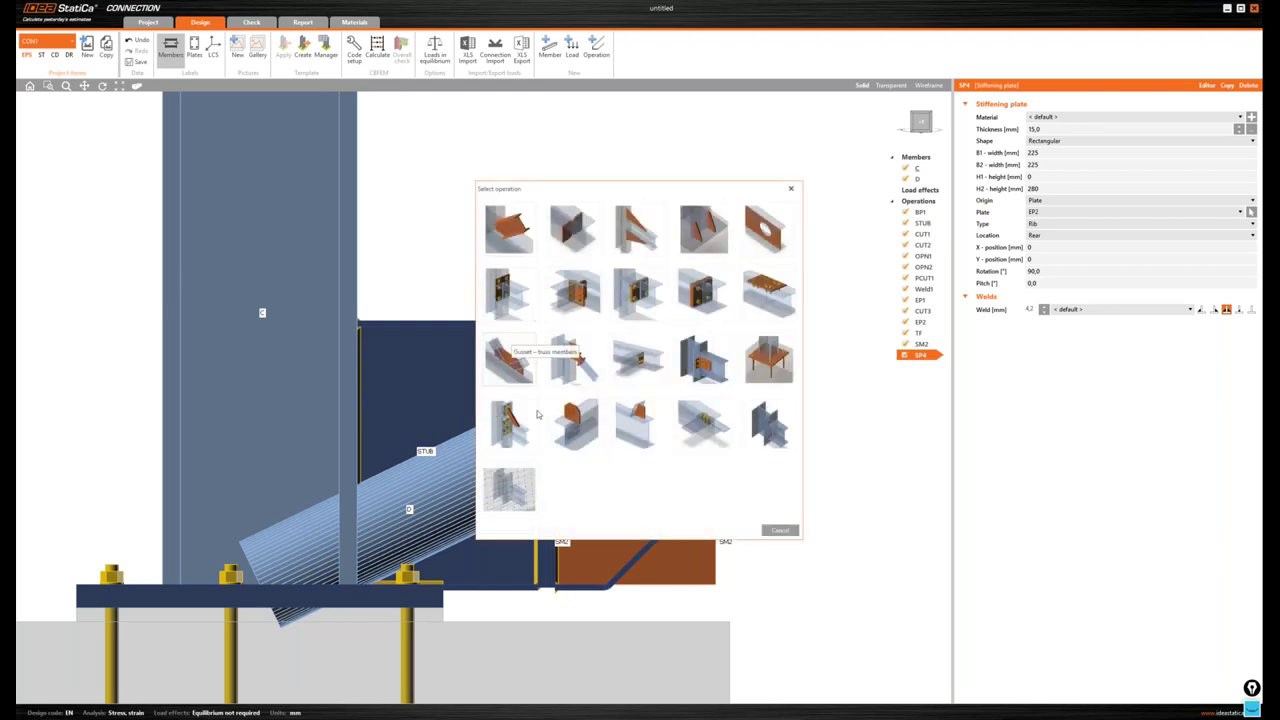
# - Add plate cut PCUT2 trimming SP4 by stiffening member SM2 using the Surface method
pyautogui.click(636, 421)
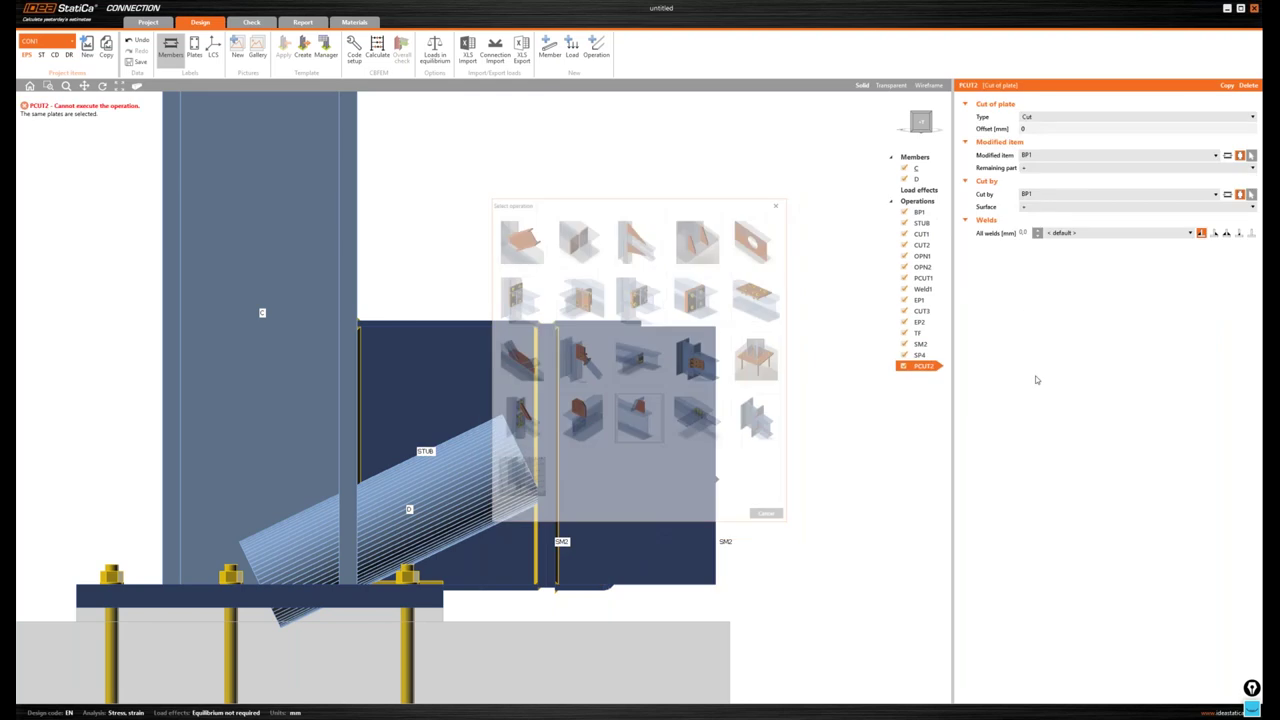
pyautogui.click(717, 360)
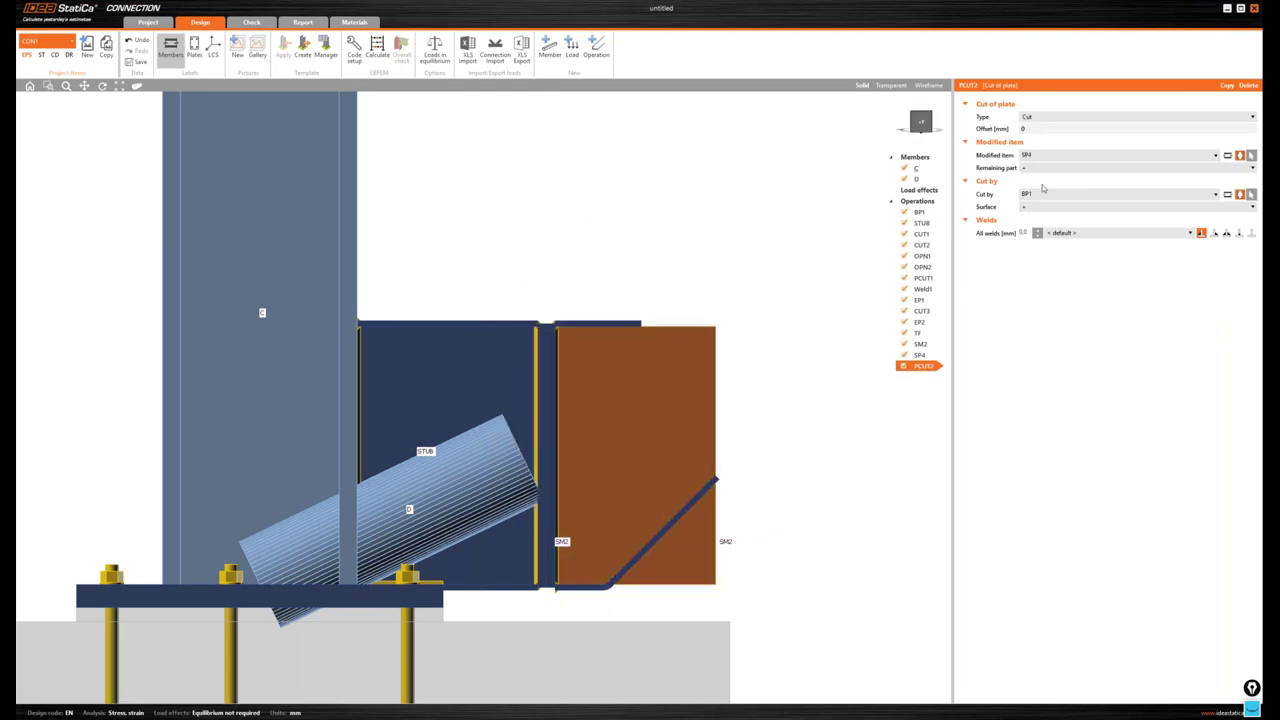
pyautogui.click(1228, 196)
pyautogui.click(1216, 195)
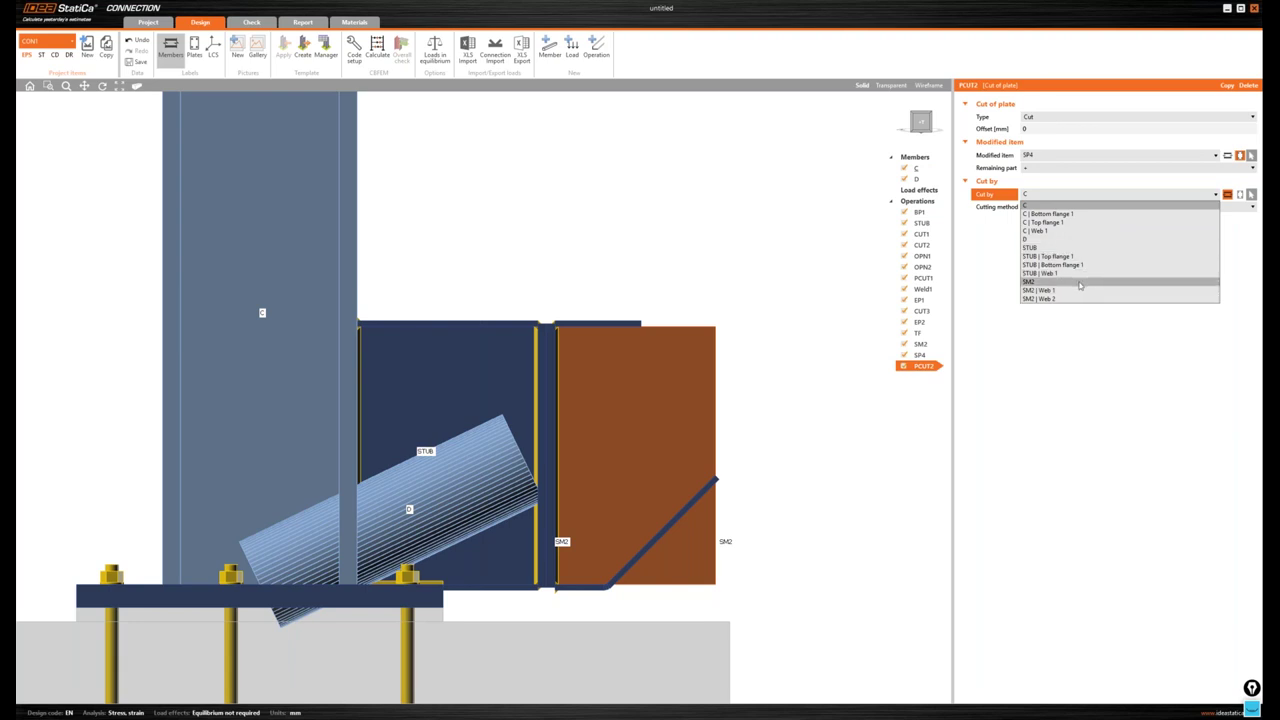
pyautogui.click(1040, 283)
pyautogui.click(1057, 208)
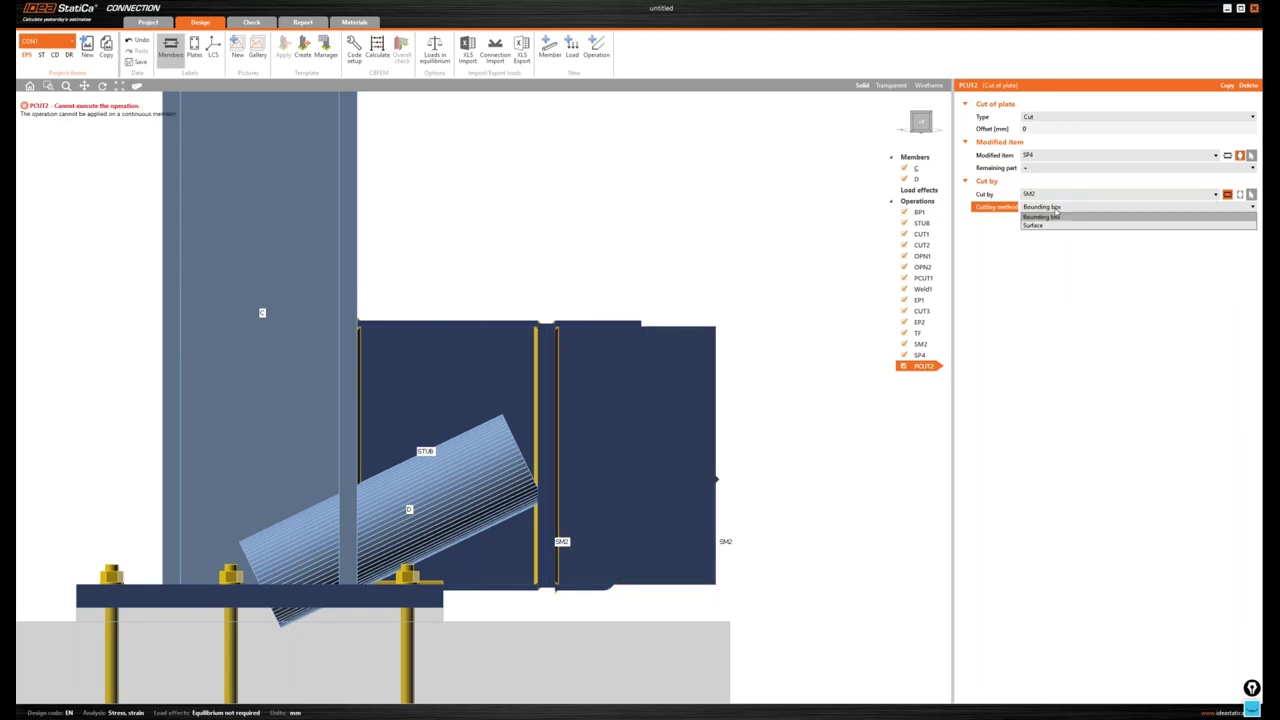
pyautogui.click(1035, 225)
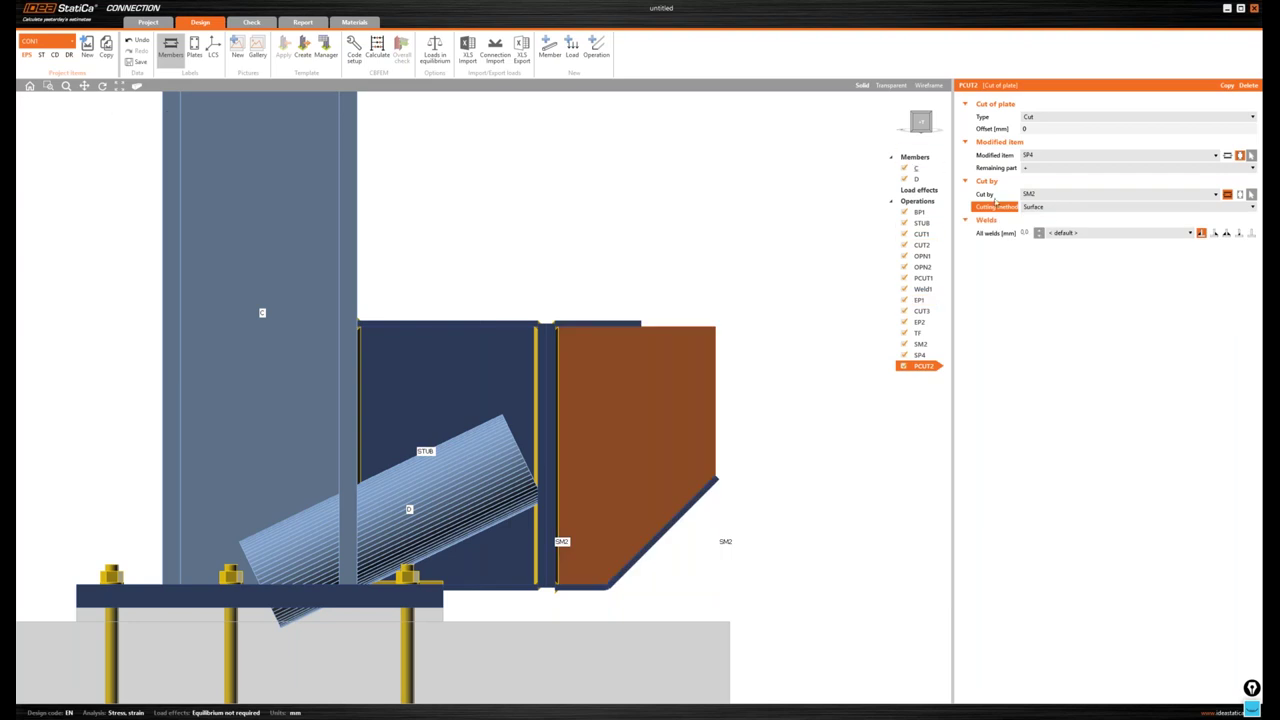
# - Weld the cut edge with 4,2 mm welds and orbit to inspect the result
pyautogui.click(1226, 233)
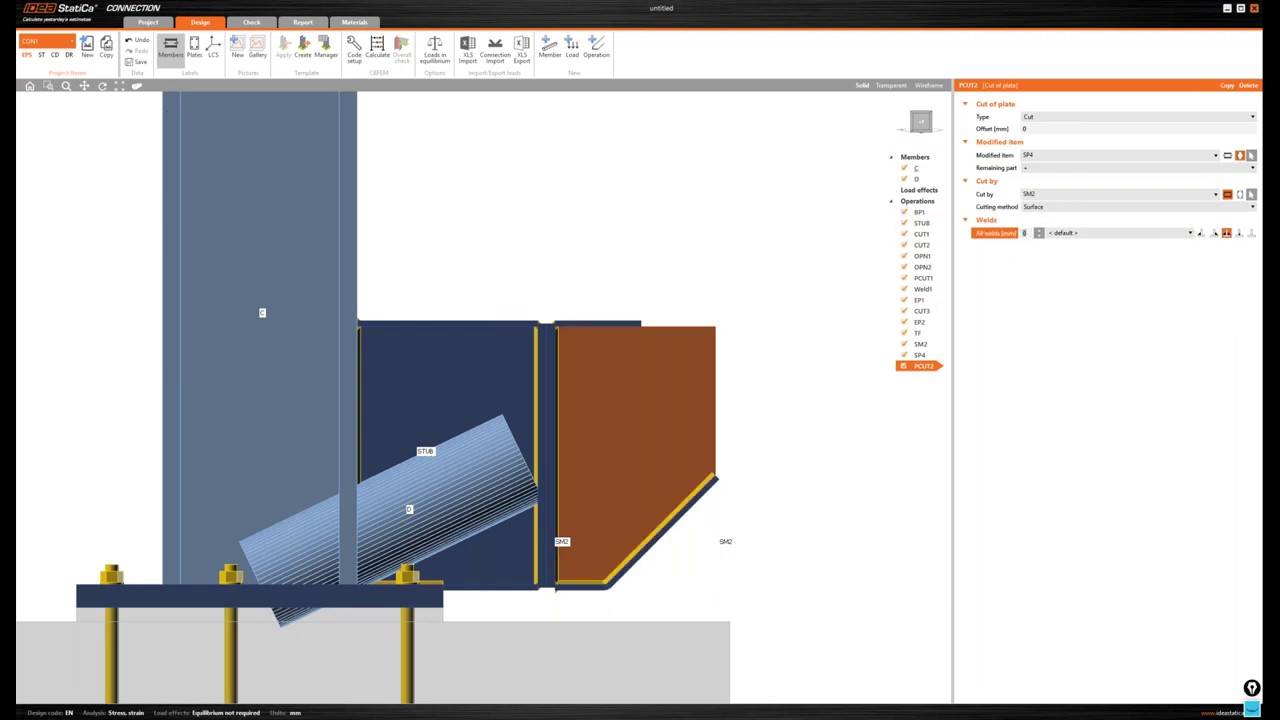
pyautogui.click(1025, 233)
pyautogui.write(',2')
pyautogui.press('Return')
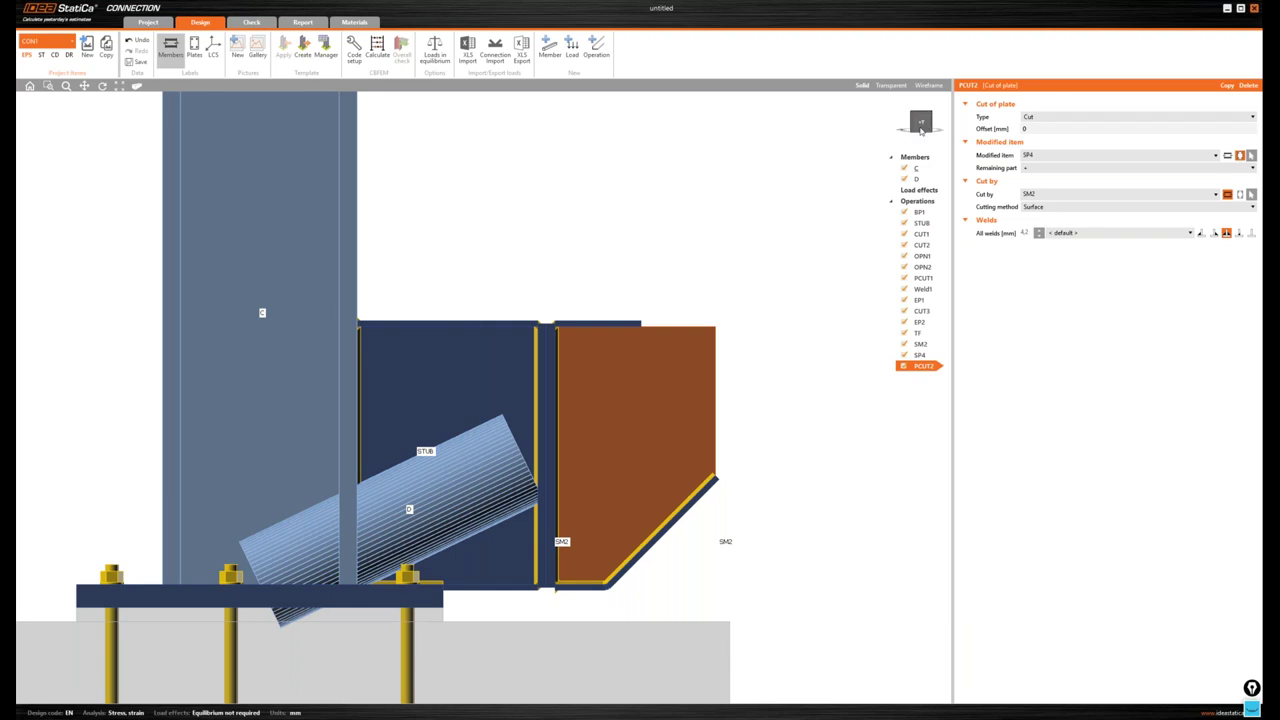
pyautogui.moveTo(924, 122); pyautogui.dragTo(927, 130)
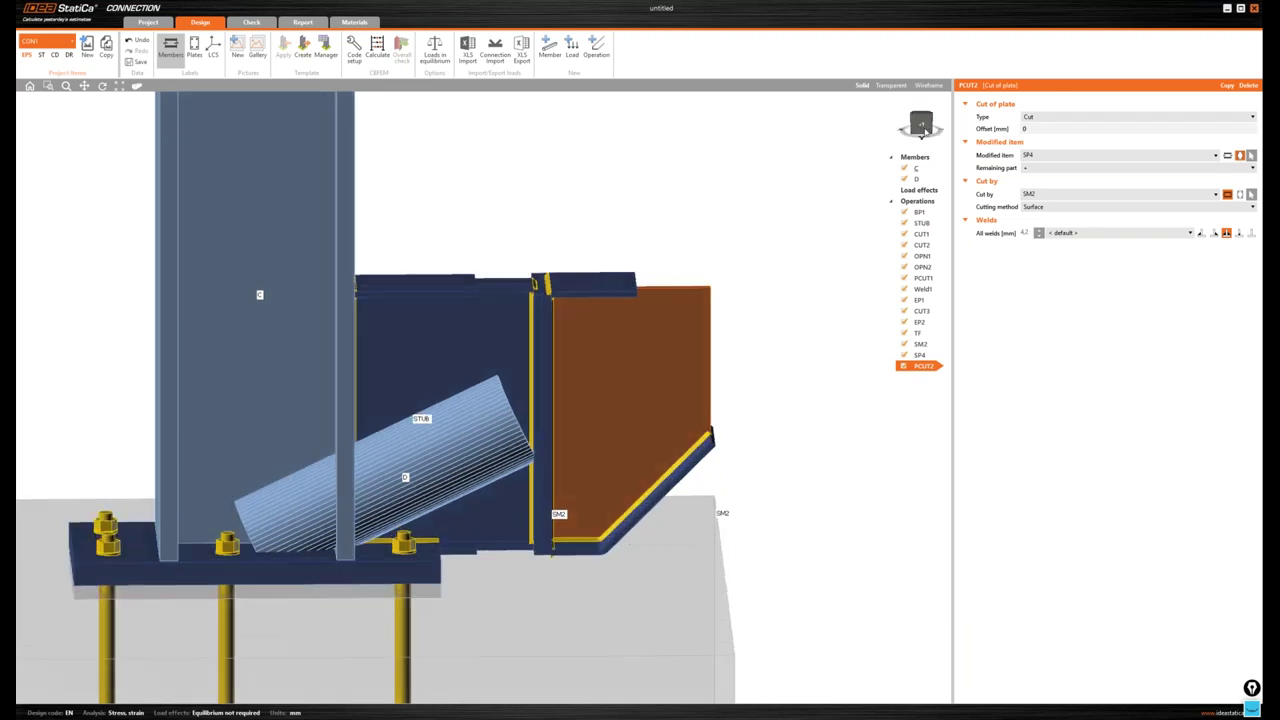
pyautogui.click(926, 130)
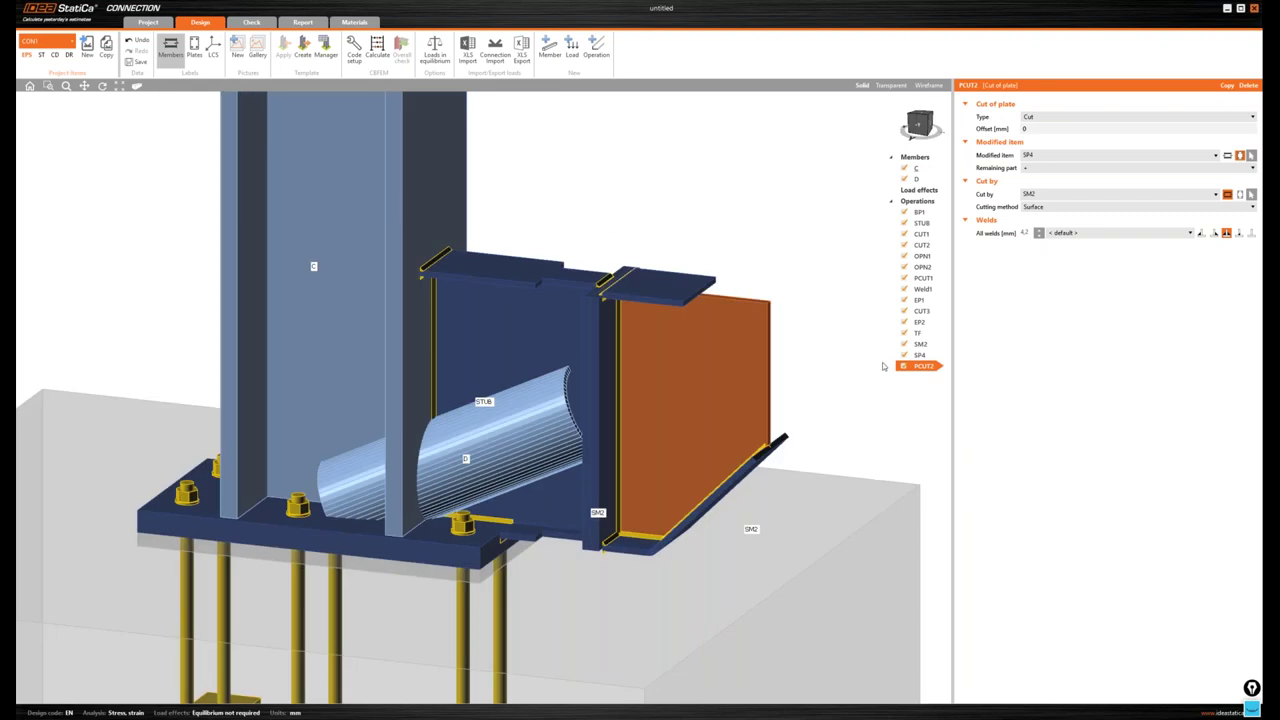
pyautogui.scroll(2, 883, 366)
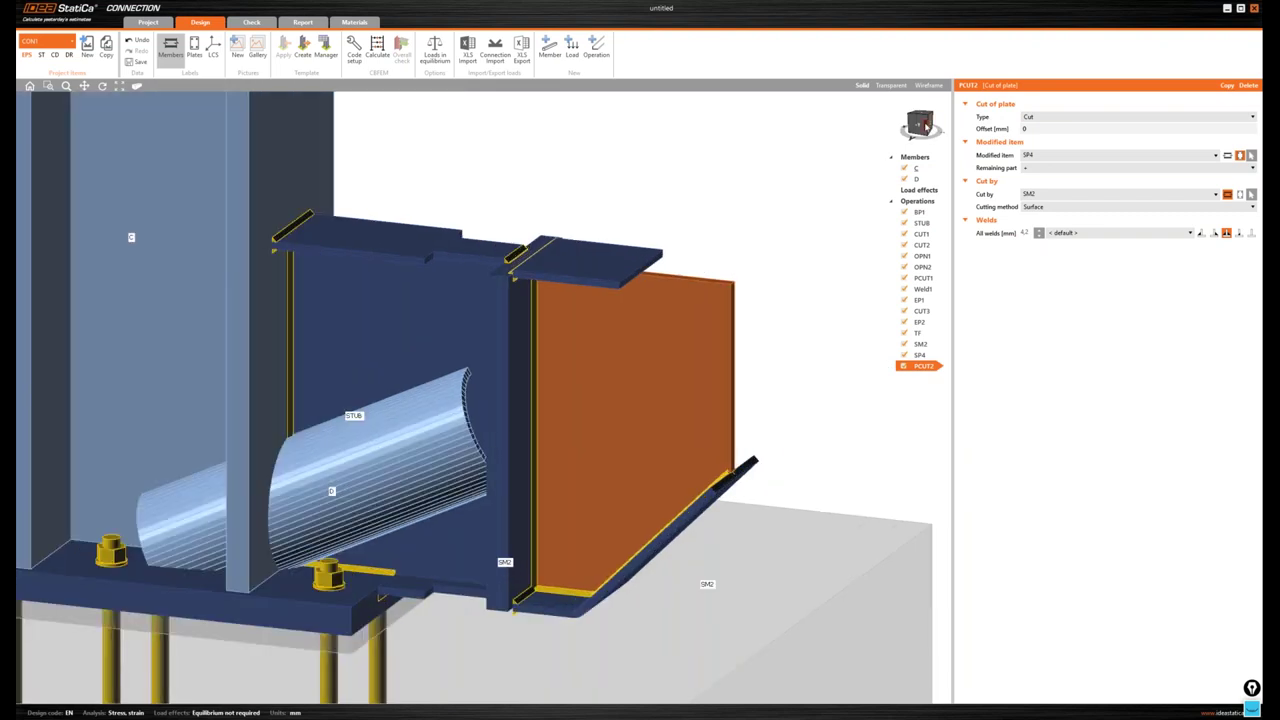
pyautogui.click(925, 124)
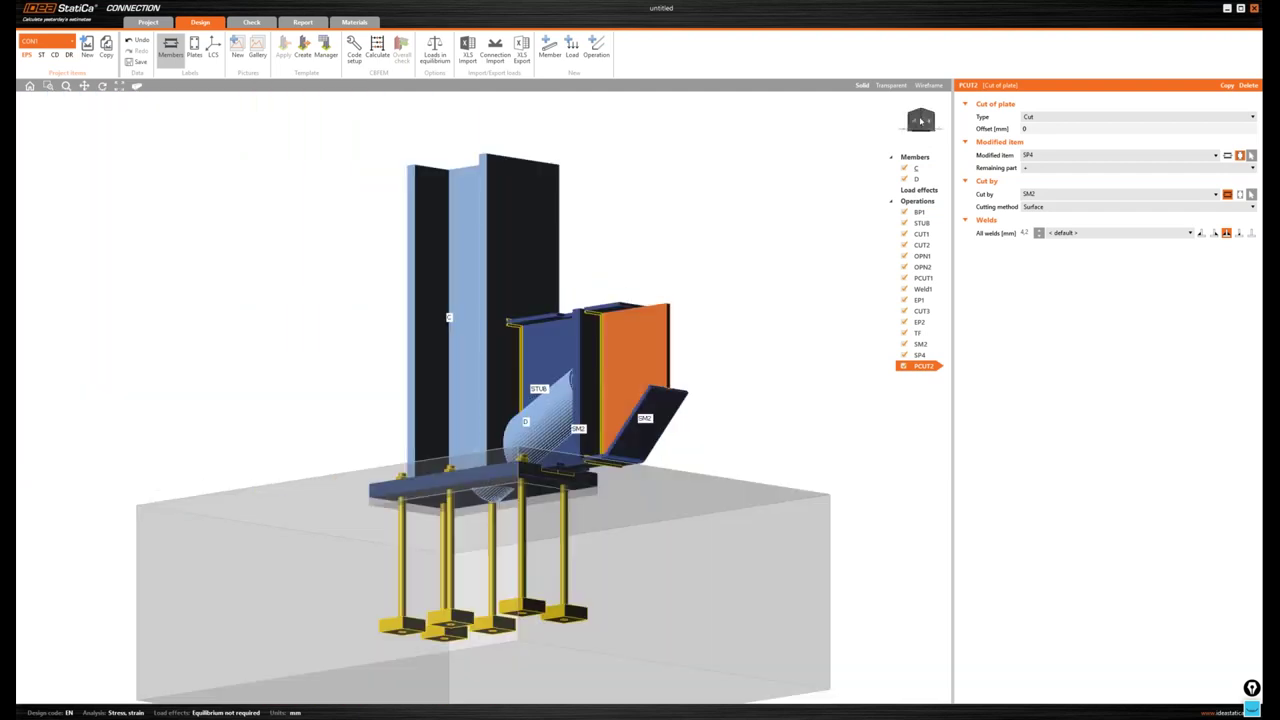
pyautogui.scroll(3, 651, 274)
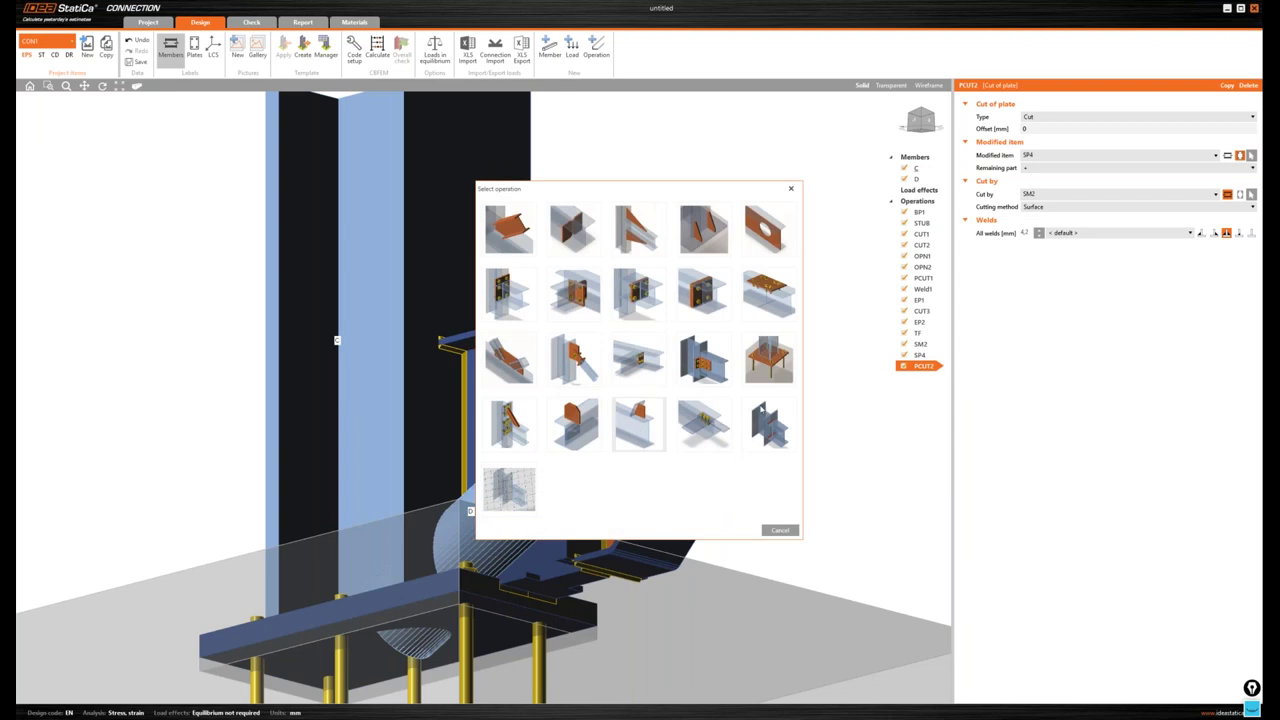
# - Add cut-of-plate PCUT3 trimming SP4 by stiffener TF along a surface, with weld operation type
pyautogui.click(640, 425)
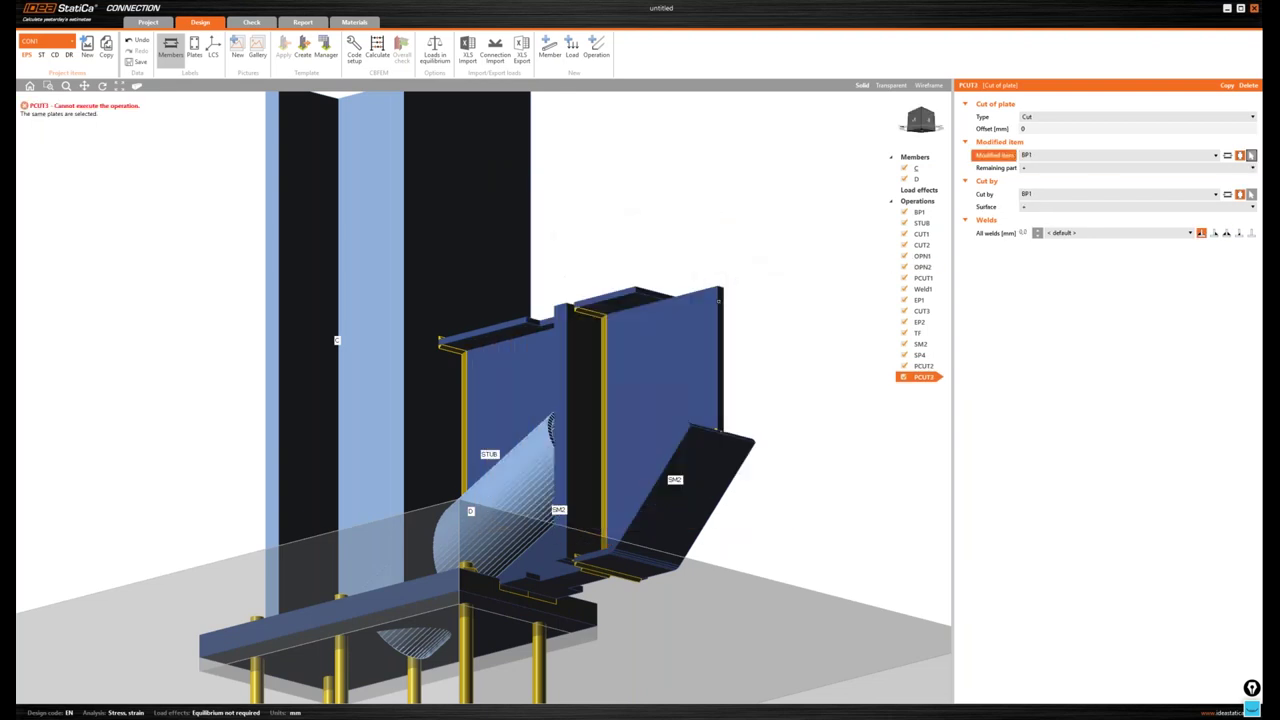
pyautogui.click(724, 311)
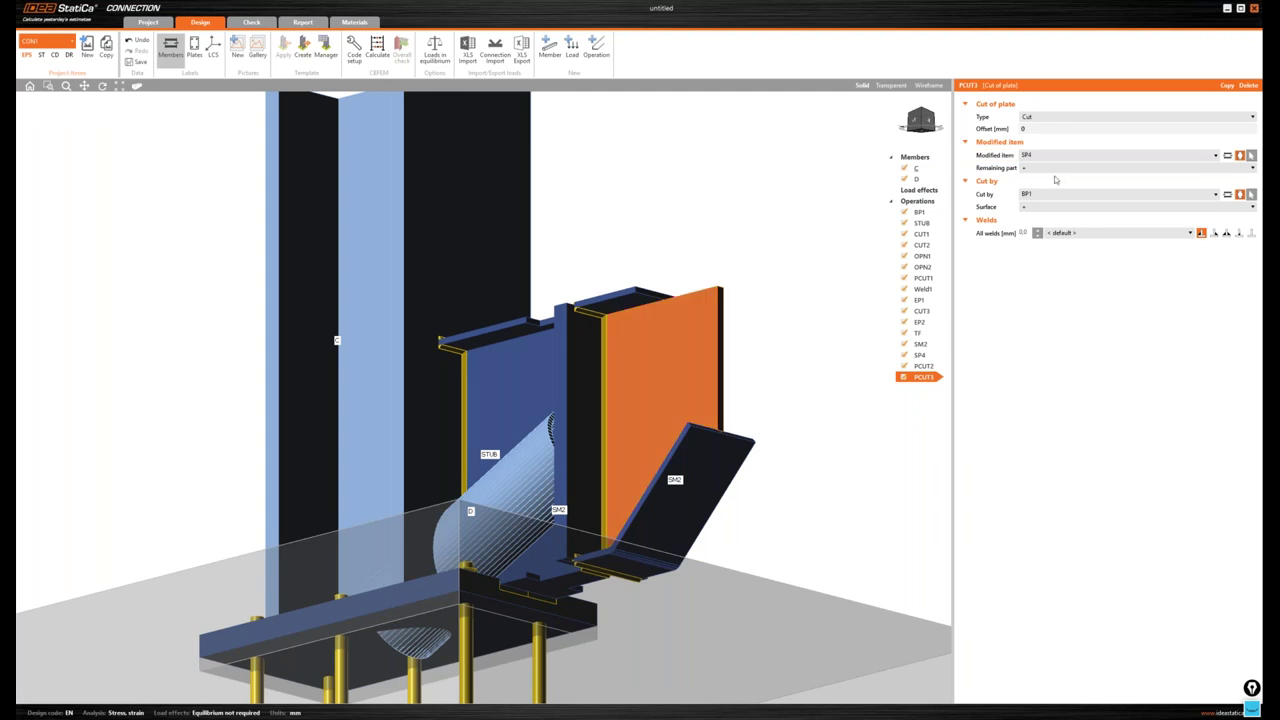
pyautogui.click(1251, 194)
pyautogui.click(1030, 168)
pyautogui.click(1035, 208)
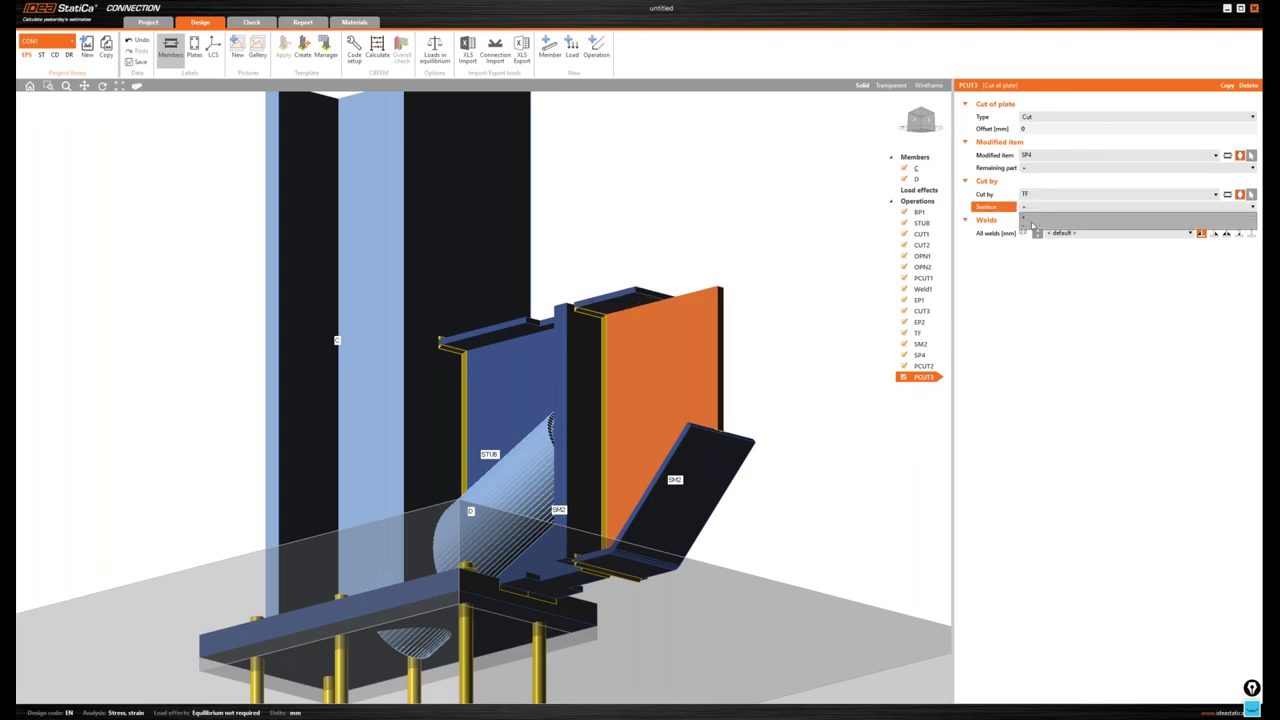
pyautogui.click(1034, 226)
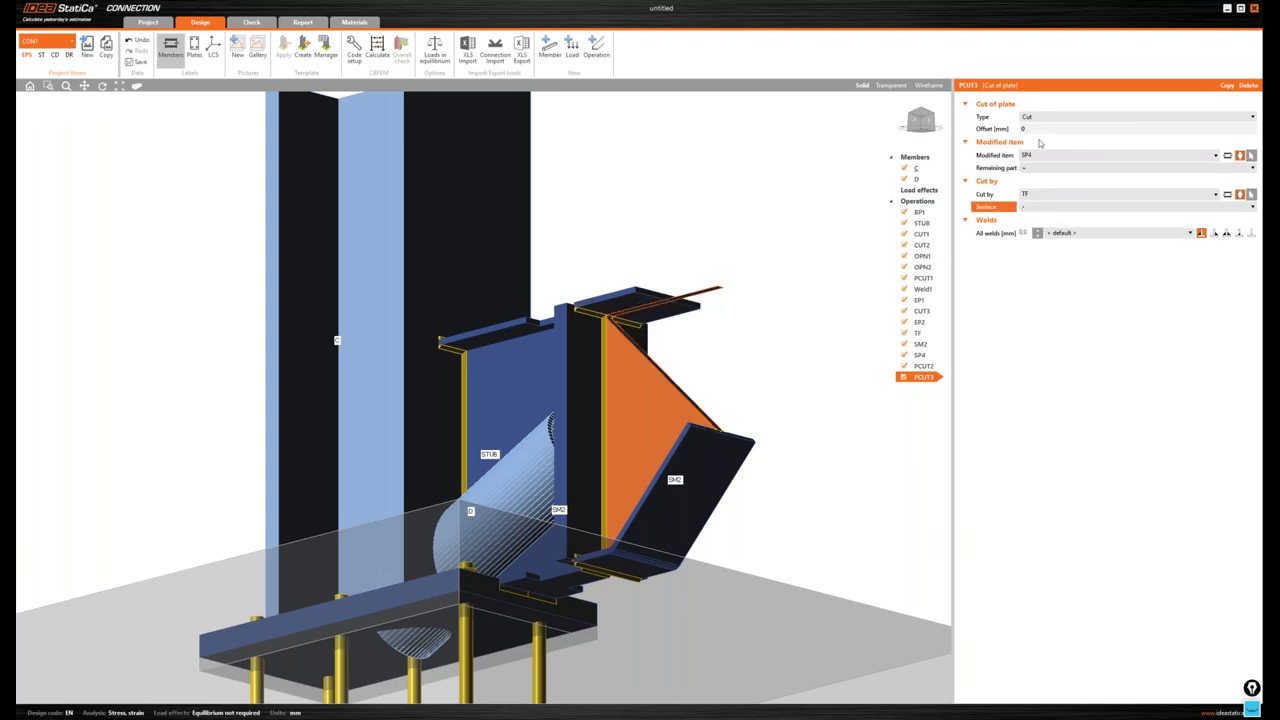
pyautogui.click(1040, 117)
pyautogui.click(1040, 142)
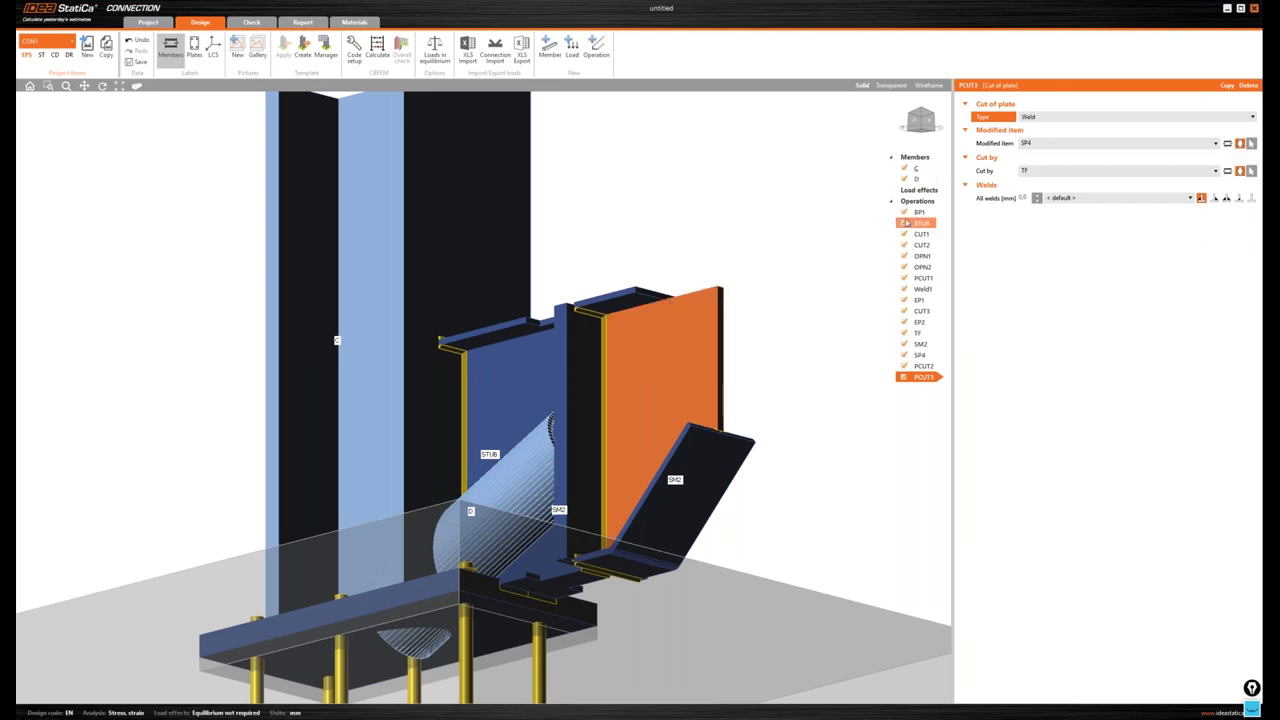
# - Set PCUT3's welds to double fillet with size 8, checking front and side views
pyautogui.click(1227, 197)
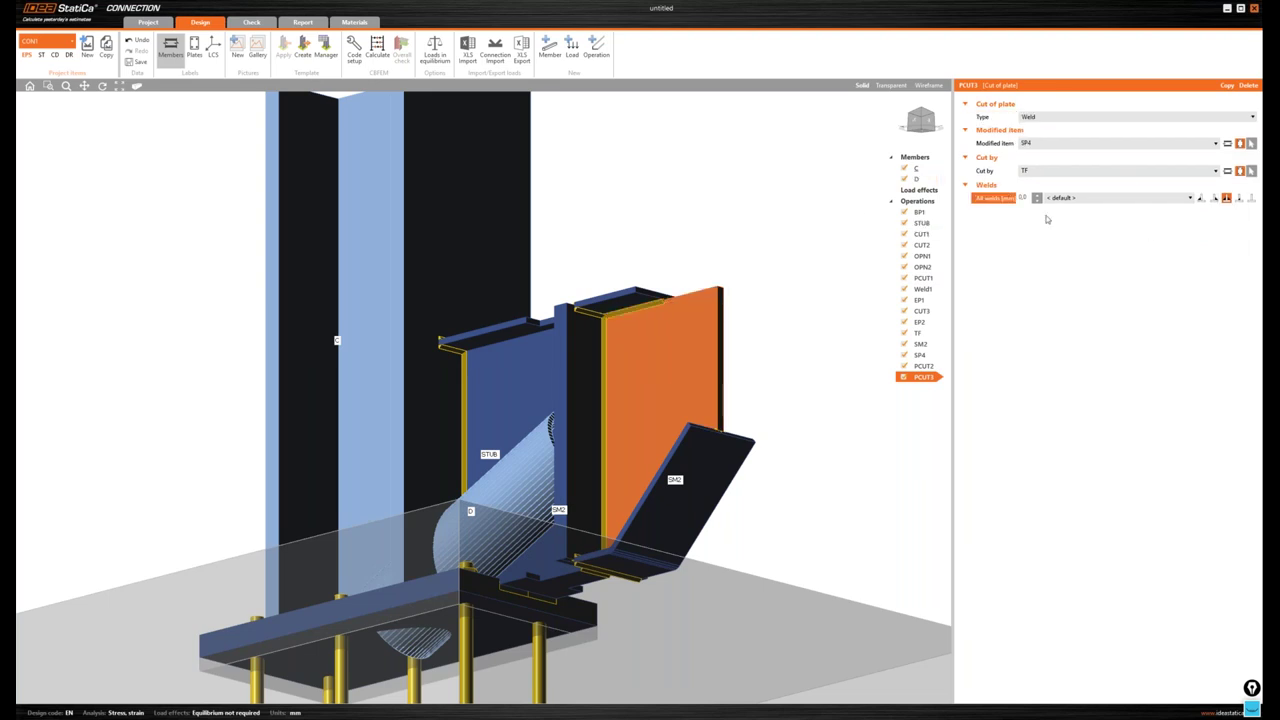
pyautogui.click(1022, 197)
pyautogui.write('8')
pyautogui.press('Return')
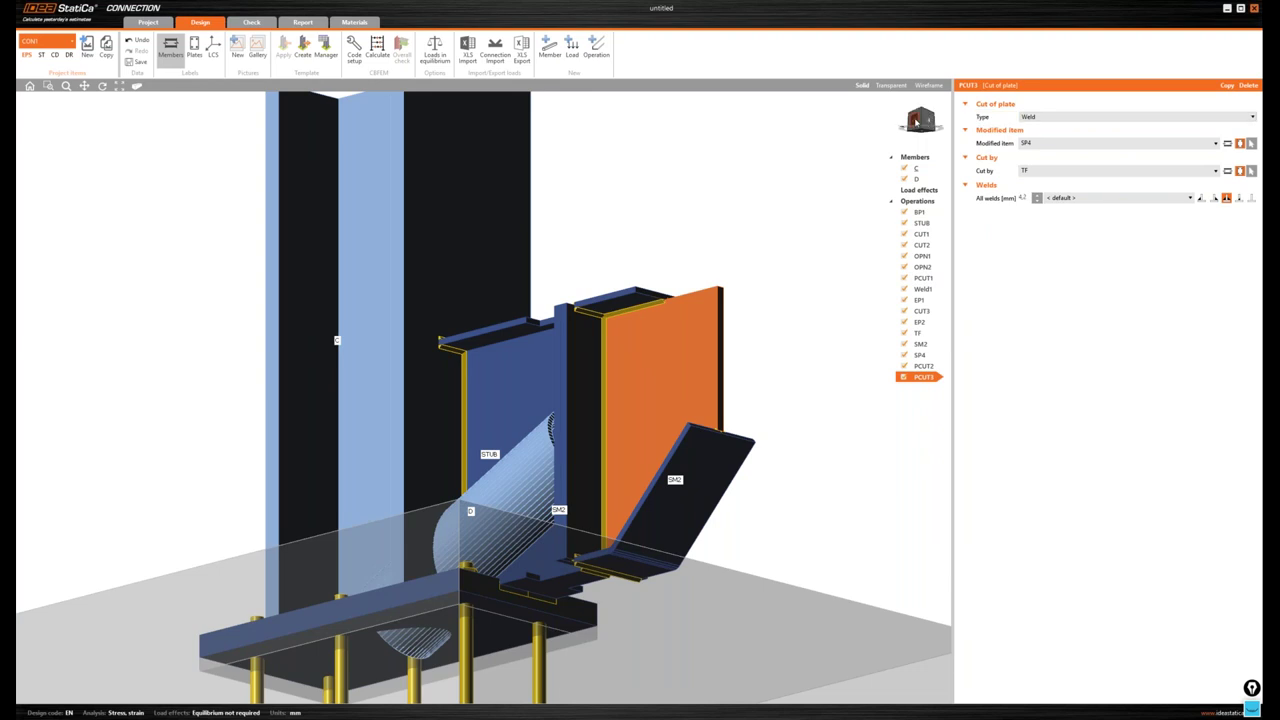
pyautogui.click(916, 122)
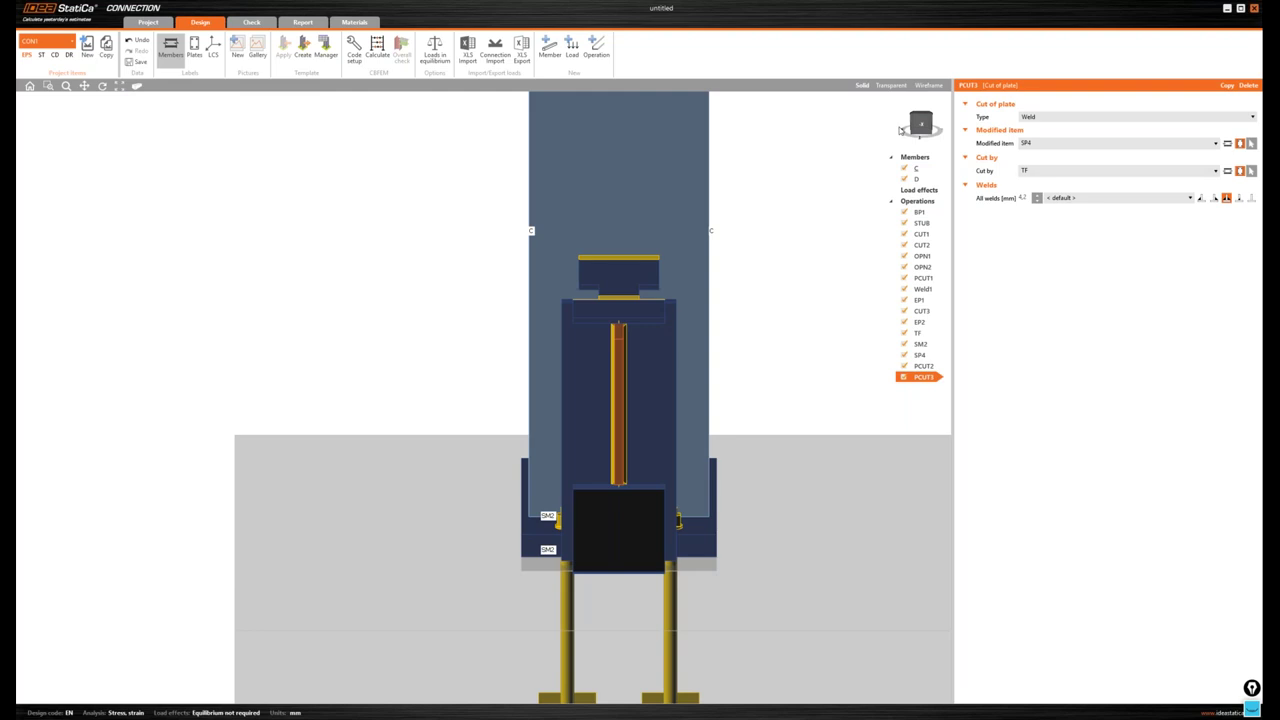
pyautogui.click(901, 130)
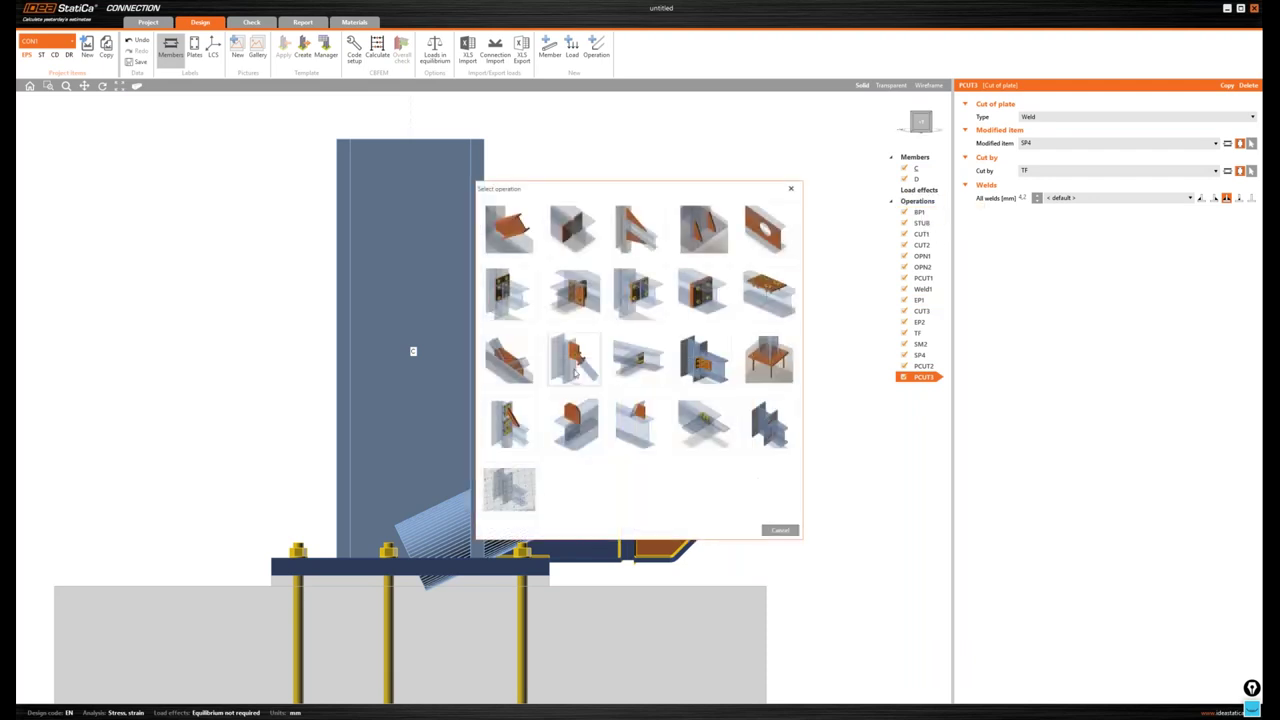
# - Add a connecting plate on member D that connects to an existing plate
pyautogui.click(625, 355)
pyautogui.click(1108, 117)
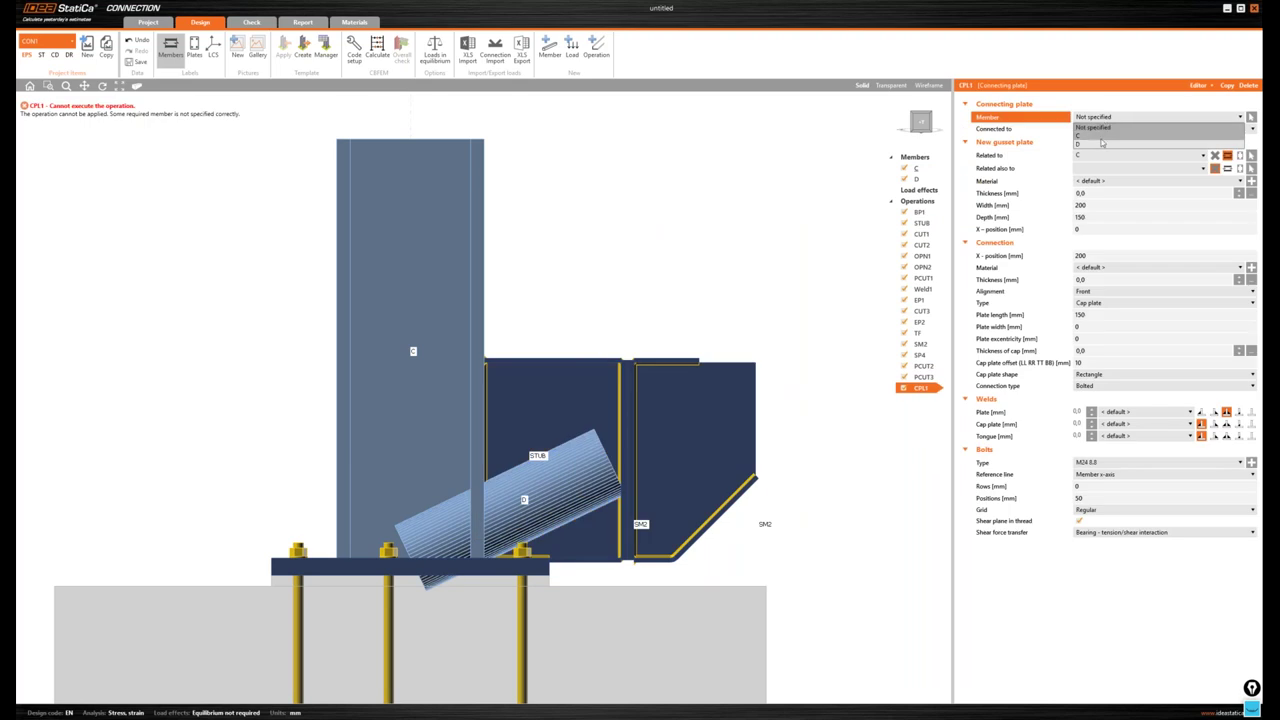
pyautogui.click(1101, 146)
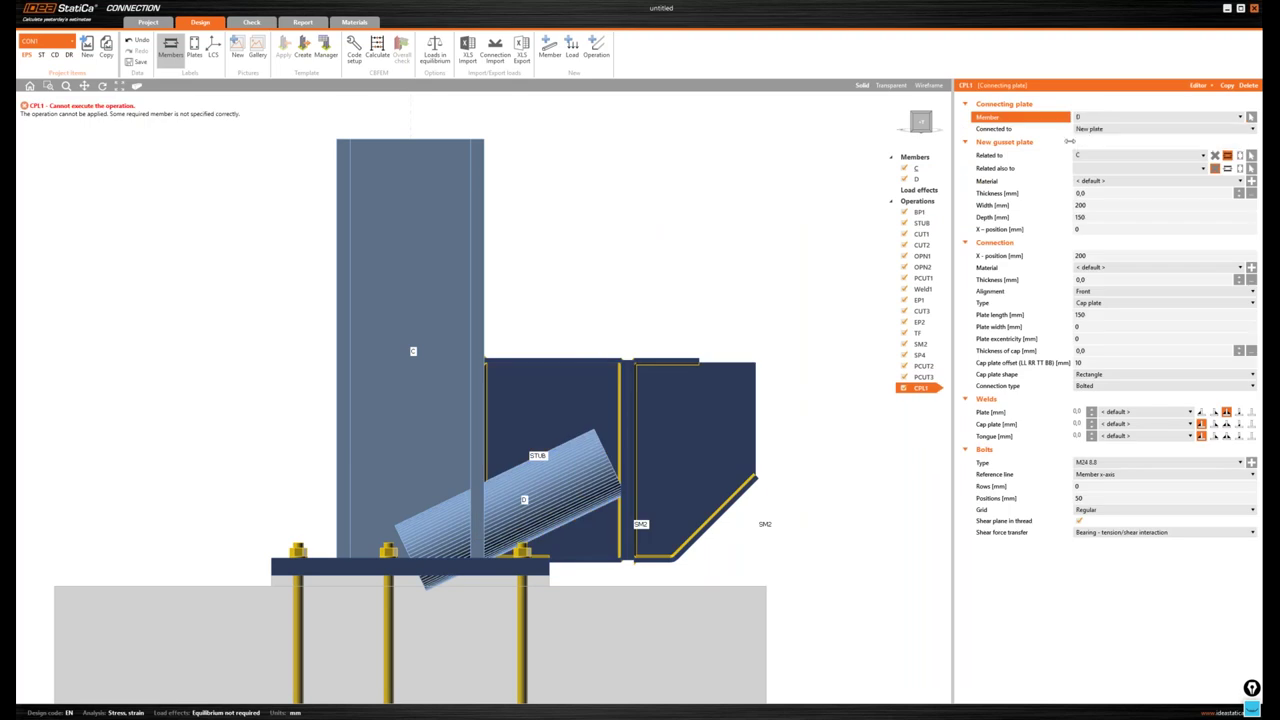
pyautogui.click(1100, 129)
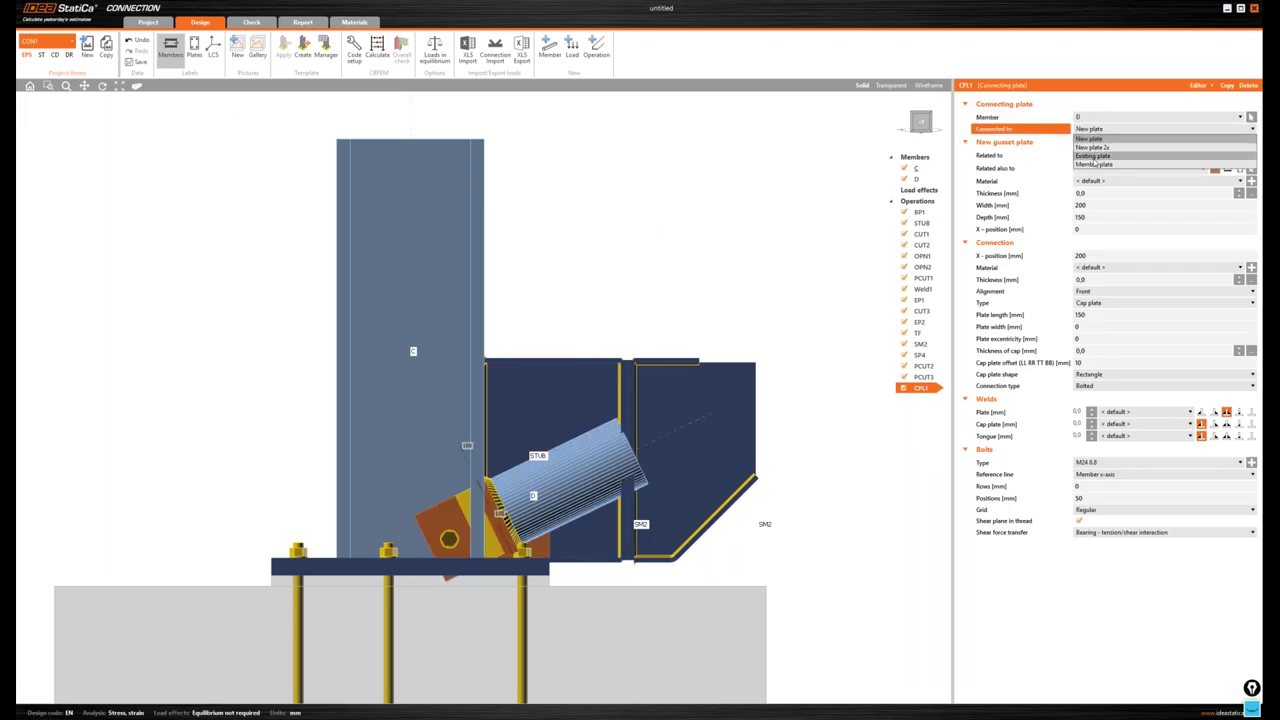
pyautogui.click(1093, 156)
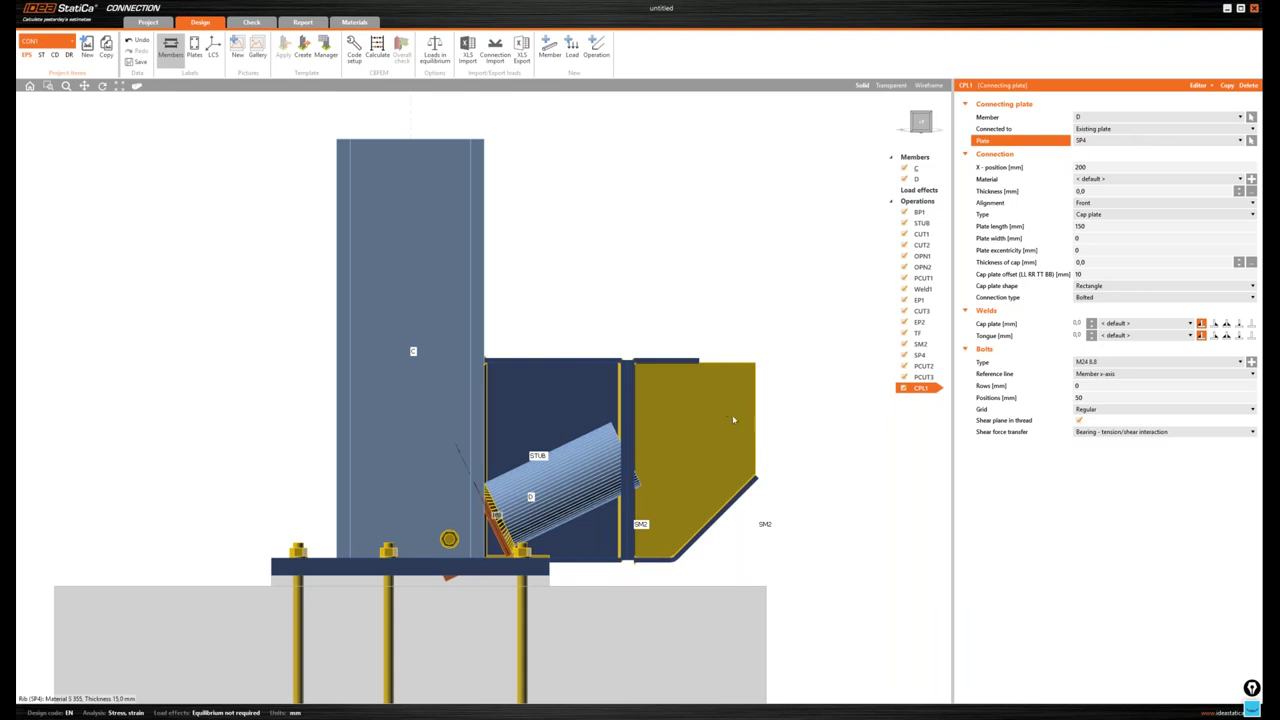
# - Show the model transparent and set plate width 200, cap thickness 15 and cap offset 15,5
pyautogui.click(896, 87)
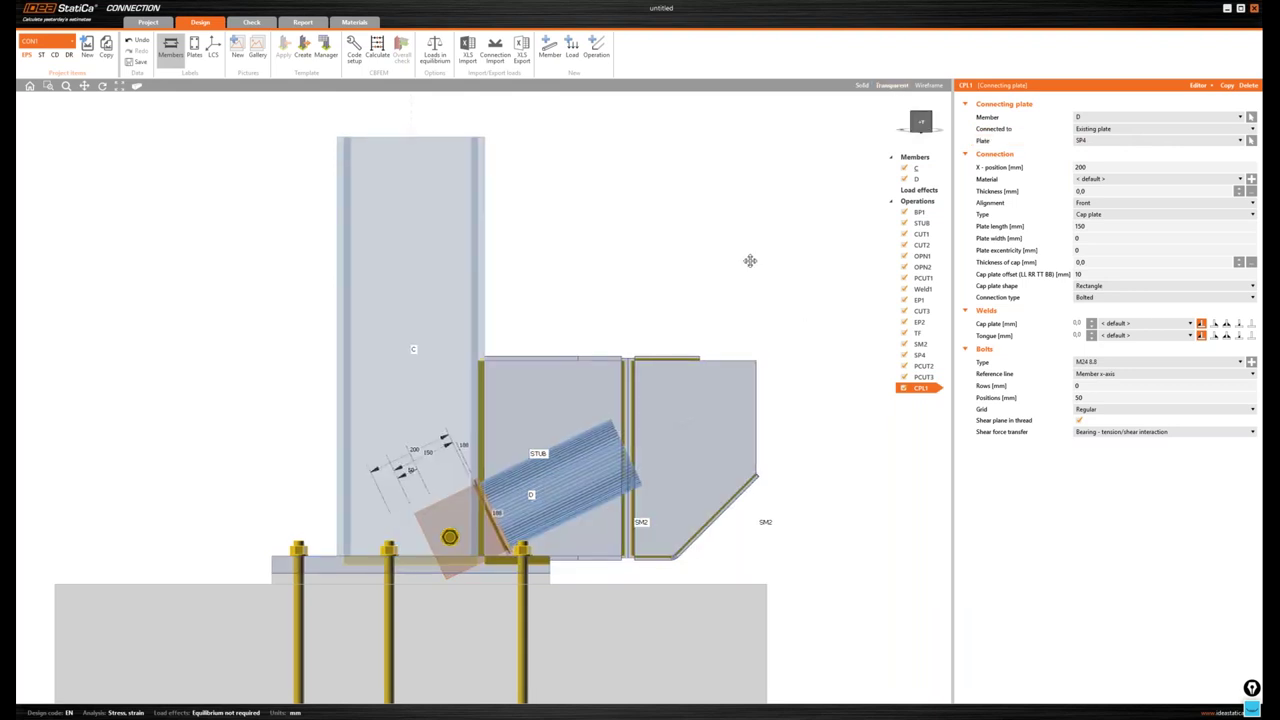
pyautogui.moveTo(750, 260); pyautogui.dragTo(777, 215, button='middle')
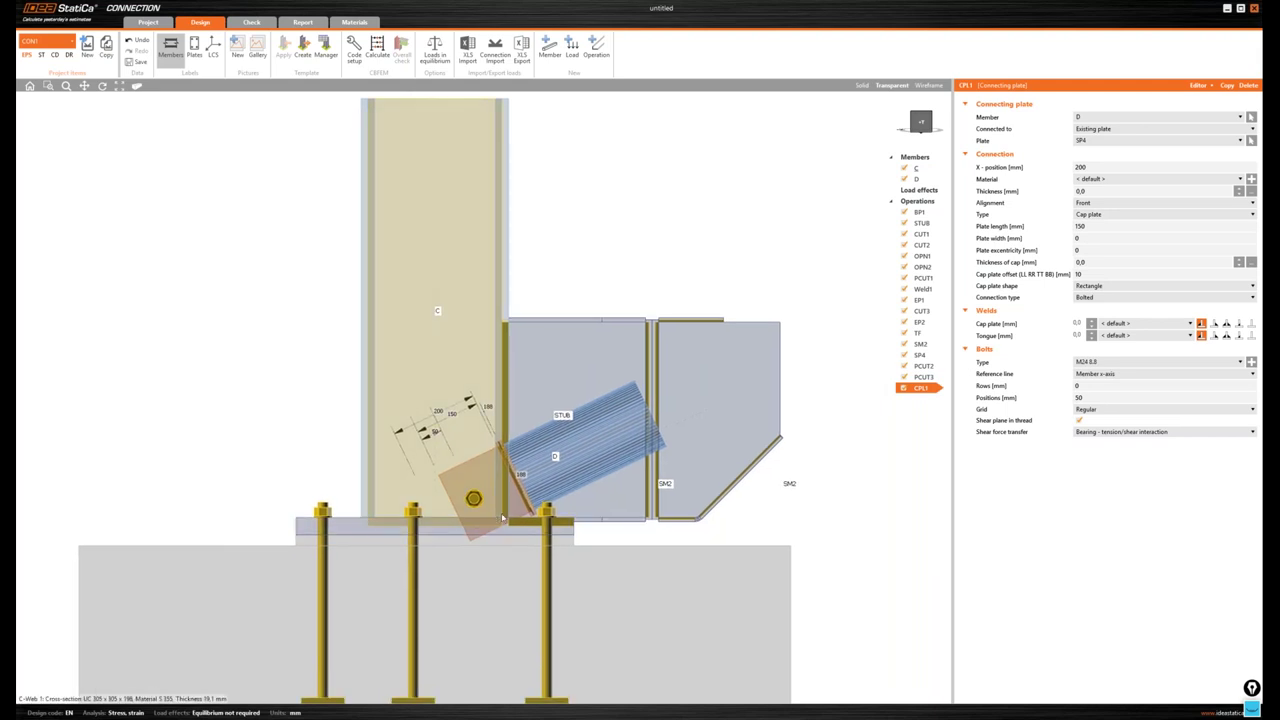
pyautogui.scroll(3, 503, 517)
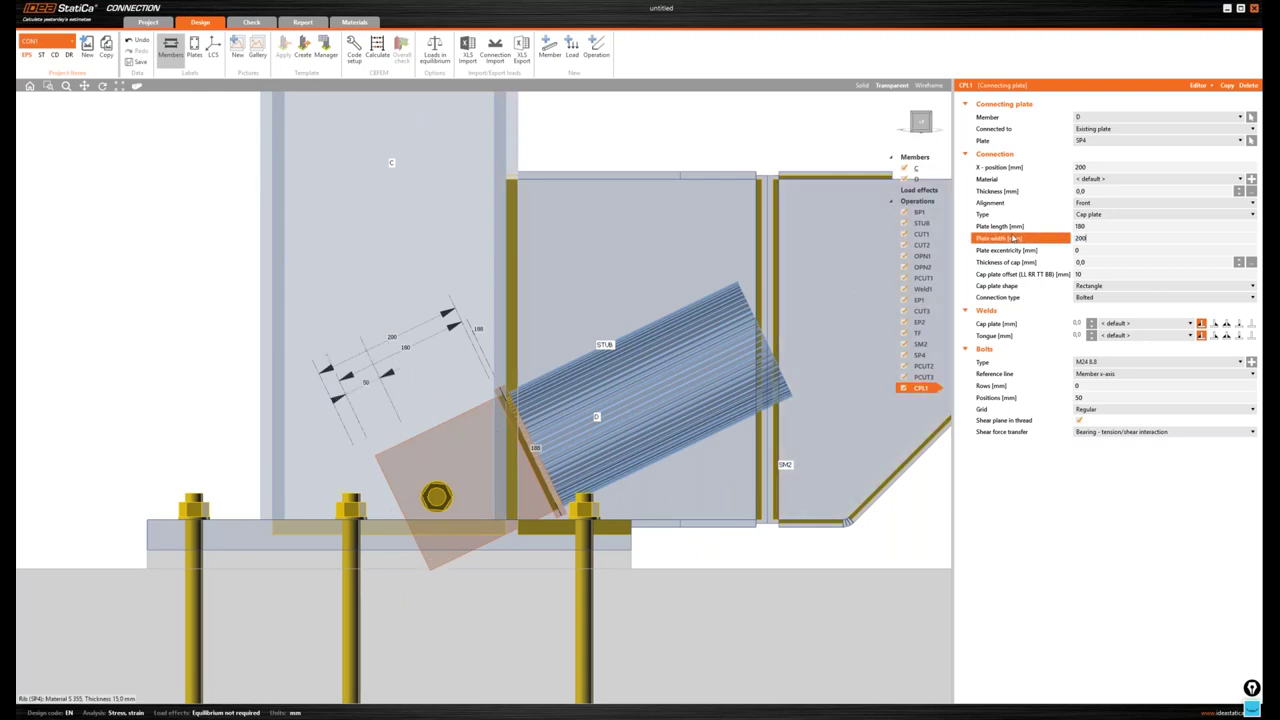
pyautogui.press('Return')
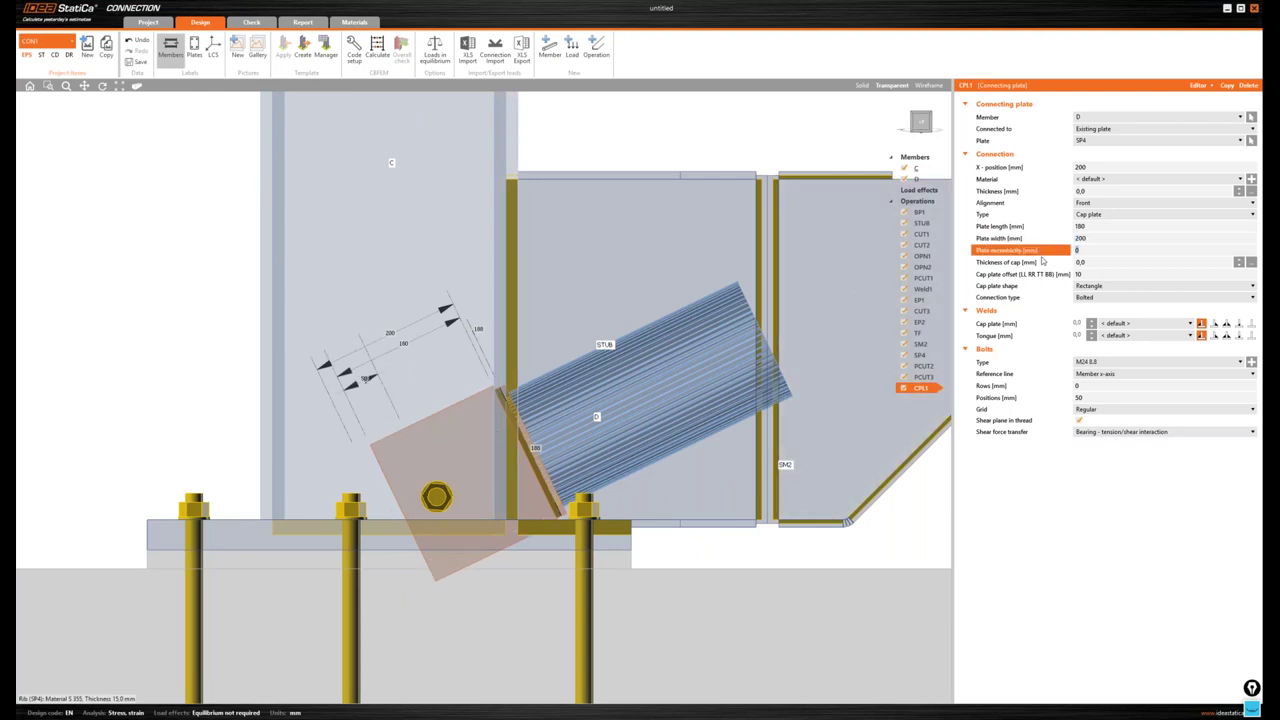
pyautogui.click(1062, 264)
pyautogui.write('15')
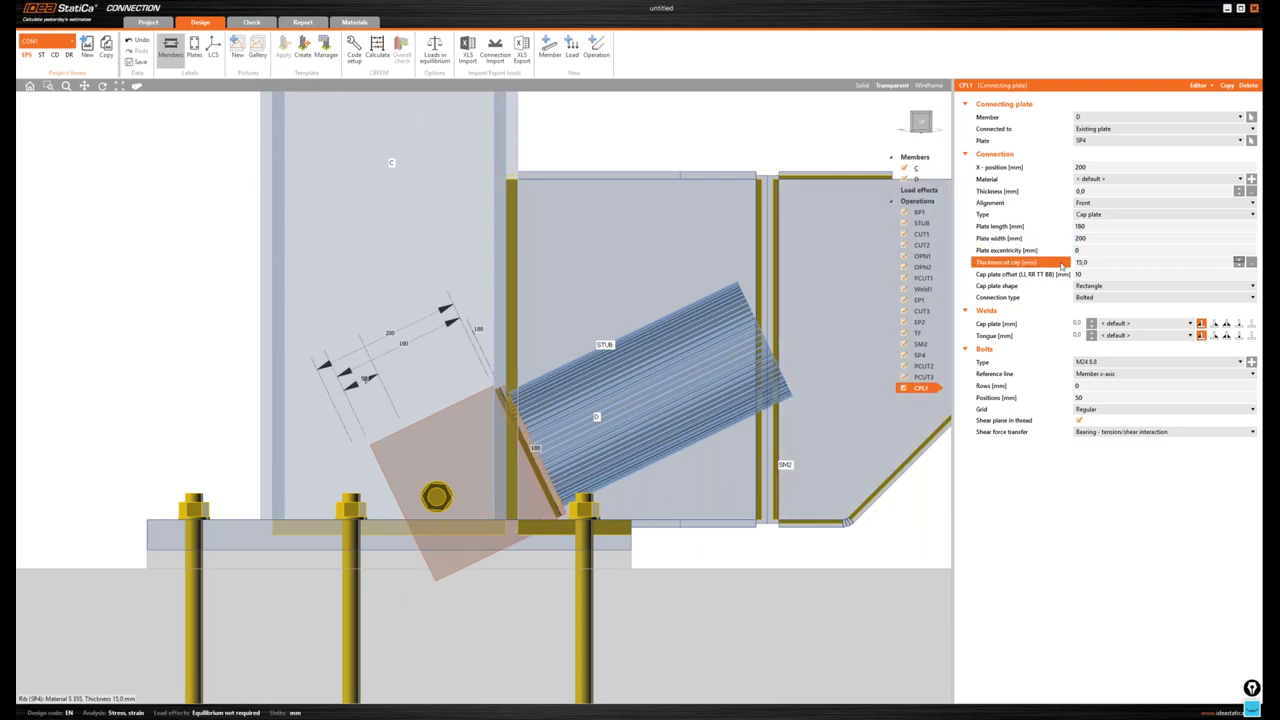
pyautogui.click(1052, 276)
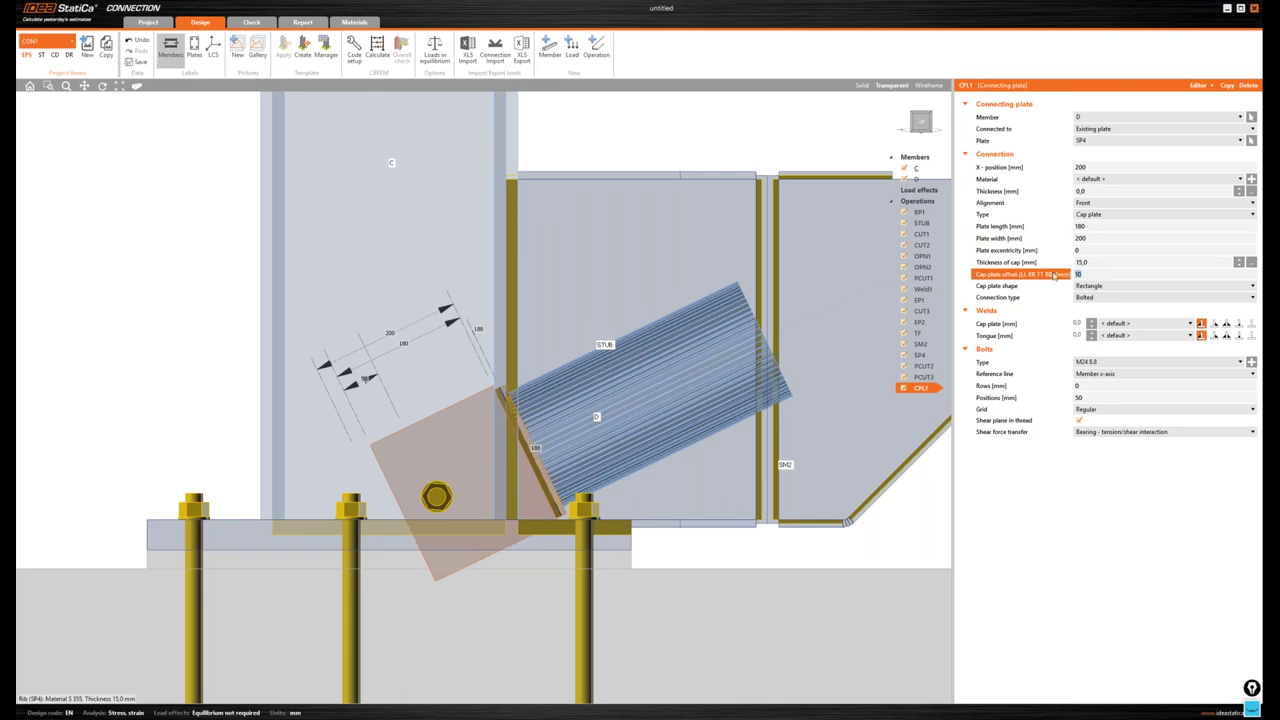
pyautogui.write('15,5')
pyautogui.press('Tab')
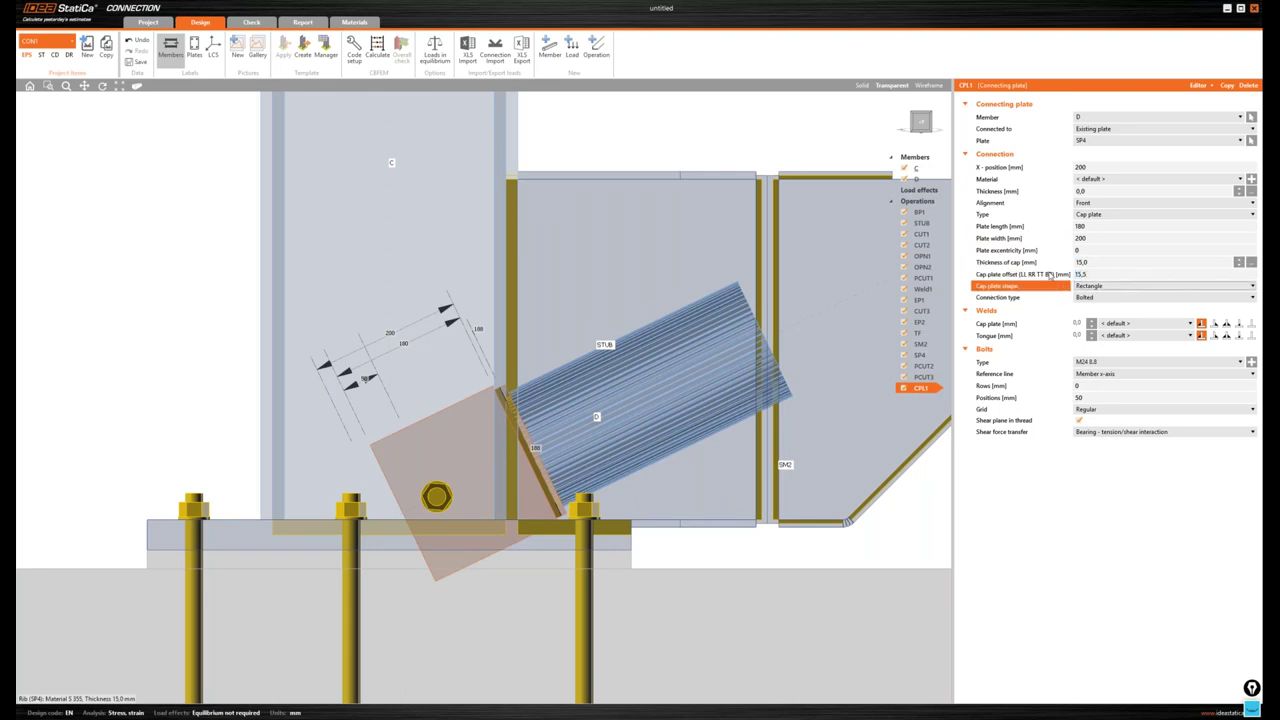
# - Lay out CPL1's bolts in rows -50 and 100 at positions 50 and 70
pyautogui.click(1041, 388)
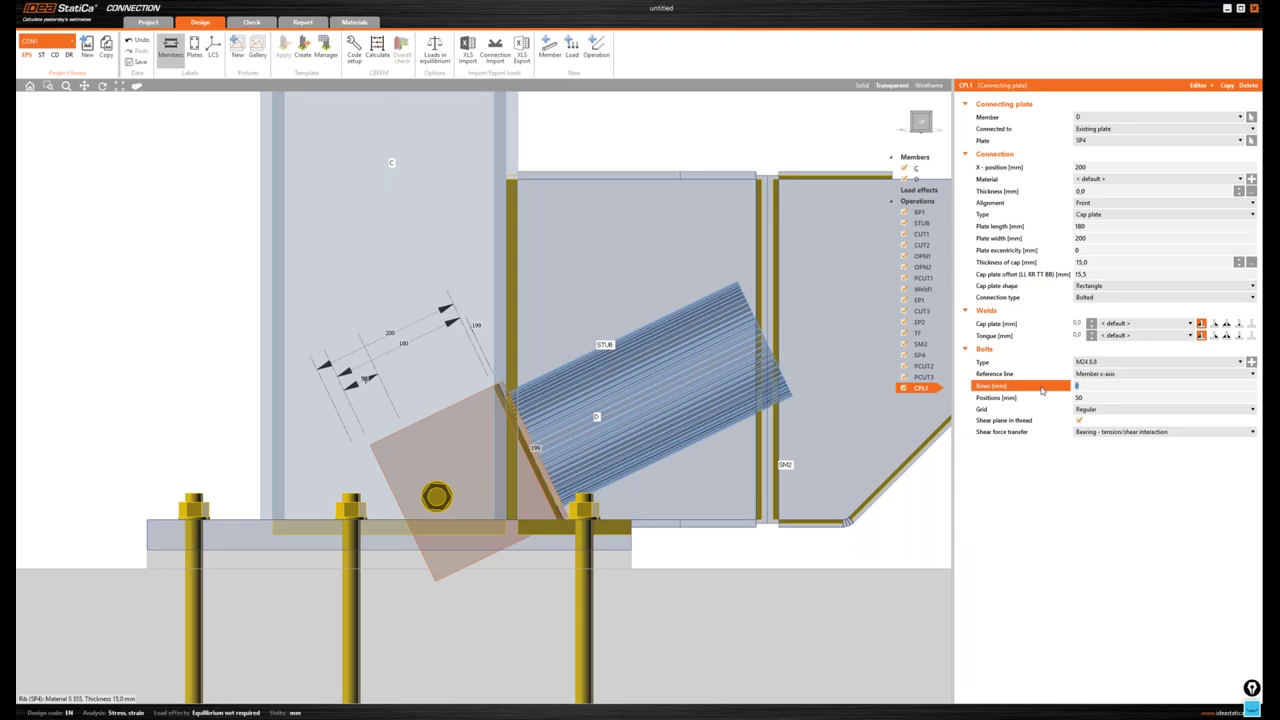
pyautogui.write('-50')
pyautogui.press('Tab')
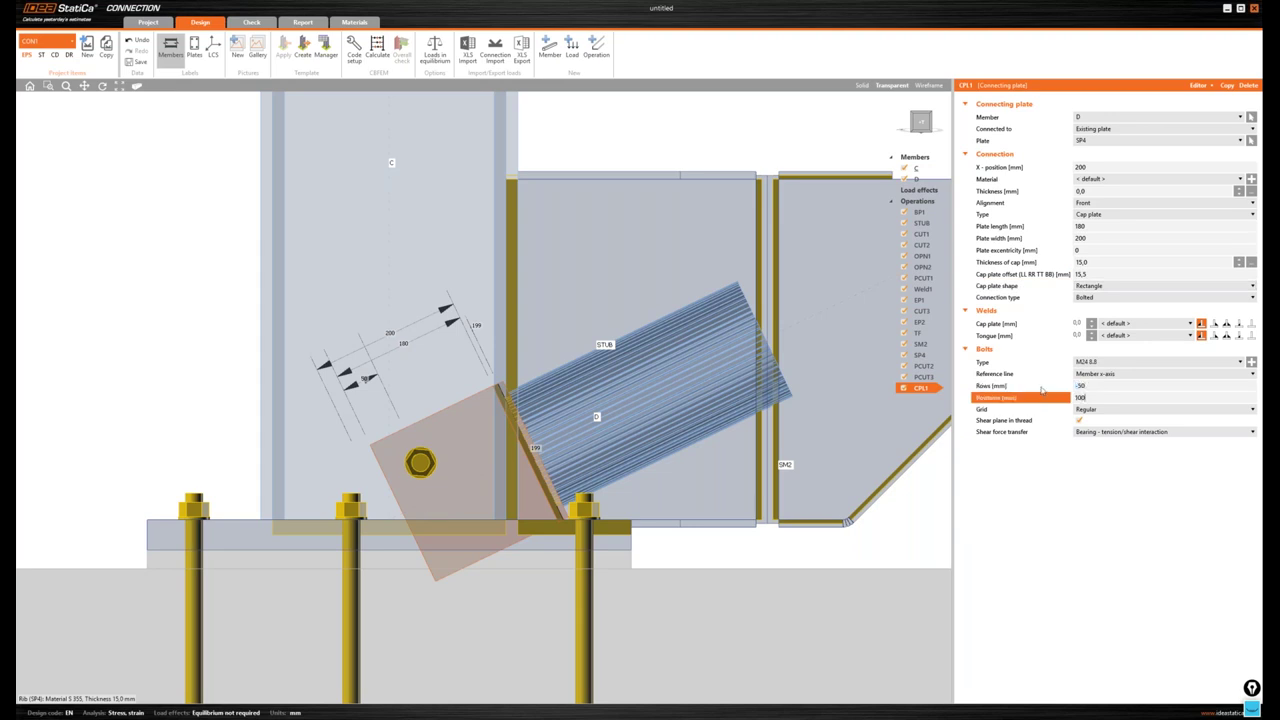
pyautogui.click(1099, 385)
pyautogui.write('100')
pyautogui.press('Tab')
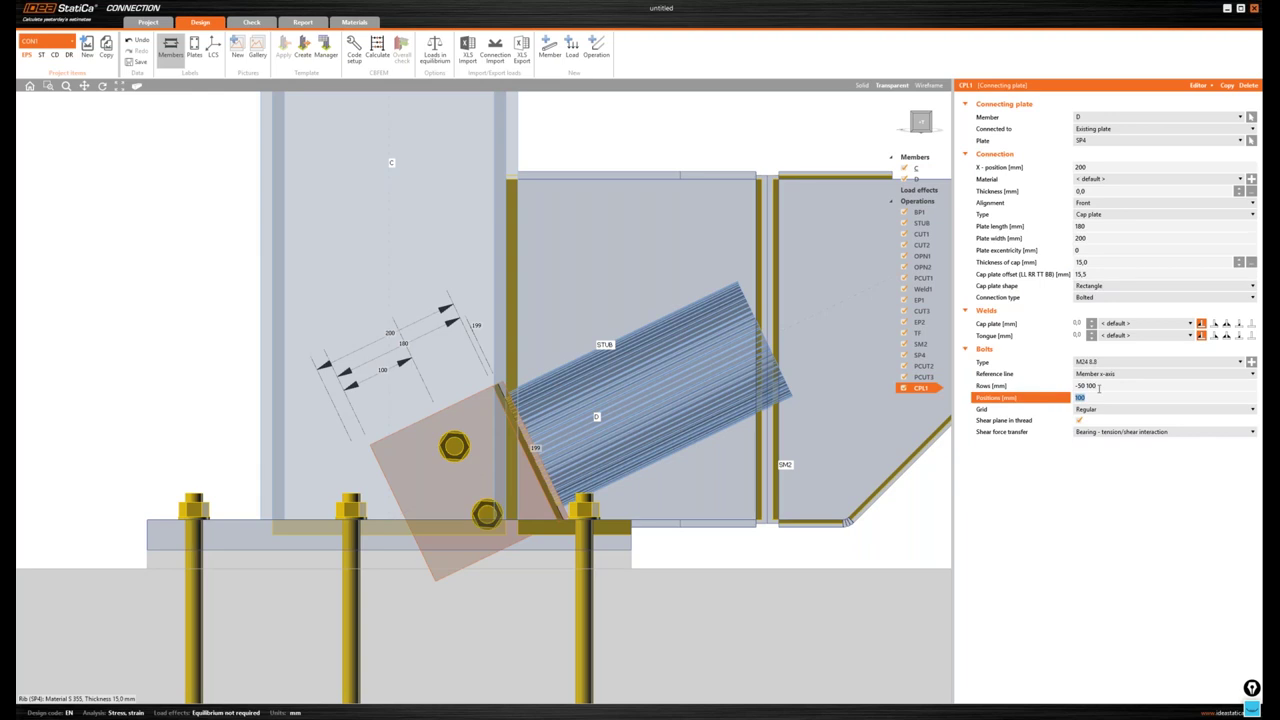
pyautogui.write('50 70')
pyautogui.press('Tab')
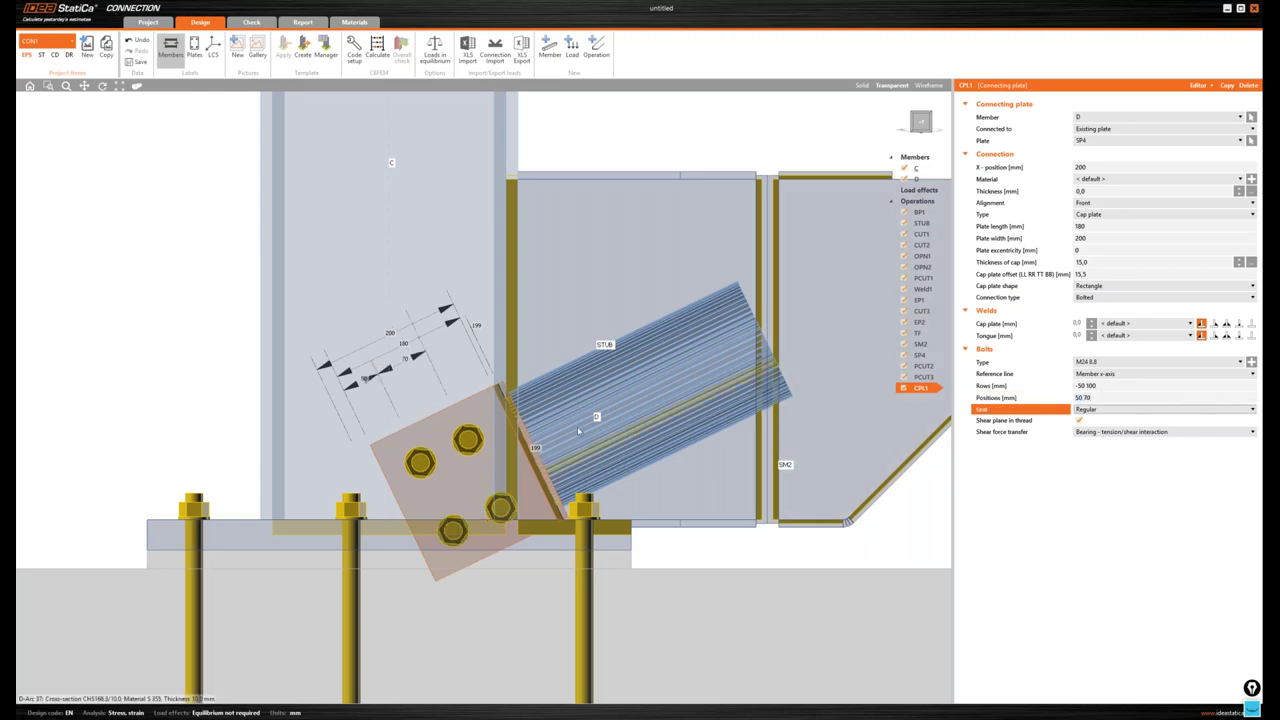
# - Move the plate to X-position 820 and check it from a frontal view
pyautogui.moveTo(584, 398); pyautogui.dragTo(594, 356, button='middle')
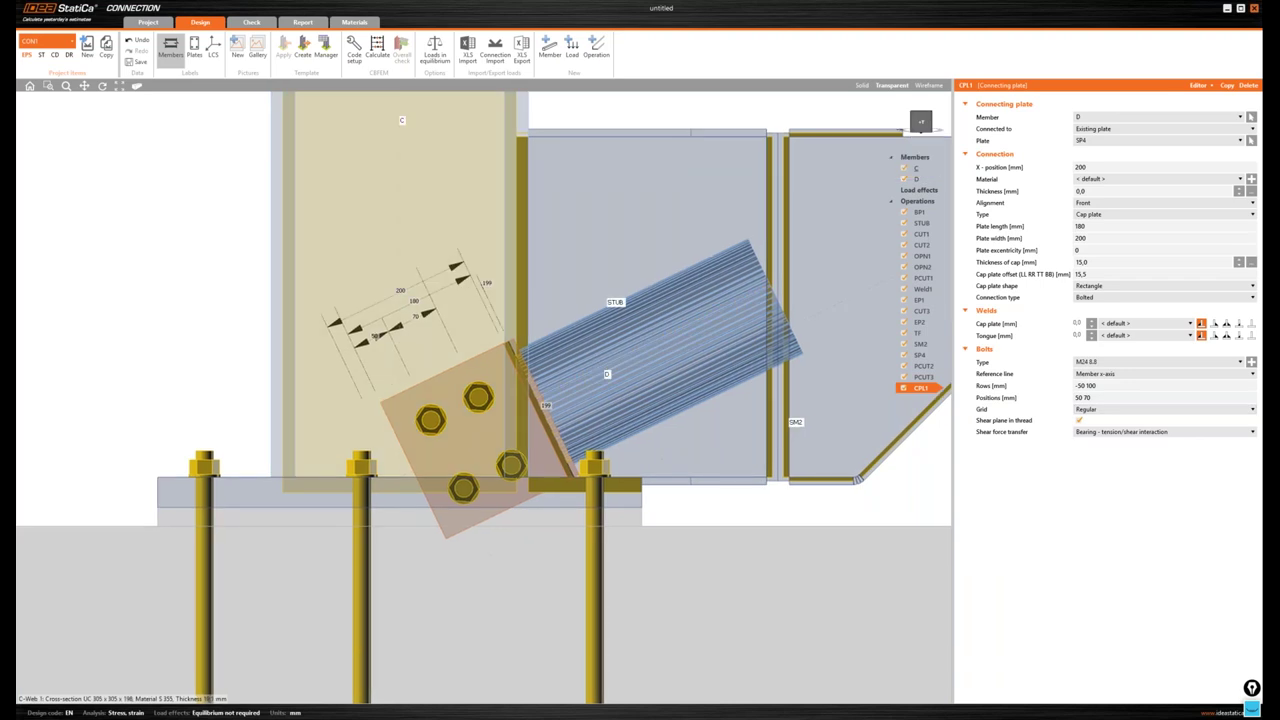
pyautogui.moveTo(826, 280); pyautogui.dragTo(834, 250, button='middle')
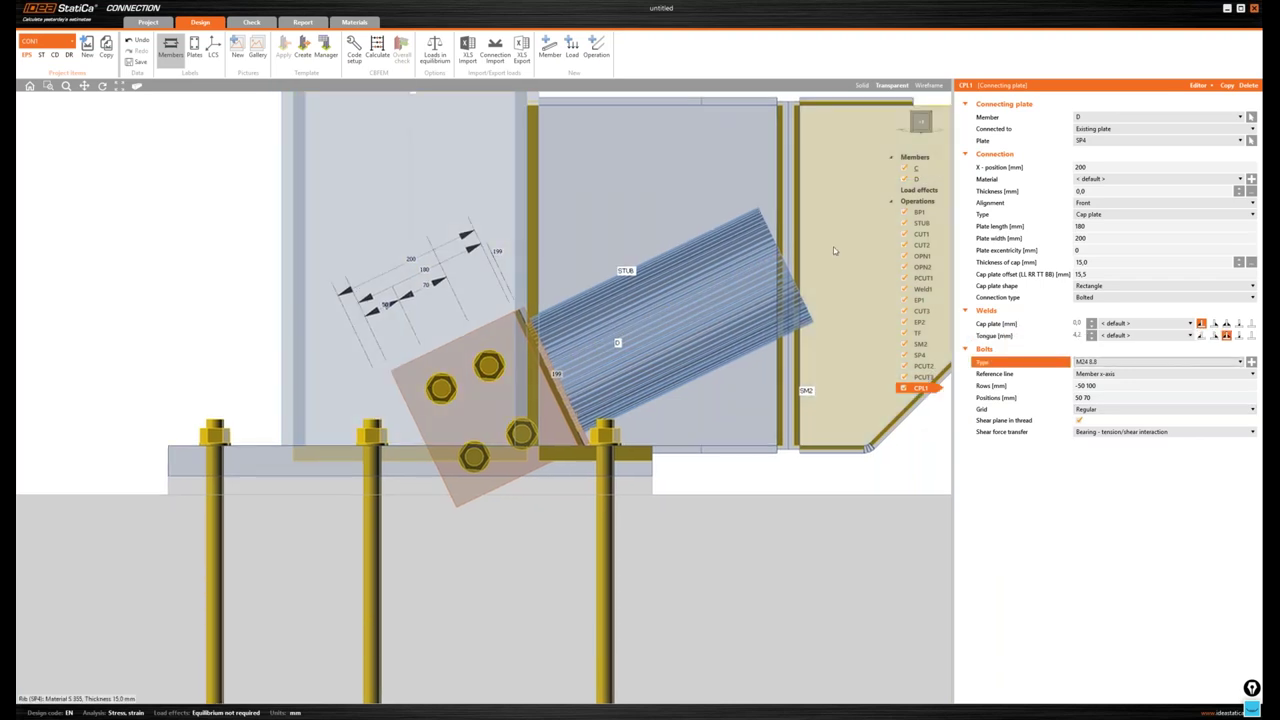
pyautogui.scroll(-2, 834, 250)
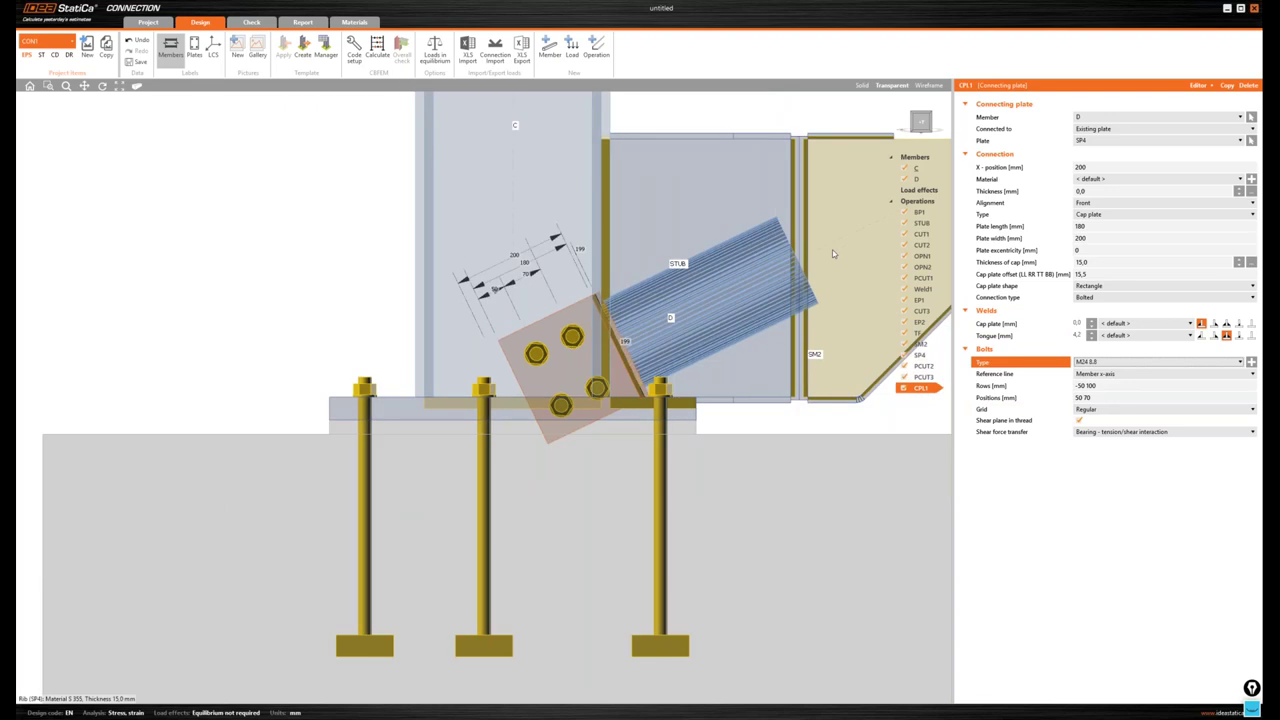
pyautogui.scroll(-1, 833, 253)
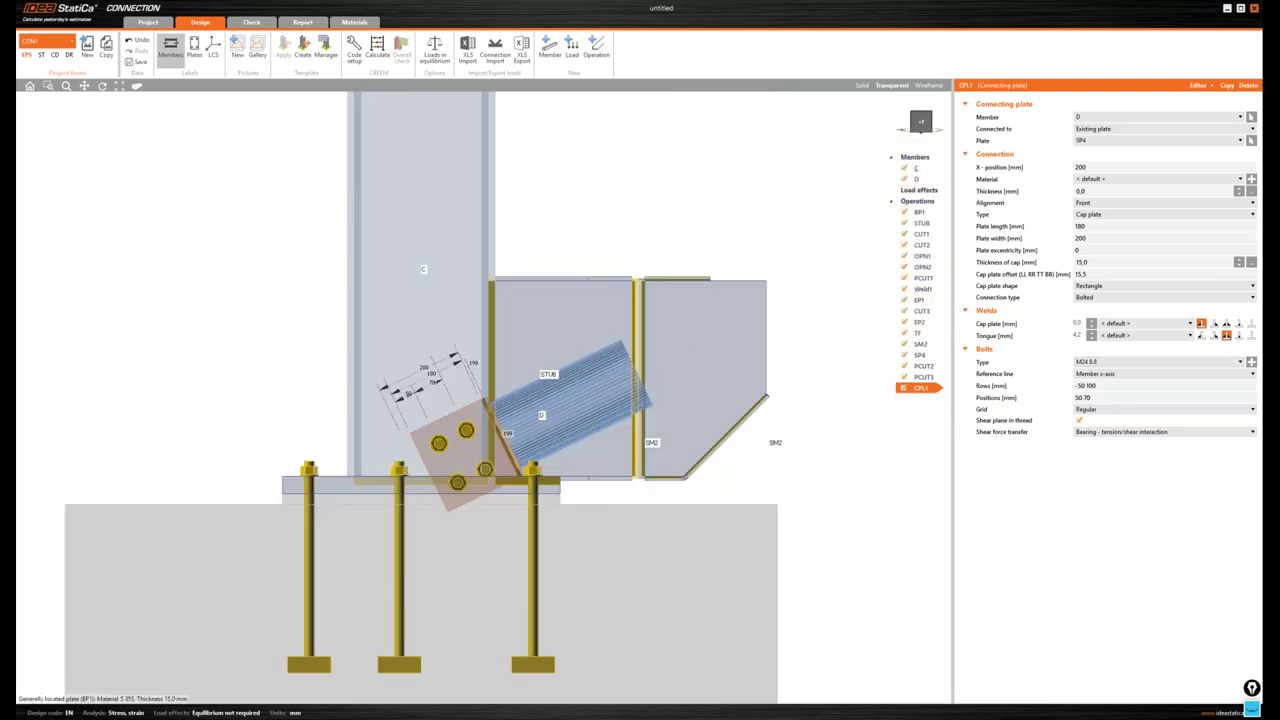
pyautogui.click(1048, 168)
pyautogui.write('820')
pyautogui.press('Tab')
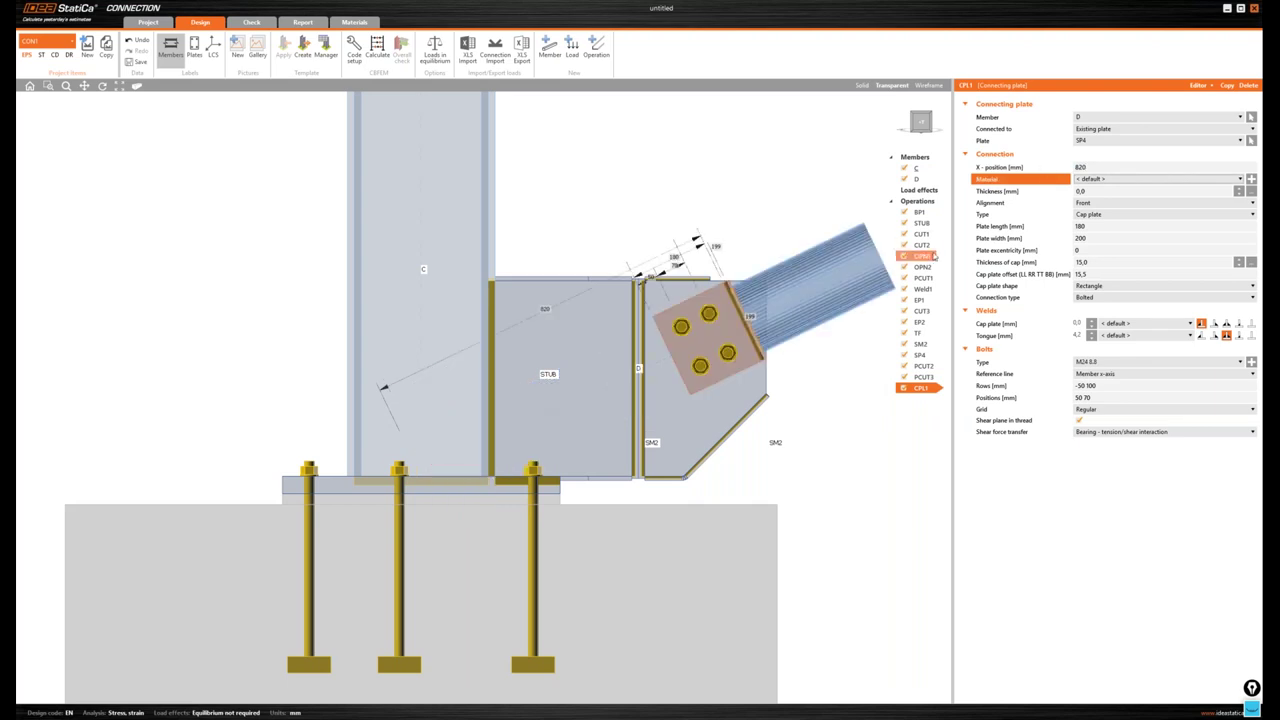
pyautogui.click(922, 123)
pyautogui.moveTo(922, 123); pyautogui.dragTo(930, 128)
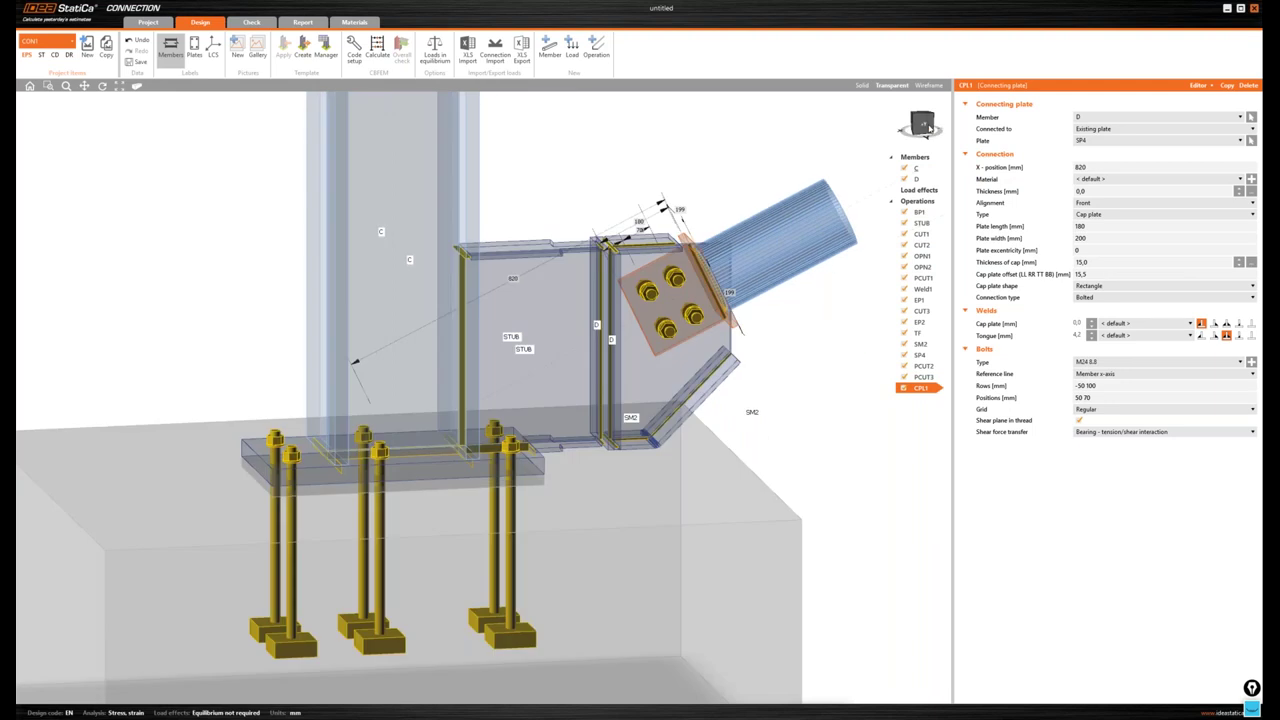
pyautogui.scroll(2, 768, 234)
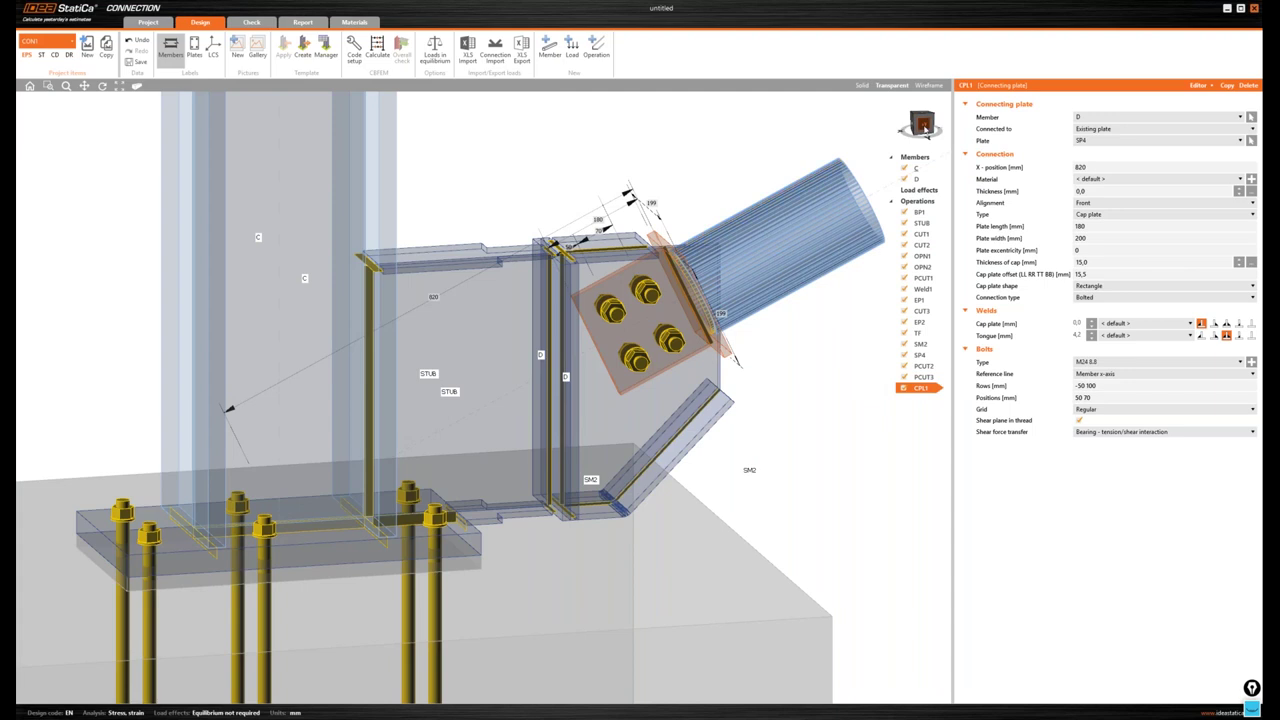
pyautogui.click(918, 121)
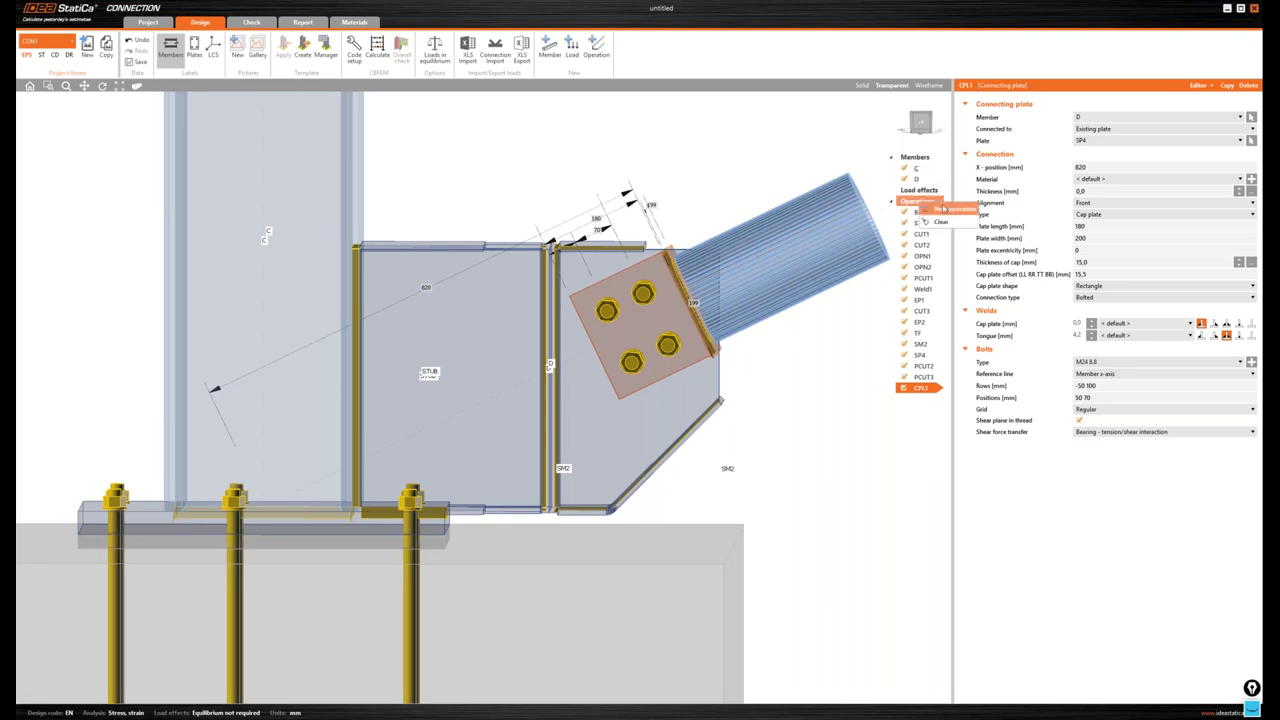
# - Add a plate cut trimming SP4 by the lid plate CPL1a
pyautogui.click(922, 211)
pyautogui.click(638, 425)
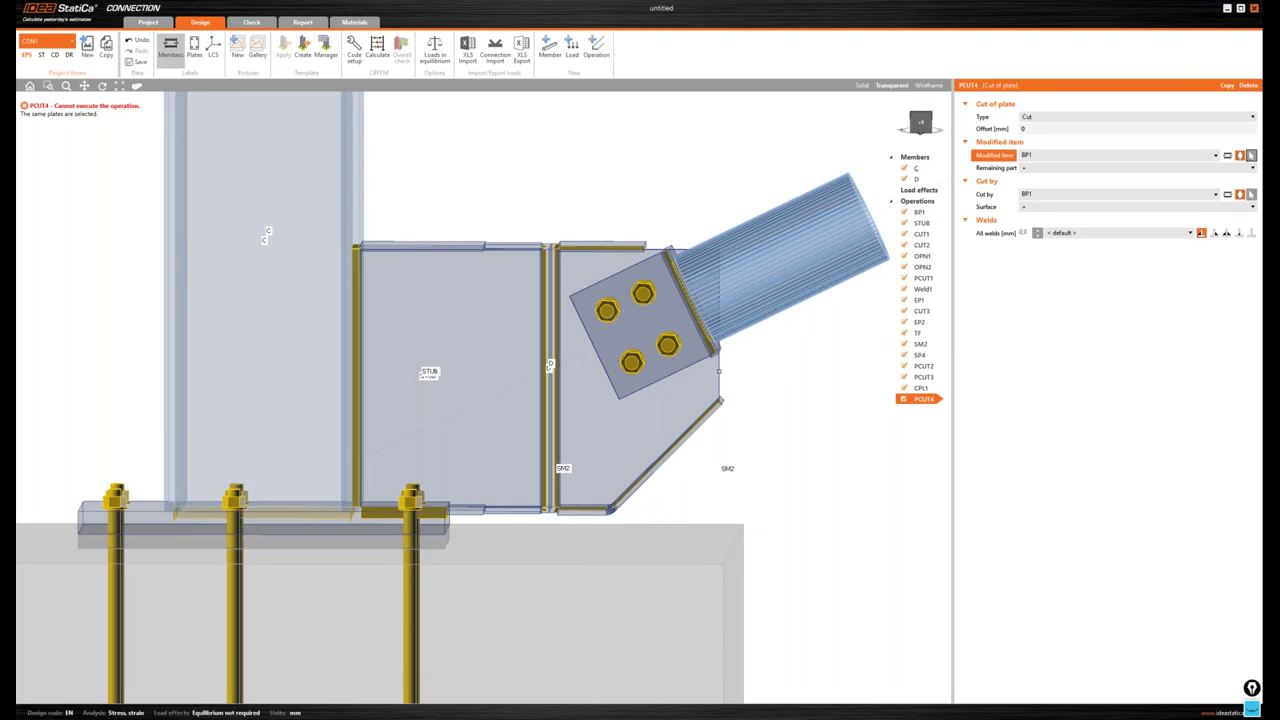
pyautogui.click(640, 440)
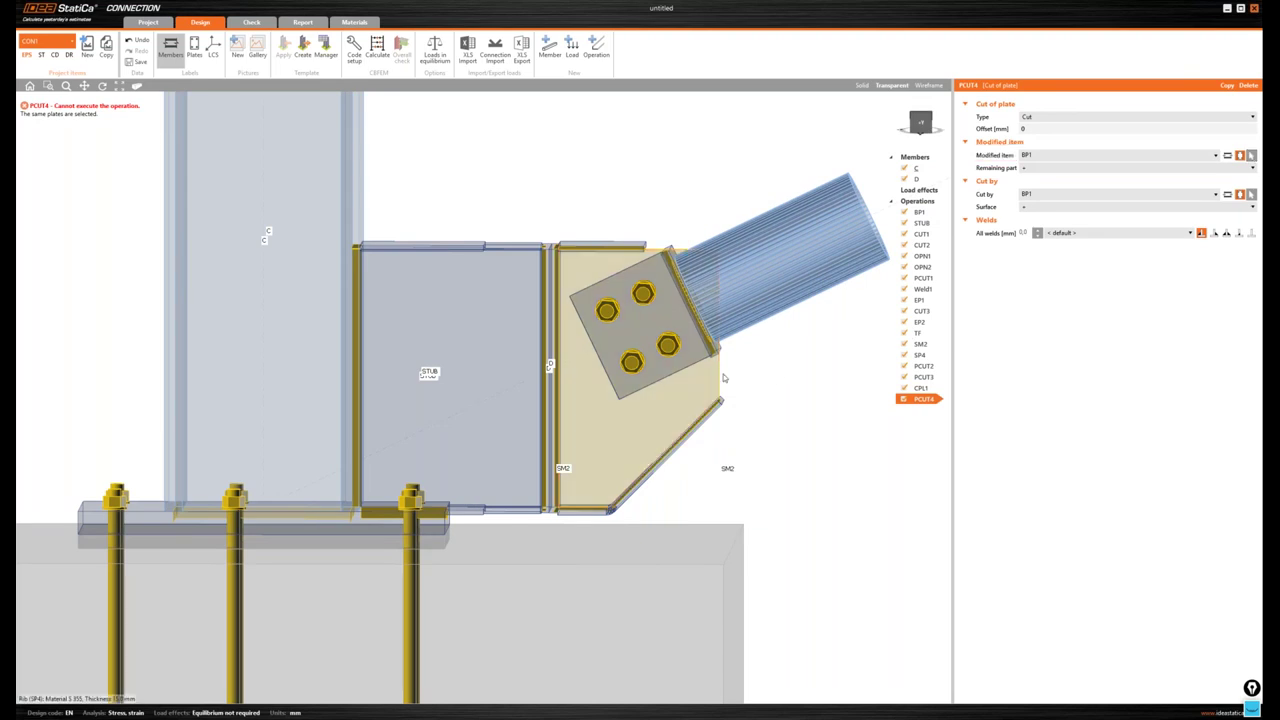
pyautogui.click(1250, 195)
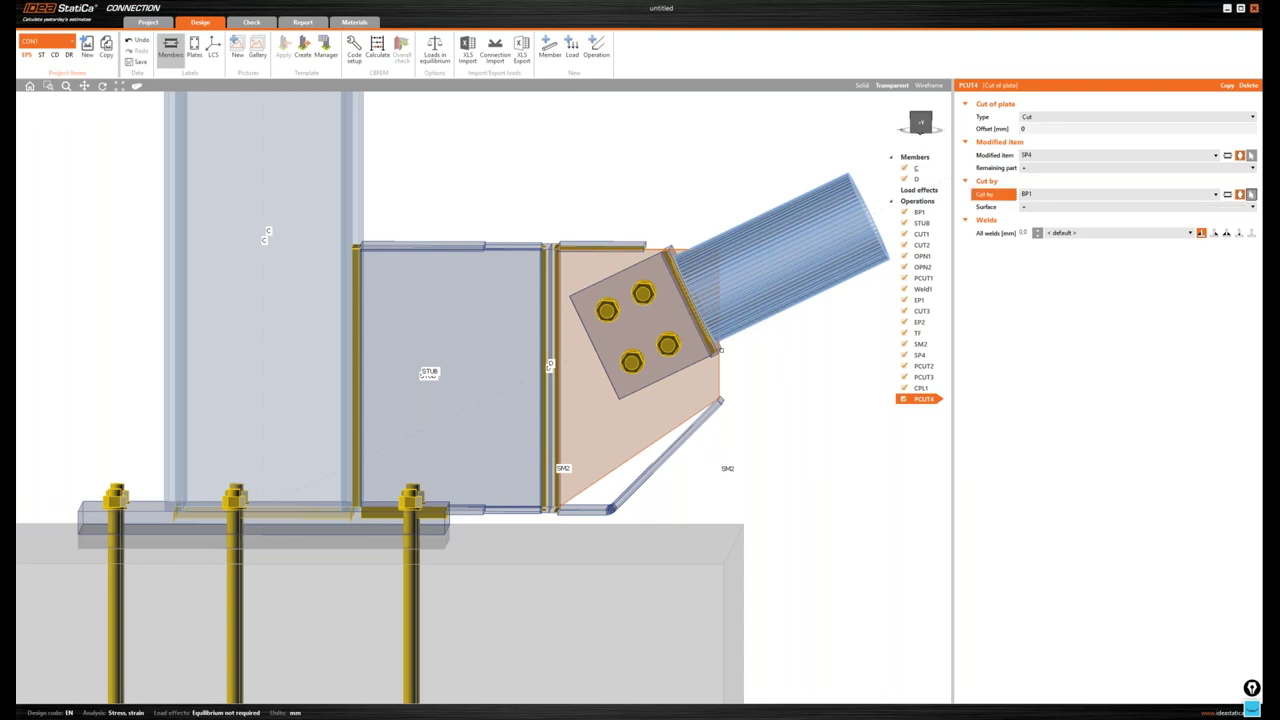
pyautogui.click(690, 300)
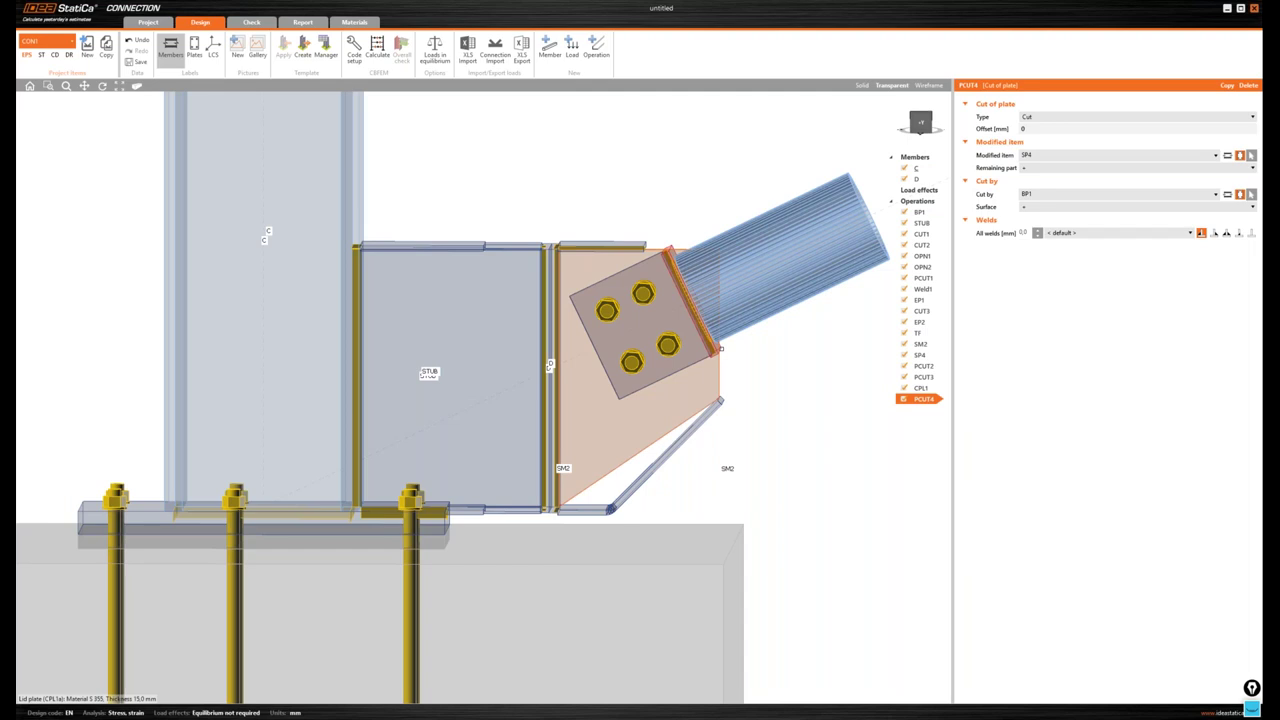
# - Set the cut to use no weld with a 10 mm offset
pyautogui.scroll(-5, 760, 264)
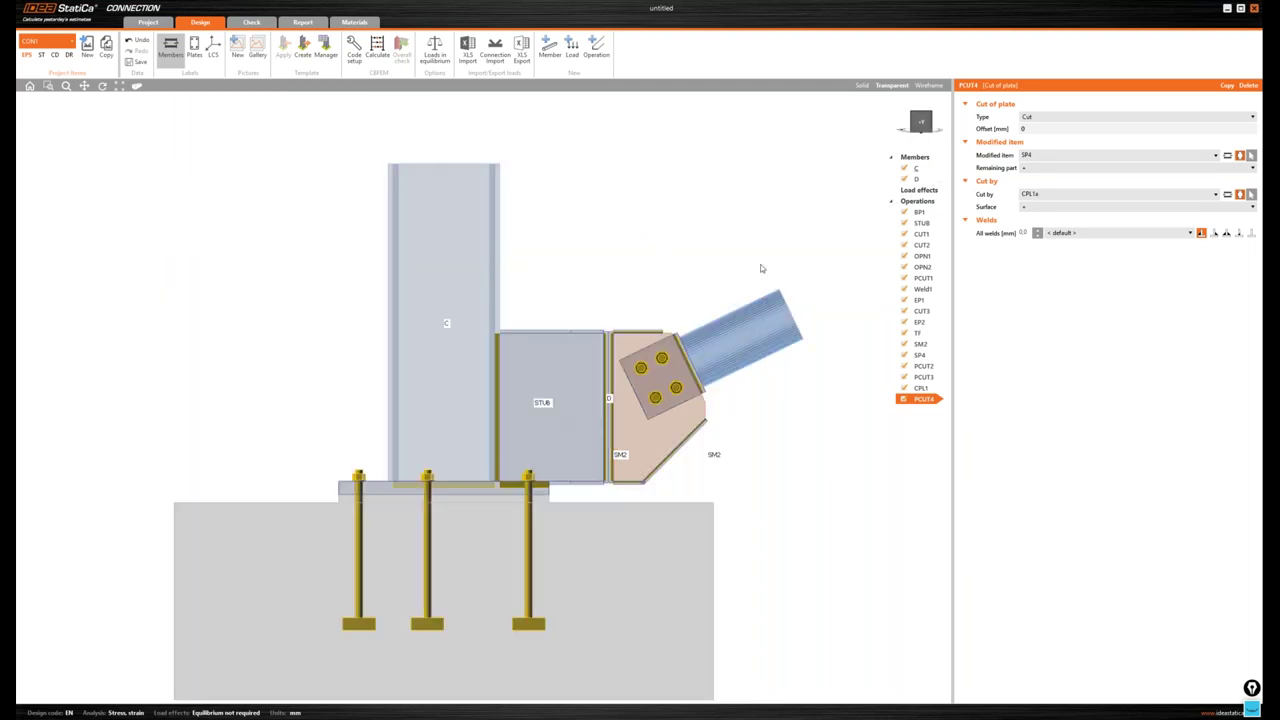
pyautogui.scroll(5, 651, 340)
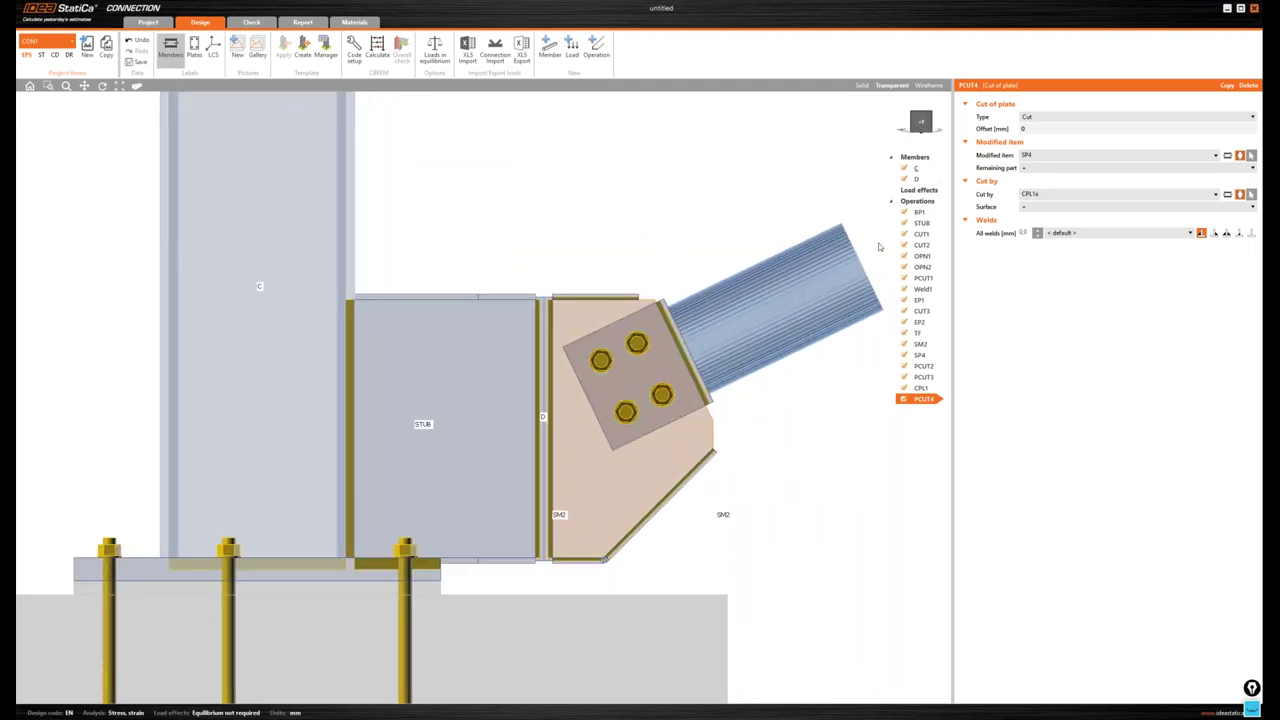
pyautogui.click(1250, 233)
pyautogui.click(1003, 130)
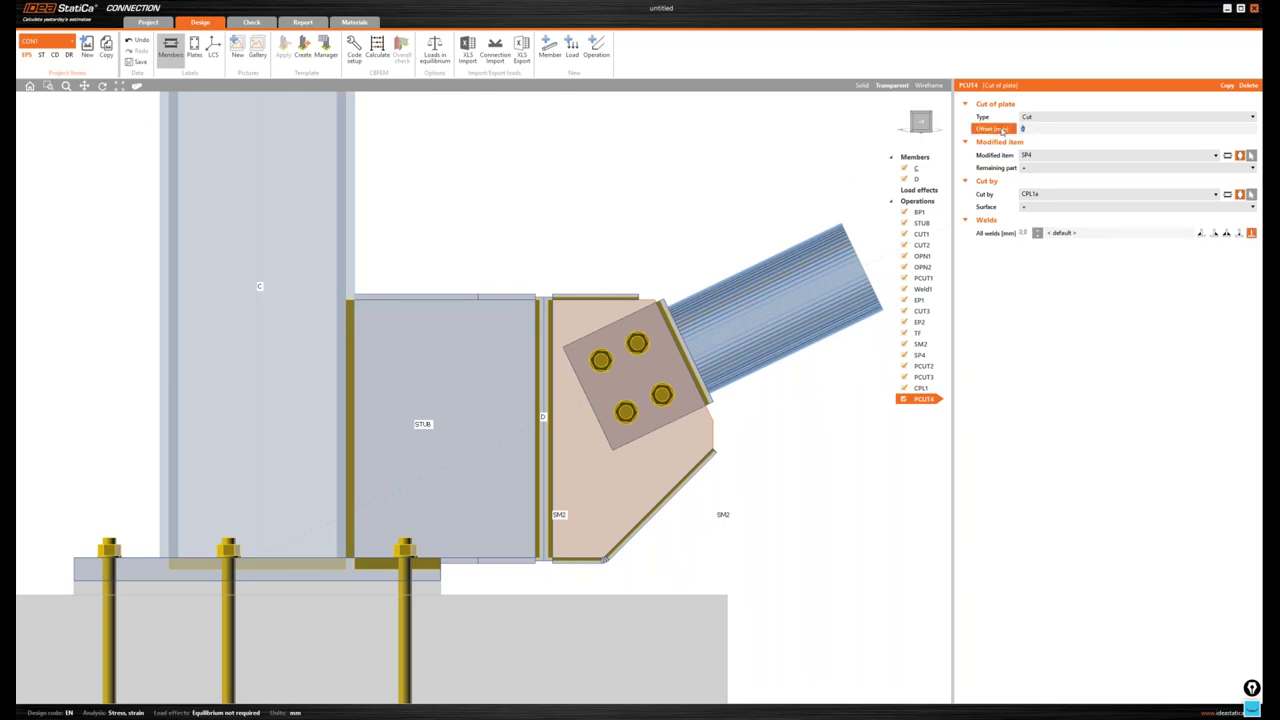
pyautogui.write('10')
pyautogui.press('Tab')
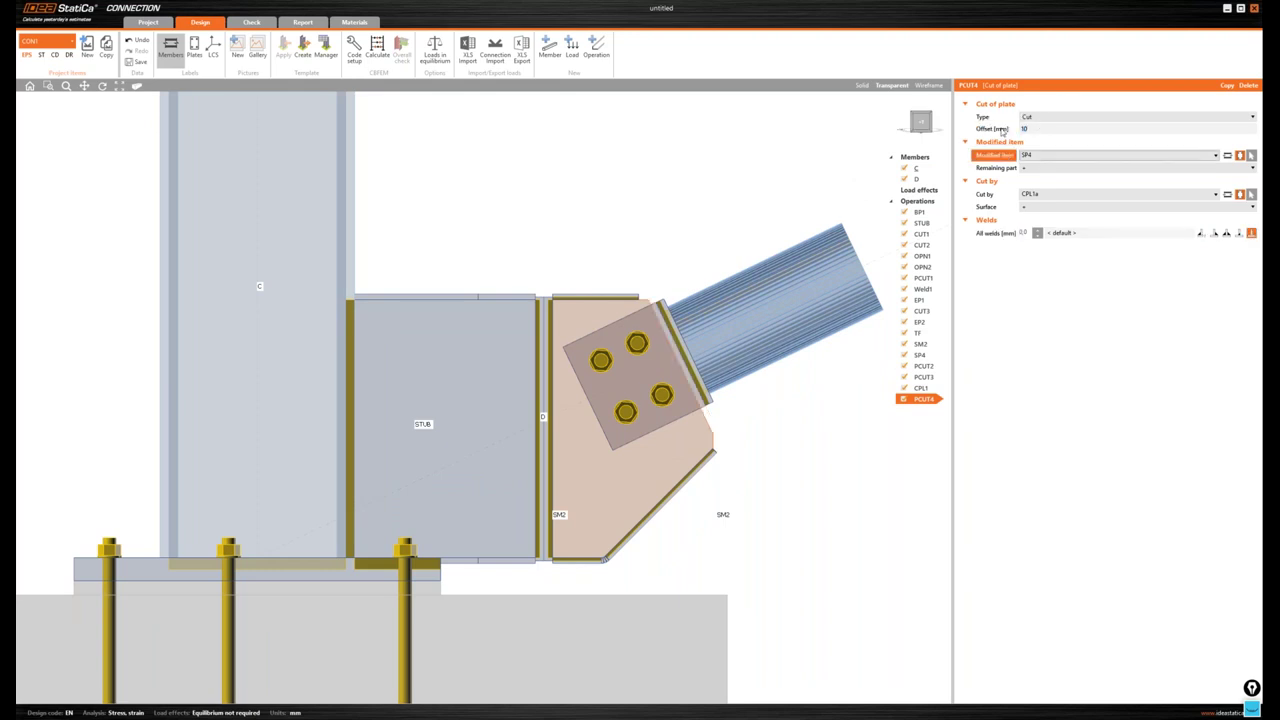
pyautogui.moveTo(735, 251); pyautogui.dragTo(746, 273, button='middle')
# - Show the model solid and change CPL1's alignment from Front to Rear
pyautogui.click(862, 85)
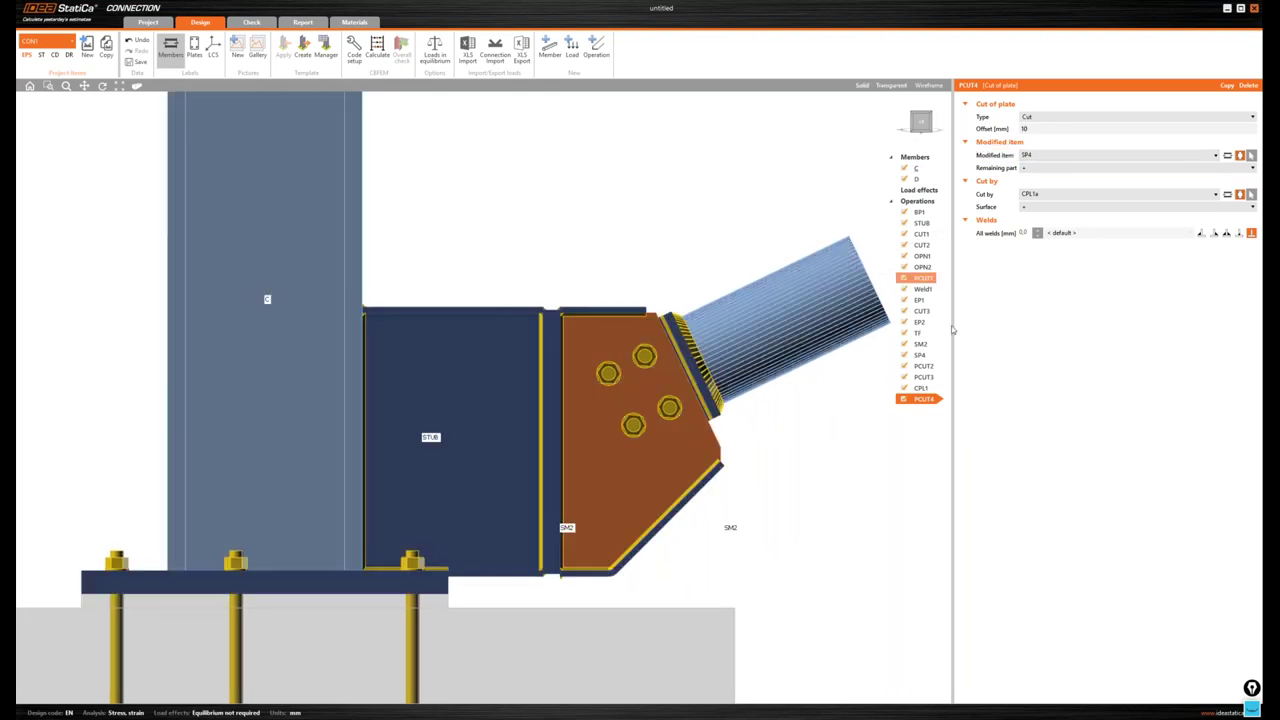
pyautogui.click(921, 388)
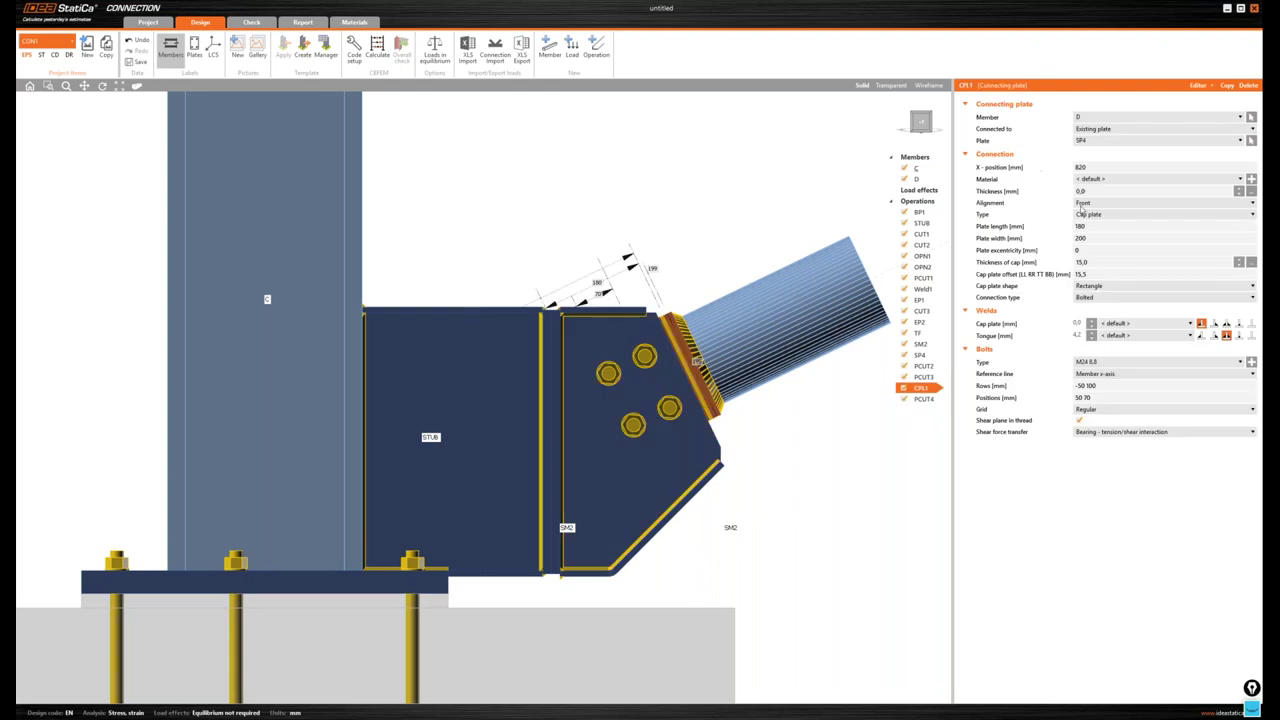
pyautogui.click(1085, 205)
pyautogui.click(1094, 226)
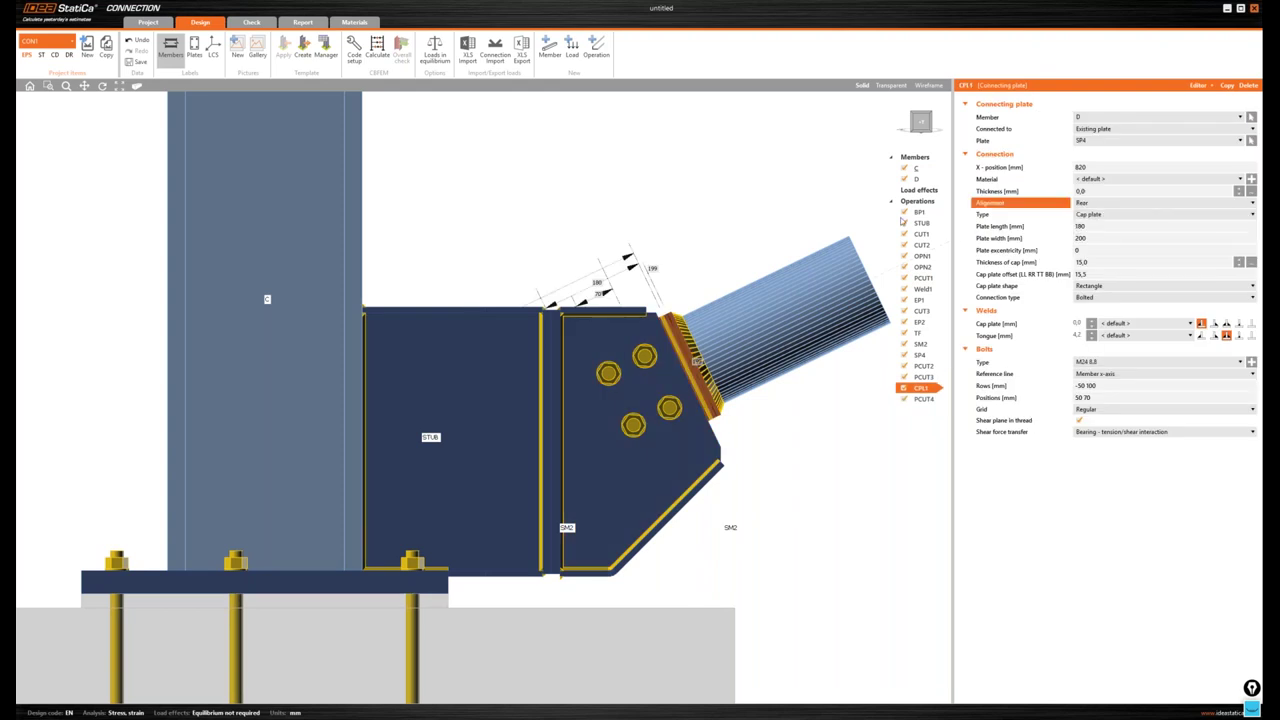
pyautogui.moveTo(768, 183); pyautogui.dragTo(776, 185, button='middle')
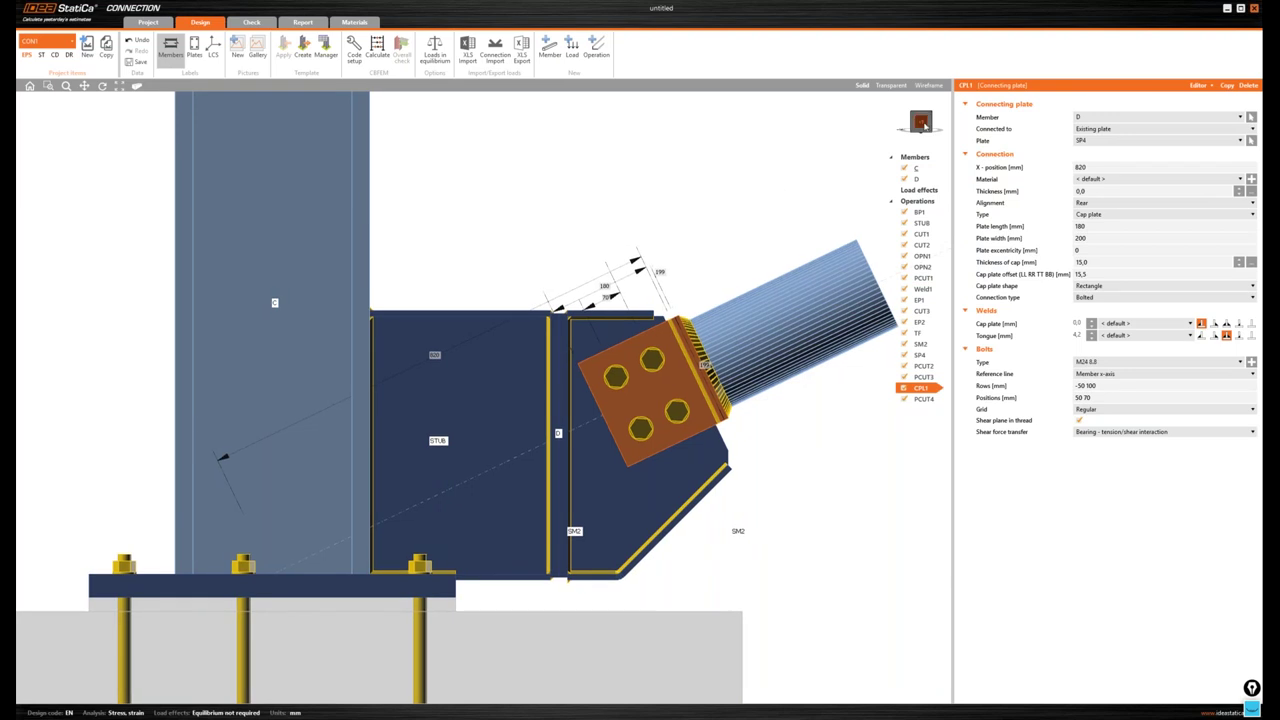
pyautogui.moveTo(924, 122); pyautogui.dragTo(926, 124)
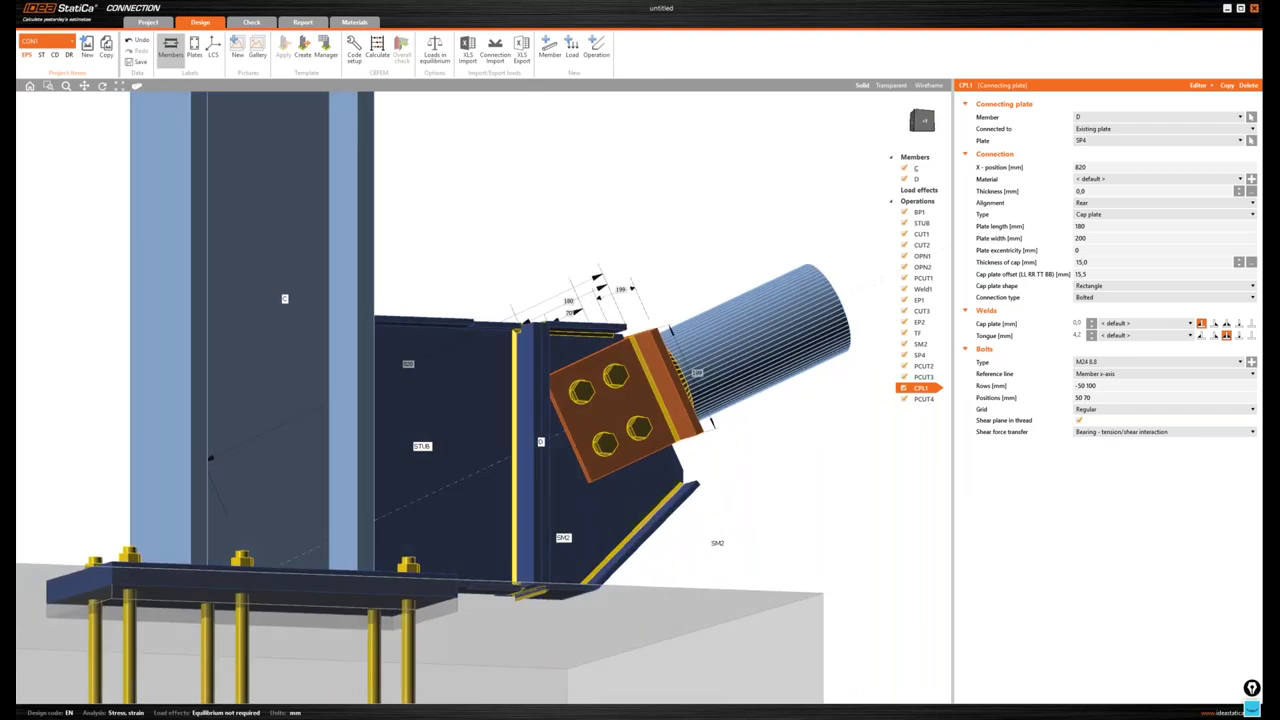
pyautogui.rightClick(918, 202)
# - Add a stiffening plate based on plate CPL1b, located on the rear side
pyautogui.click(942, 209)
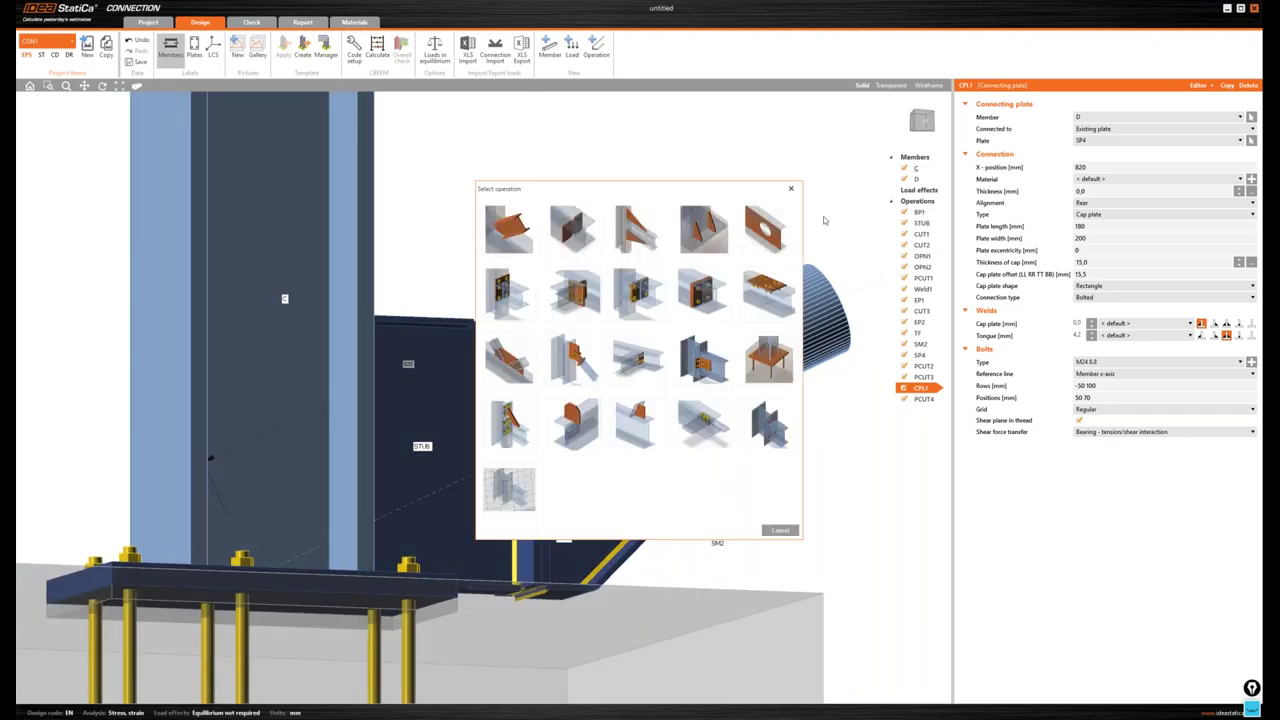
pyautogui.click(702, 403)
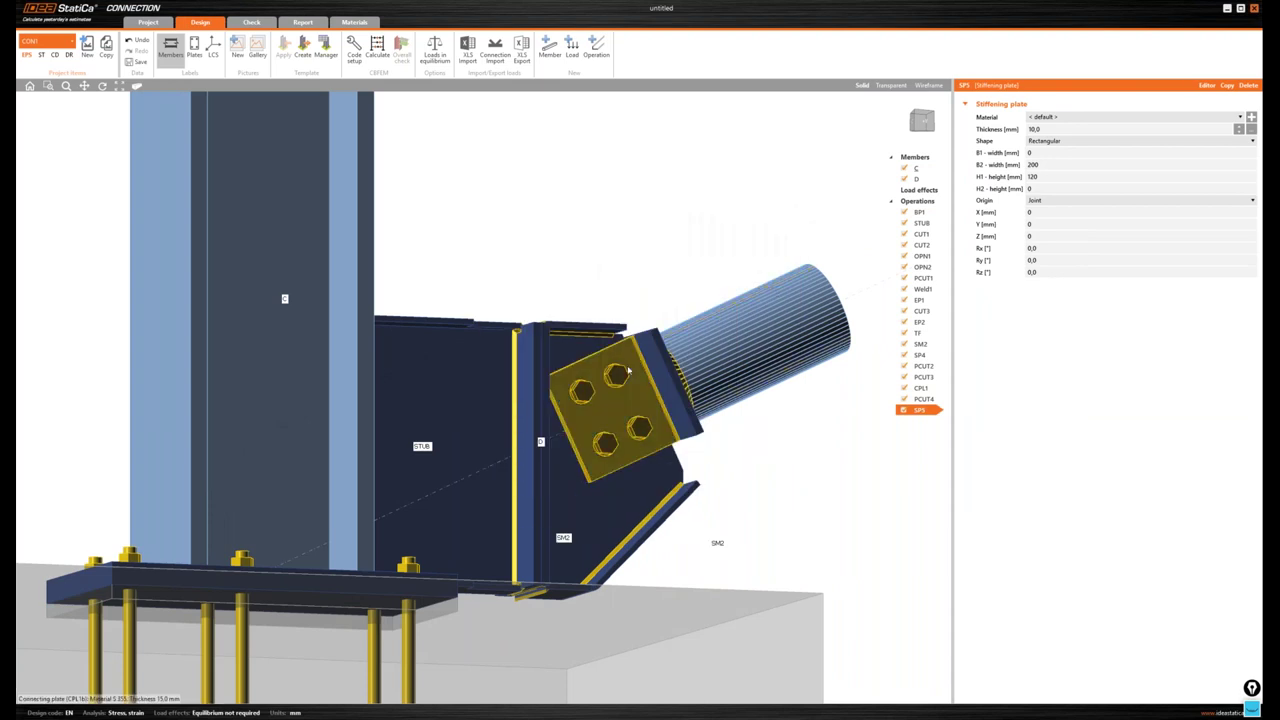
pyautogui.click(1056, 200)
pyautogui.click(1056, 226)
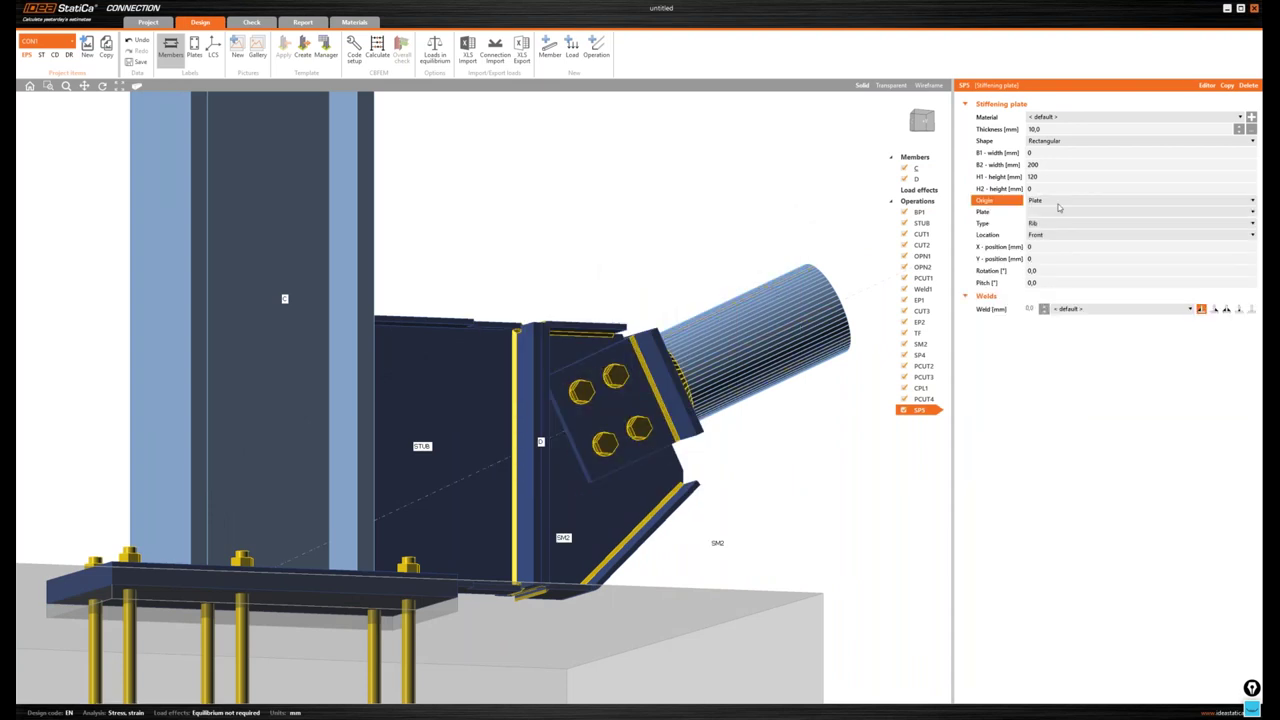
pyautogui.click(1160, 212)
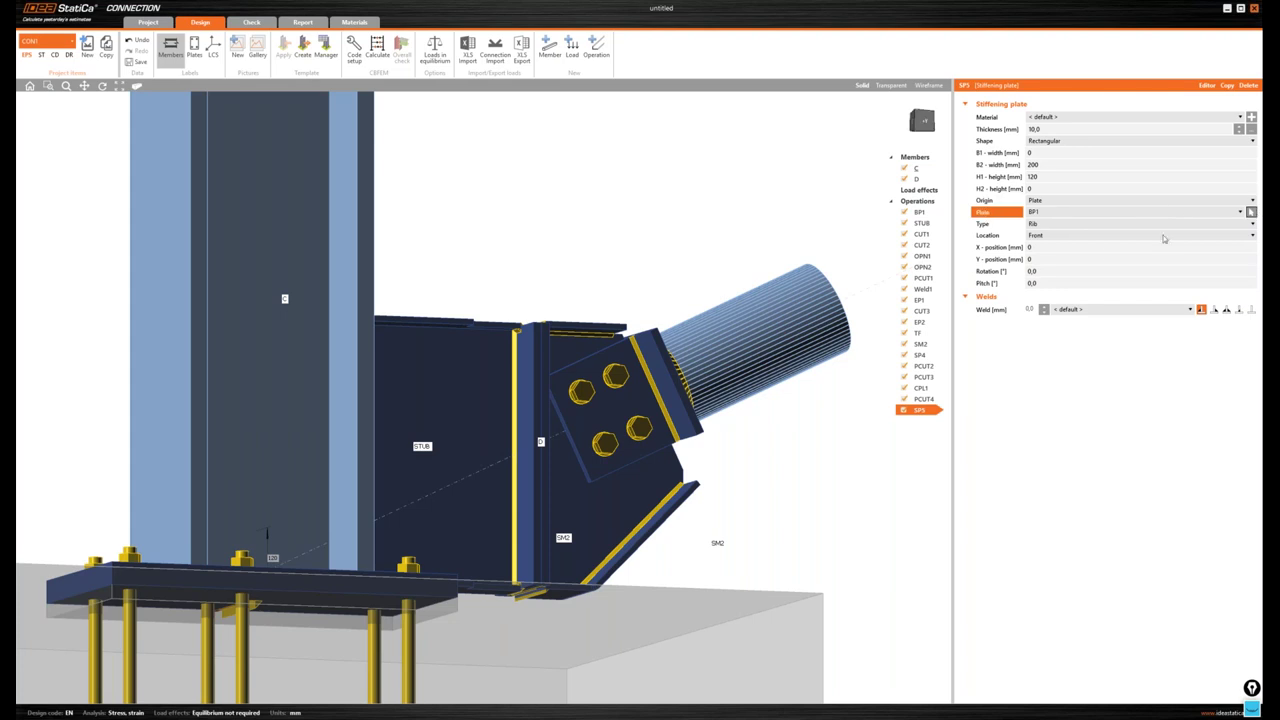
pyautogui.click(628, 460)
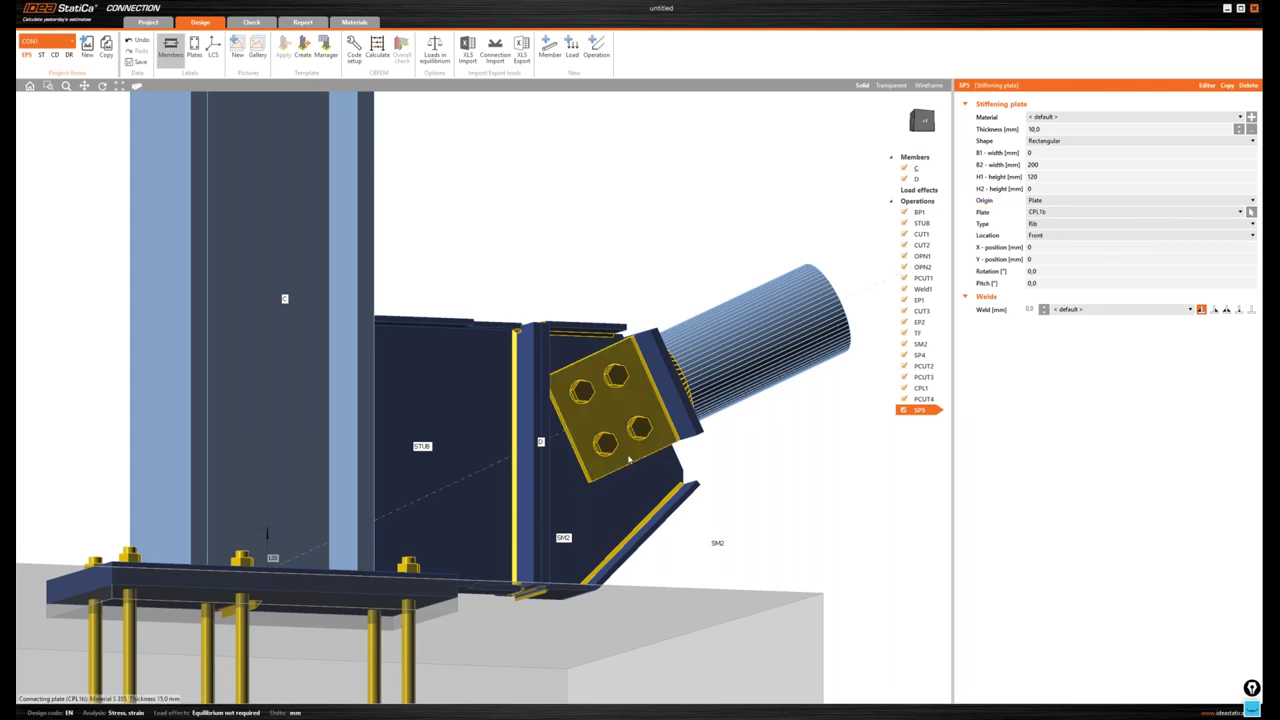
pyautogui.click(1038, 235)
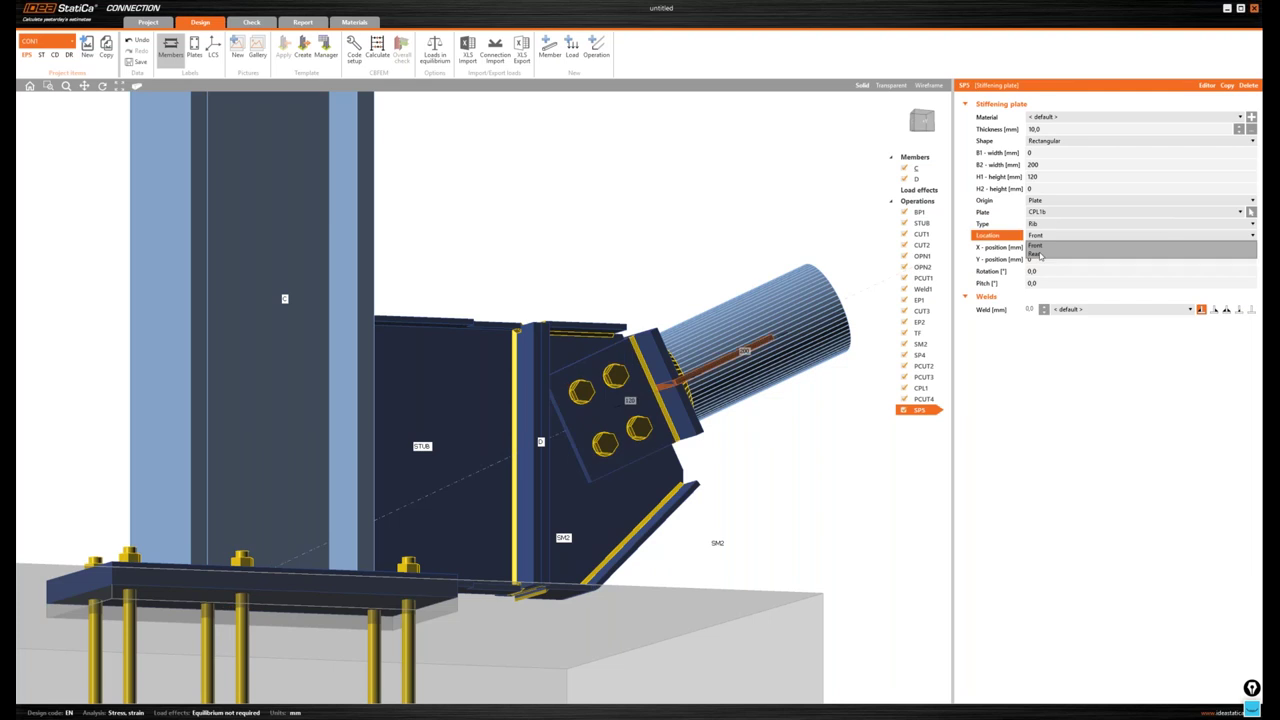
pyautogui.click(1040, 254)
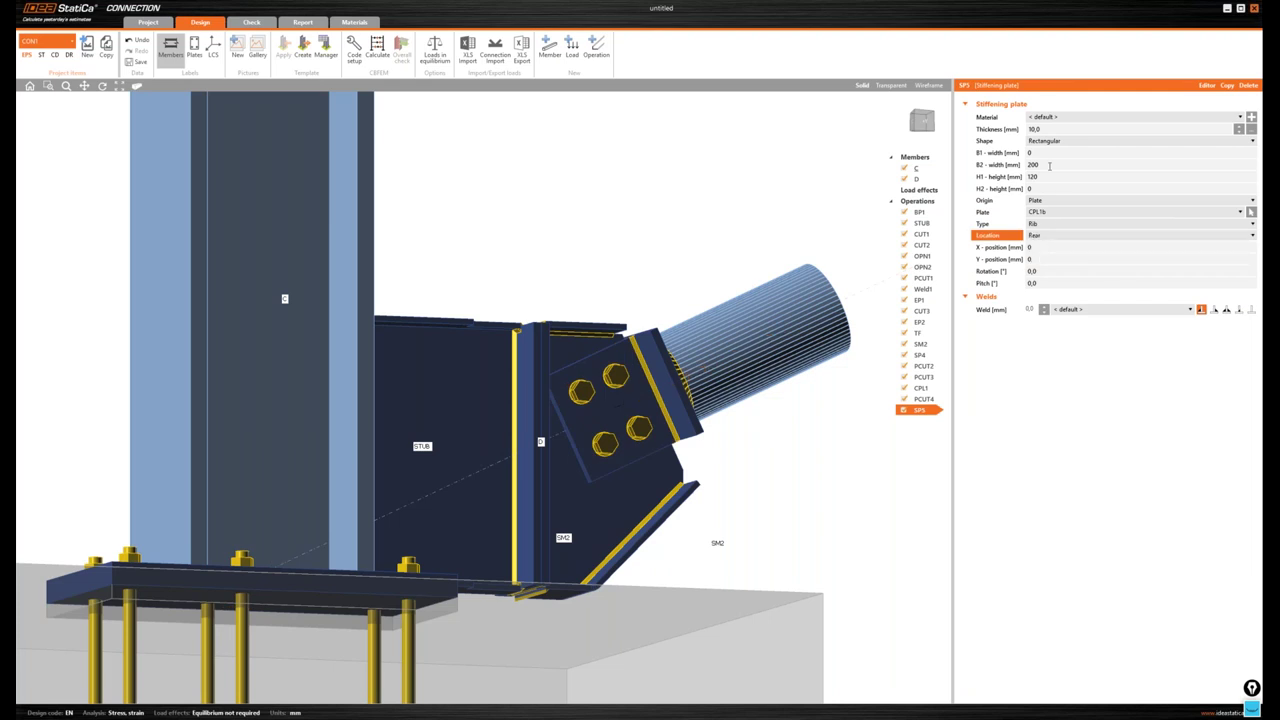
# - Size the stiffener with B1 180, B2 0, H1 0 and H2 100 mm
pyautogui.click(986, 153)
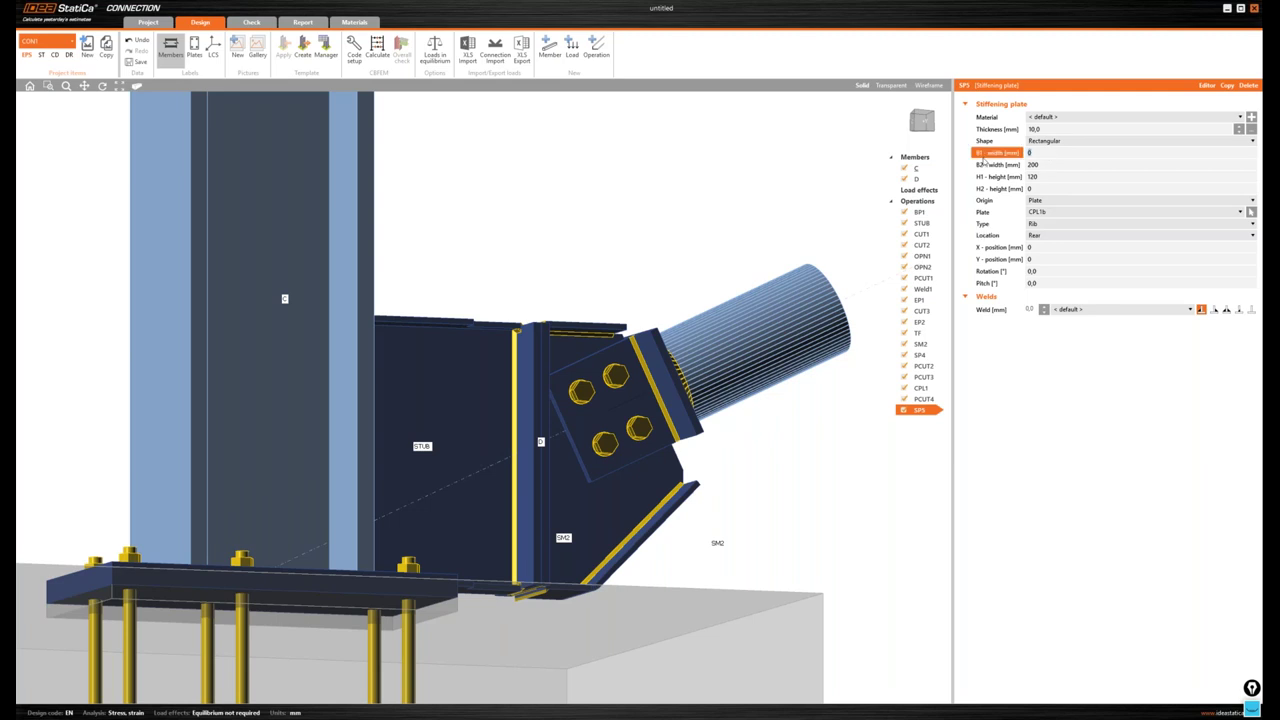
pyautogui.write('180')
pyautogui.press('Tab')
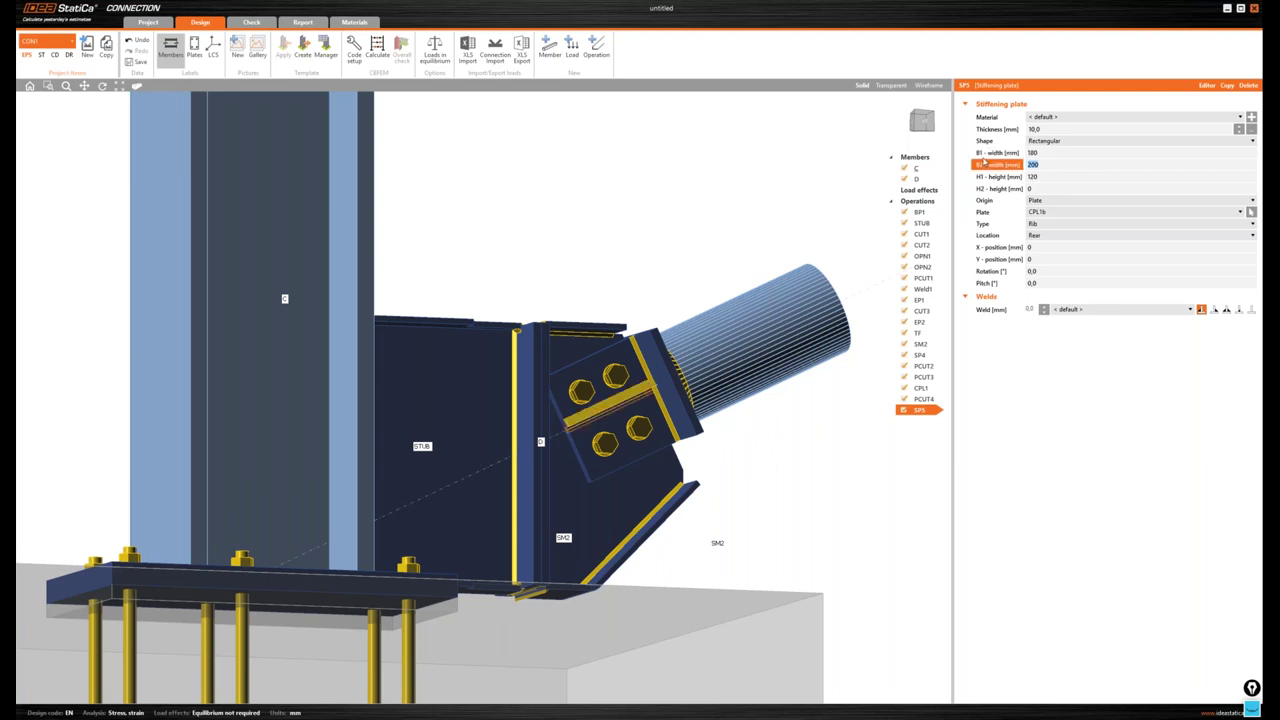
pyautogui.write('0')
pyautogui.press('Tab')
pyautogui.write('0')
pyautogui.press('Tab')
pyautogui.write('100')
pyautogui.press('Tab')
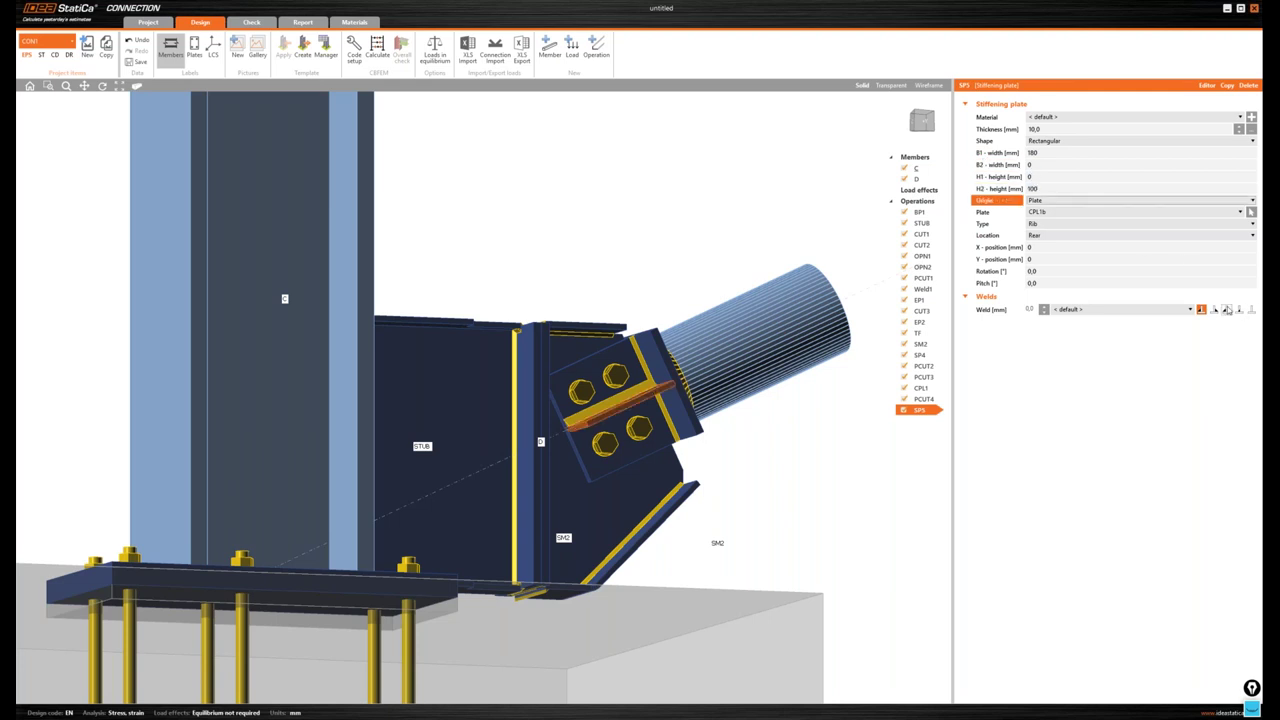
# - Change the stiffener's weld type and give it 4,2 mm welds
pyautogui.click(1226, 309)
pyautogui.click(1030, 310)
pyautogui.write('4,2')
pyautogui.press('Tab')
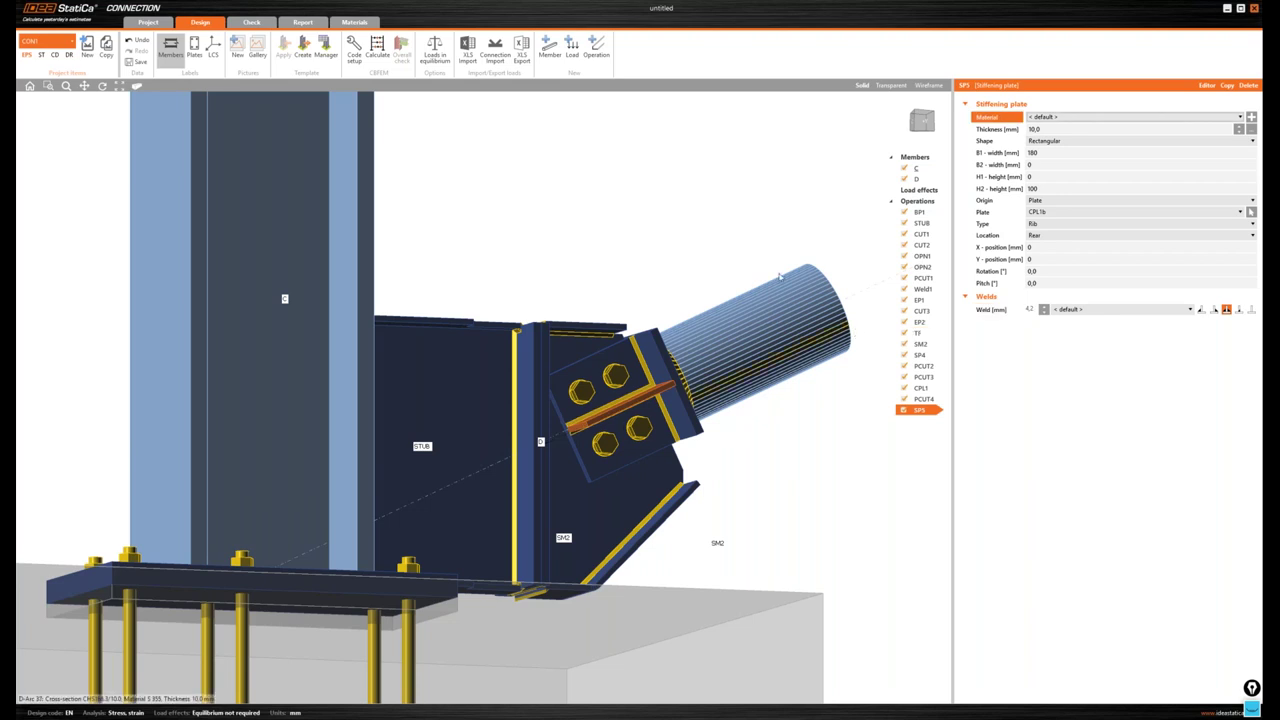
pyautogui.rightClick(935, 204)
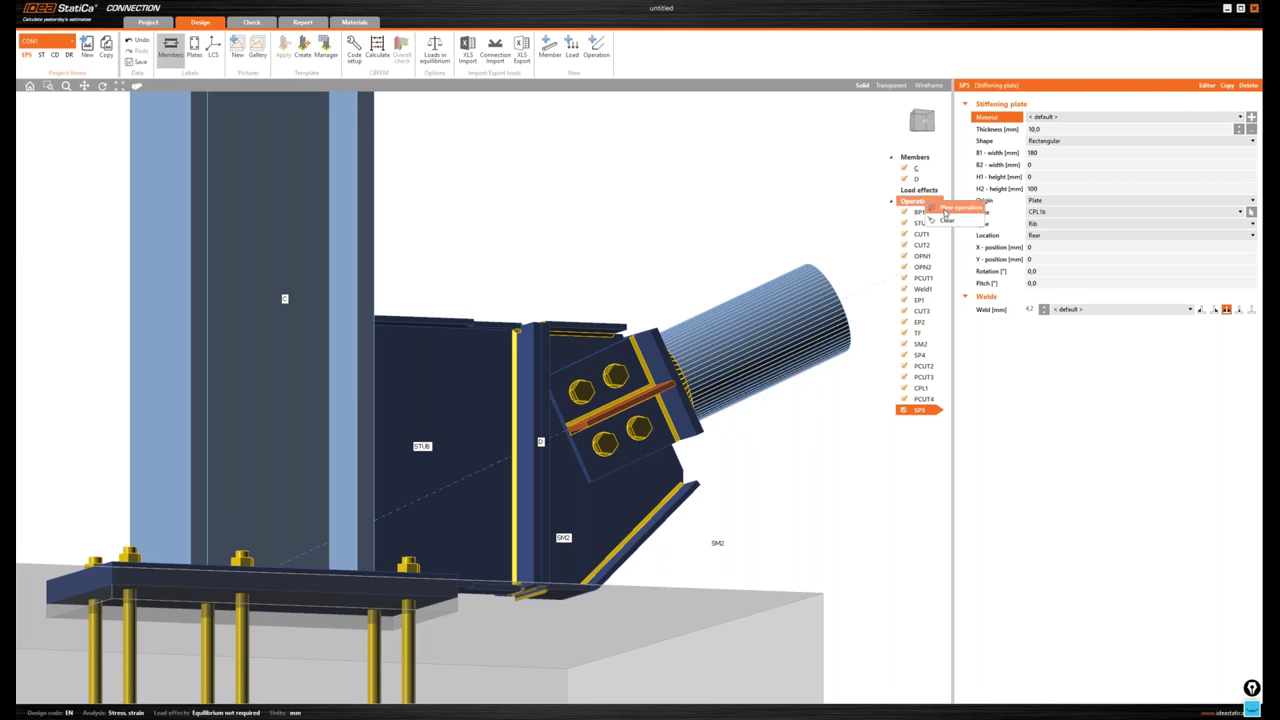
pyautogui.click(945, 209)
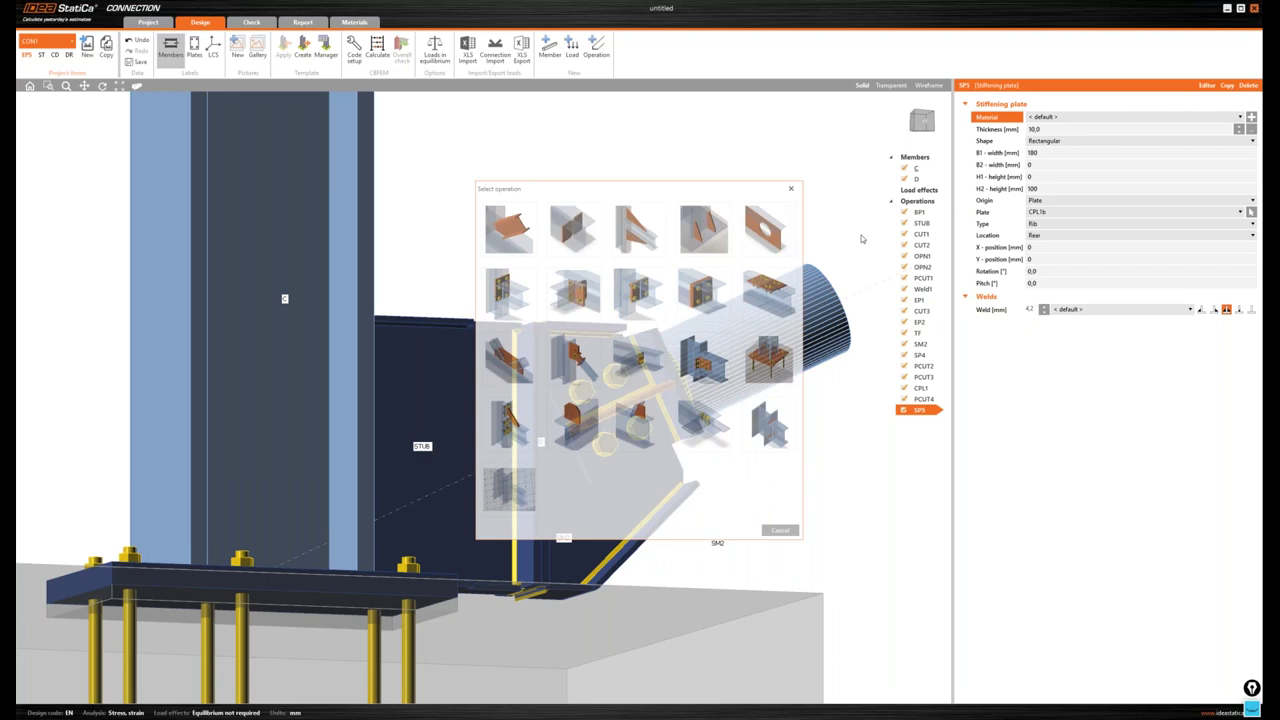
# - Add a plate cut trimming stiffener SP5 by end plate CPL1a with 4,2 mm welds
pyautogui.click(552, 304)
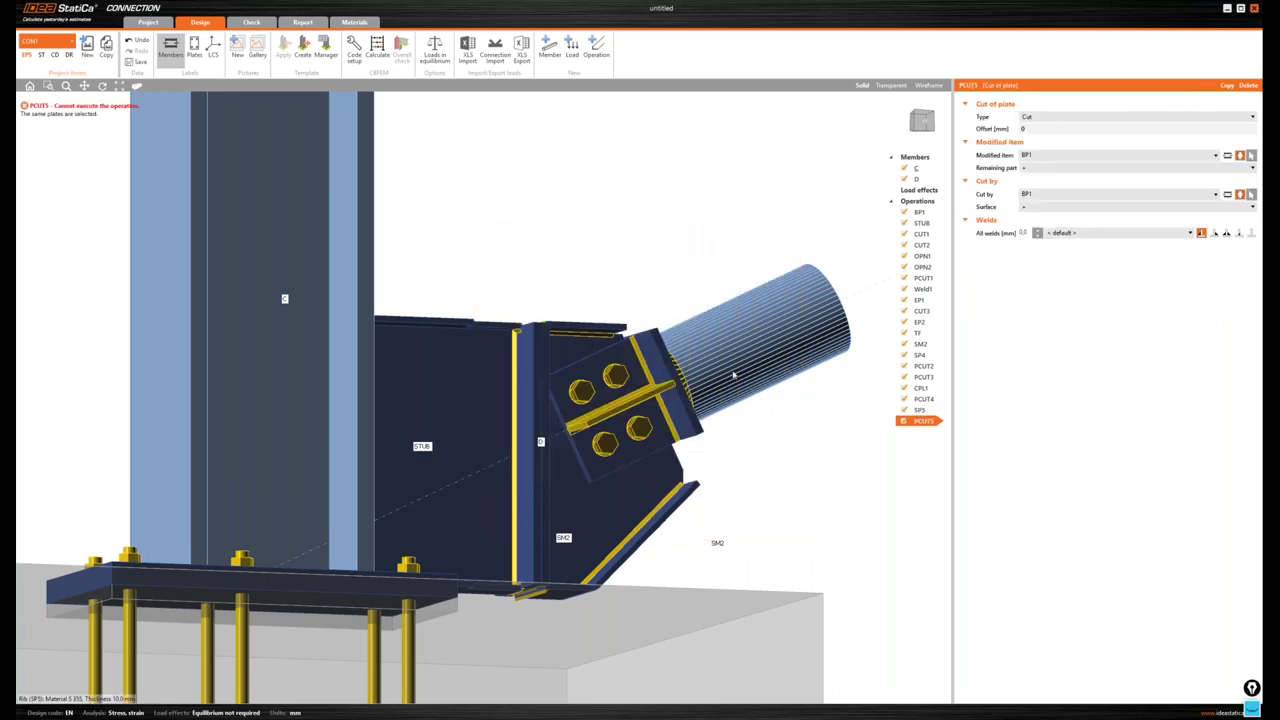
pyautogui.click(663, 386)
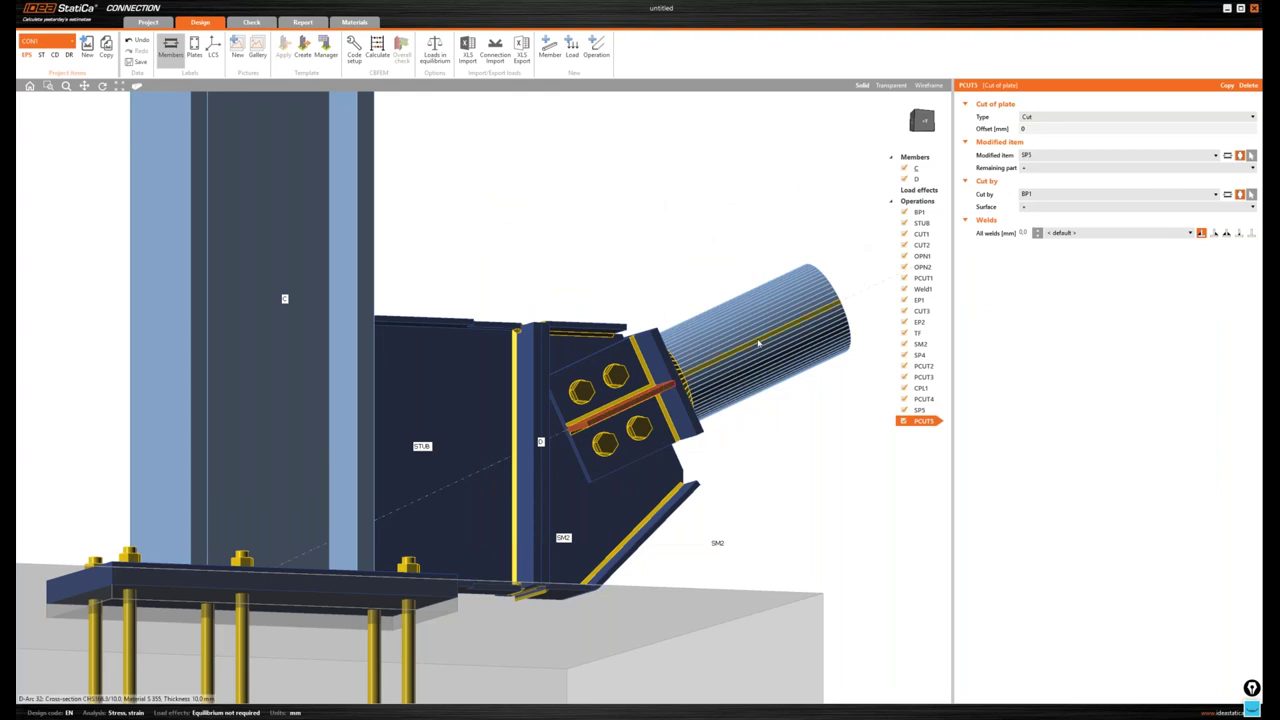
pyautogui.click(660, 380)
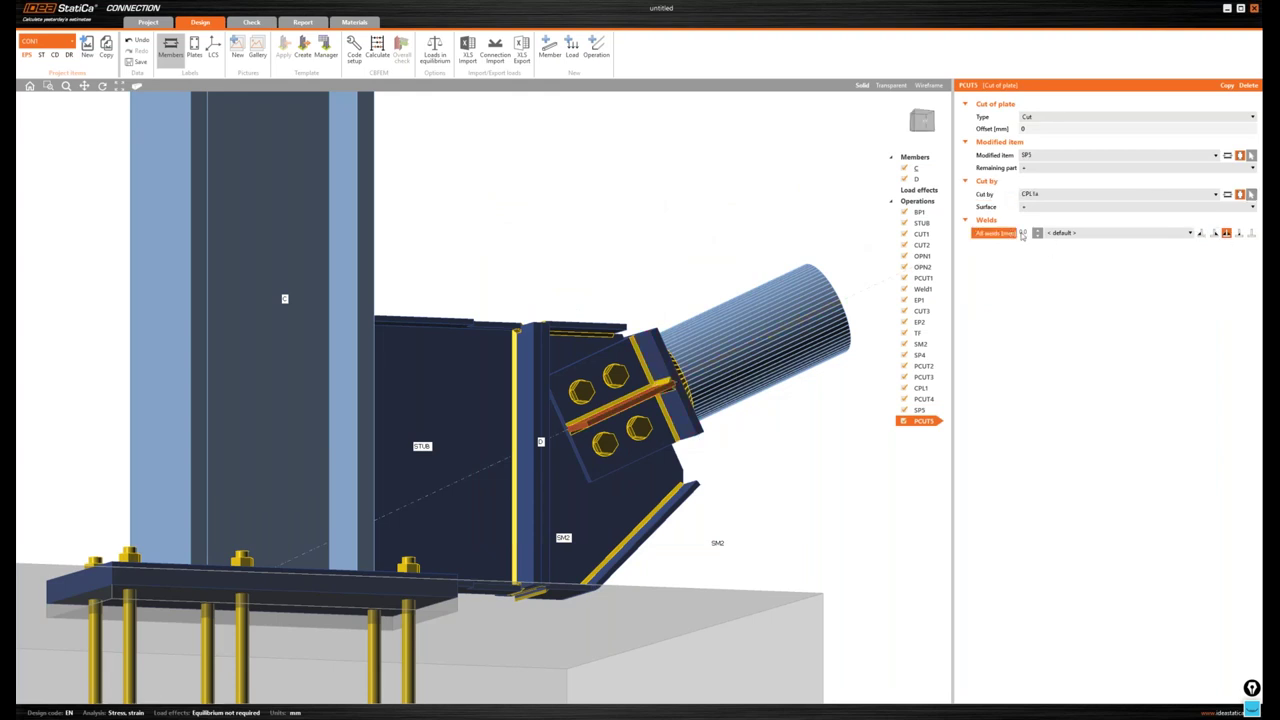
pyautogui.press('Return')
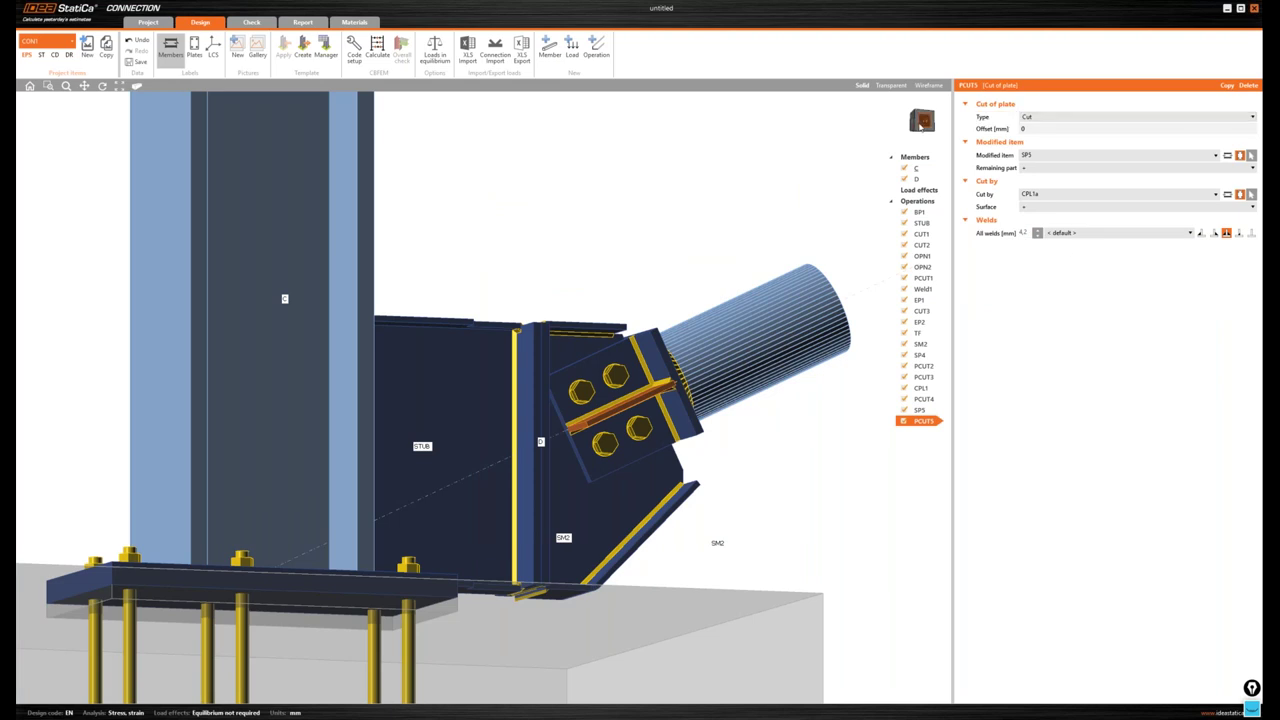
pyautogui.click(920, 125)
pyautogui.click(914, 128)
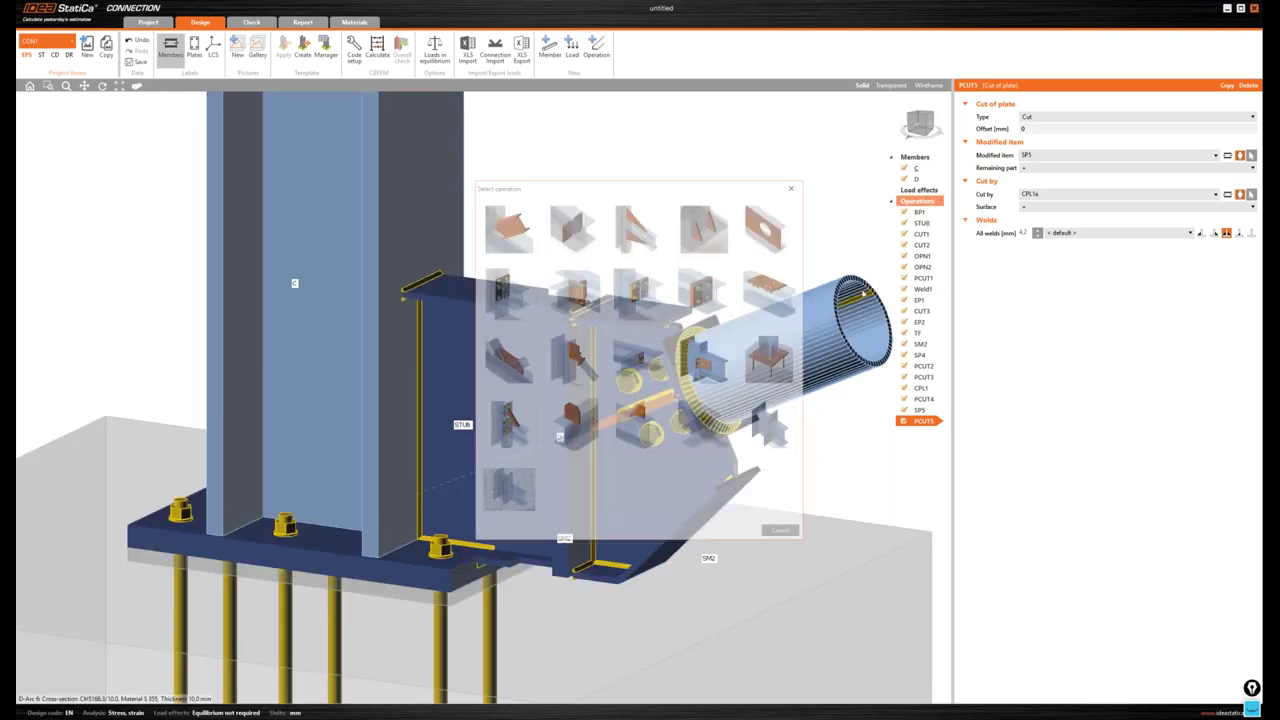
# - Add a bolt grid fastening EP1 to EP2 with M20 8.8 bolts
pyautogui.press('Return')
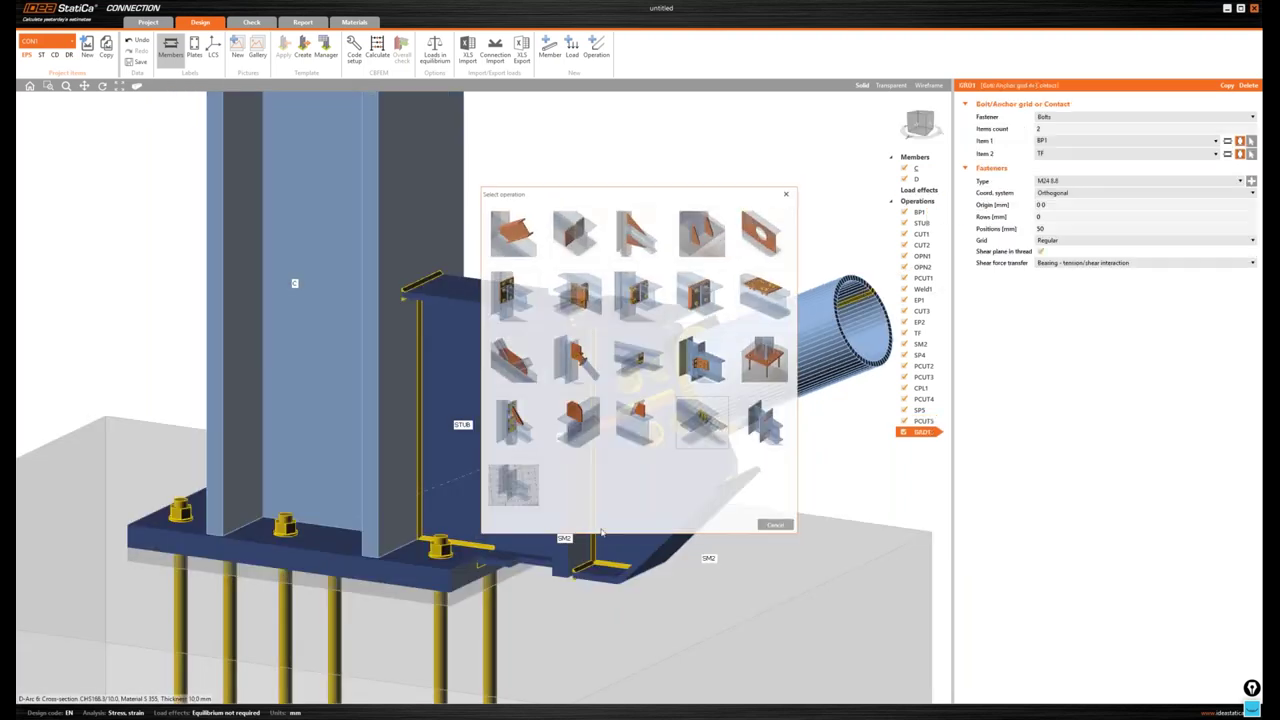
pyautogui.click(575, 549)
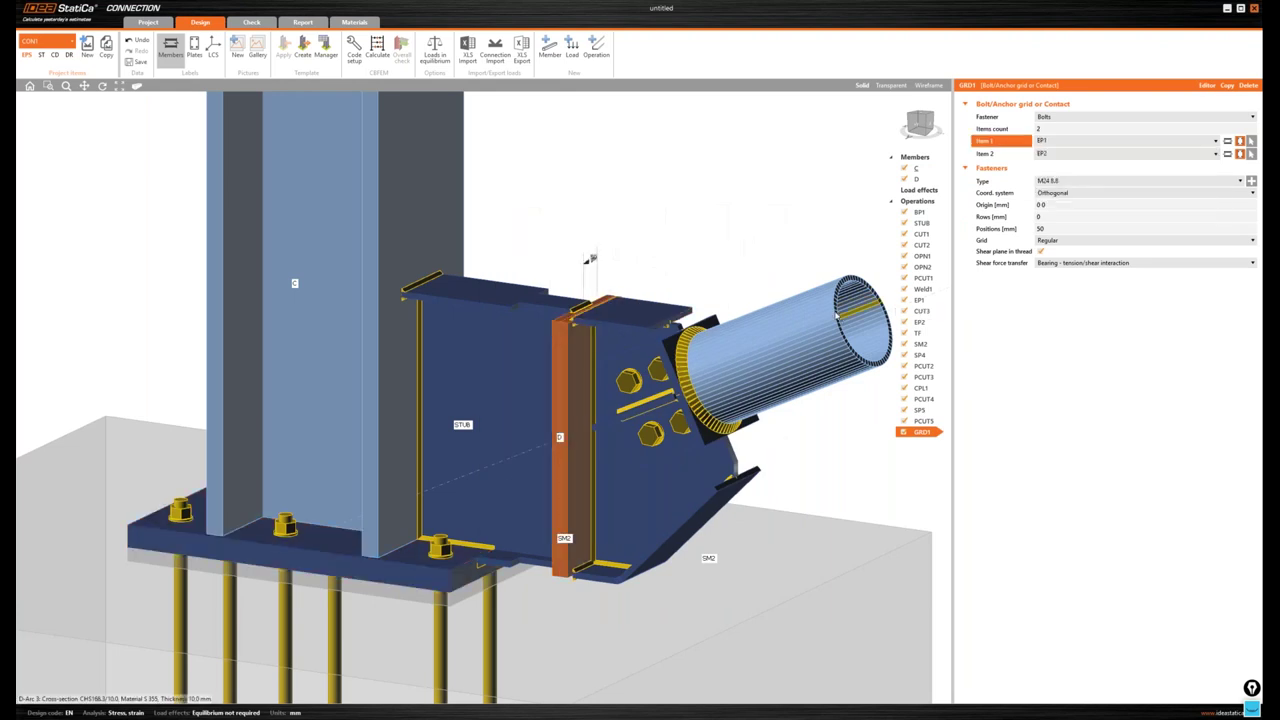
pyautogui.click(1072, 182)
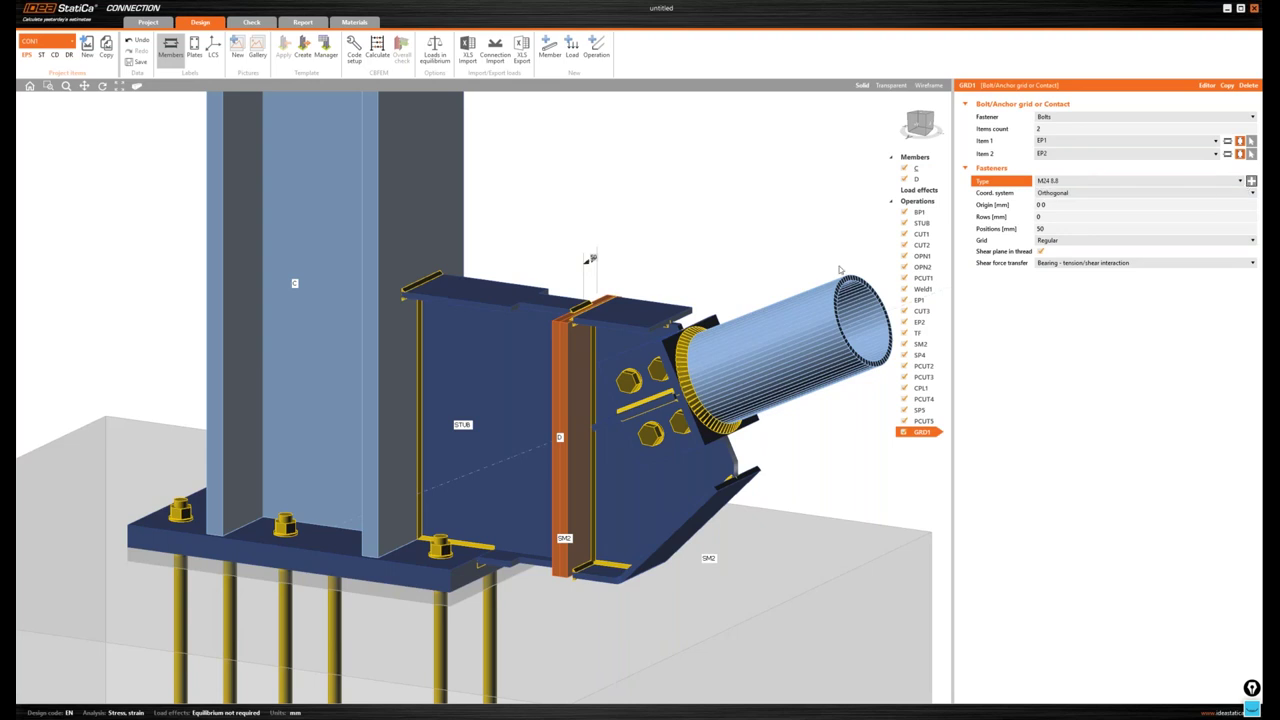
pyautogui.click(1251, 181)
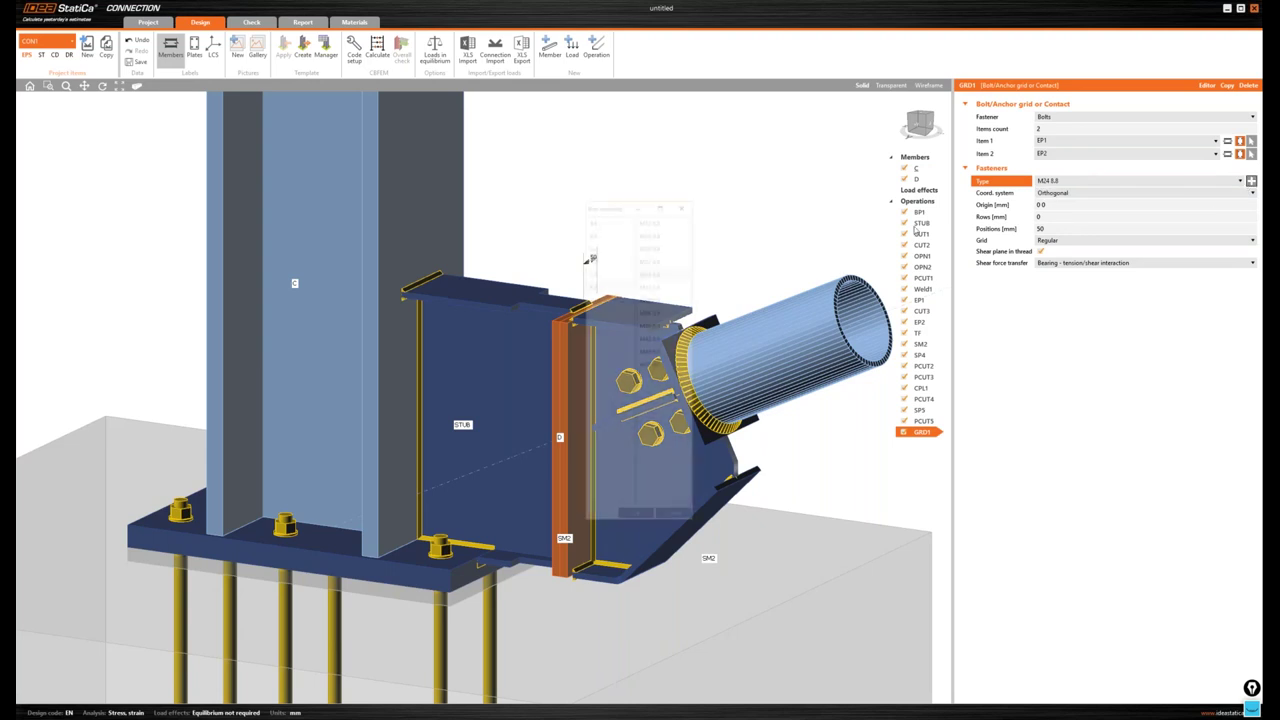
pyautogui.click(593, 257)
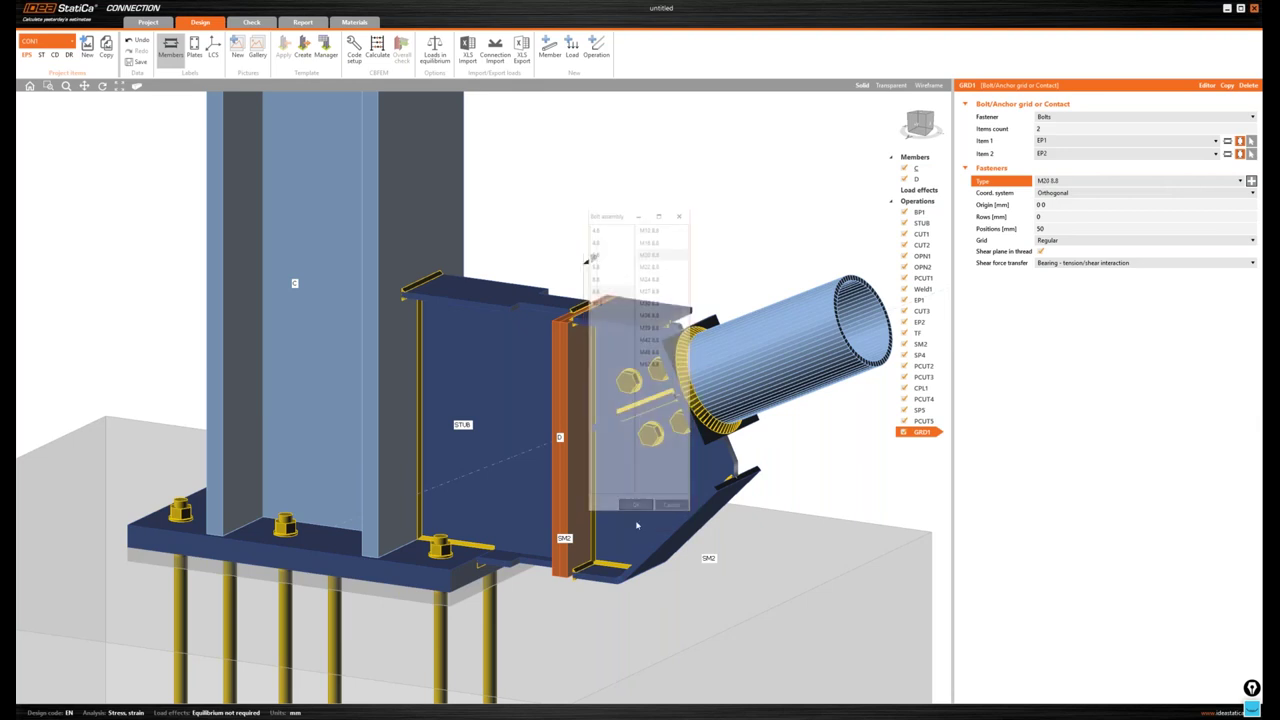
pyautogui.click(1140, 216)
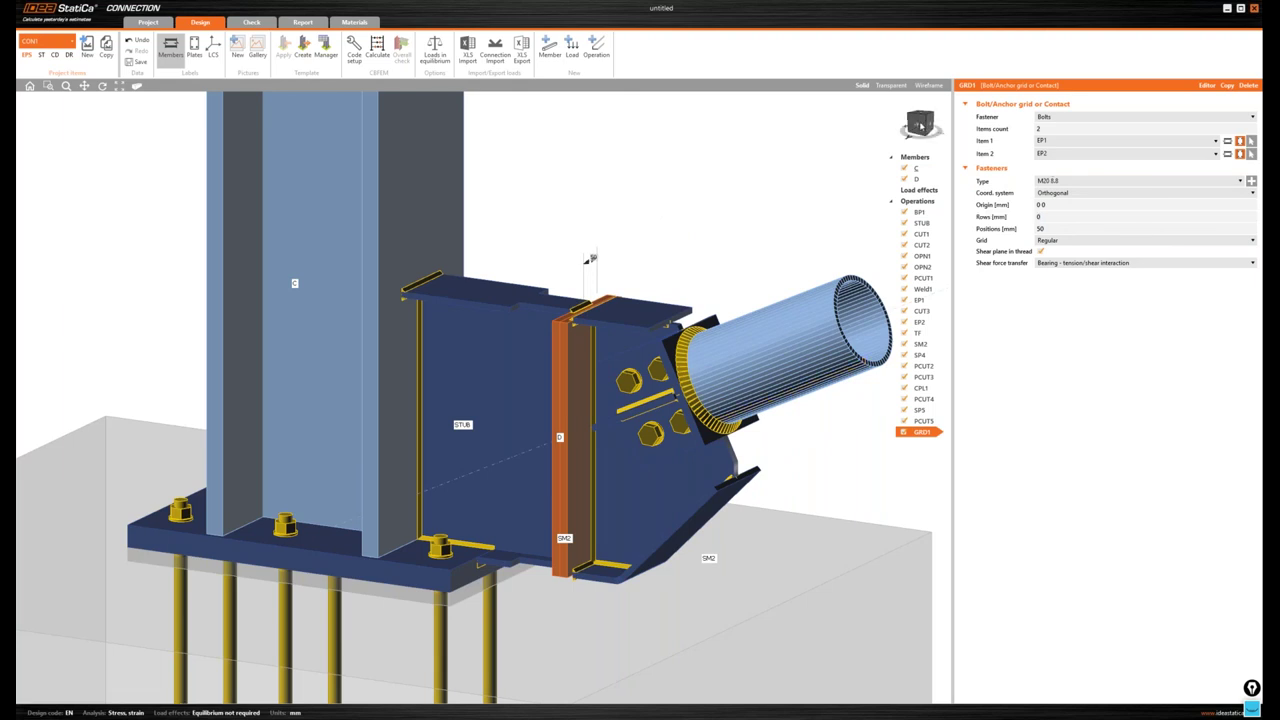
# - Set GRD1 rows to -180; -110; 30; 100; 180 and positions 50 -100, viewed solid
pyautogui.click(921, 125)
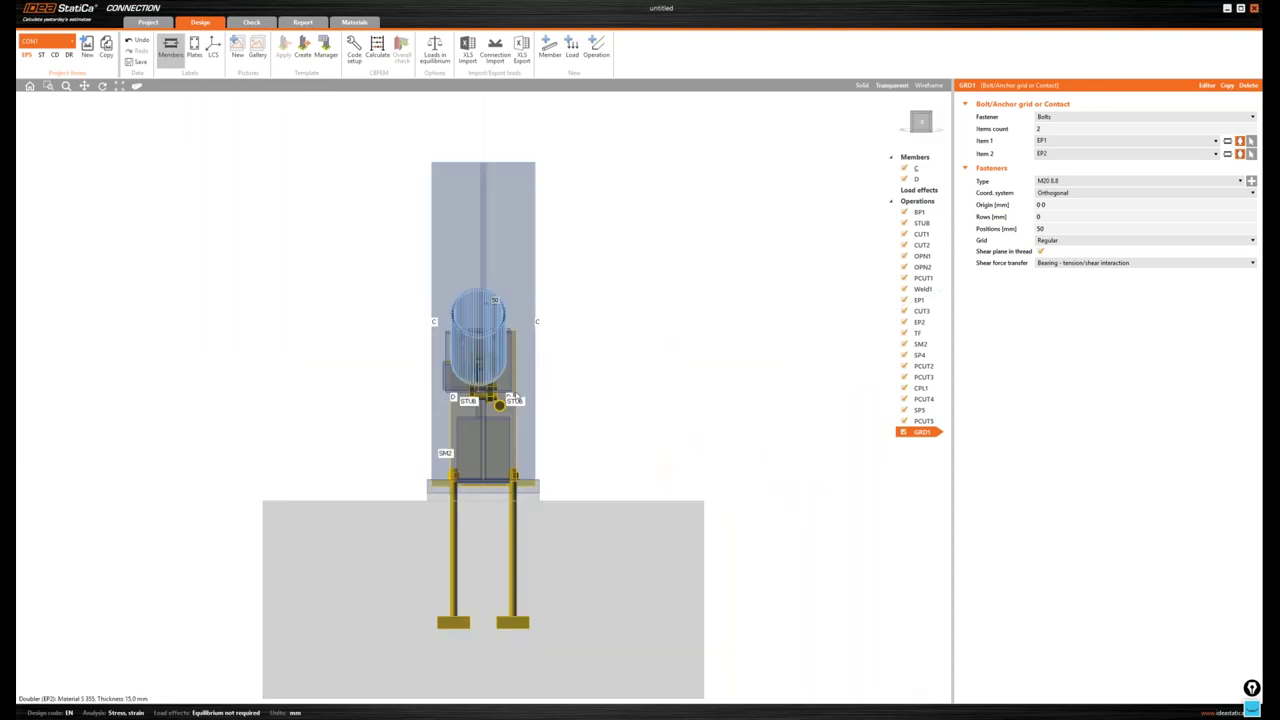
pyautogui.scroll(3, 515, 397)
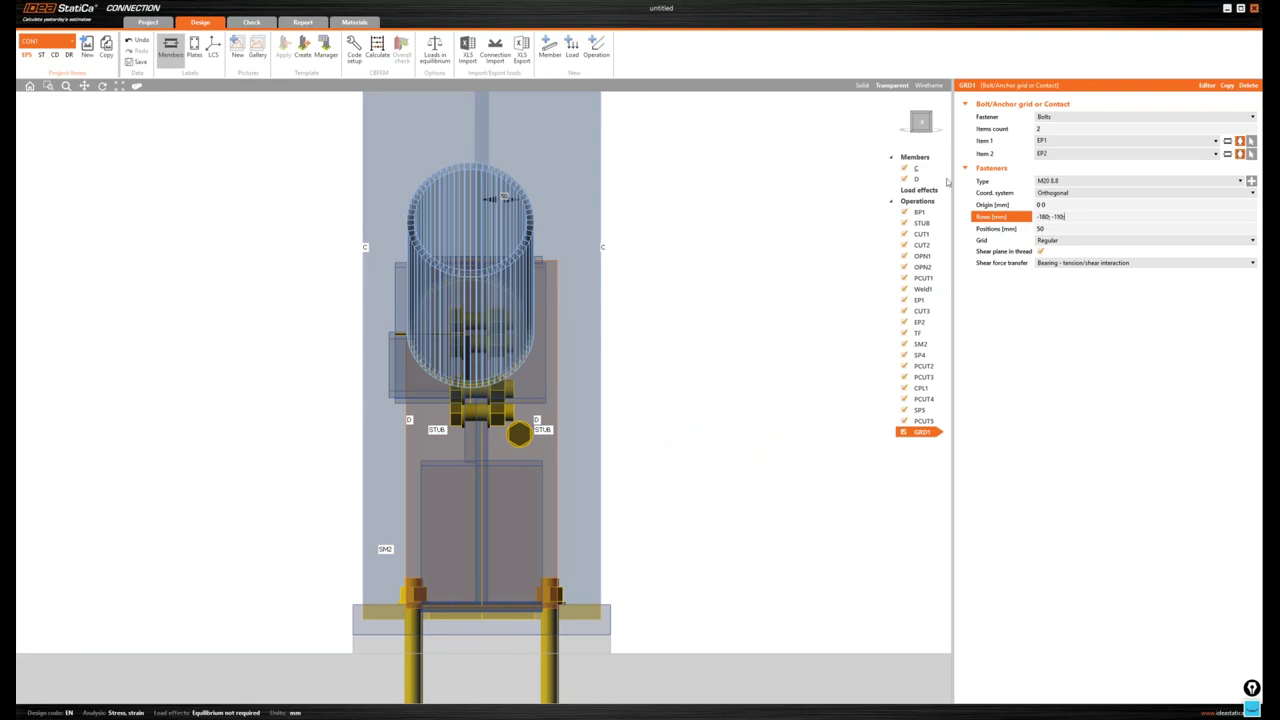
pyautogui.write('30; 100; 180')
pyautogui.press('Tab')
pyautogui.write('50')
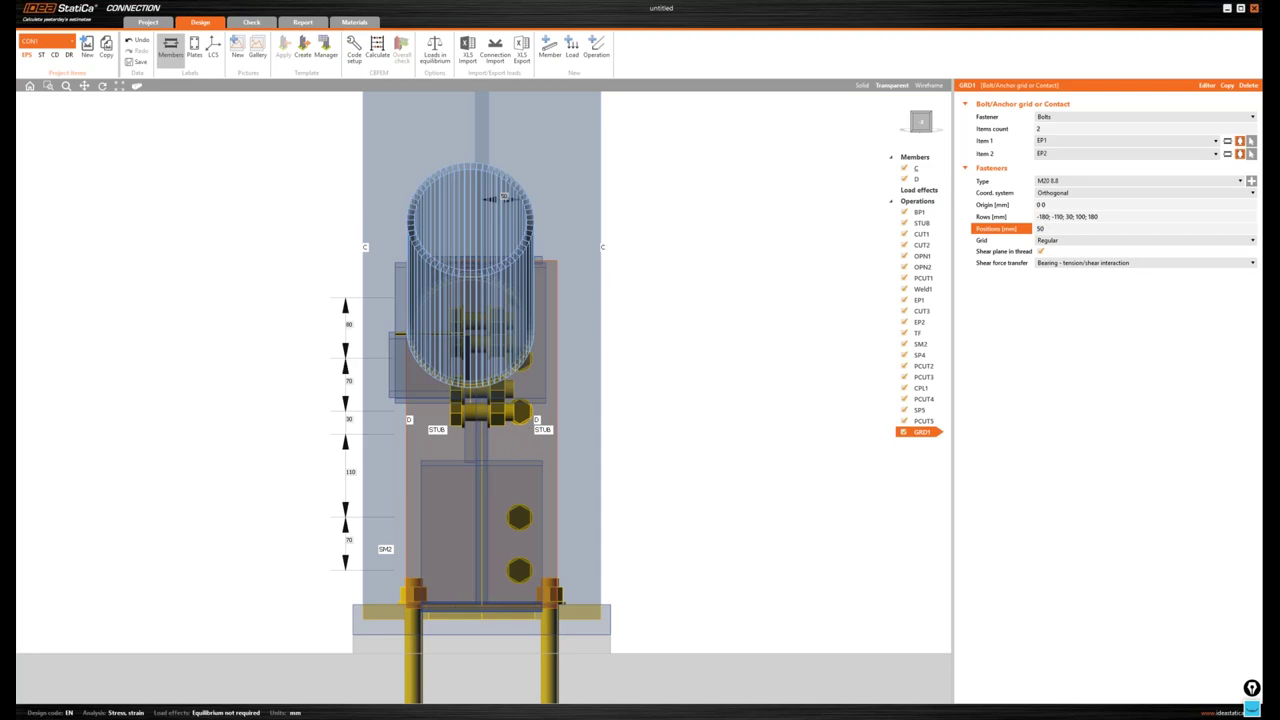
pyautogui.write(' -100')
pyautogui.press('Tab')
pyautogui.click(862, 85)
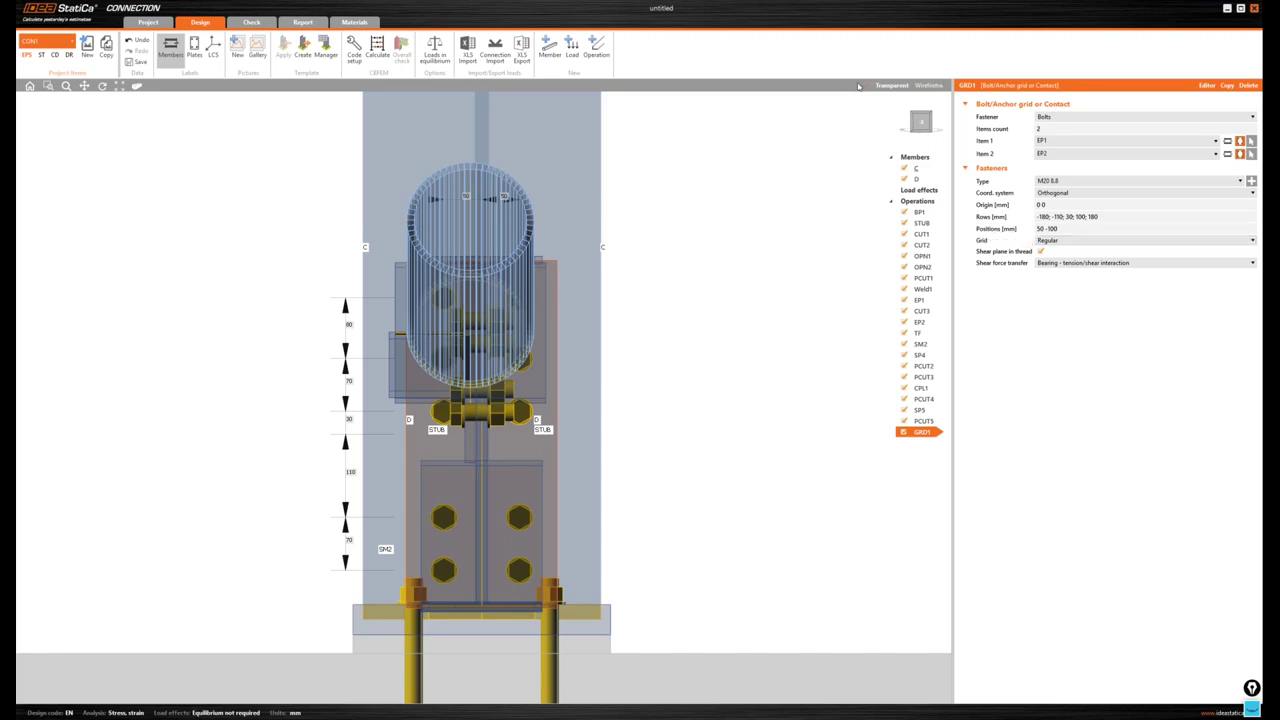
pyautogui.click(922, 122)
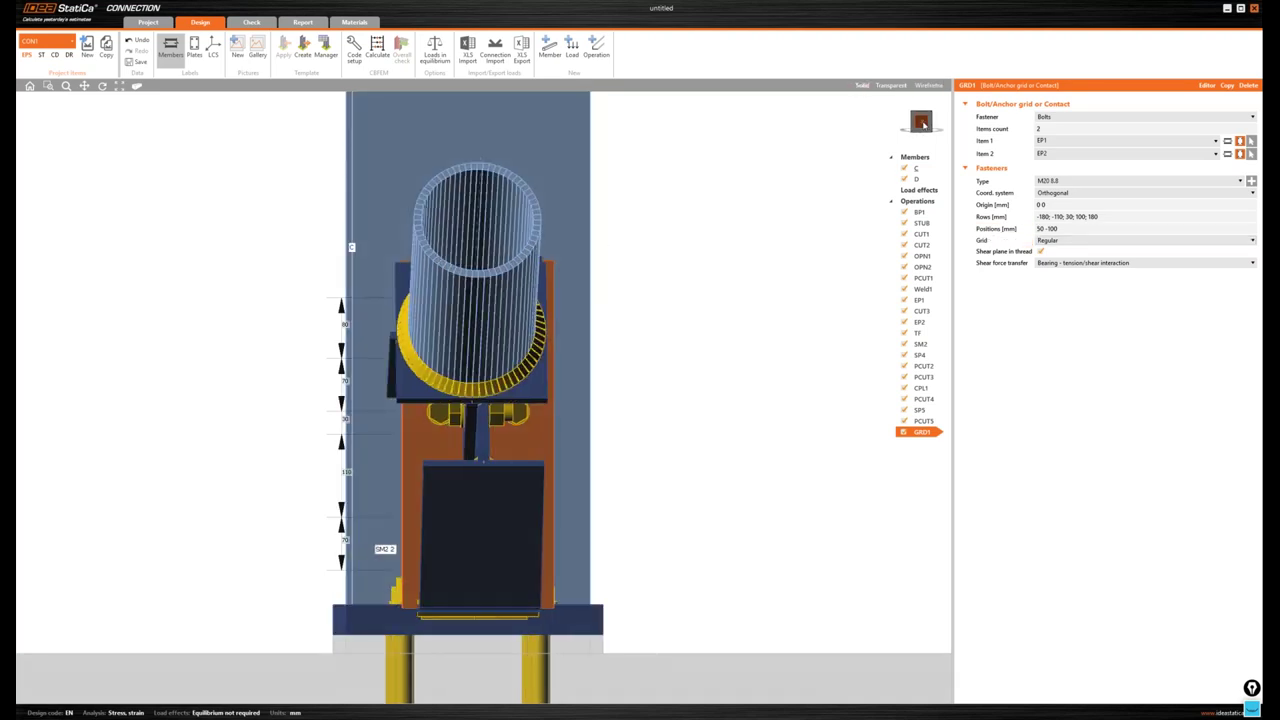
pyautogui.click(922, 122)
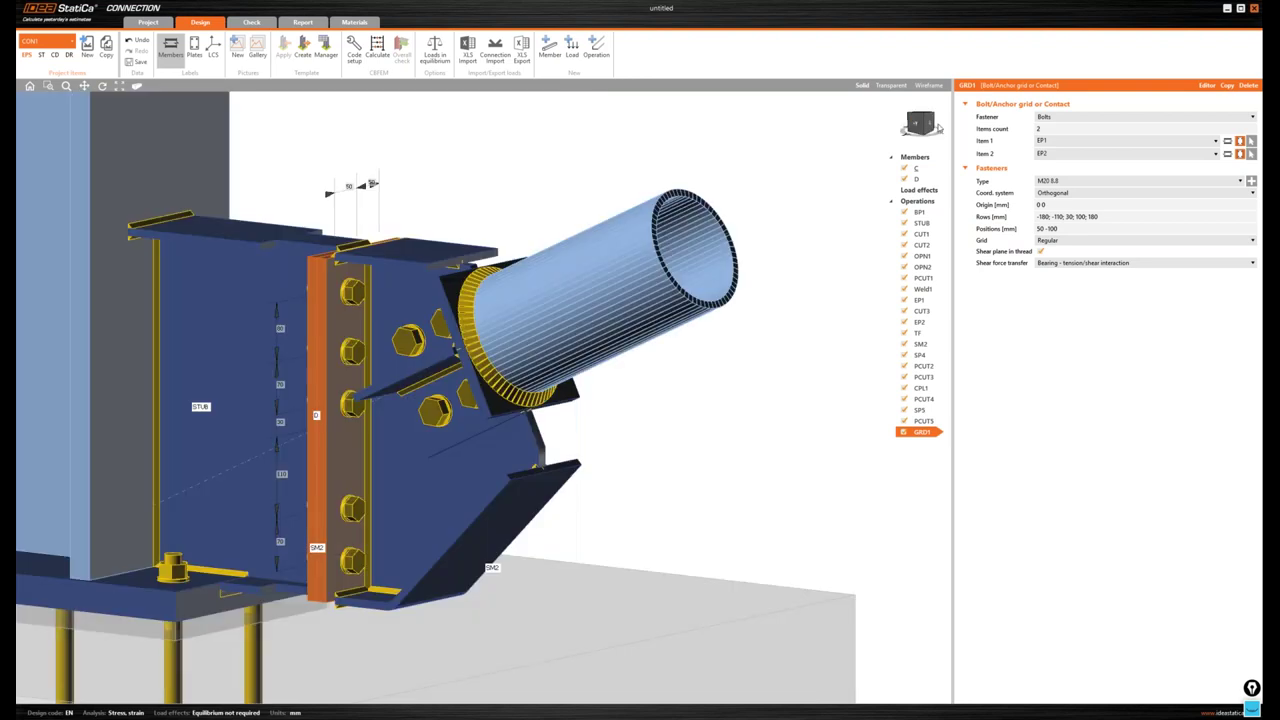
# - In LE1 enter axial force N = -200 kN on member C and -350 kN on member D
pyautogui.click(919, 190)
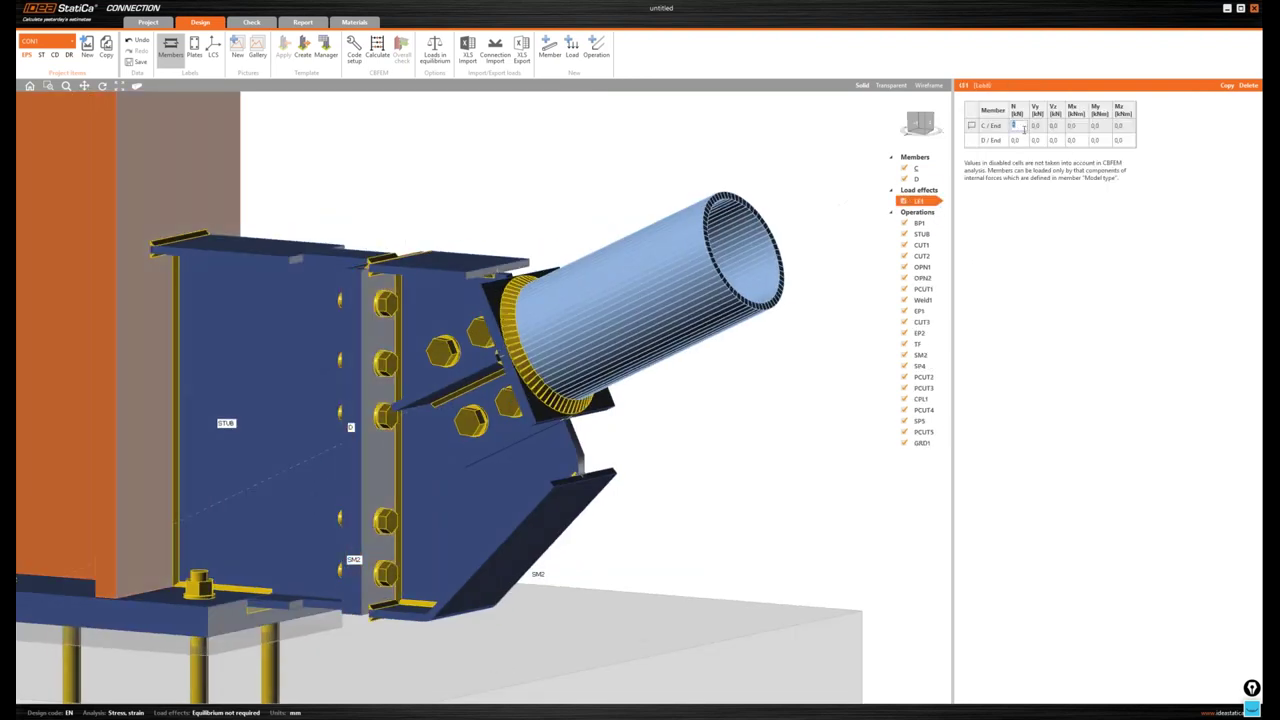
pyautogui.write('-200')
pyautogui.click(1018, 140)
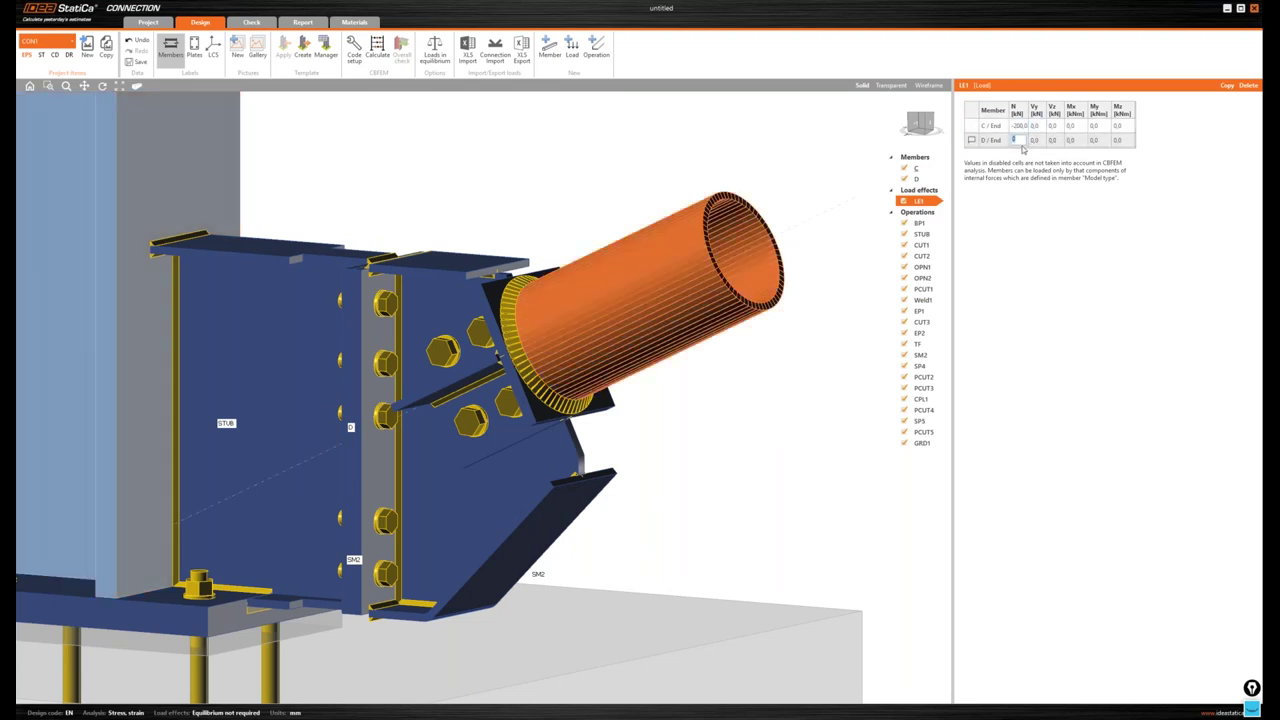
pyautogui.write('-350')
pyautogui.press('Tab')
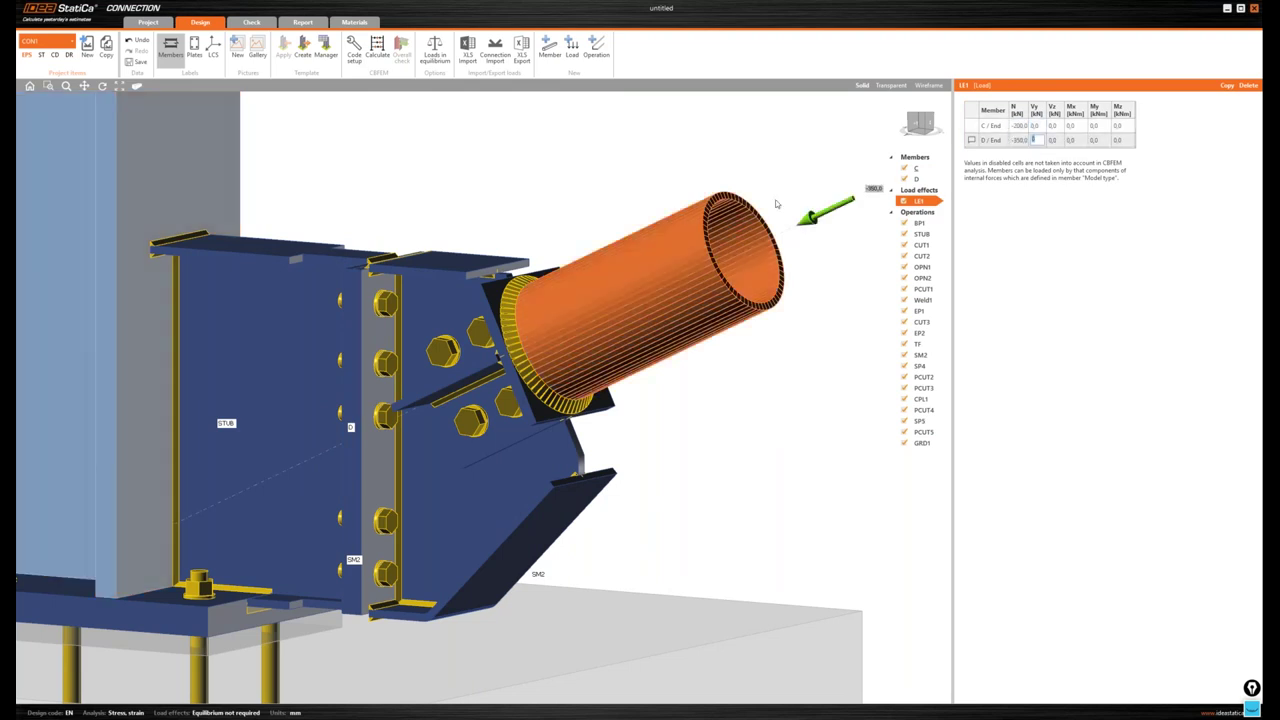
pyautogui.scroll(-2, 775, 204)
pyautogui.scroll(-2, 775, 204)
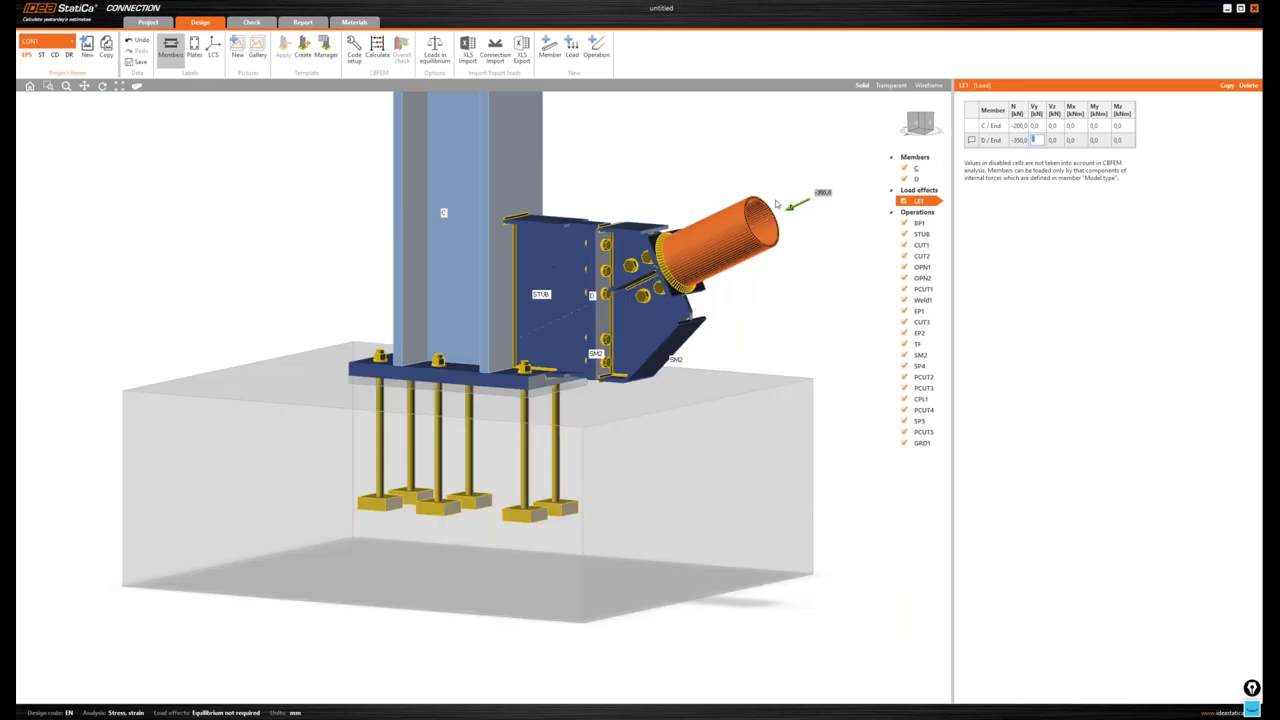
pyautogui.moveTo(775, 204); pyautogui.dragTo(746, 331, button='middle')
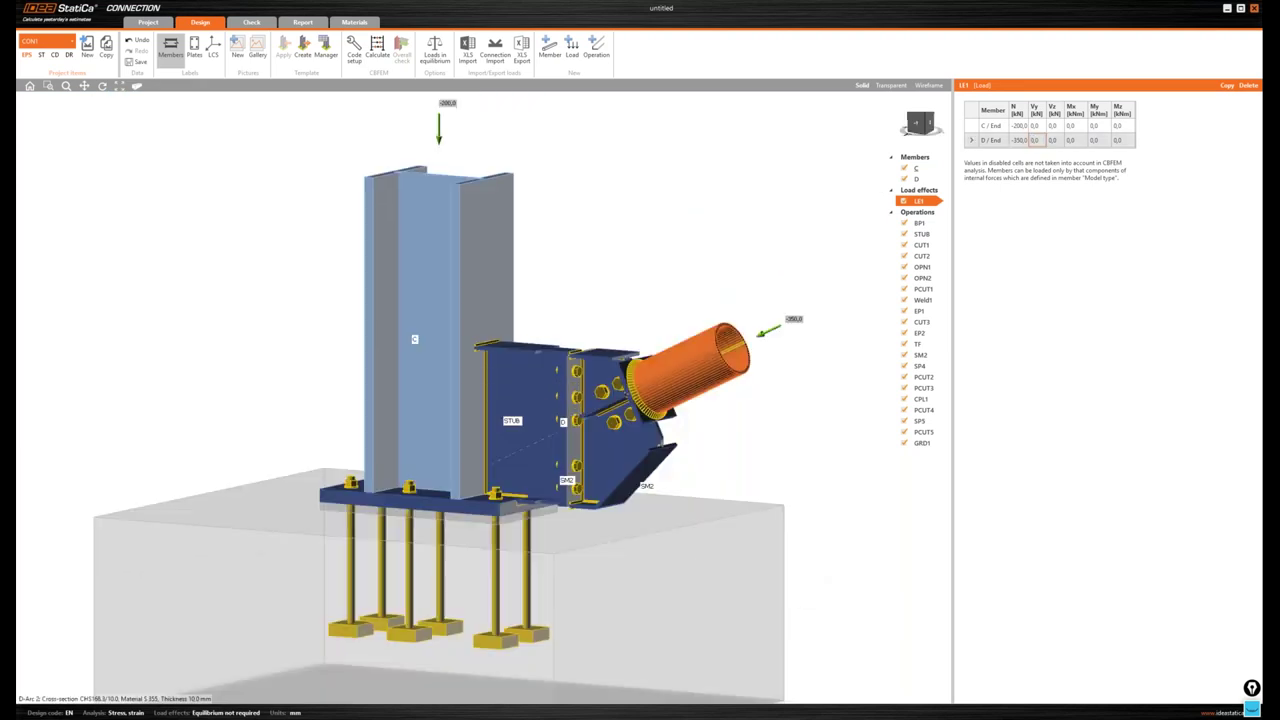
# - Calculate the connection and open the check results, where anchors fail at 313.9%
pyautogui.click(377, 48)
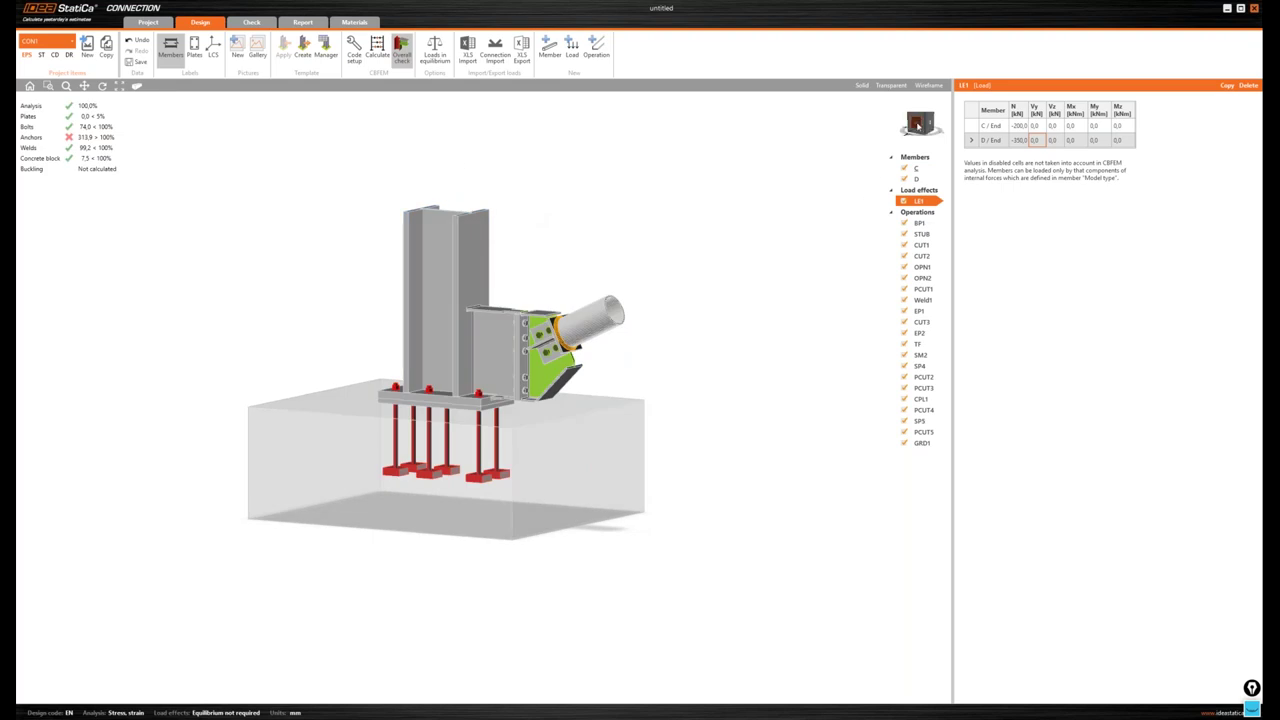
pyautogui.click(919, 125)
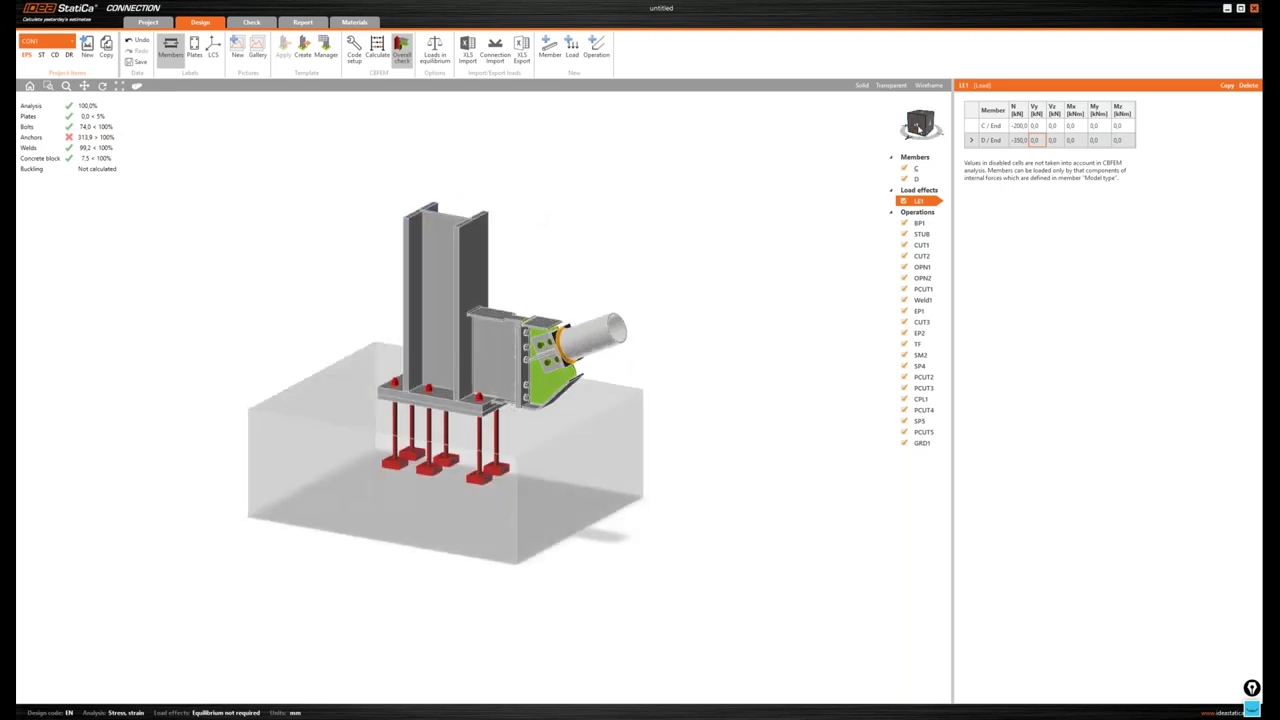
pyautogui.click(919, 127)
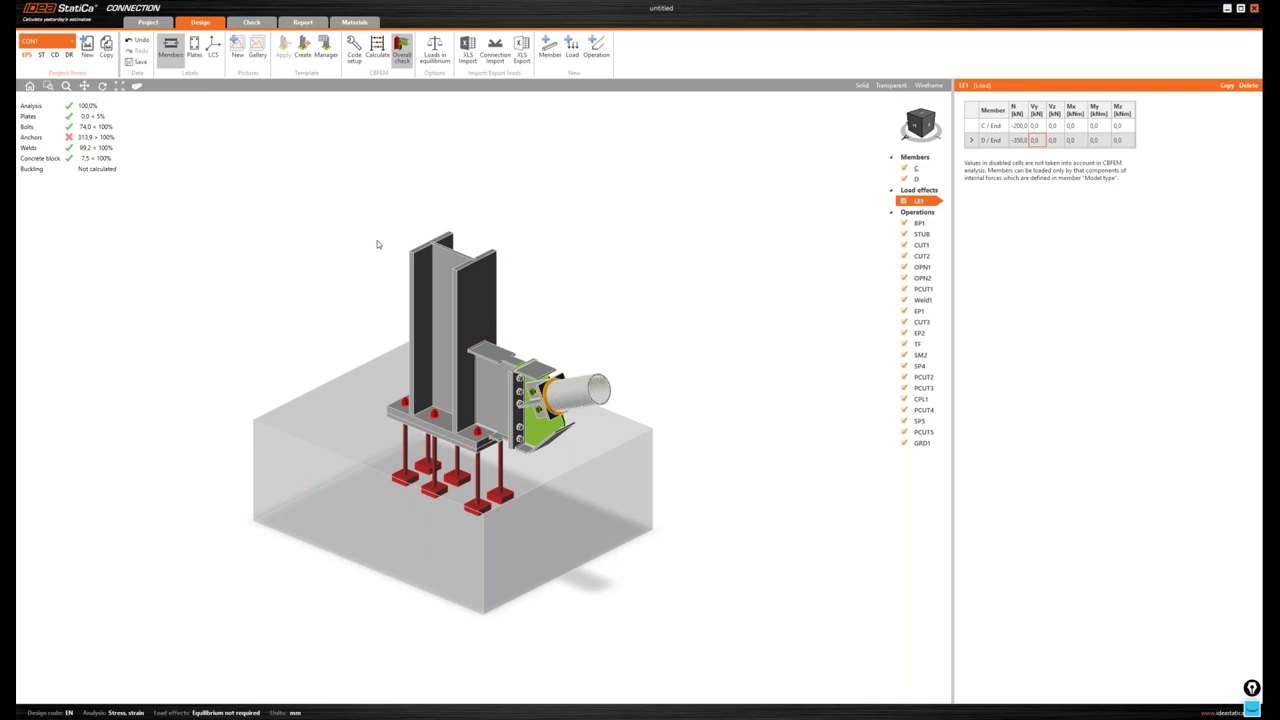
pyautogui.moveTo(331, 218); pyautogui.dragTo(268, 187, button='middle')
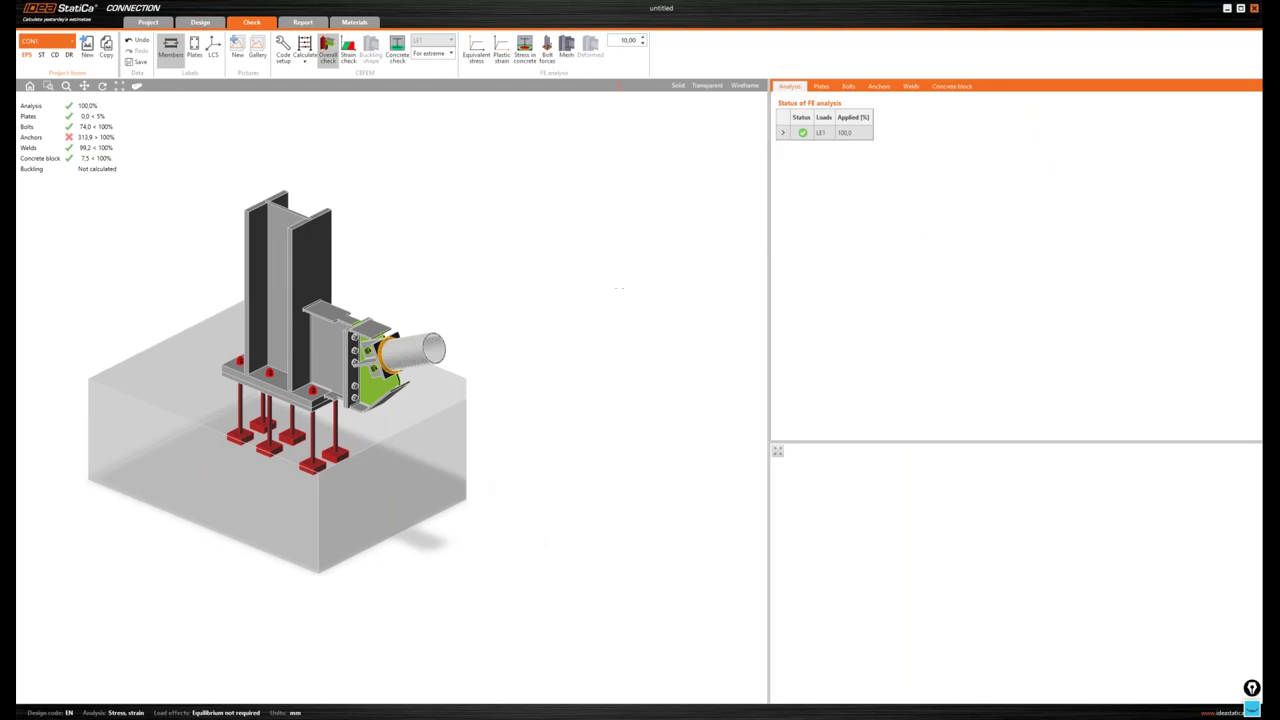
pyautogui.moveTo(457, 266); pyautogui.dragTo(522, 254, button='middle')
pyautogui.scroll(2, 446, 254)
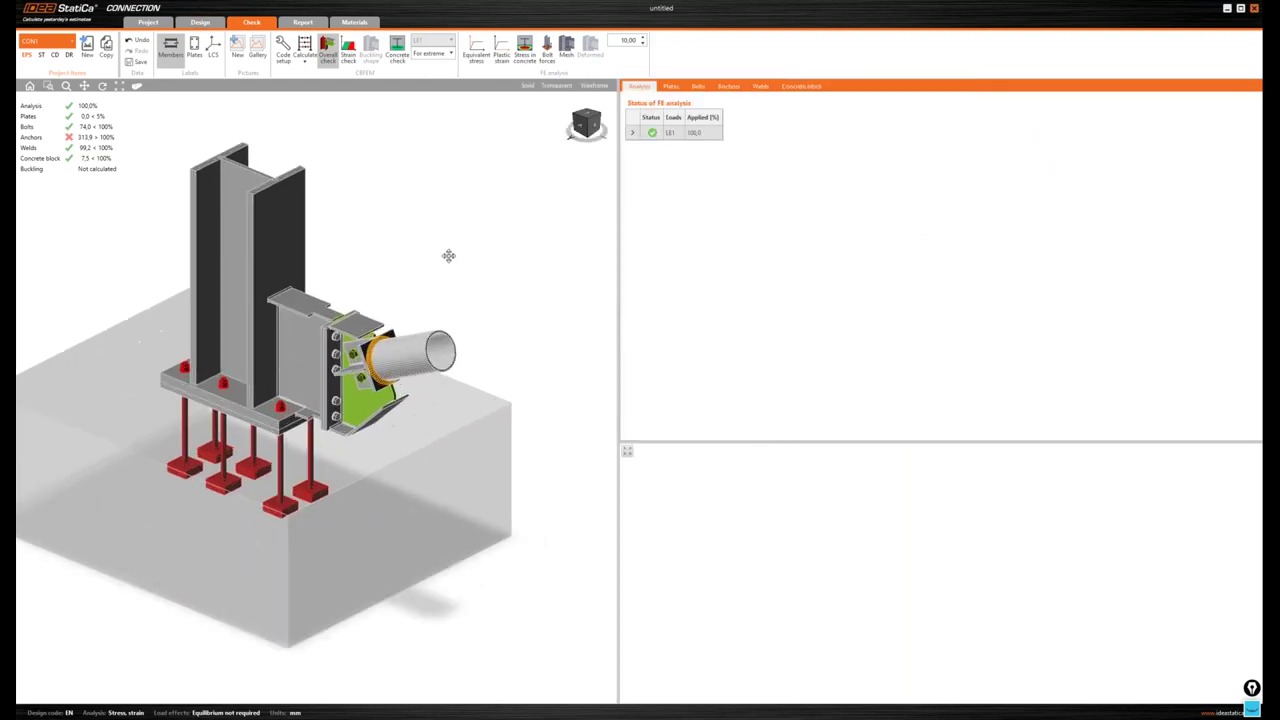
pyautogui.scroll(-2, 432, 179)
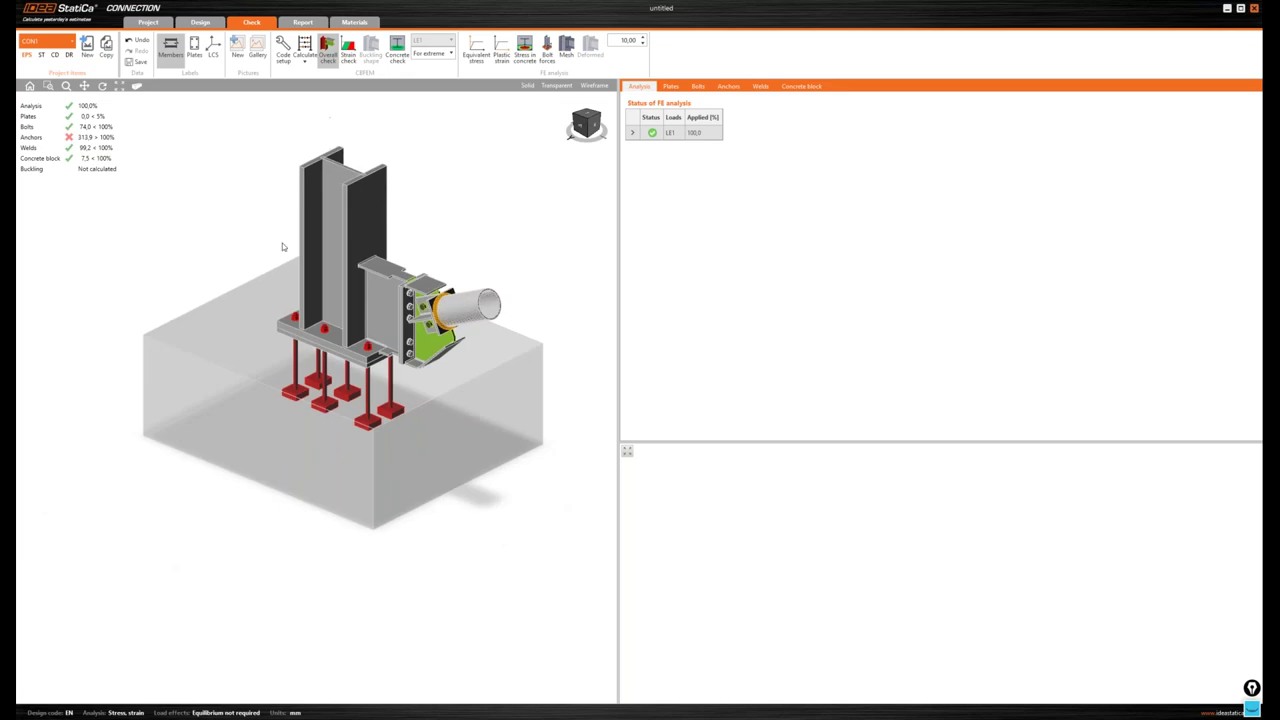
pyautogui.click(348, 50)
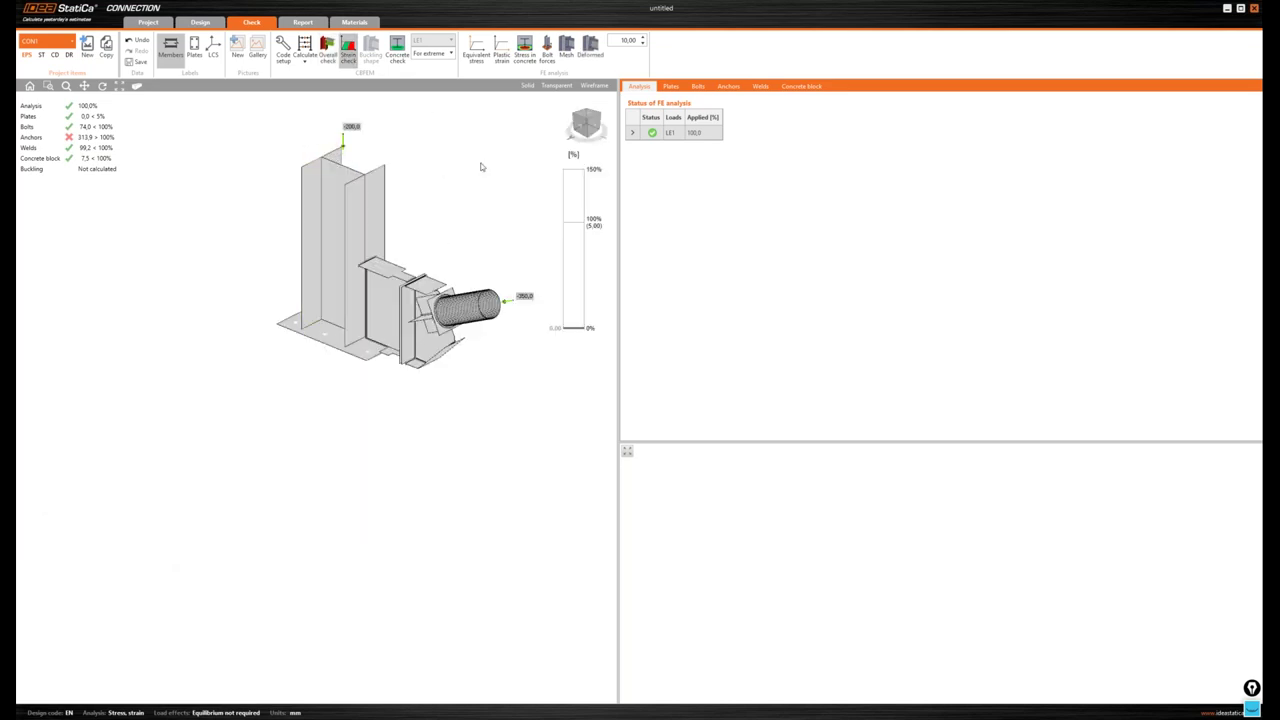
# - Inspect the strain result, then review plates C-w 1 and C-bfl 1 in the plates check table
pyautogui.moveTo(474, 177); pyautogui.dragTo(494, 148, button='right')
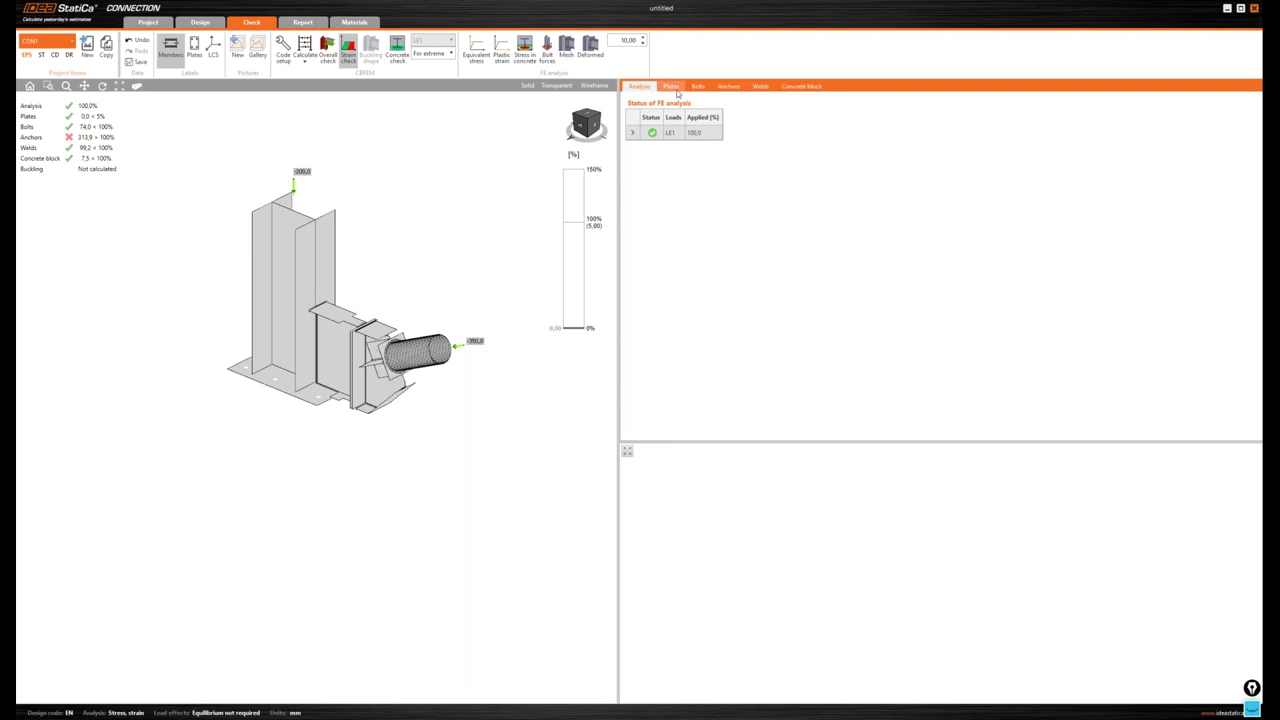
pyautogui.click(675, 88)
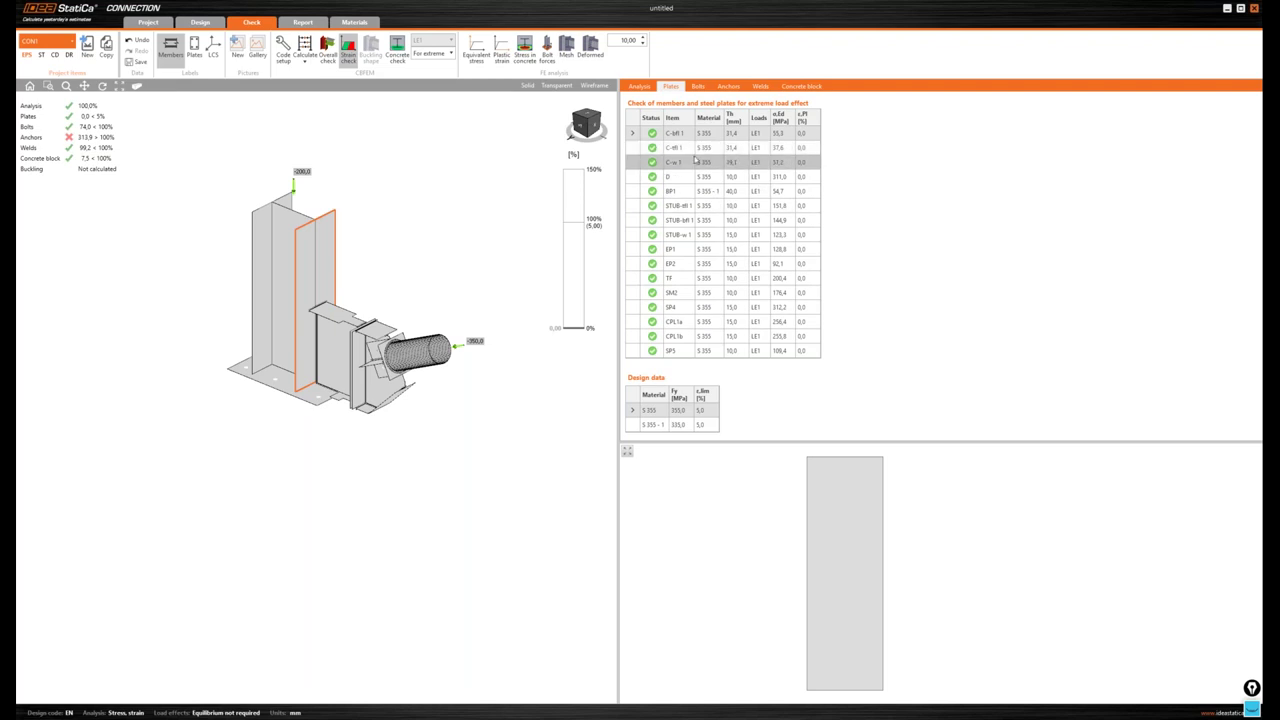
pyautogui.click(666, 162)
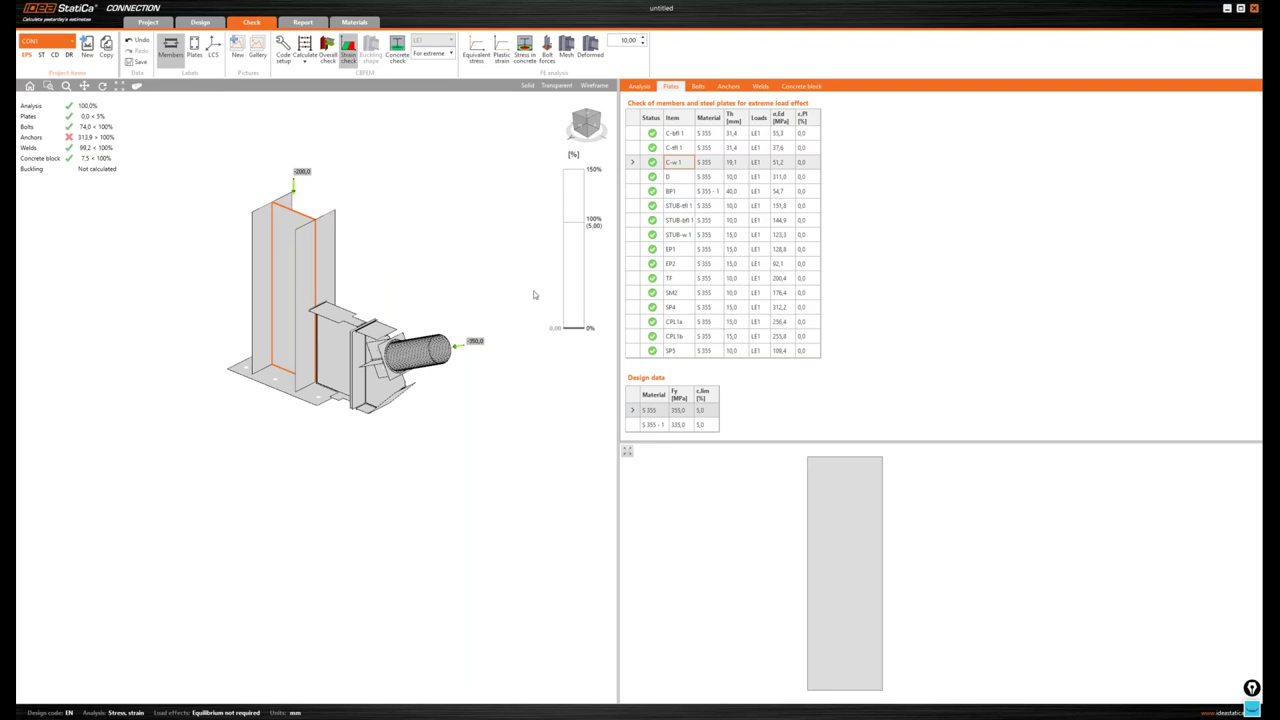
pyautogui.click(335, 239)
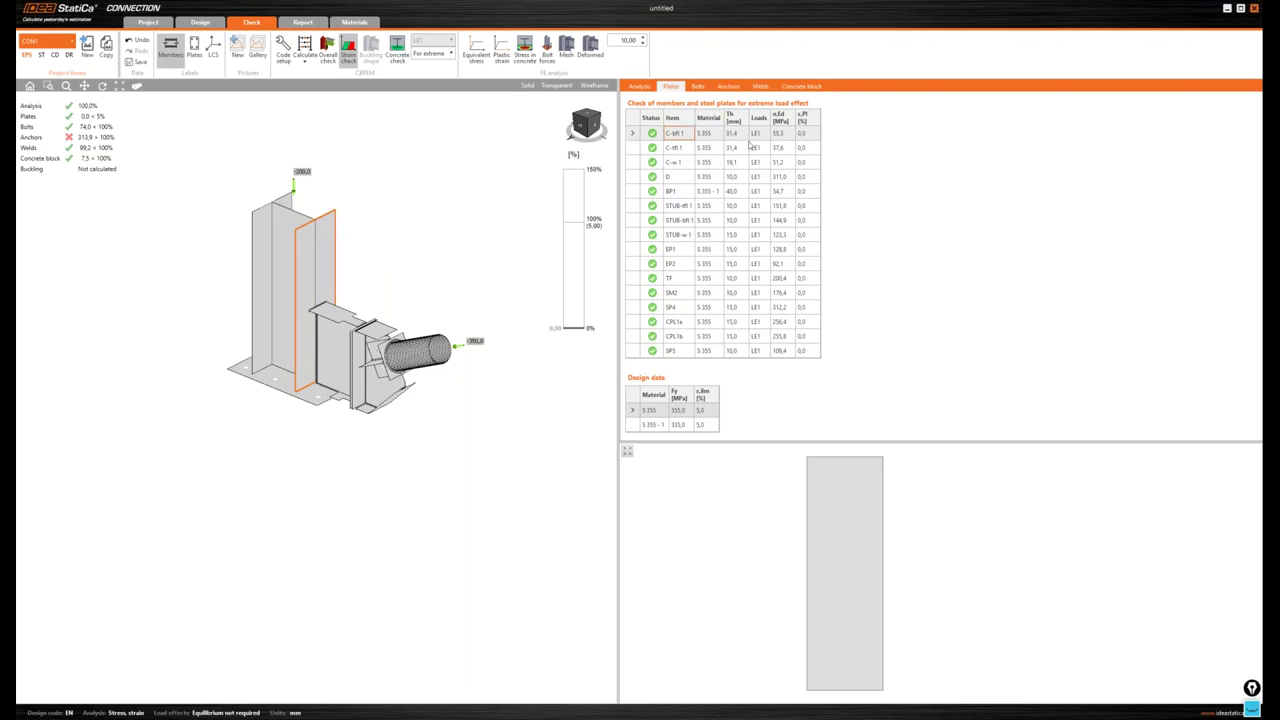
pyautogui.moveTo(801, 441); pyautogui.dragTo(801, 429)
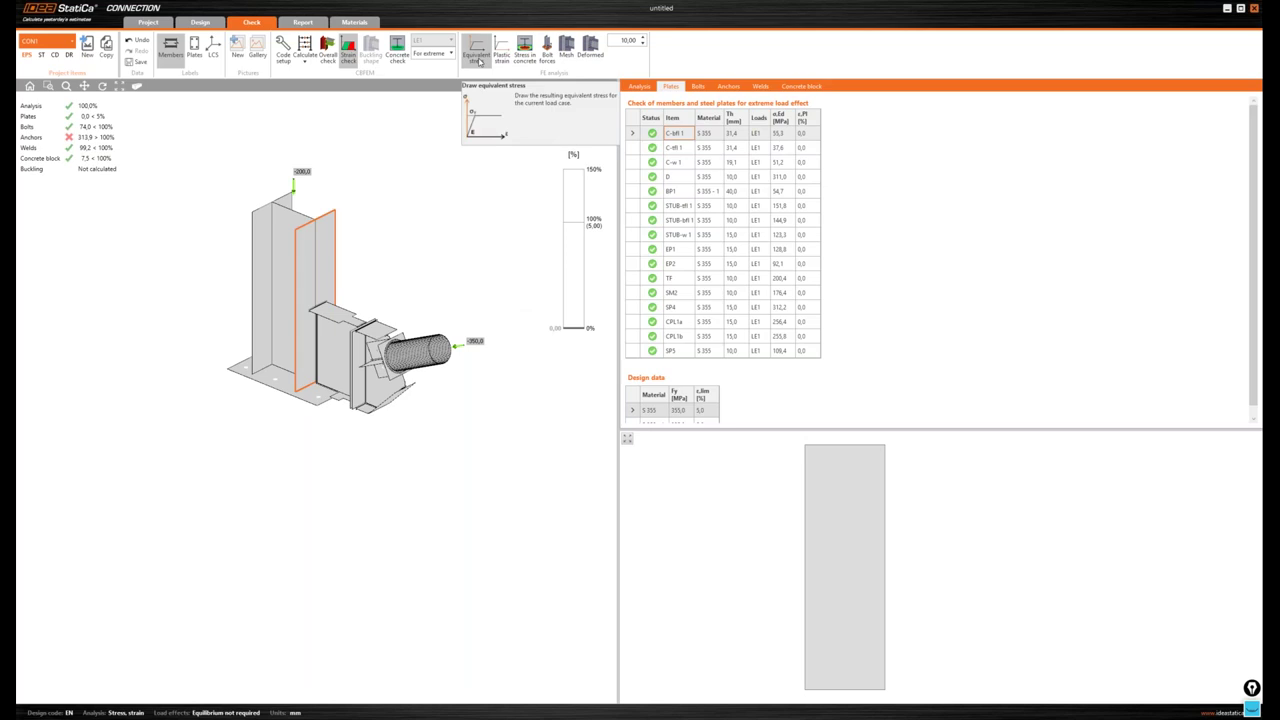
# - Switch the model display from equivalent stress to plastic strain
pyautogui.click(480, 61)
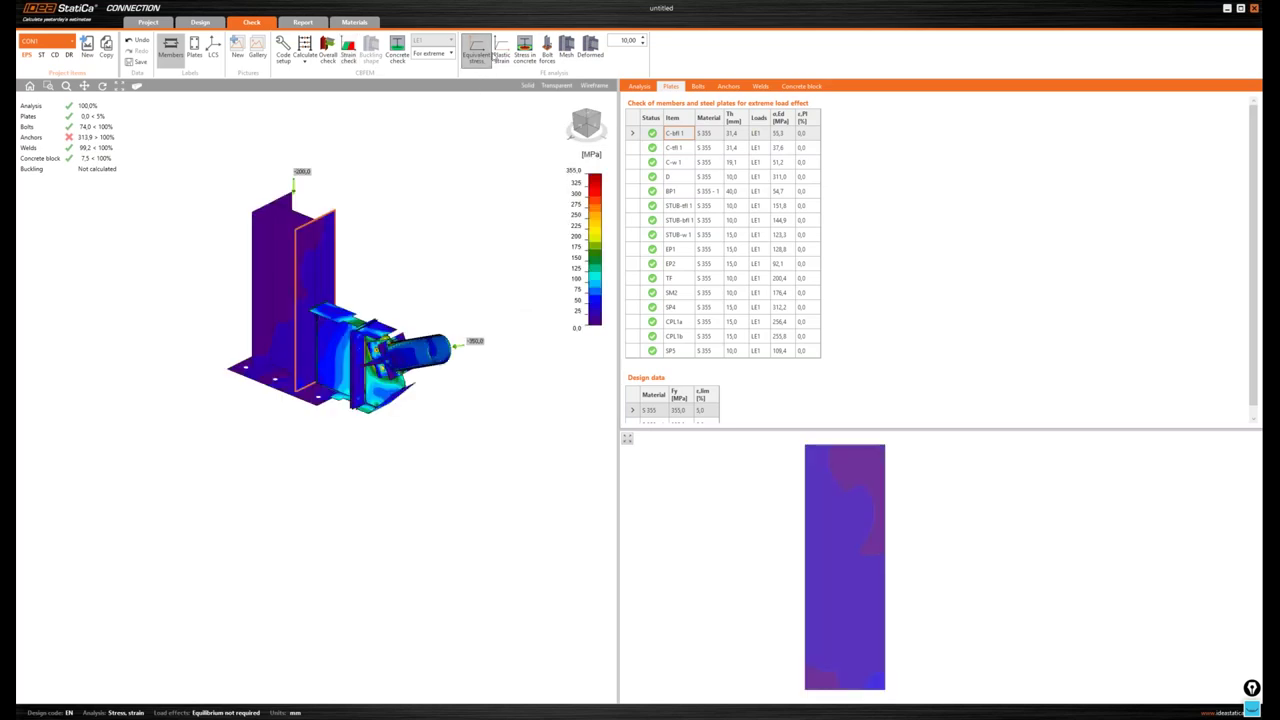
pyautogui.click(501, 52)
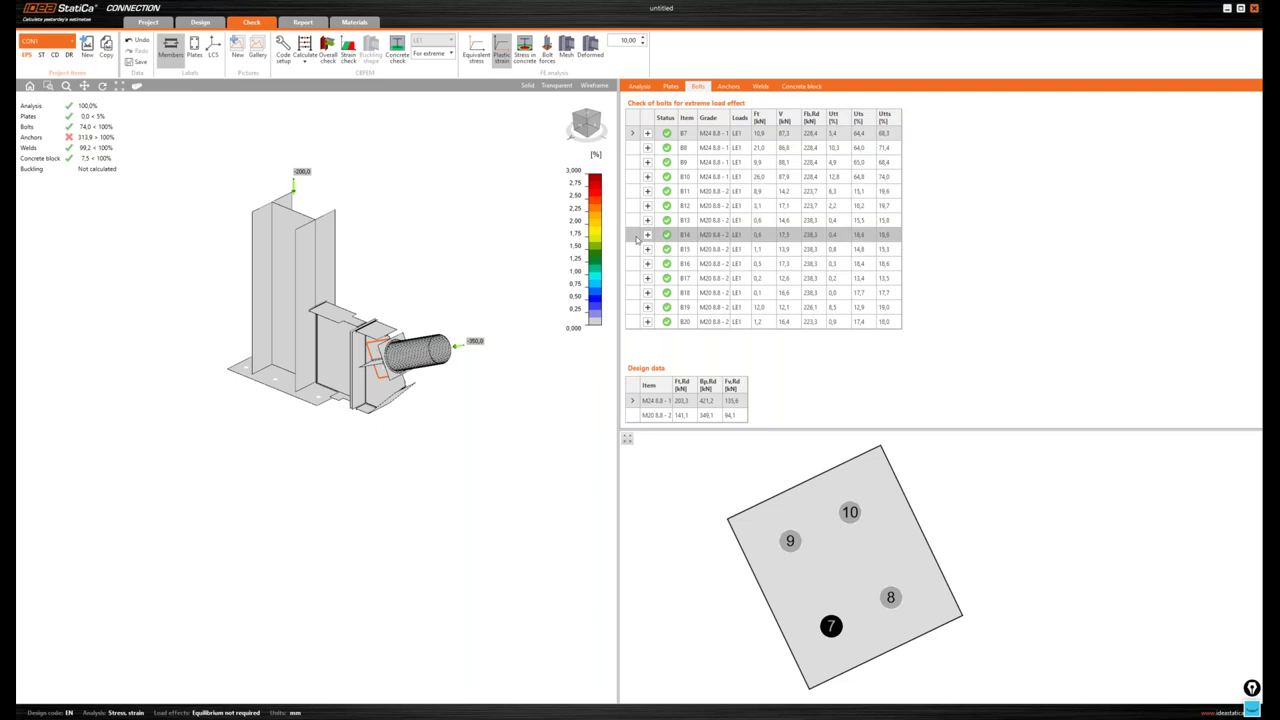
# - Select bolt B8 in the bolt table and turn the model to a front elevation
pyautogui.click(708, 150)
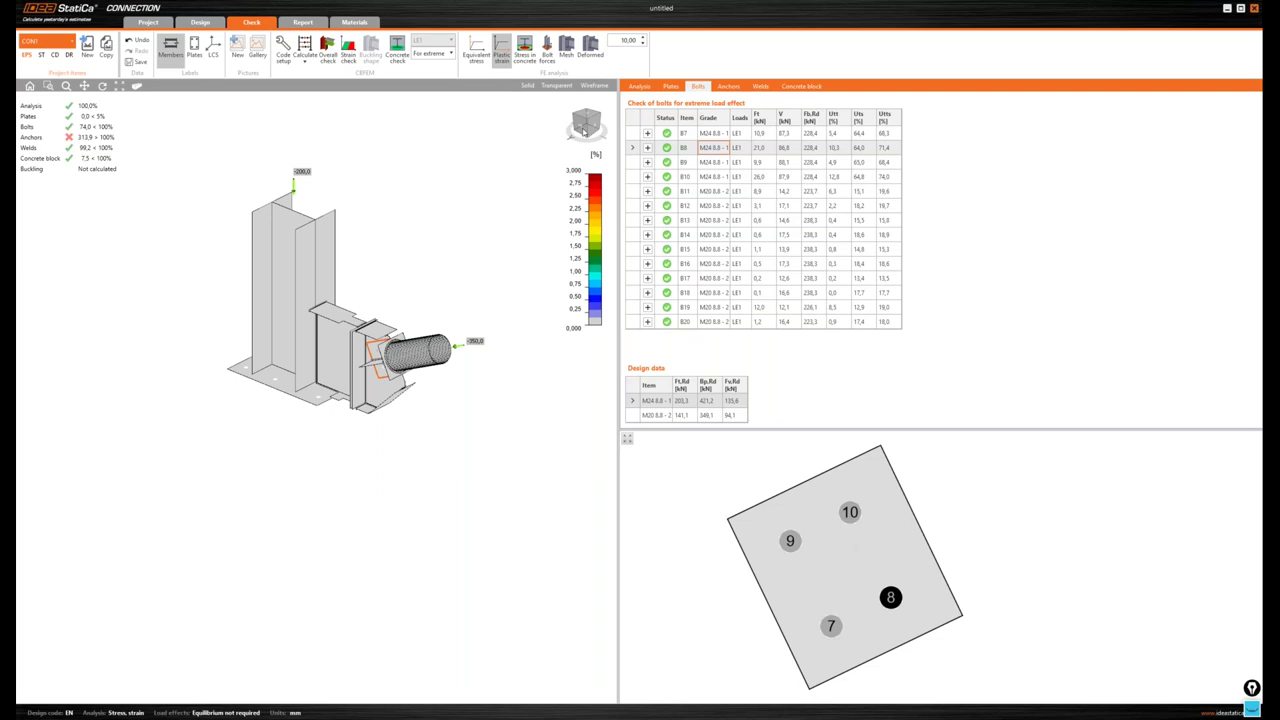
pyautogui.moveTo(582, 127); pyautogui.dragTo(588, 128)
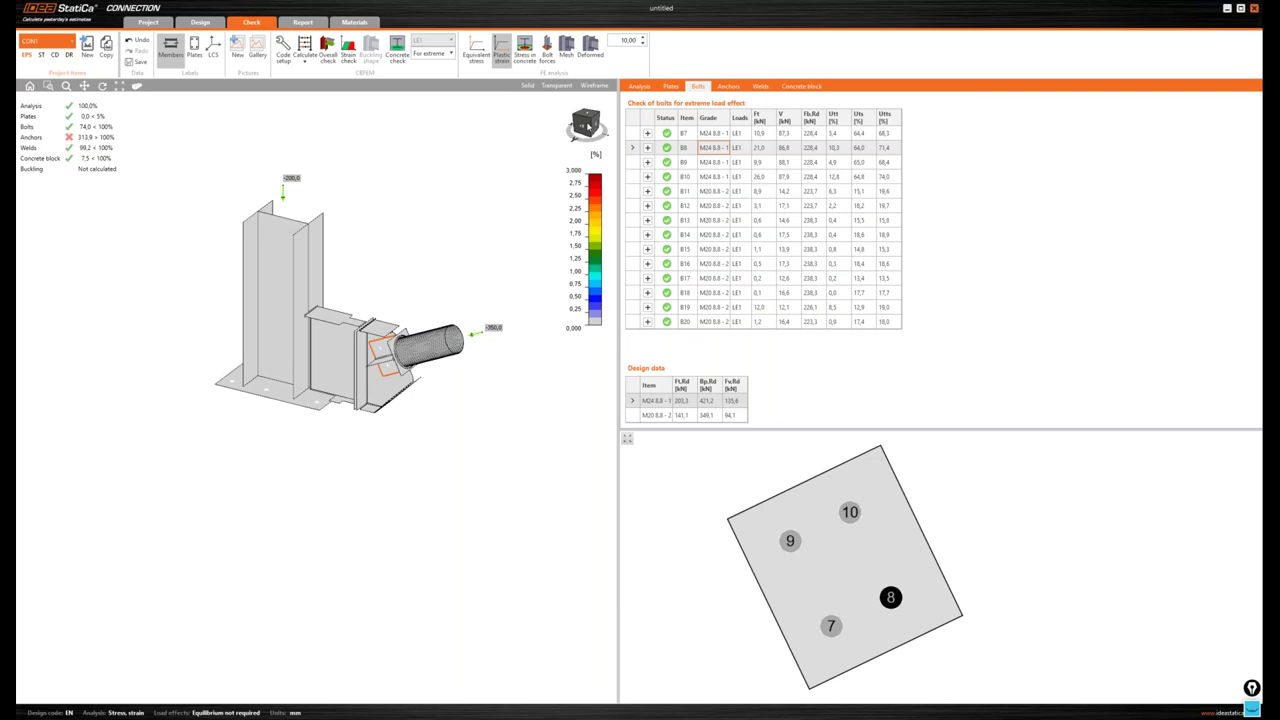
pyautogui.click(588, 128)
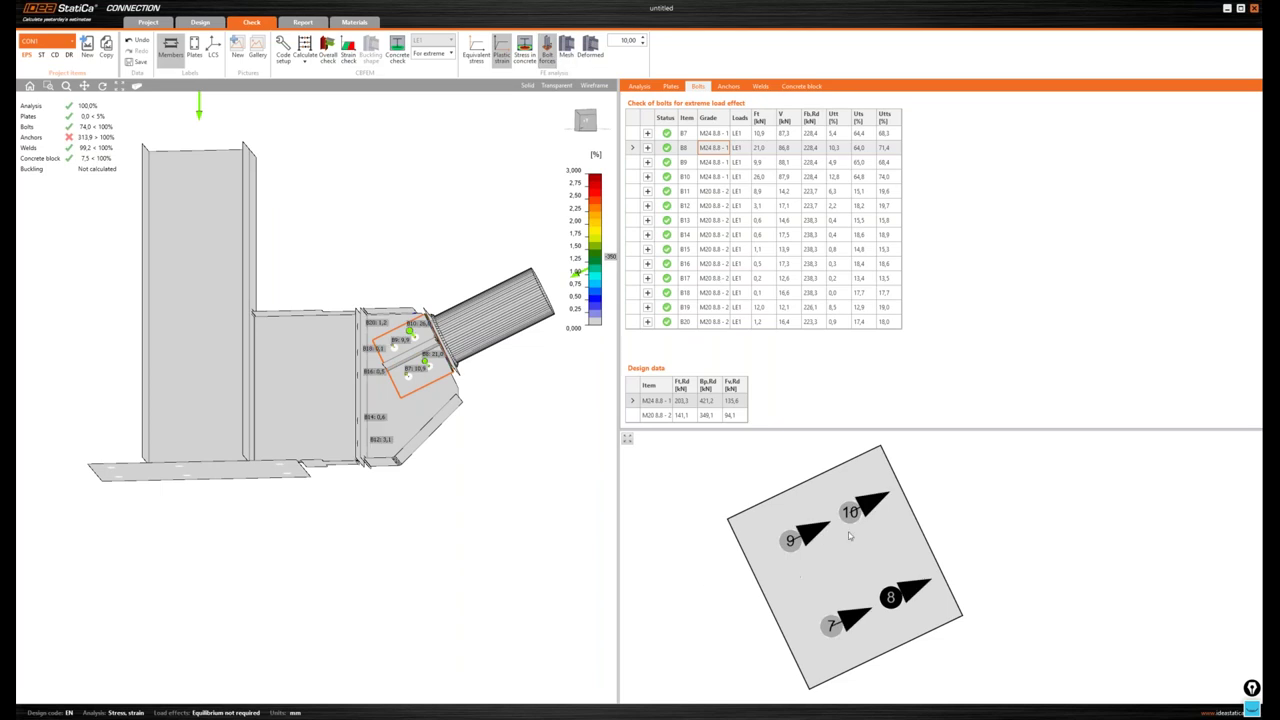
pyautogui.moveTo(585, 127); pyautogui.dragTo(581, 119)
pyautogui.click(581, 119)
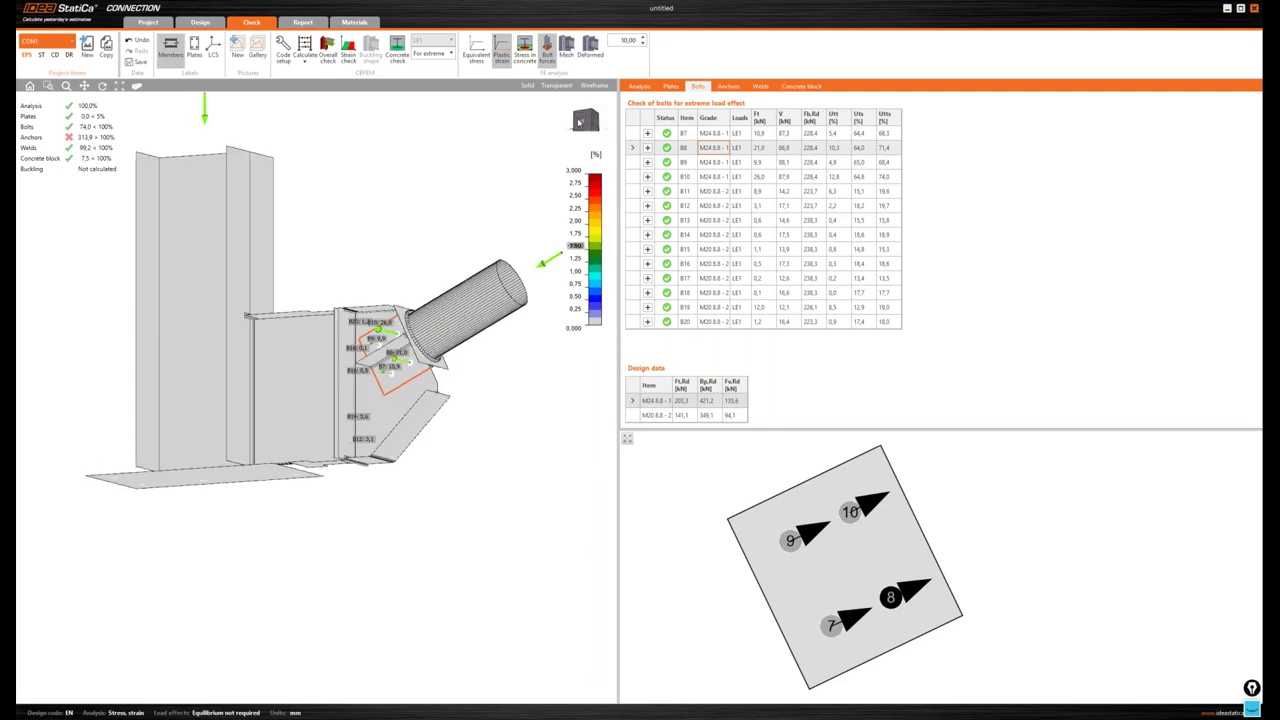
pyautogui.scroll(2, 365, 384)
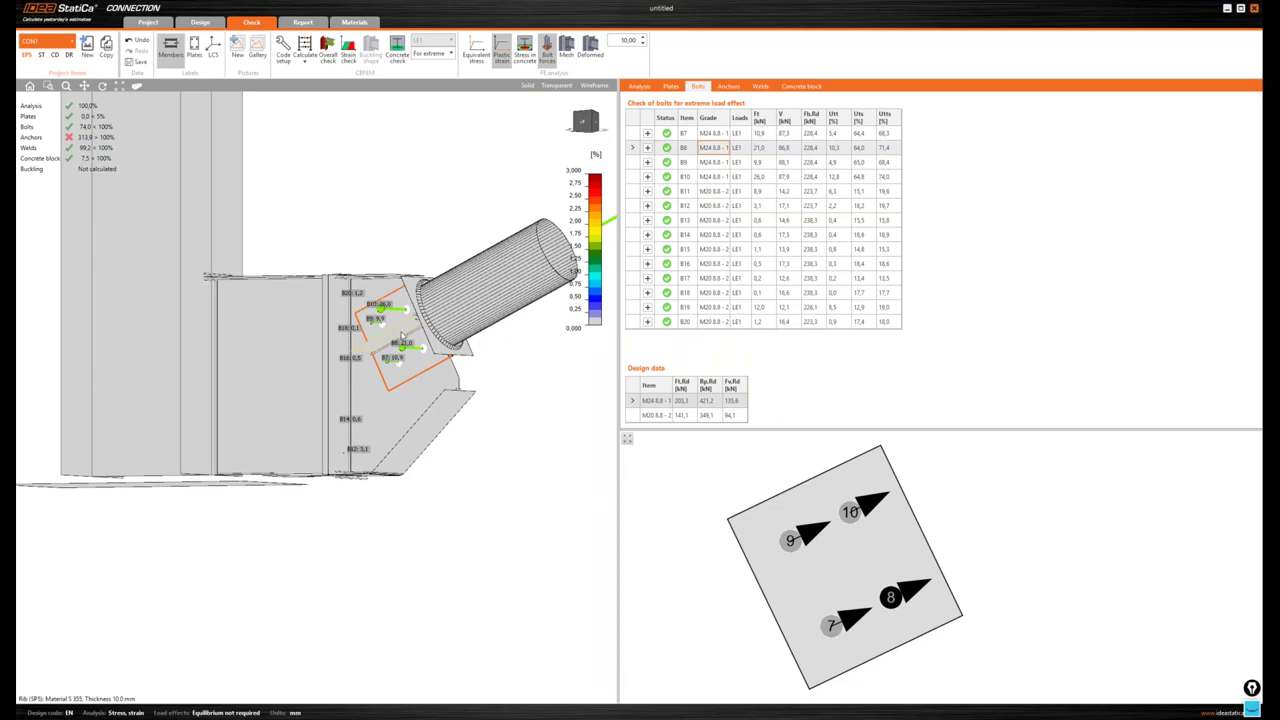
pyautogui.scroll(-2, 401, 336)
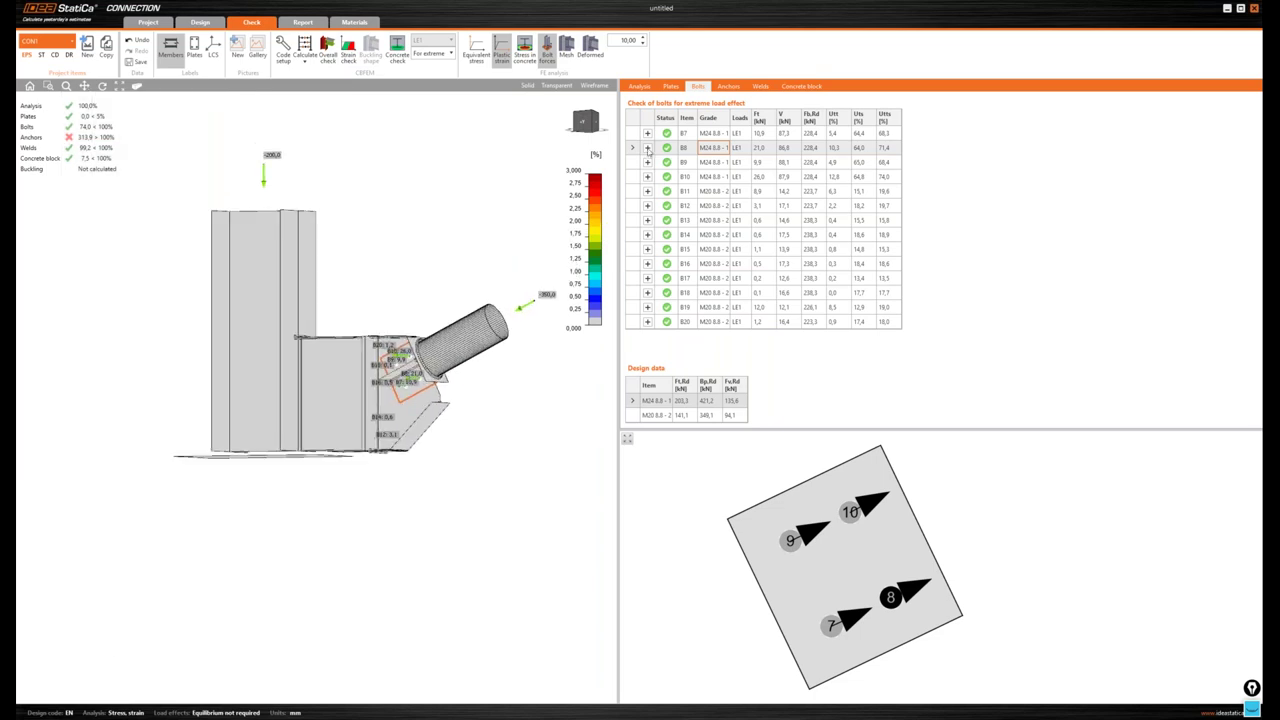
# - Review bolt B8's detailed resistance checks, then bring up the anchors A1–A6 check table
pyautogui.click(647, 147)
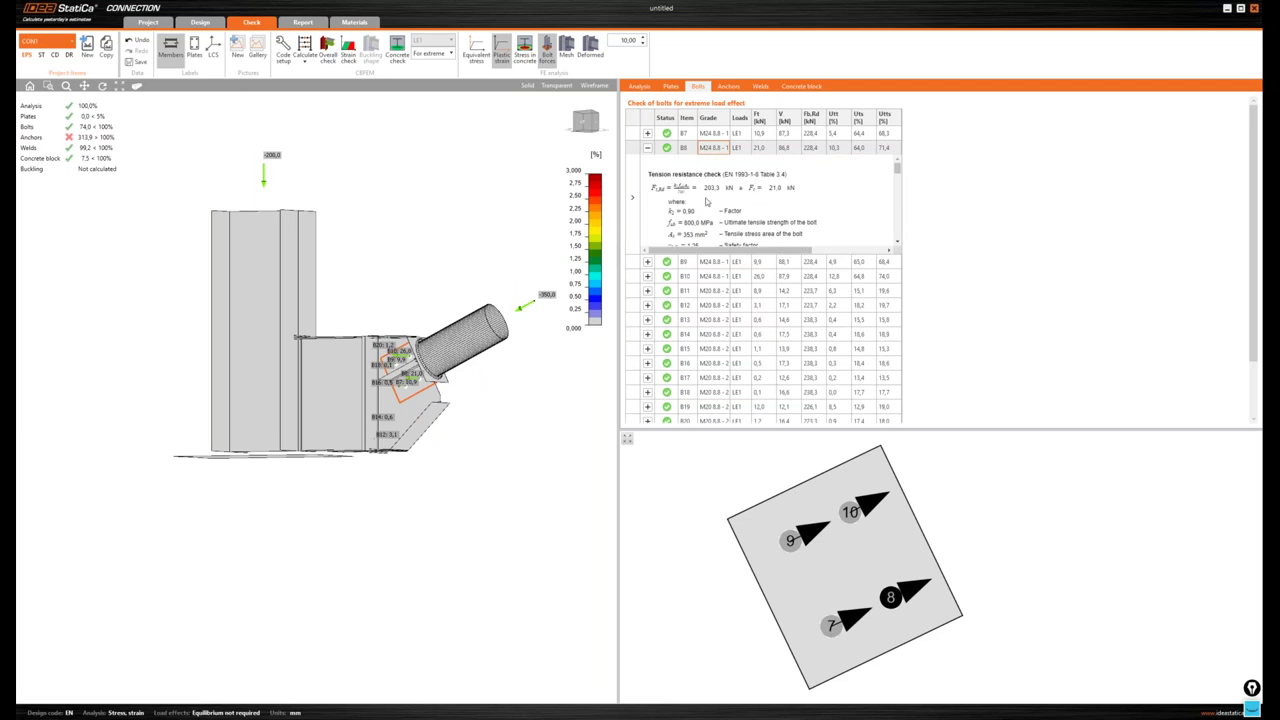
pyautogui.scroll(-2, 734, 199)
pyautogui.scroll(-3, 734, 199)
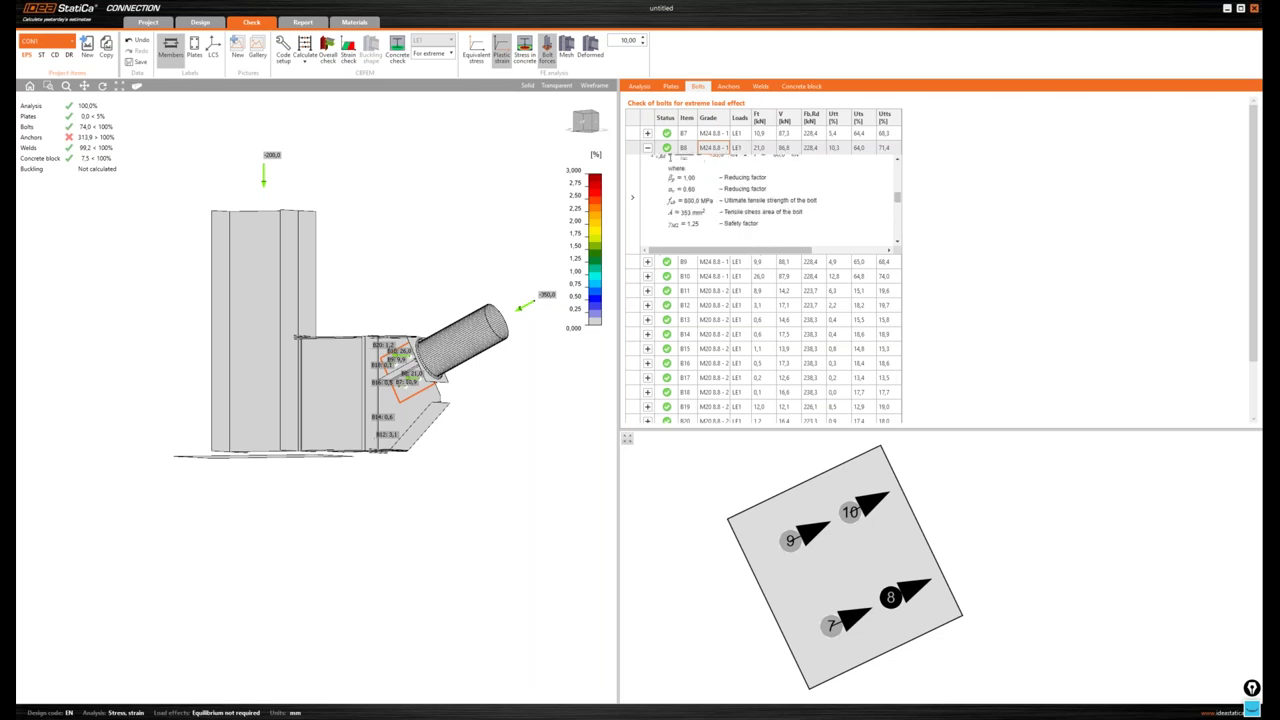
pyautogui.click(647, 148)
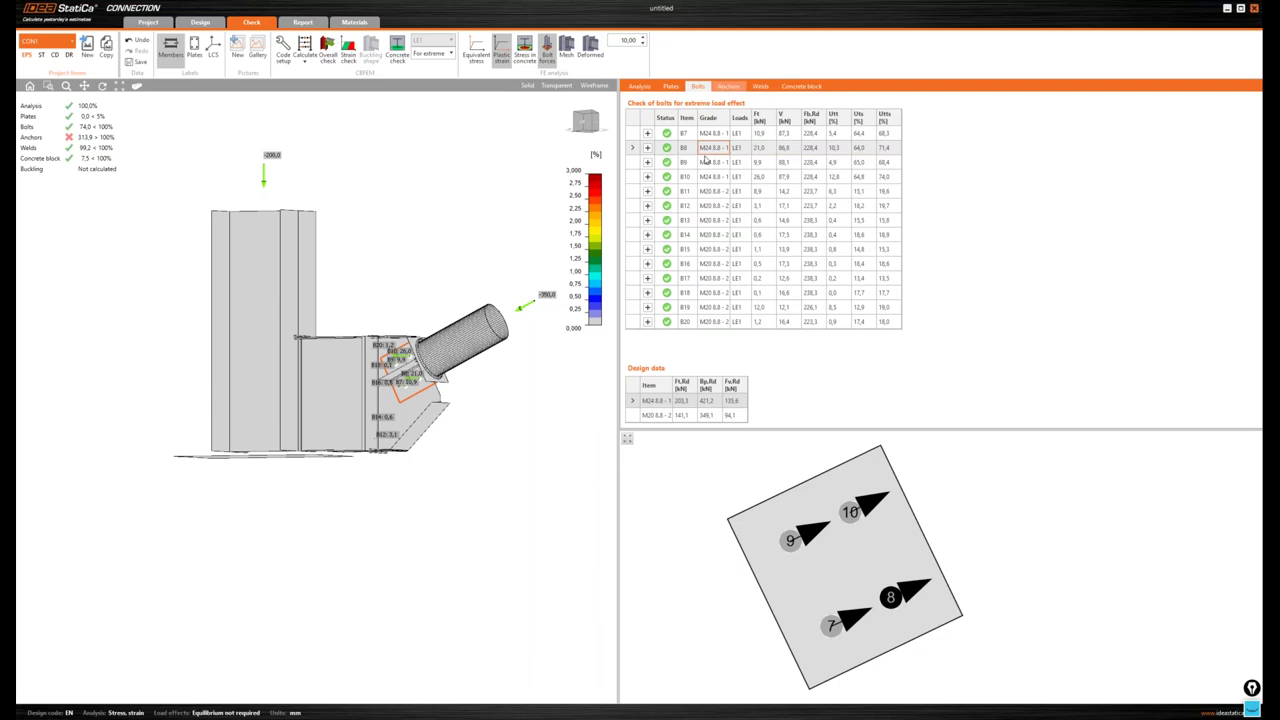
pyautogui.click(735, 89)
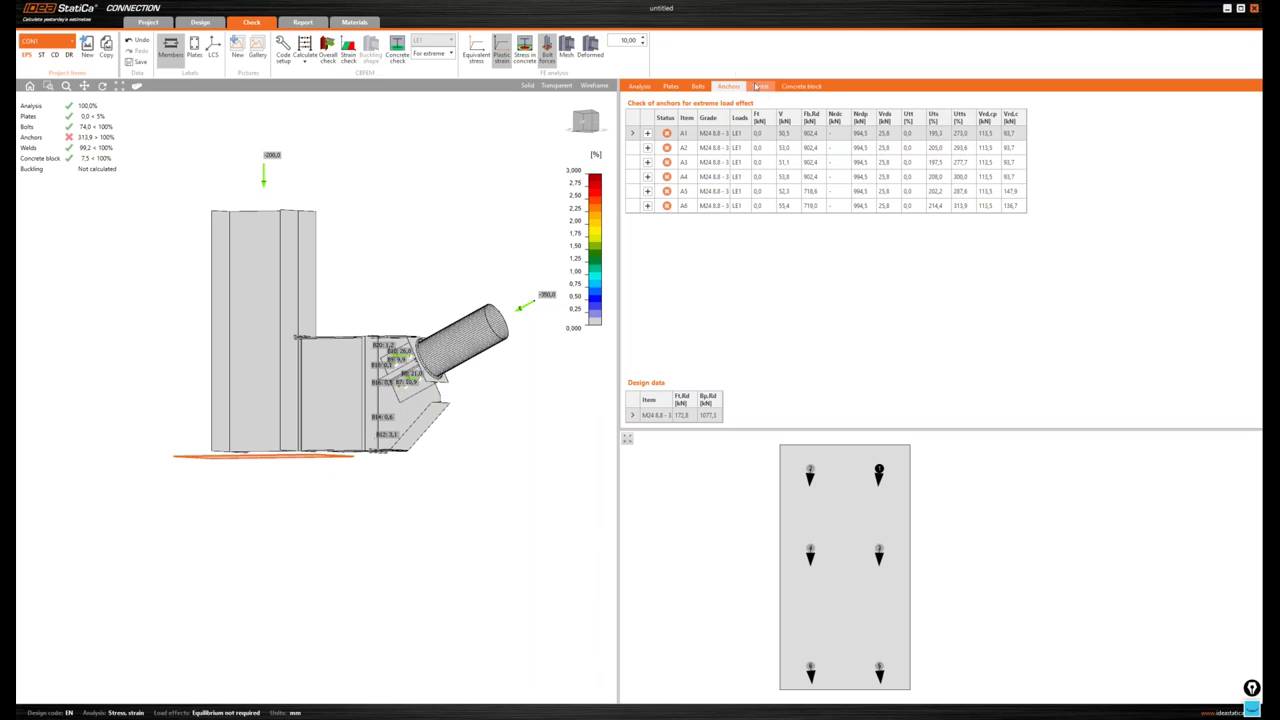
# - Show the weld check table and one weld's stress chart in a frontal view
pyautogui.click(761, 88)
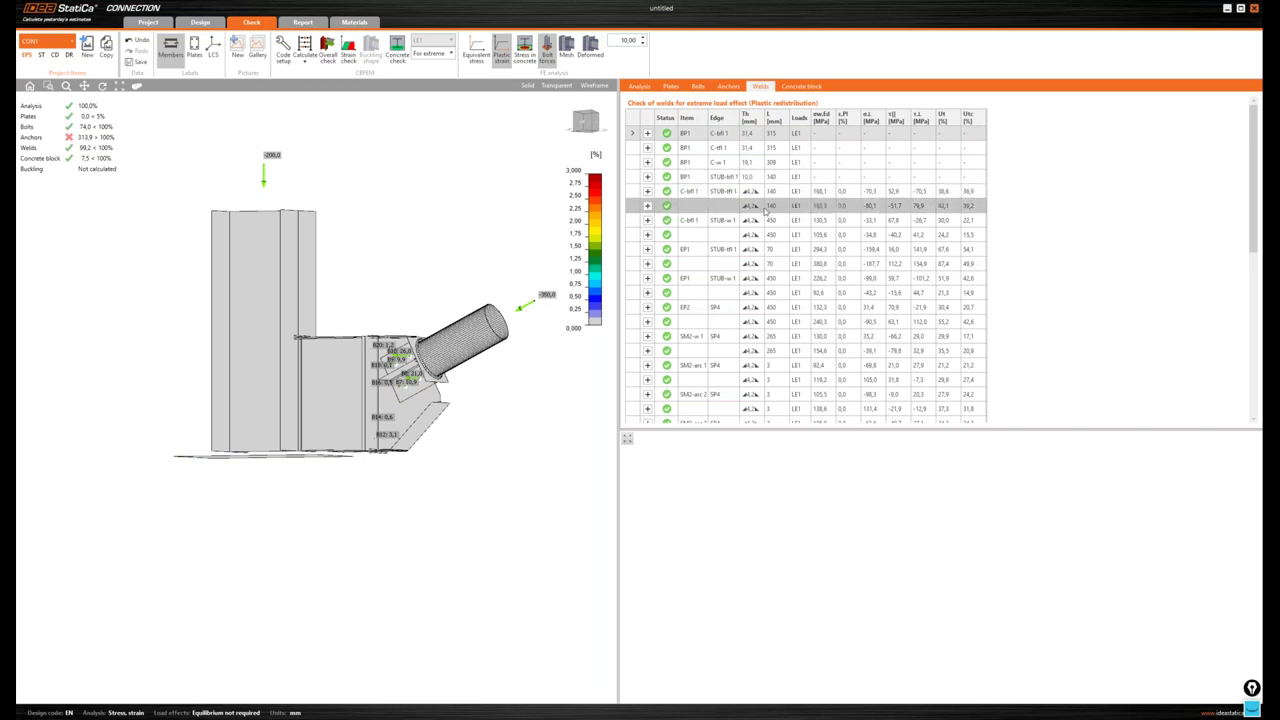
pyautogui.click(766, 209)
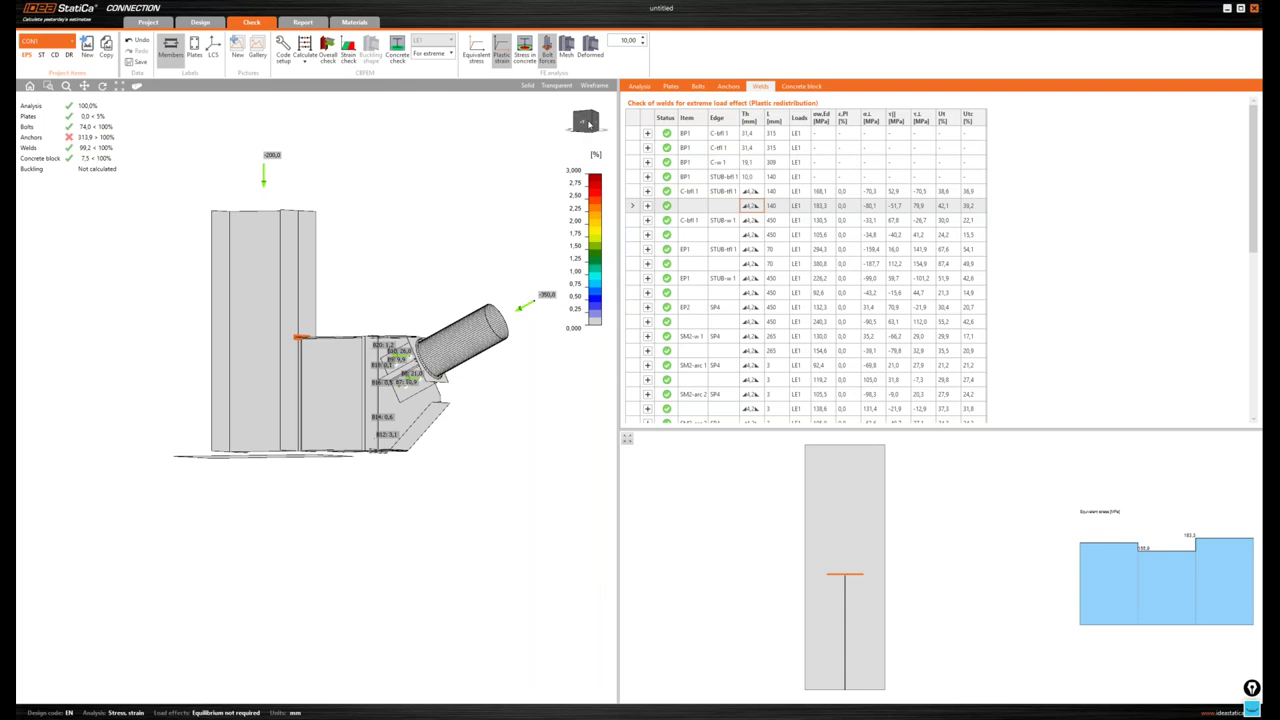
pyautogui.click(586, 124)
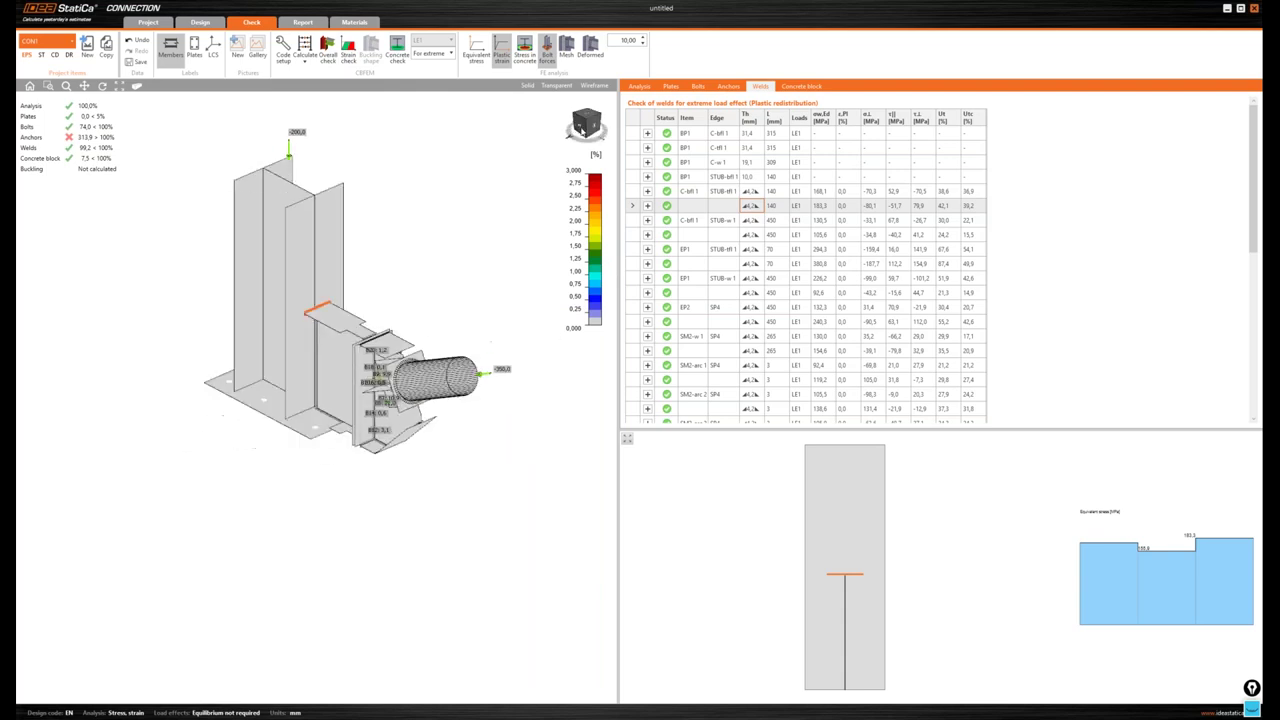
pyautogui.scroll(3, 342, 340)
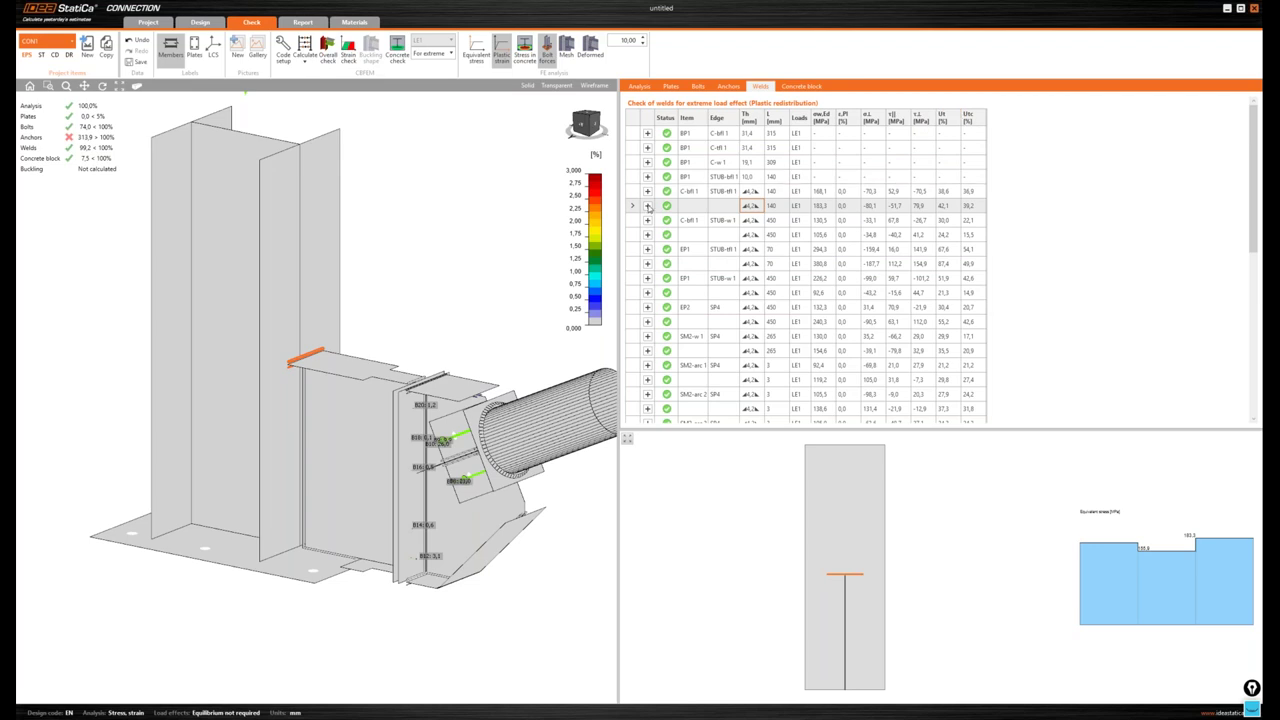
# - Review that weld's resistance check details, then show the concrete block CB 1 check
pyautogui.click(647, 206)
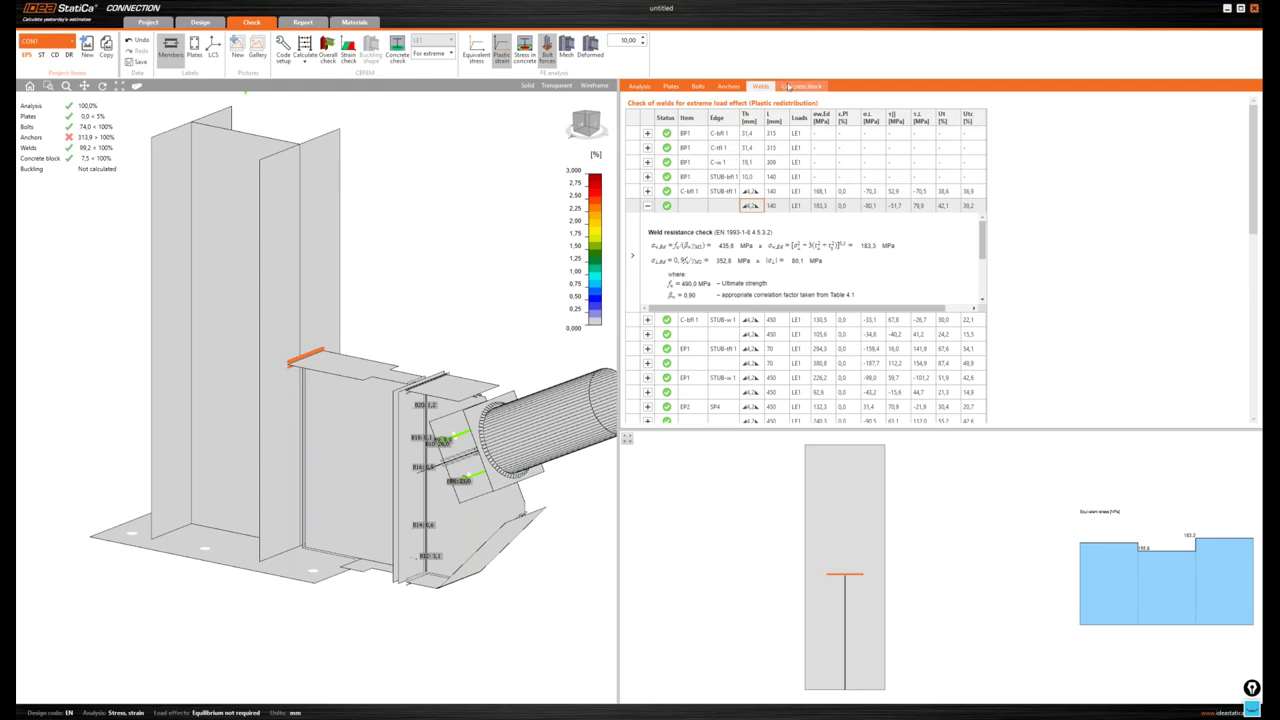
pyautogui.scroll(-2, 460, 270)
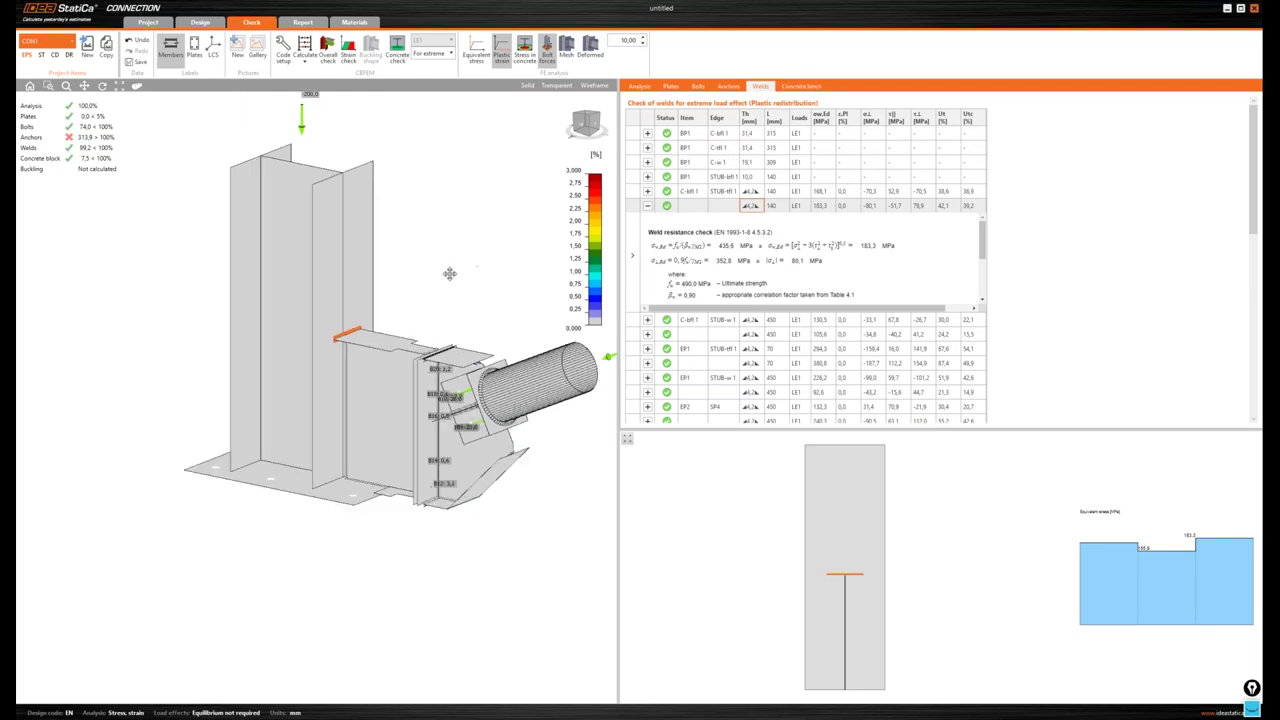
pyautogui.moveTo(449, 273); pyautogui.dragTo(421, 281, button='middle')
pyautogui.click(800, 86)
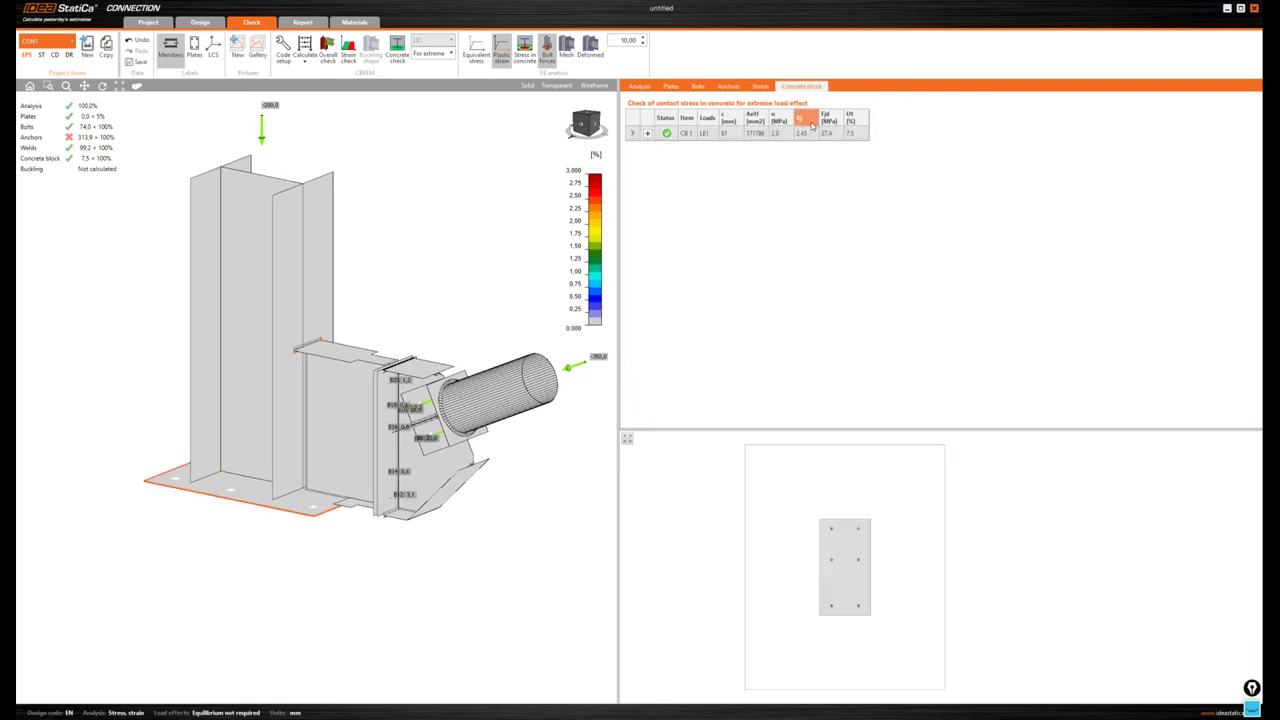
# - Review CB 1's compressive check, then plot stress in concrete and zoom into it
pyautogui.click(647, 134)
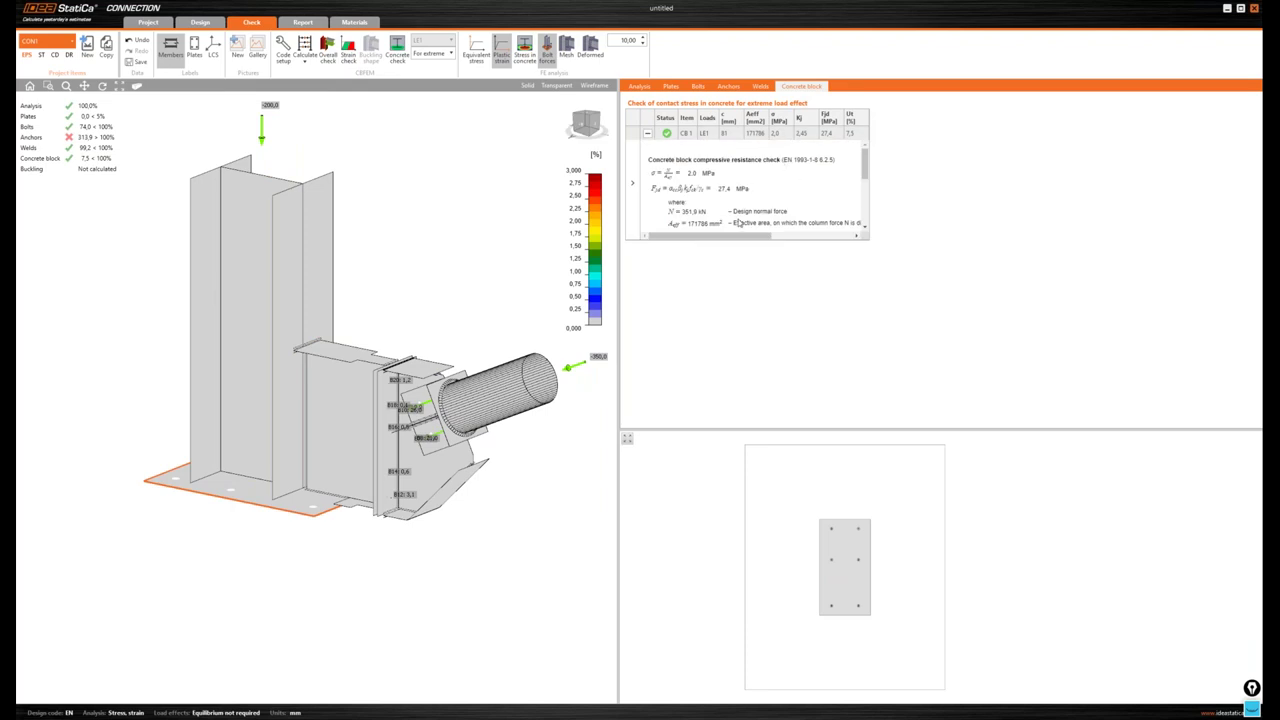
pyautogui.click(647, 134)
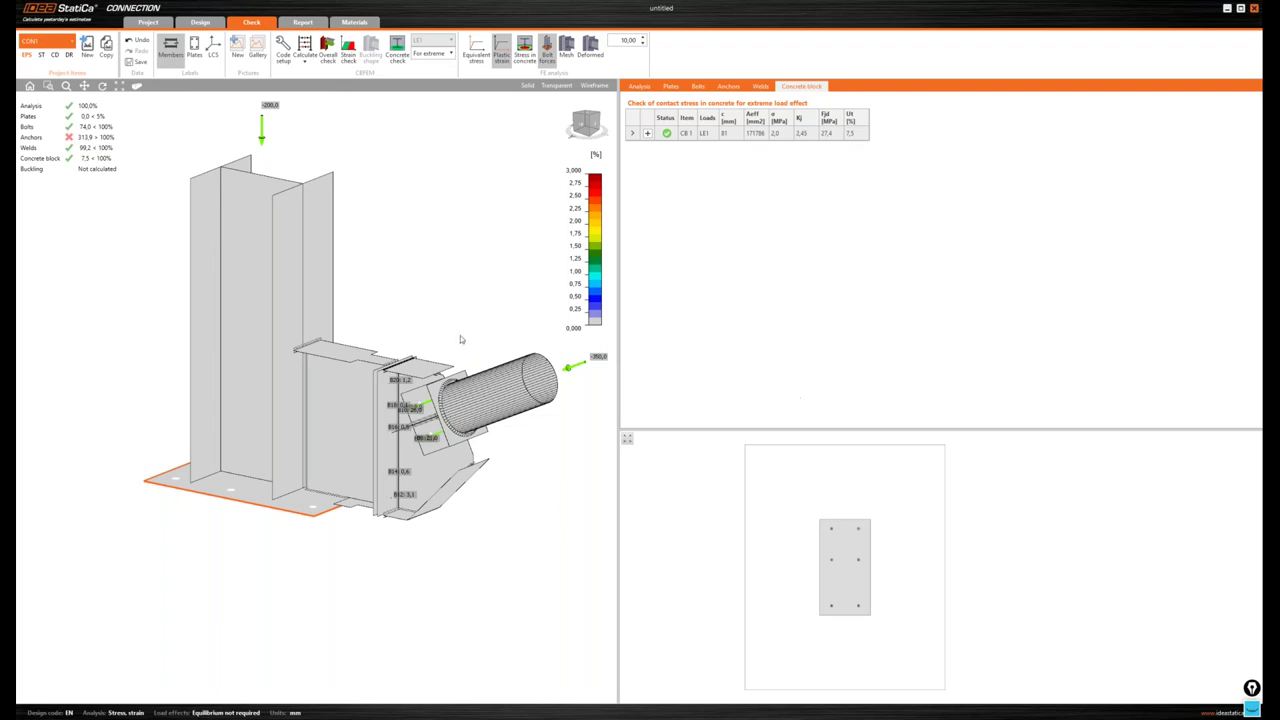
pyautogui.click(395, 58)
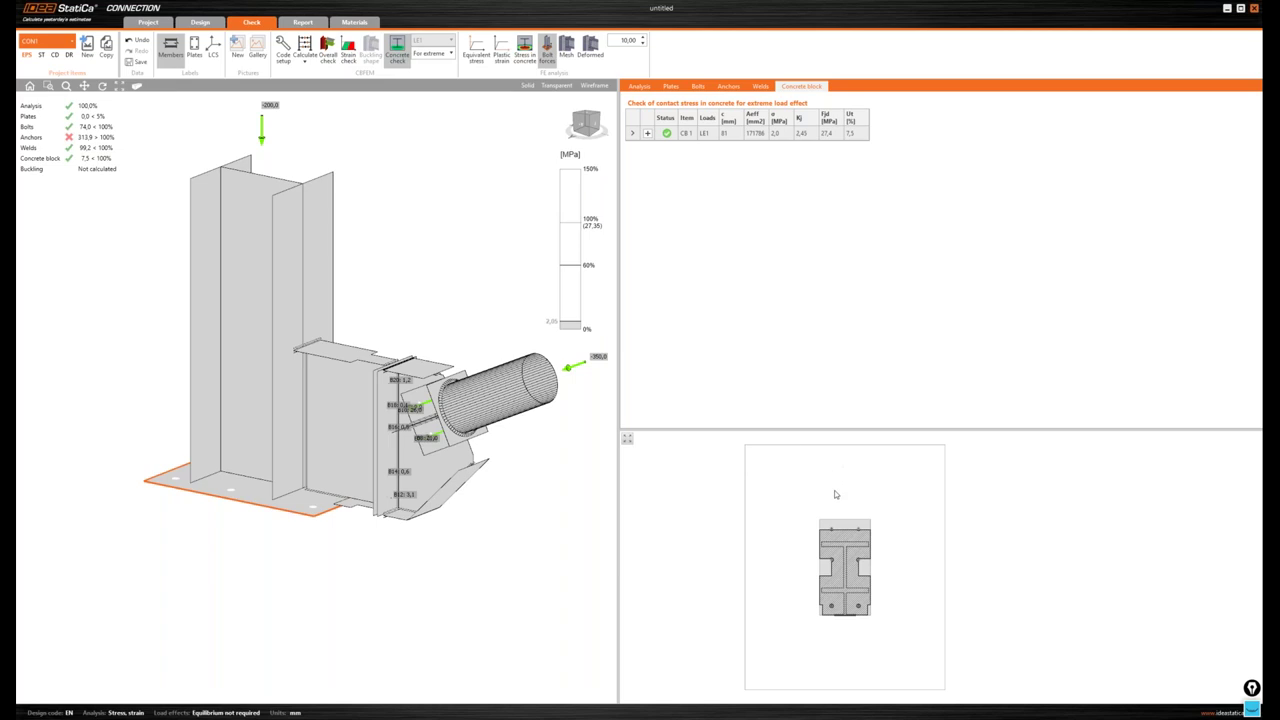
pyautogui.click(526, 58)
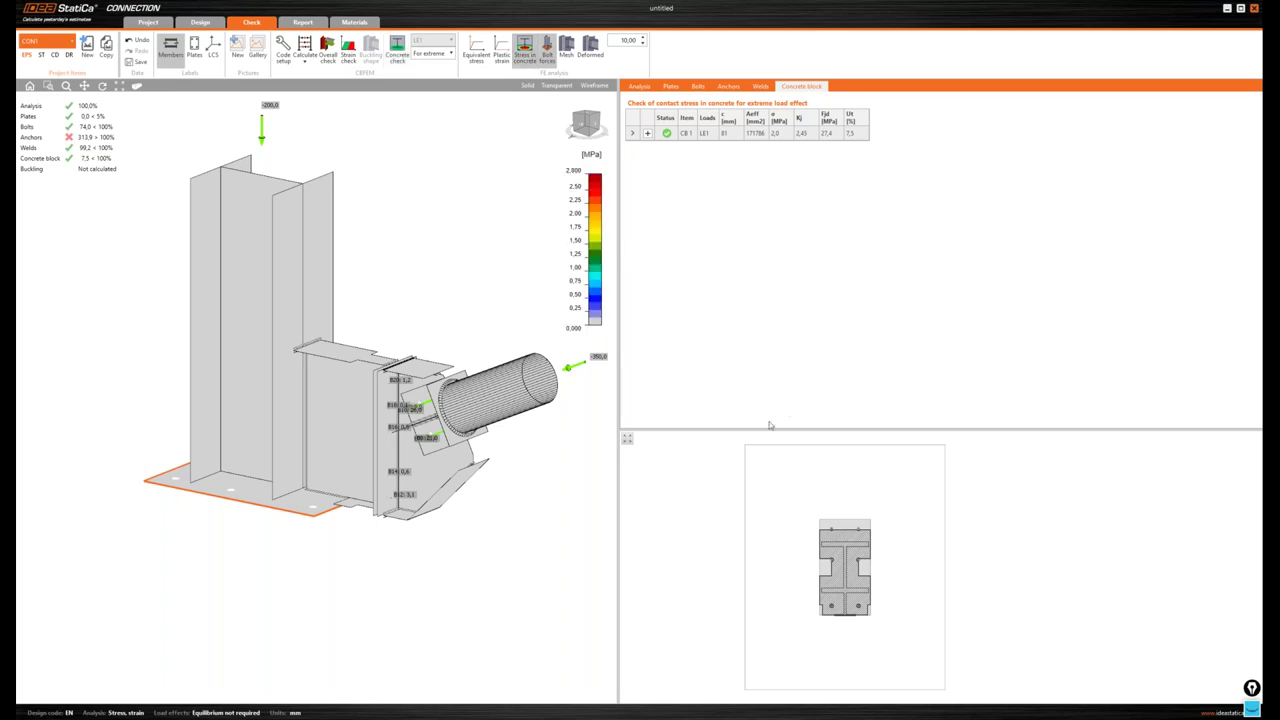
pyautogui.scroll(3, 871, 586)
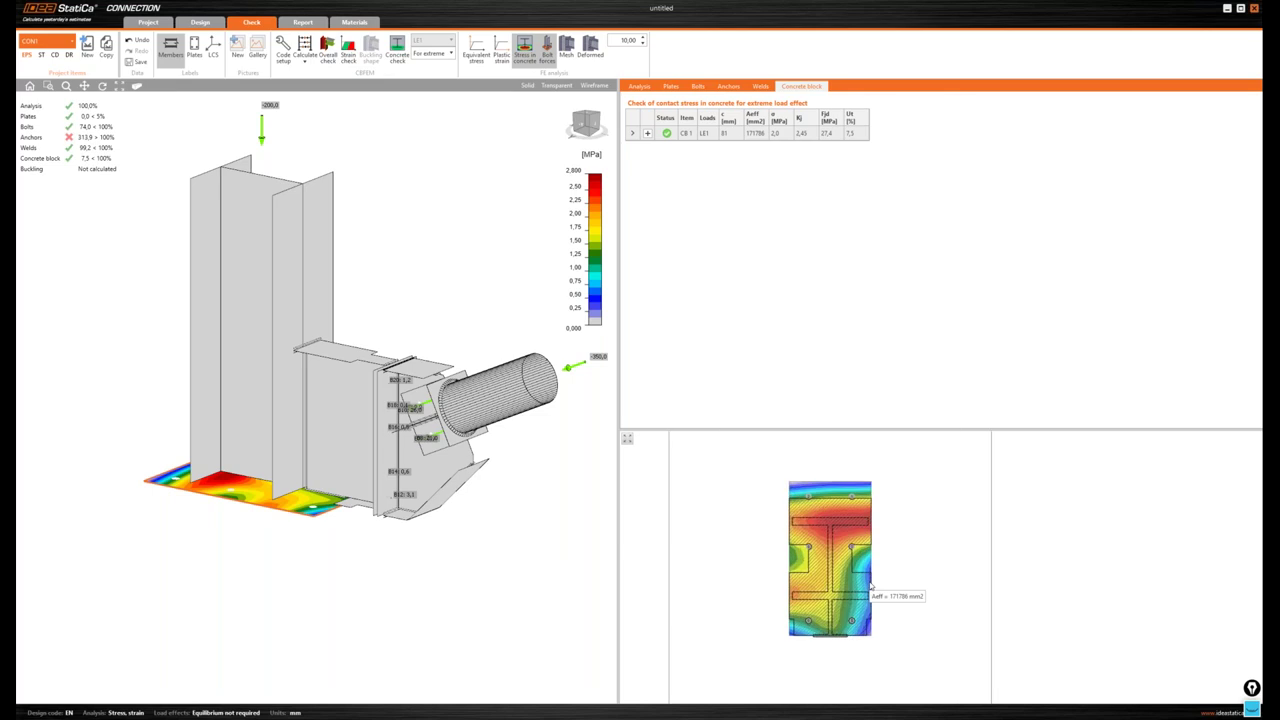
pyautogui.scroll(1, 871, 586)
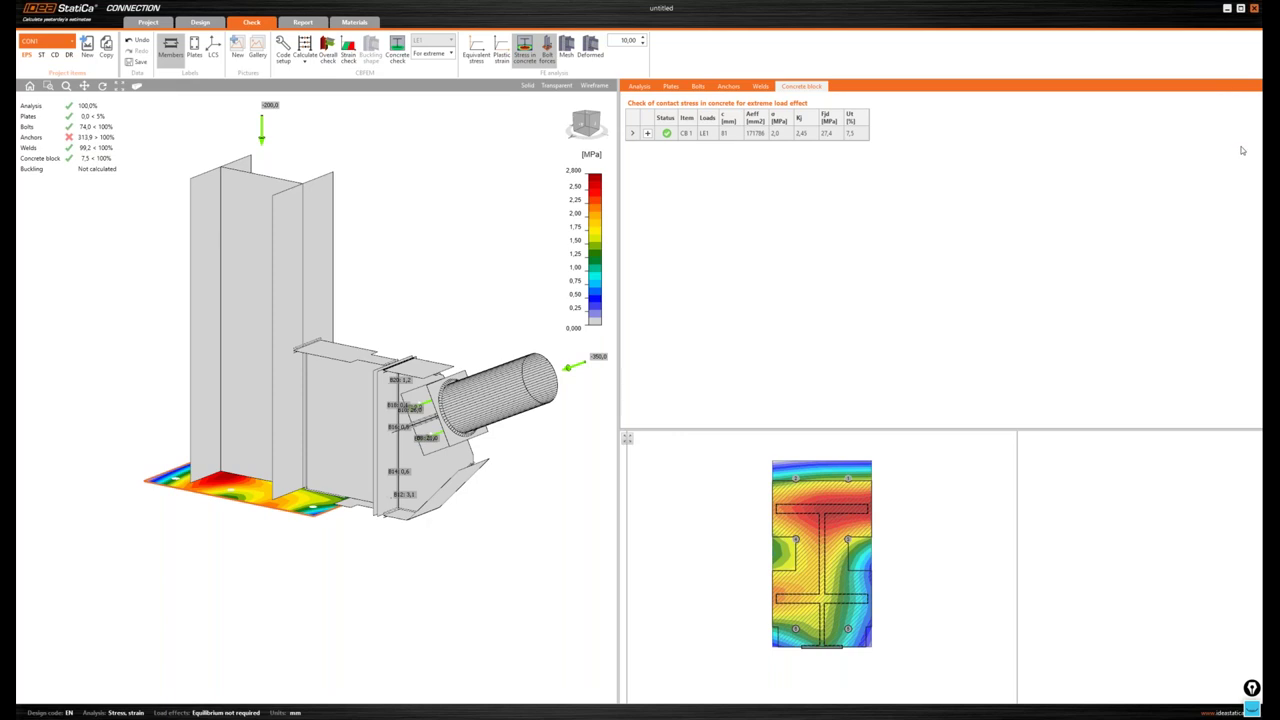
# - Return to the Design tab and select base plate BP1 with its foundation block
pyautogui.hotkey('alt', 'Tab')
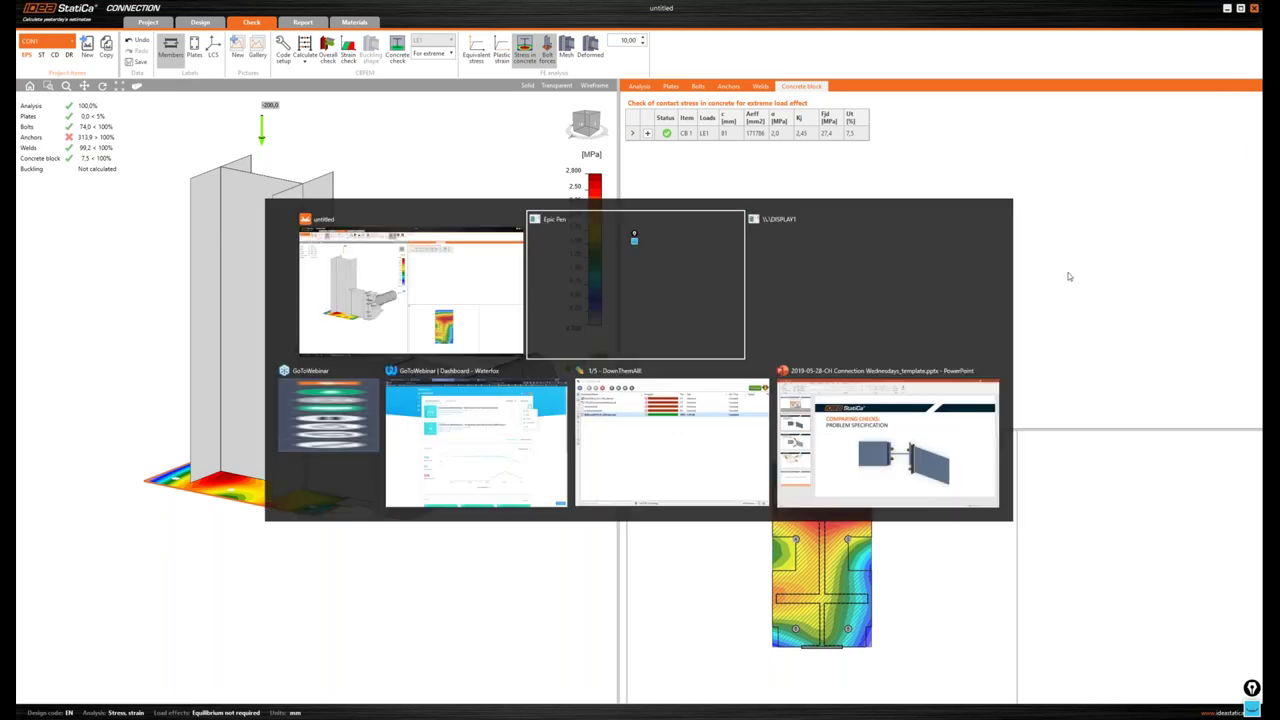
pyautogui.click(730, 337)
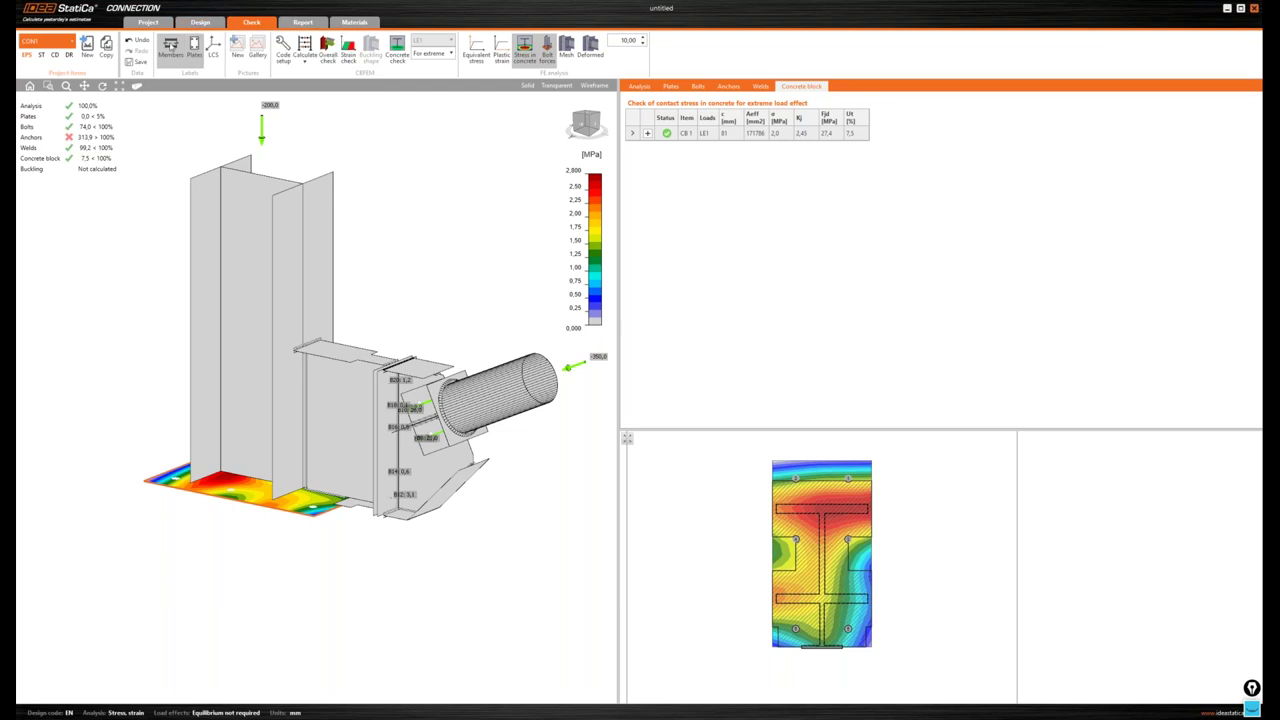
pyautogui.click(201, 22)
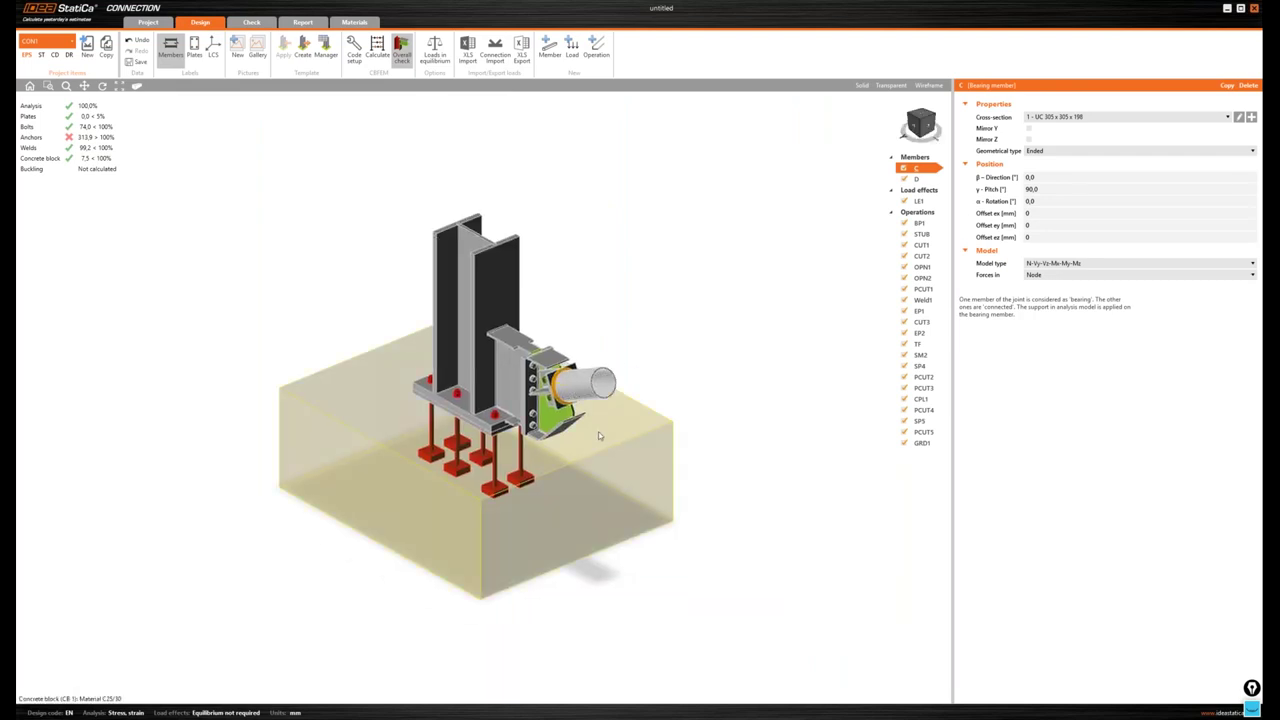
pyautogui.click(600, 436)
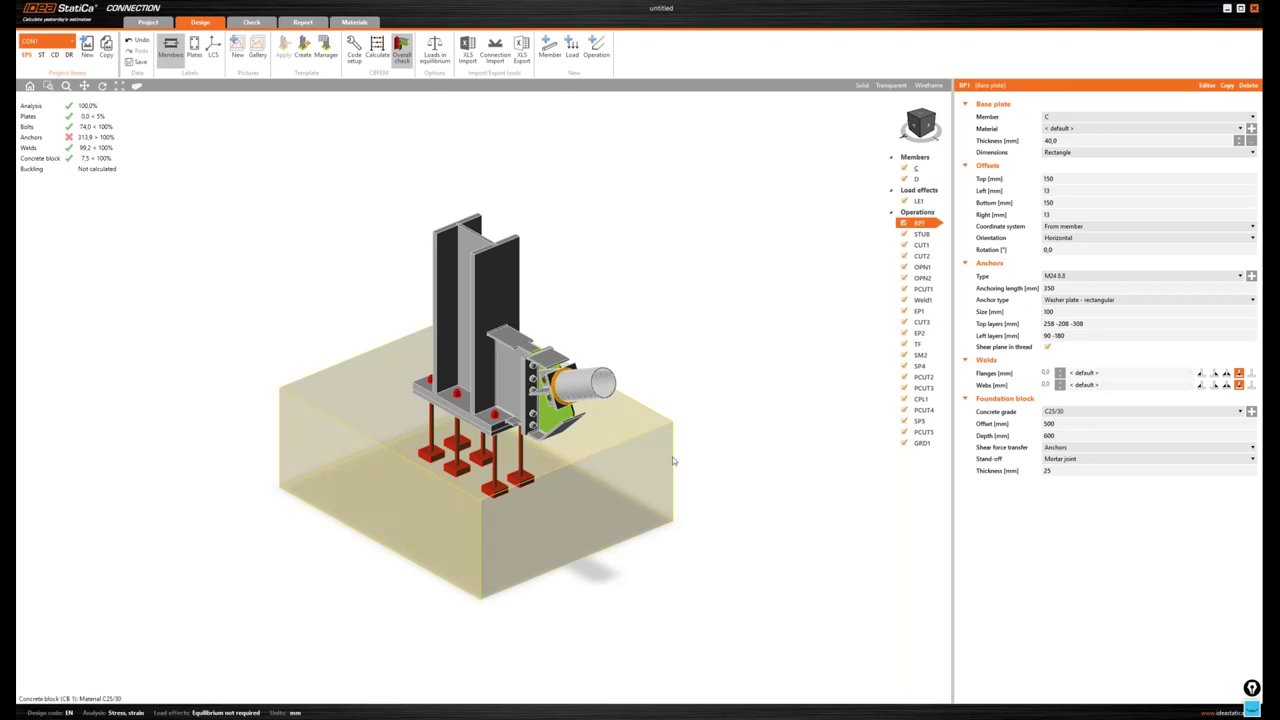
pyautogui.moveTo(999, 425)
pyautogui.click(1062, 424)
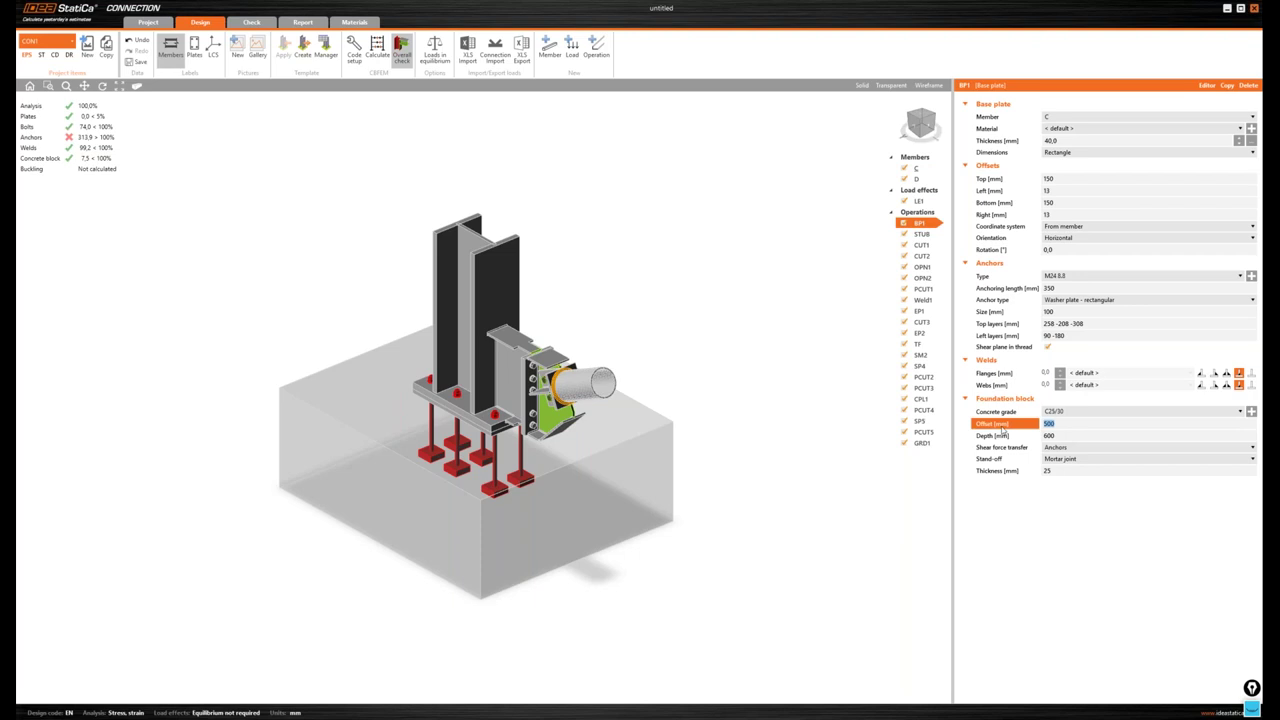
pyautogui.write('500 100')
pyautogui.press('Return')
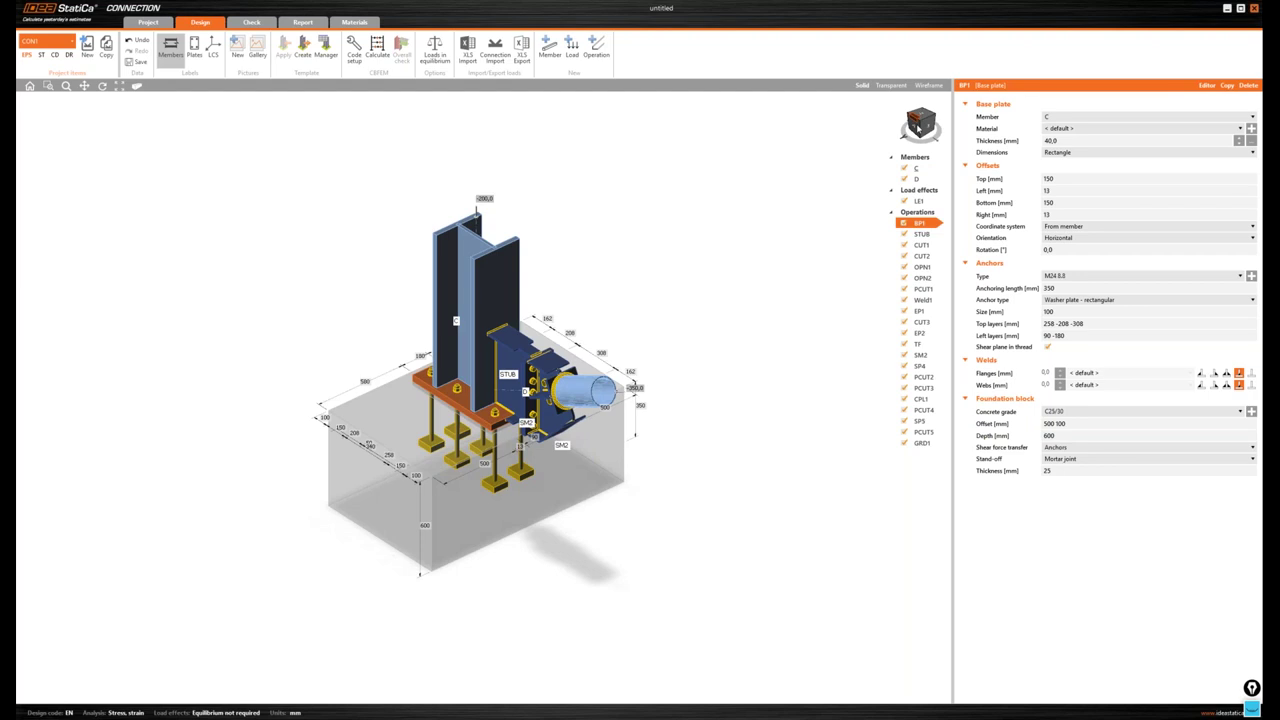
pyautogui.click(1243, 420)
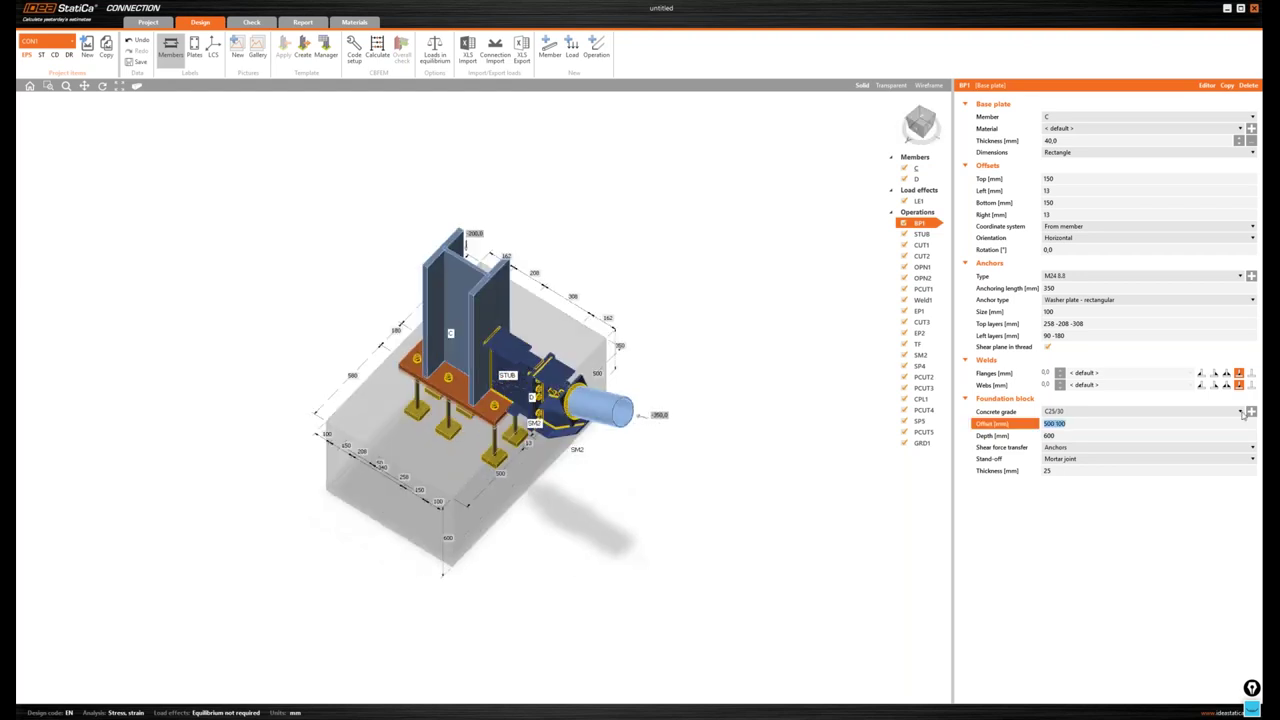
pyautogui.write('100 200 300 400')
pyautogui.press('Tab')
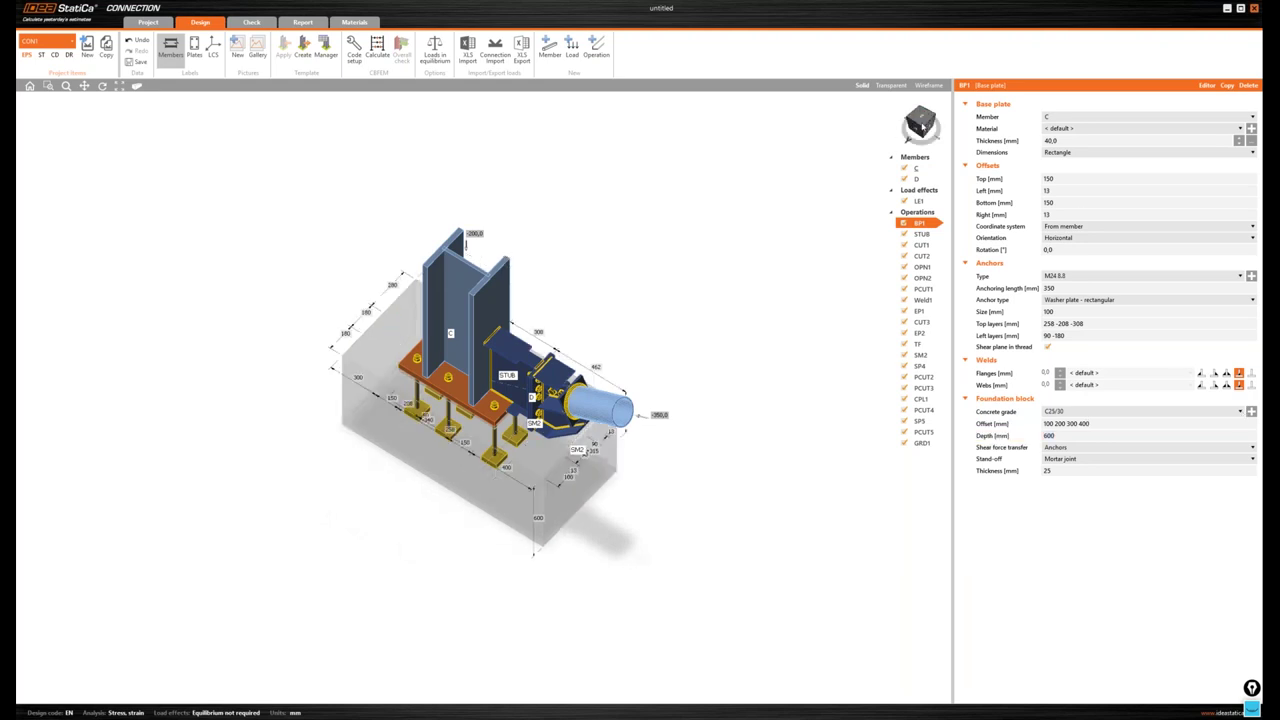
# - Check the new block offsets from a top view, then return to isometric view
pyautogui.click(921, 124)
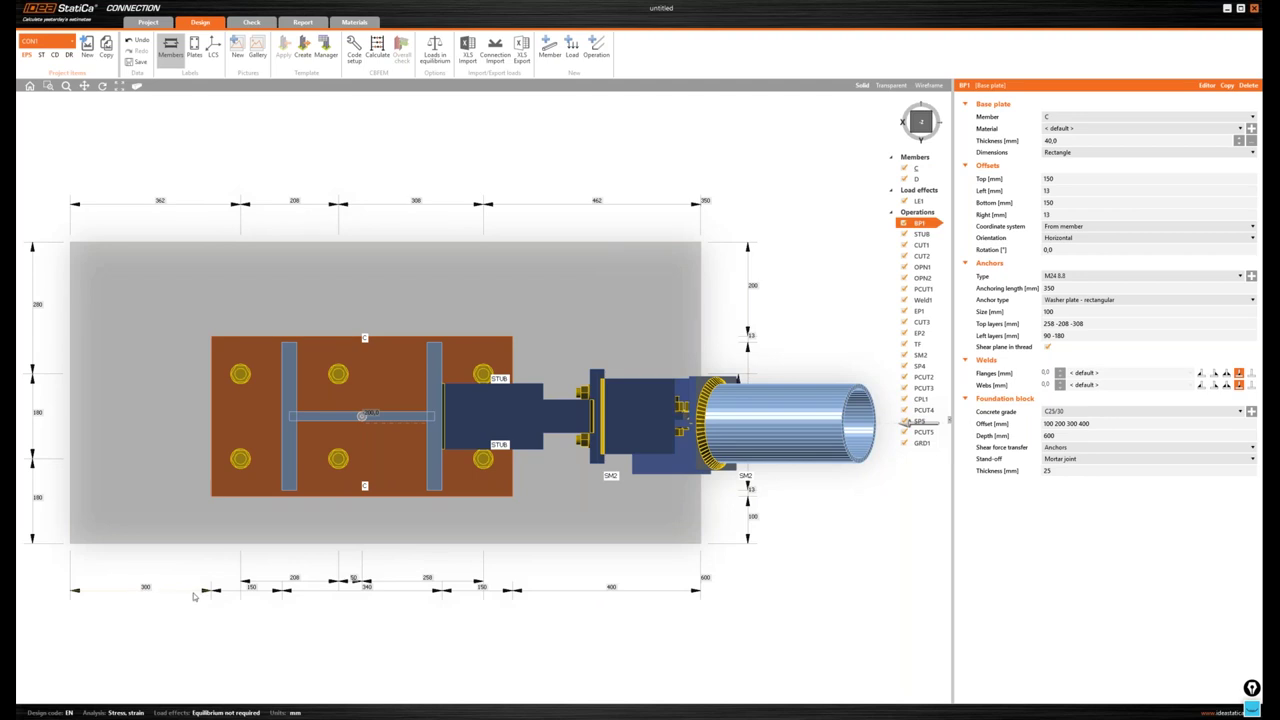
pyautogui.scroll(-3, 586, 462)
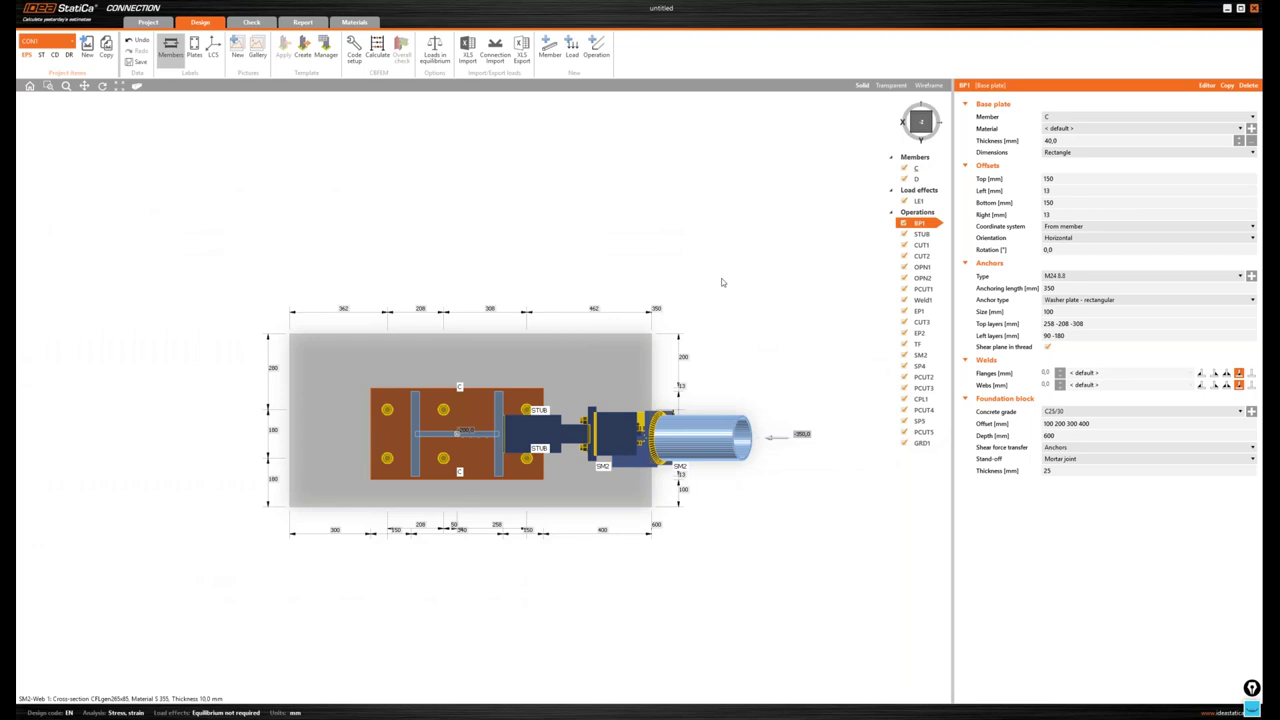
pyautogui.moveTo(721, 282); pyautogui.dragTo(919, 124, button='right')
pyautogui.click(920, 124)
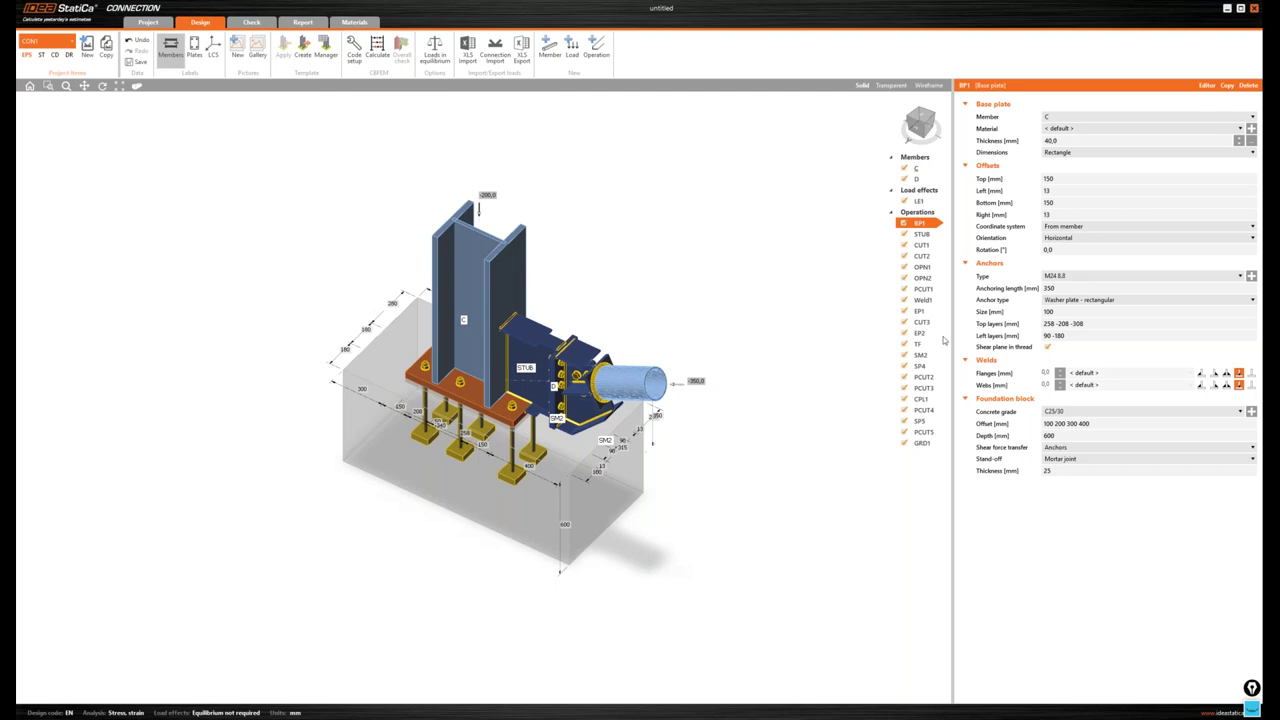
# - Run the stress/strain analysis with buckling from the Check tab
pyautogui.click(238, 28)
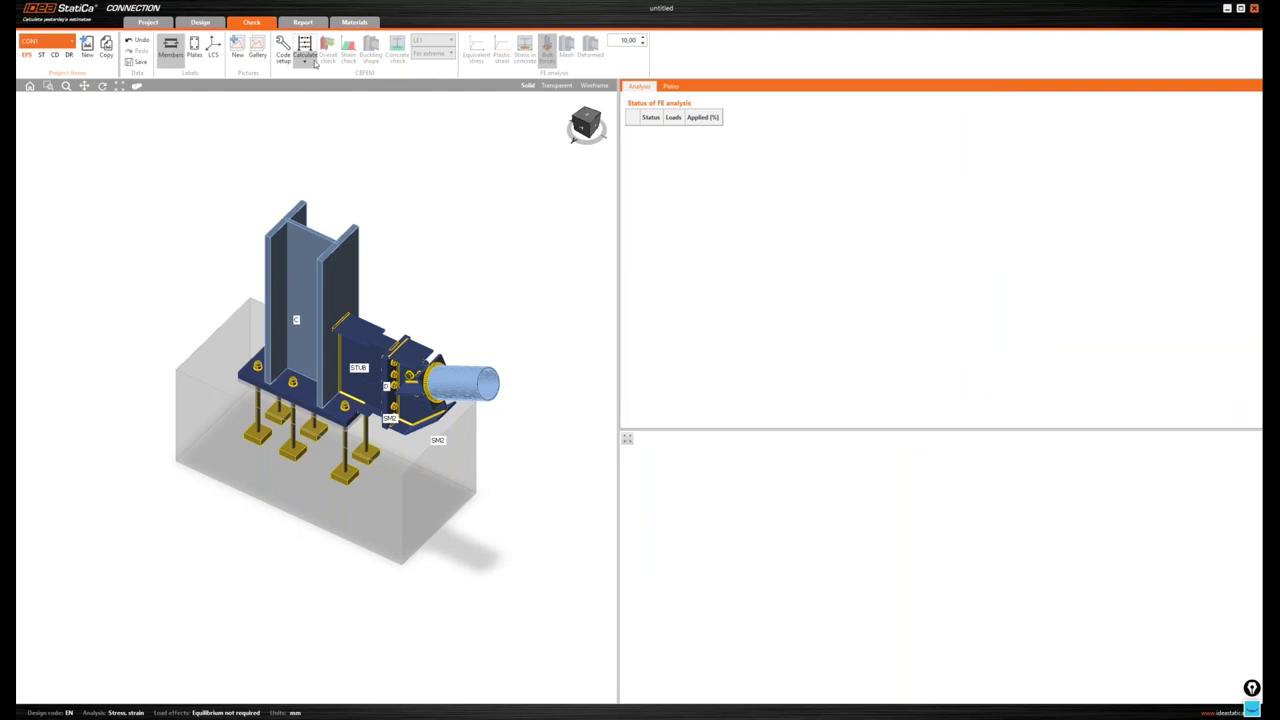
pyautogui.click(312, 62)
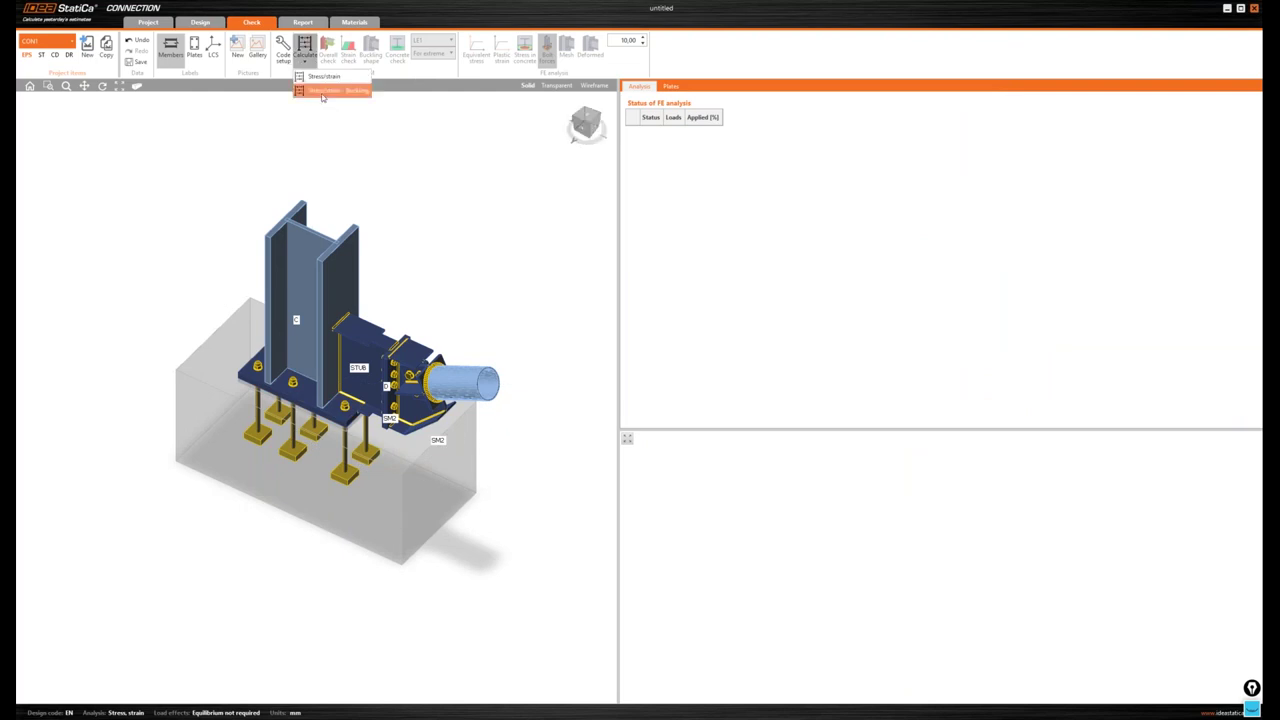
pyautogui.click(318, 88)
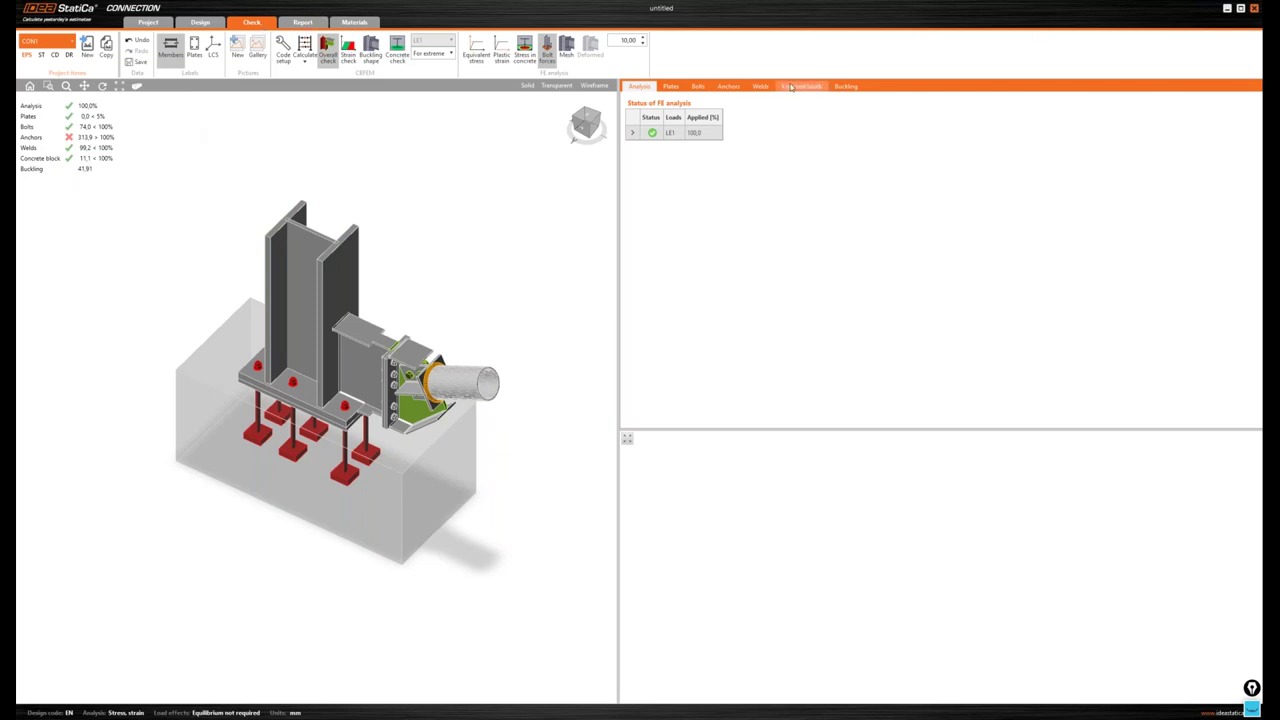
pyautogui.click(845, 87)
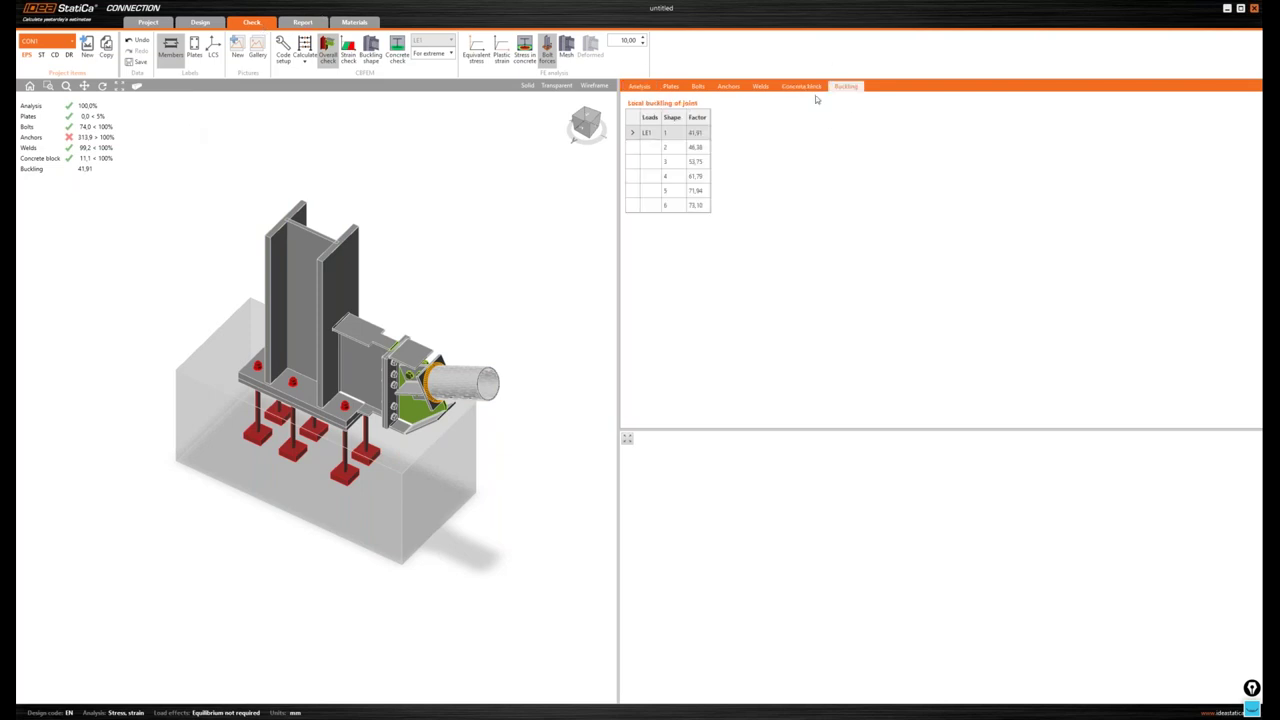
pyautogui.click(696, 148)
pyautogui.click(696, 176)
pyautogui.click(696, 205)
pyautogui.click(696, 190)
pyautogui.click(696, 148)
pyautogui.click(697, 205)
pyautogui.click(372, 58)
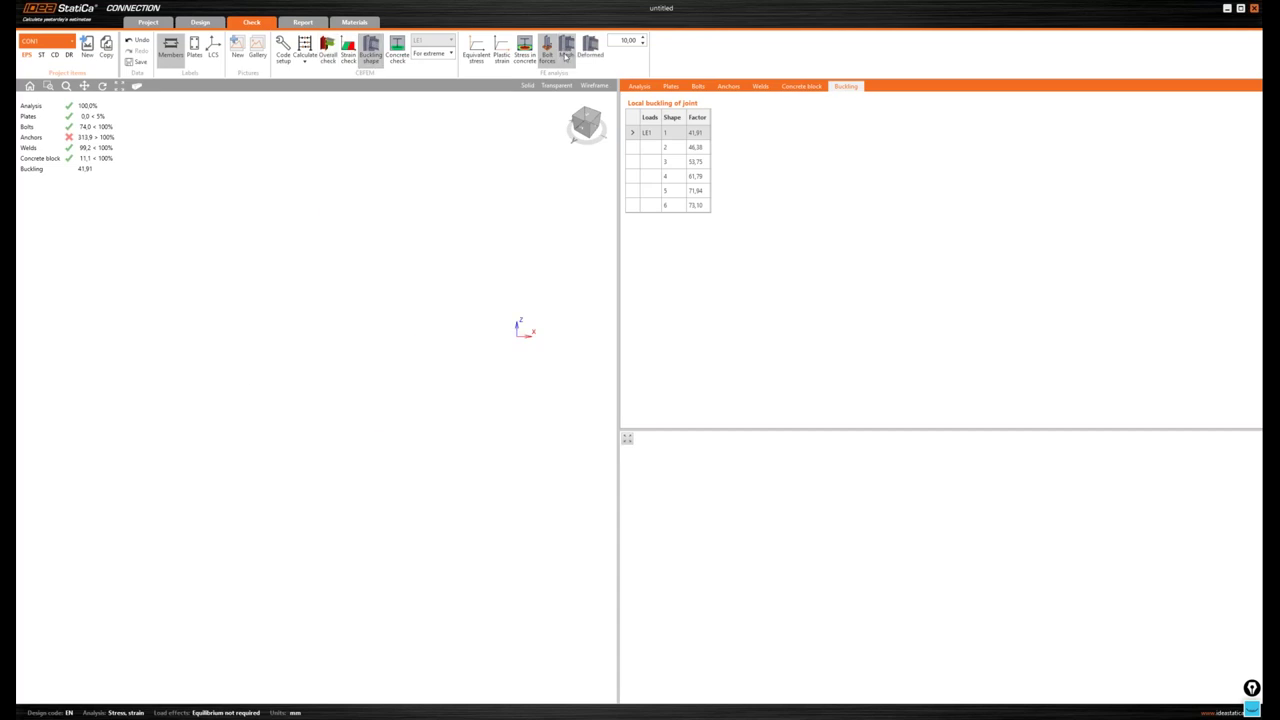
pyautogui.click(566, 54)
pyautogui.click(590, 50)
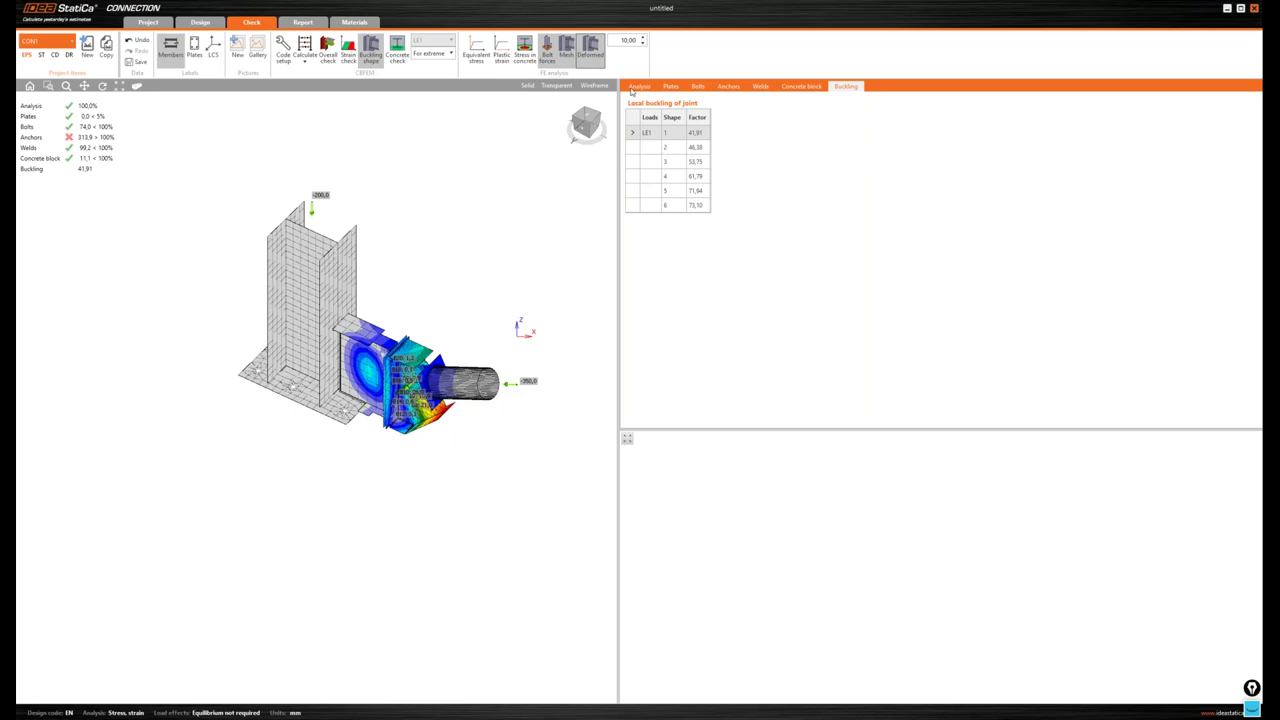
pyautogui.click(547, 52)
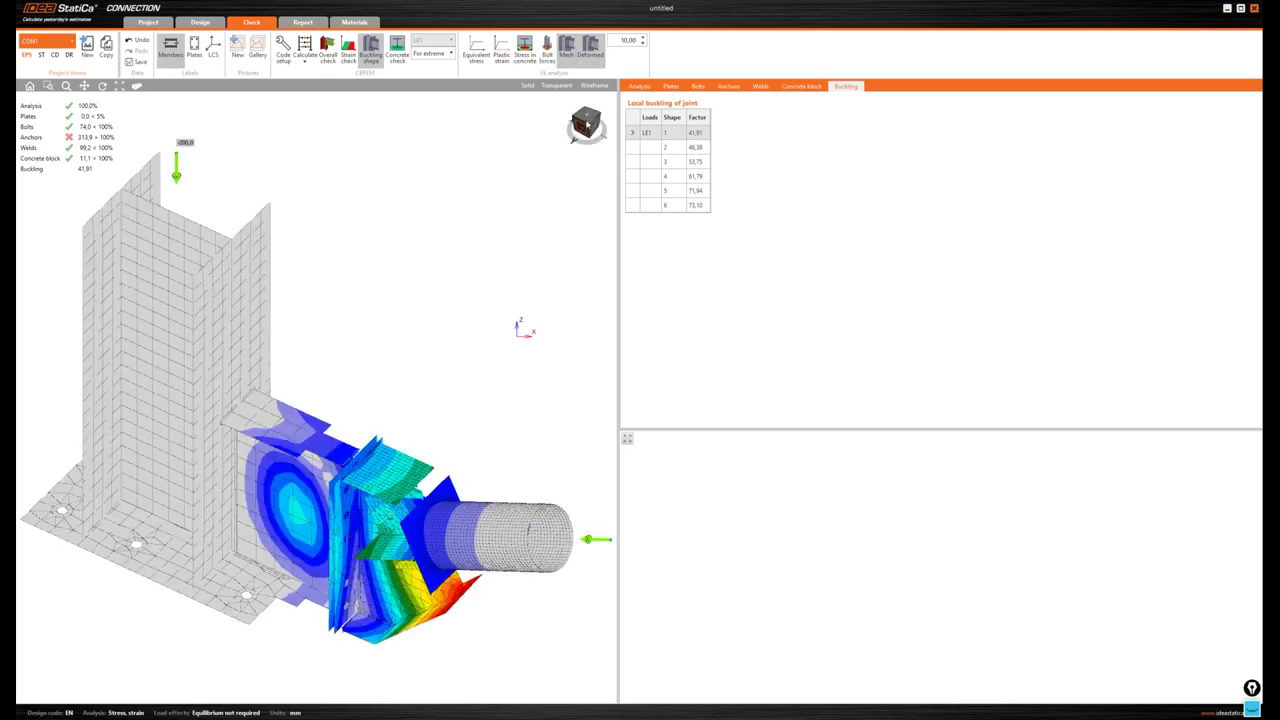
pyautogui.click(588, 123)
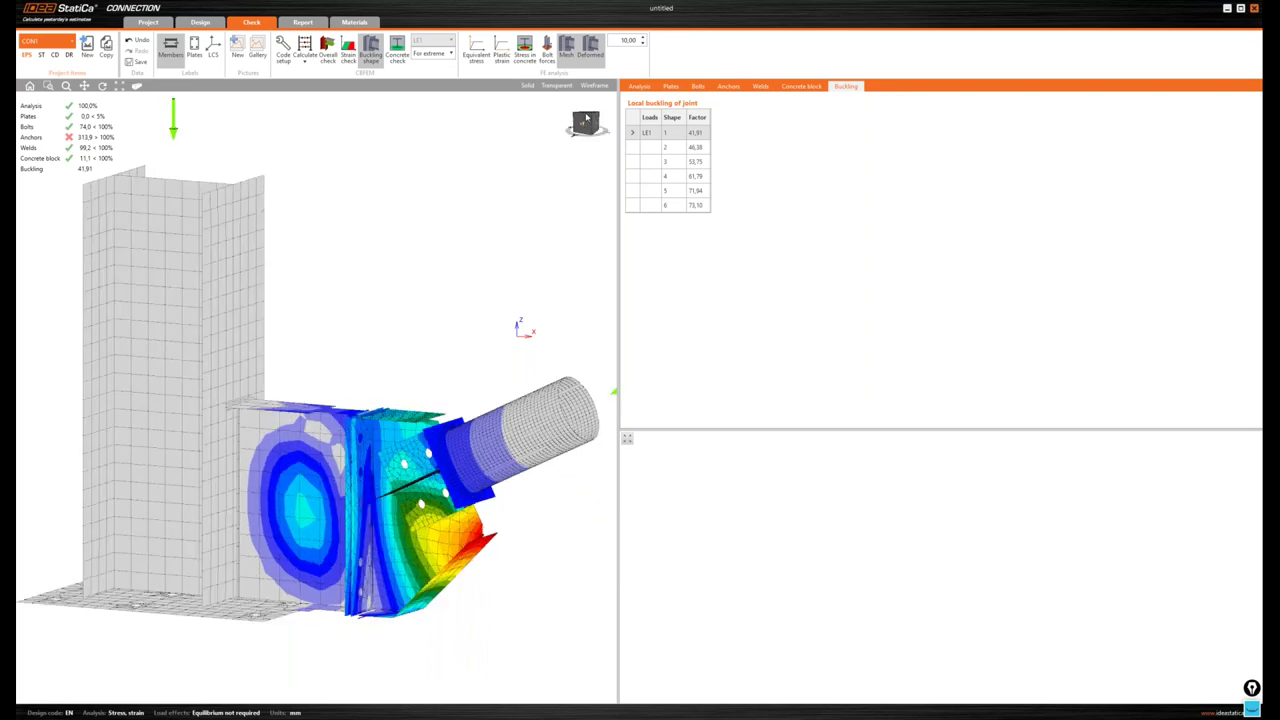
pyautogui.click(588, 120)
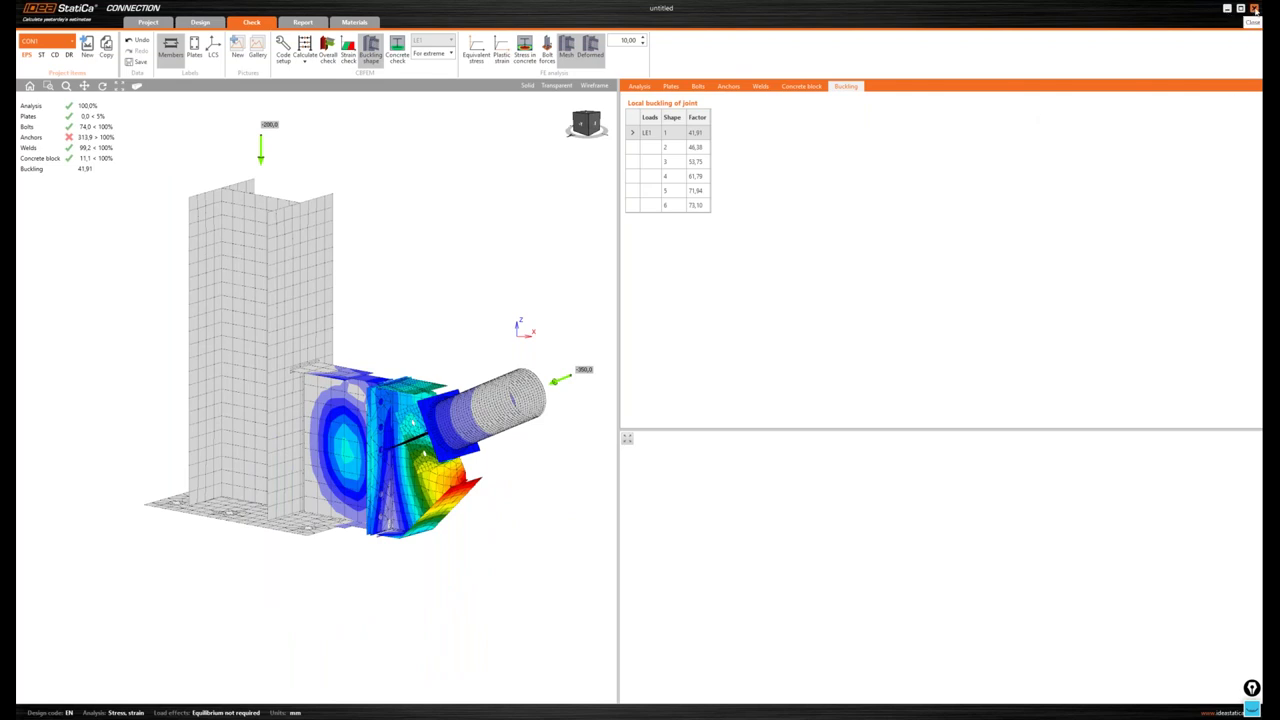
# - Close the untitled project without saving and switch to the file manager
pyautogui.click(1254, 8)
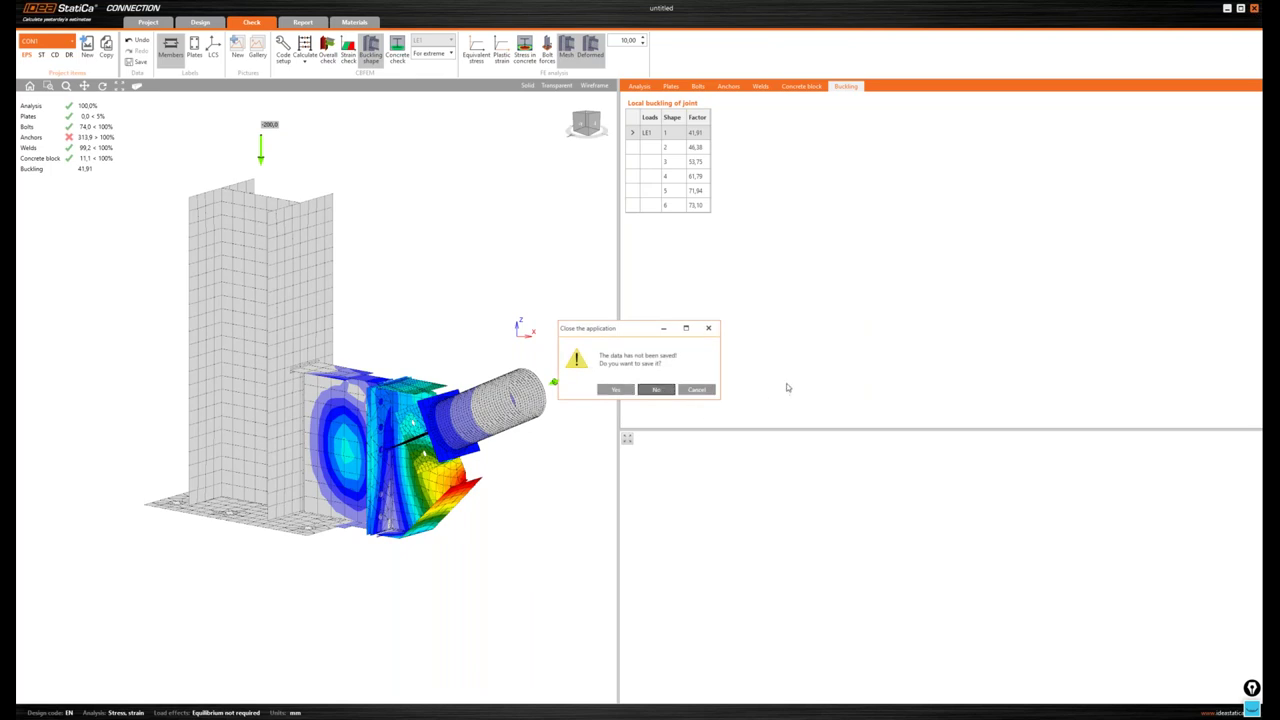
pyautogui.click(656, 389)
pyautogui.hotkey('alt', 'Tab')
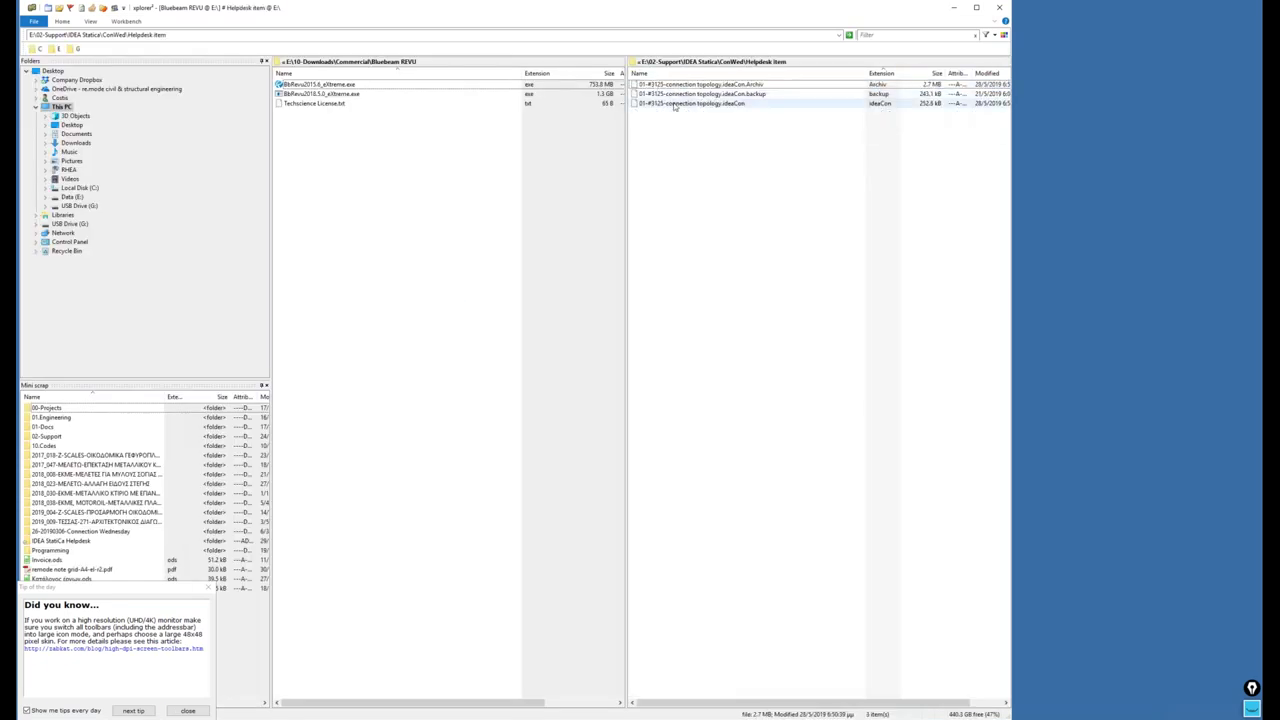
# - Skip the .backup copy and move the selection to the .ideaCon project file
pyautogui.click(714, 95)
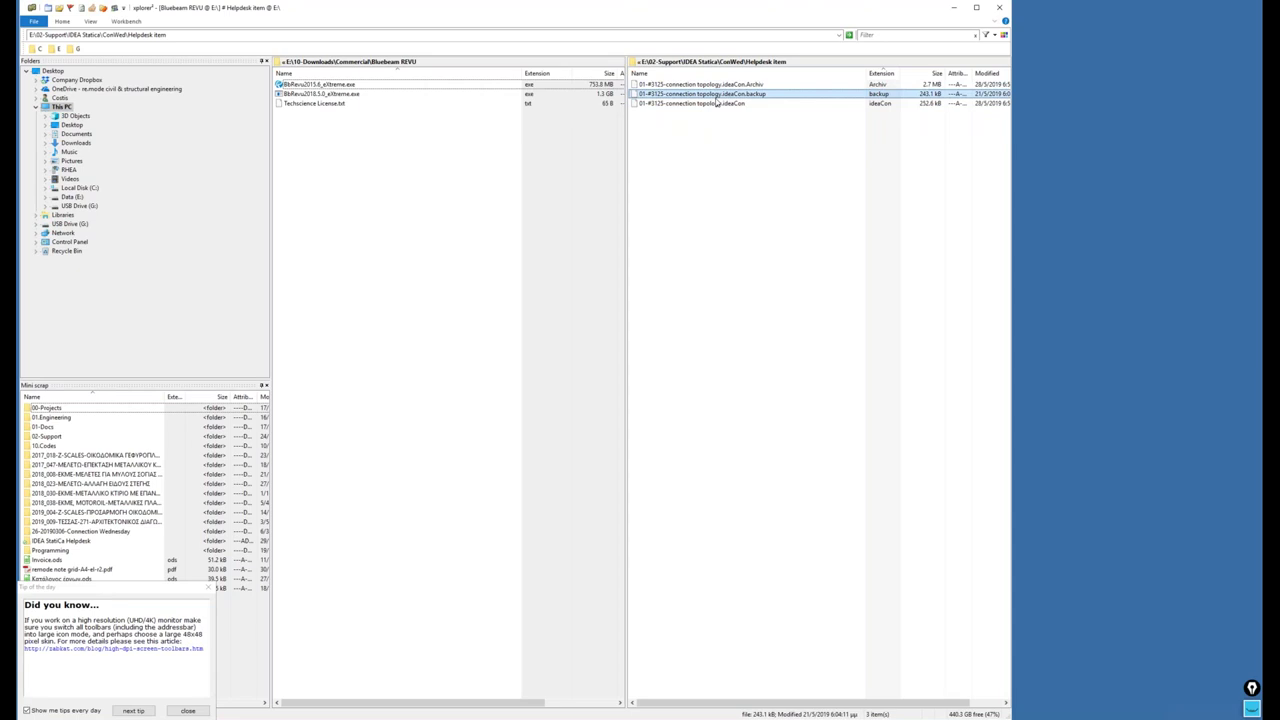
pyautogui.press('Escape')
pyautogui.press('Down')
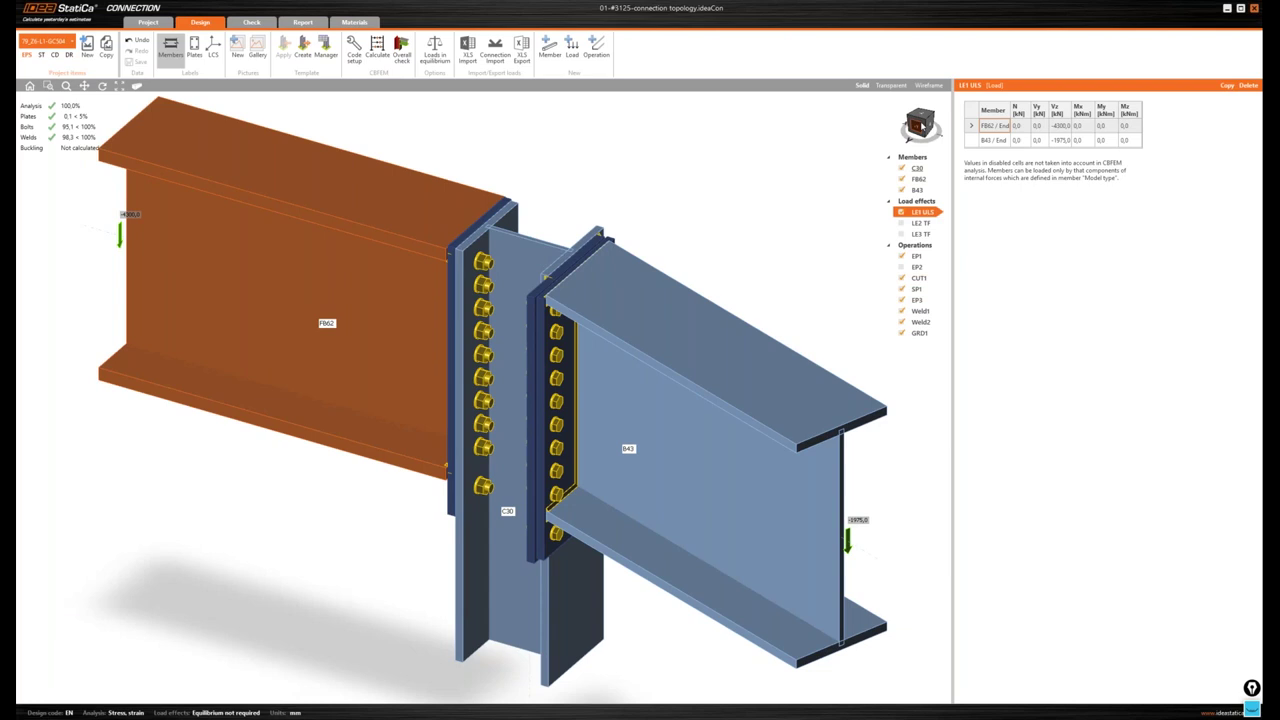
pyautogui.click(921, 123)
pyautogui.click(912, 124)
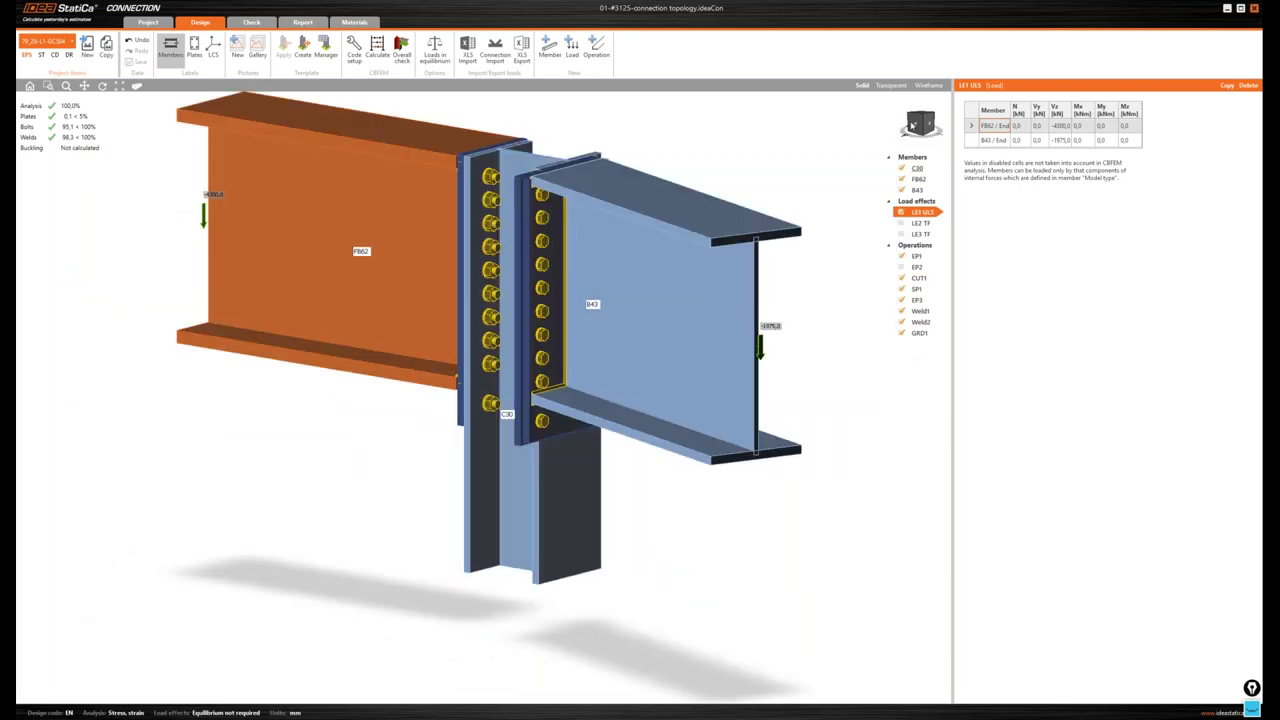
pyautogui.click(906, 119)
pyautogui.click(907, 119)
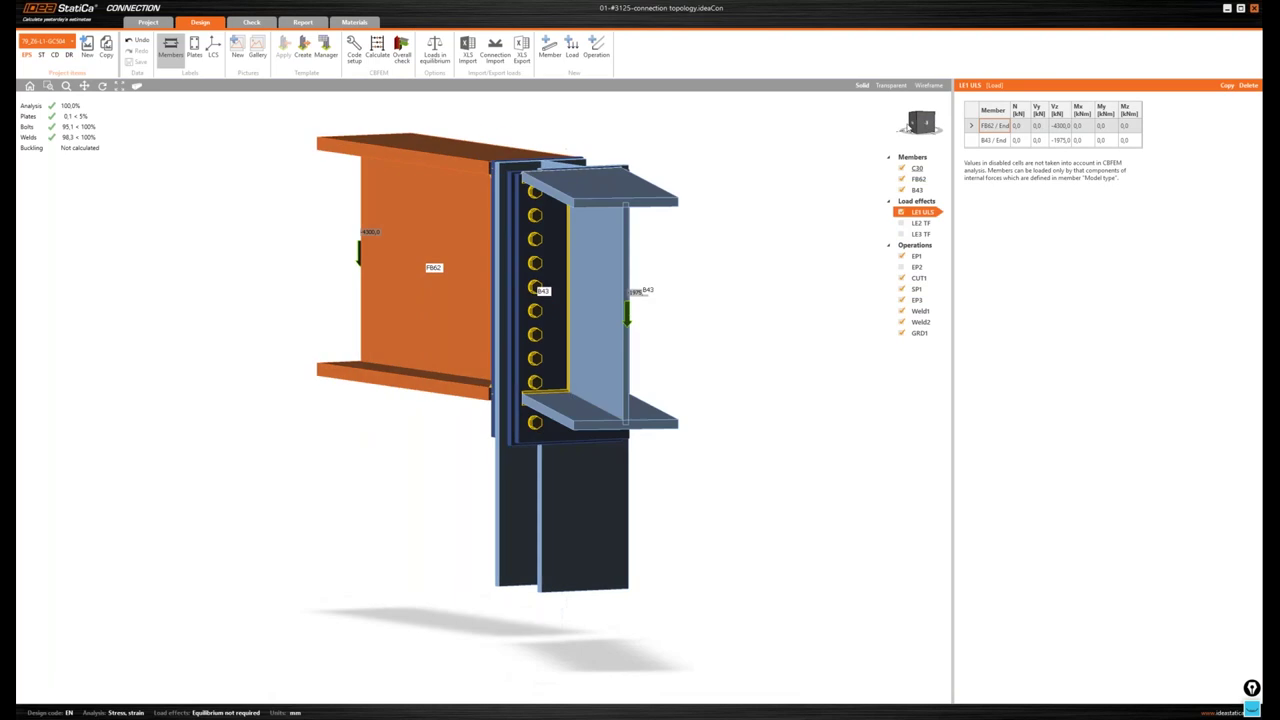
pyautogui.click(907, 119)
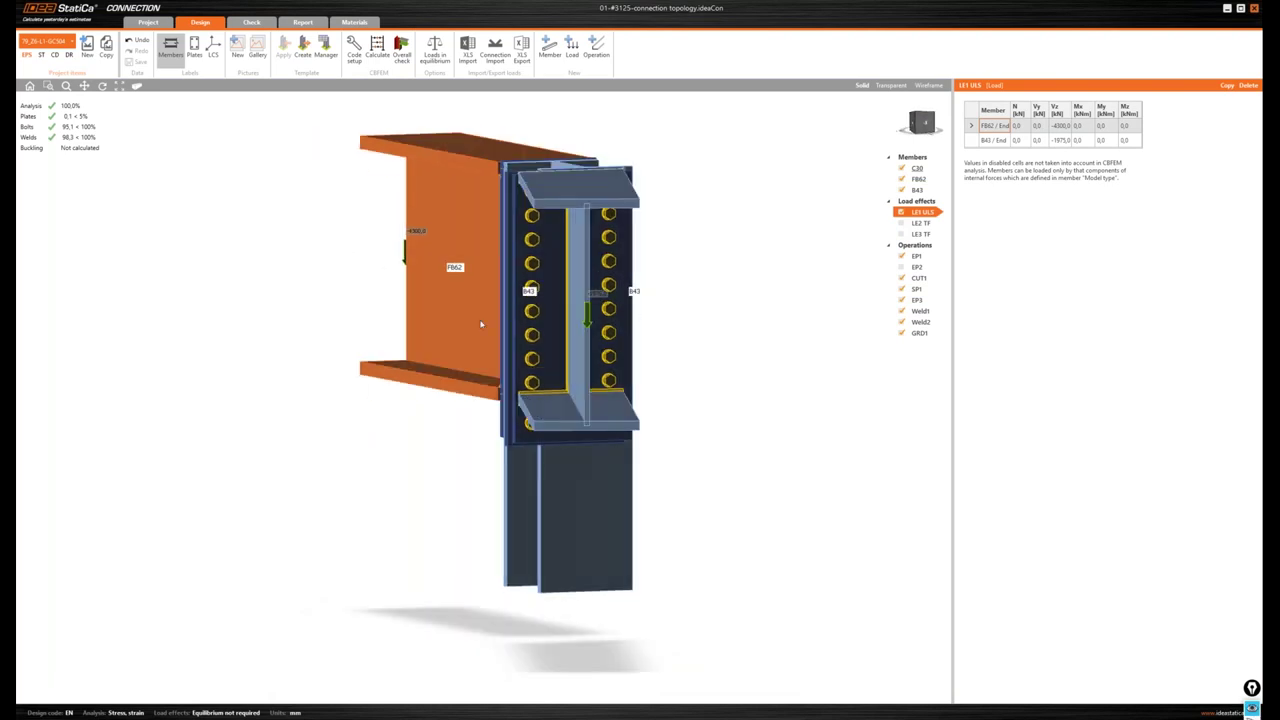
pyautogui.moveTo(395, 408); pyautogui.dragTo(483, 312)
pyautogui.moveTo(920, 120); pyautogui.dragTo(930, 139)
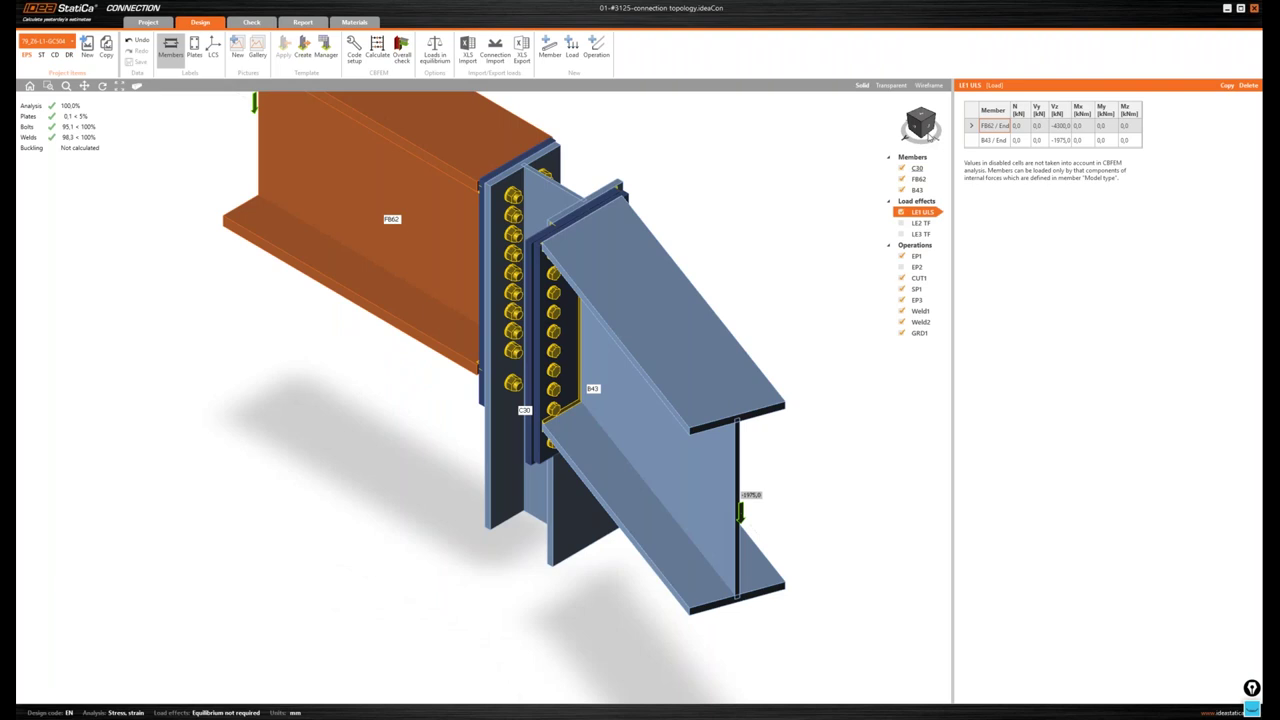
# - View the connection from the top, pan toward the end plates, and bring up the window switcher
pyautogui.click(928, 137)
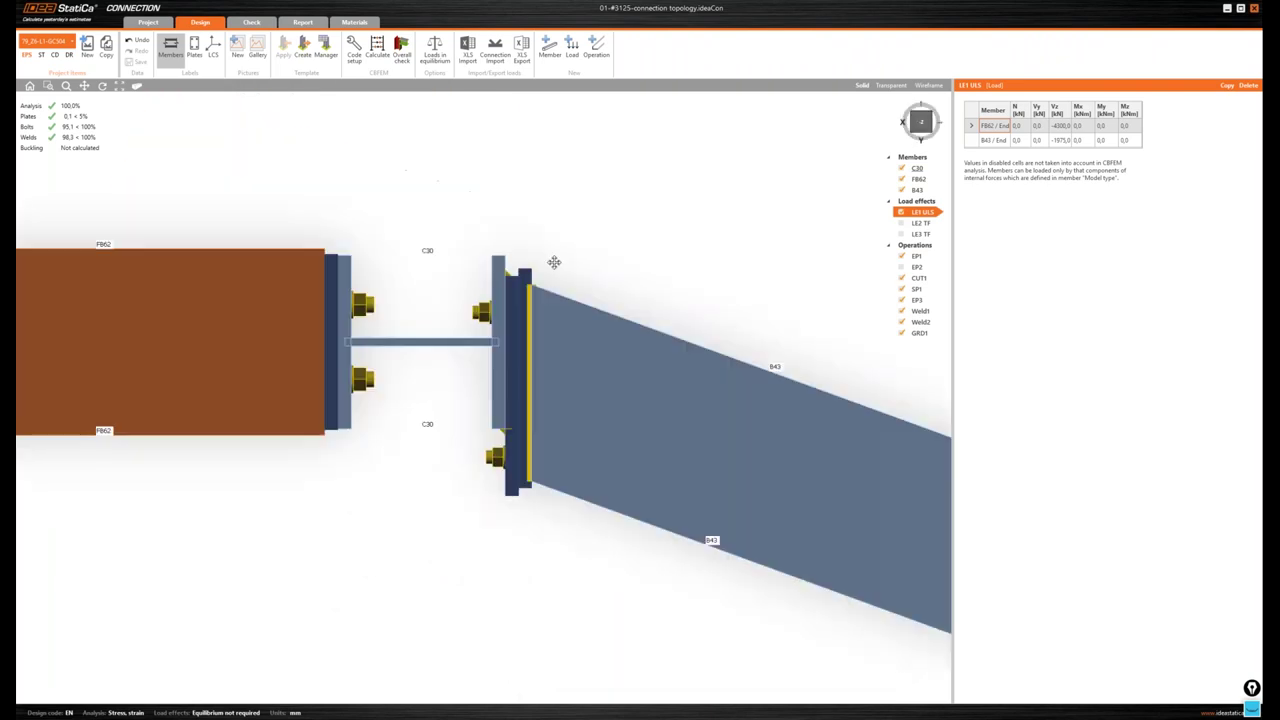
pyautogui.moveTo(554, 262); pyautogui.dragTo(506, 242, button='middle')
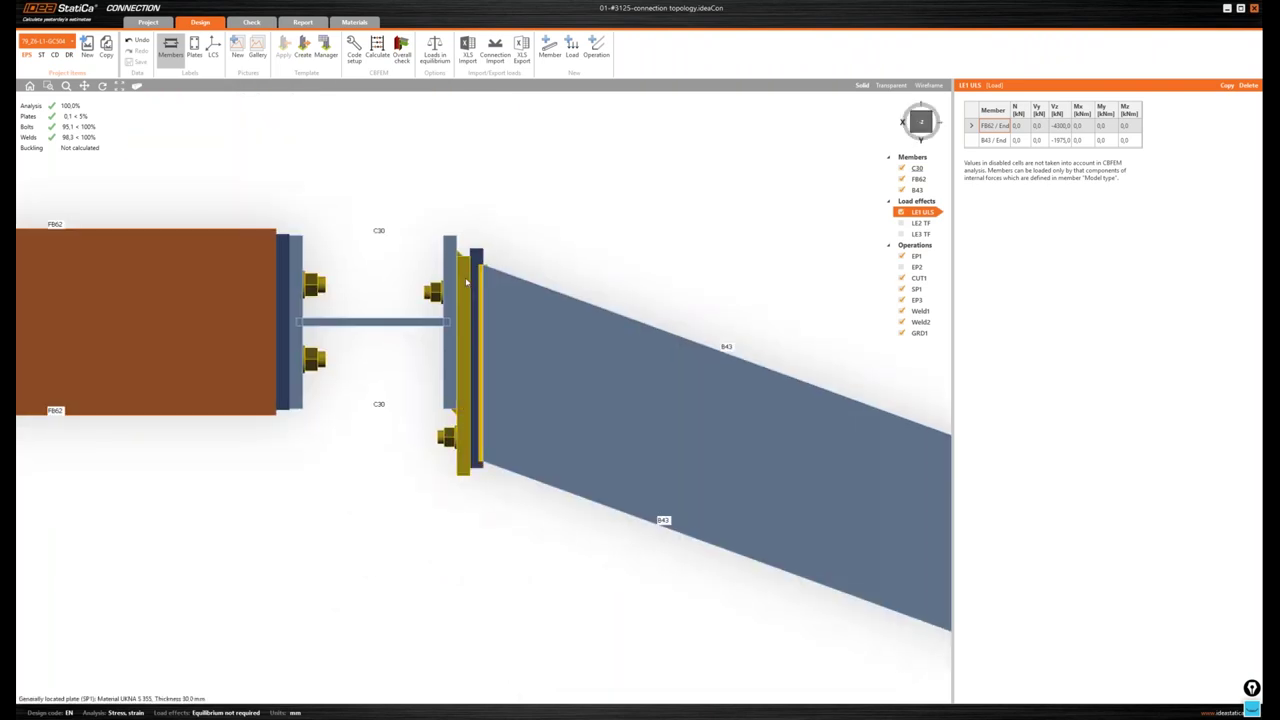
pyautogui.moveTo(547, 353); pyautogui.dragTo(564, 352, button='middle')
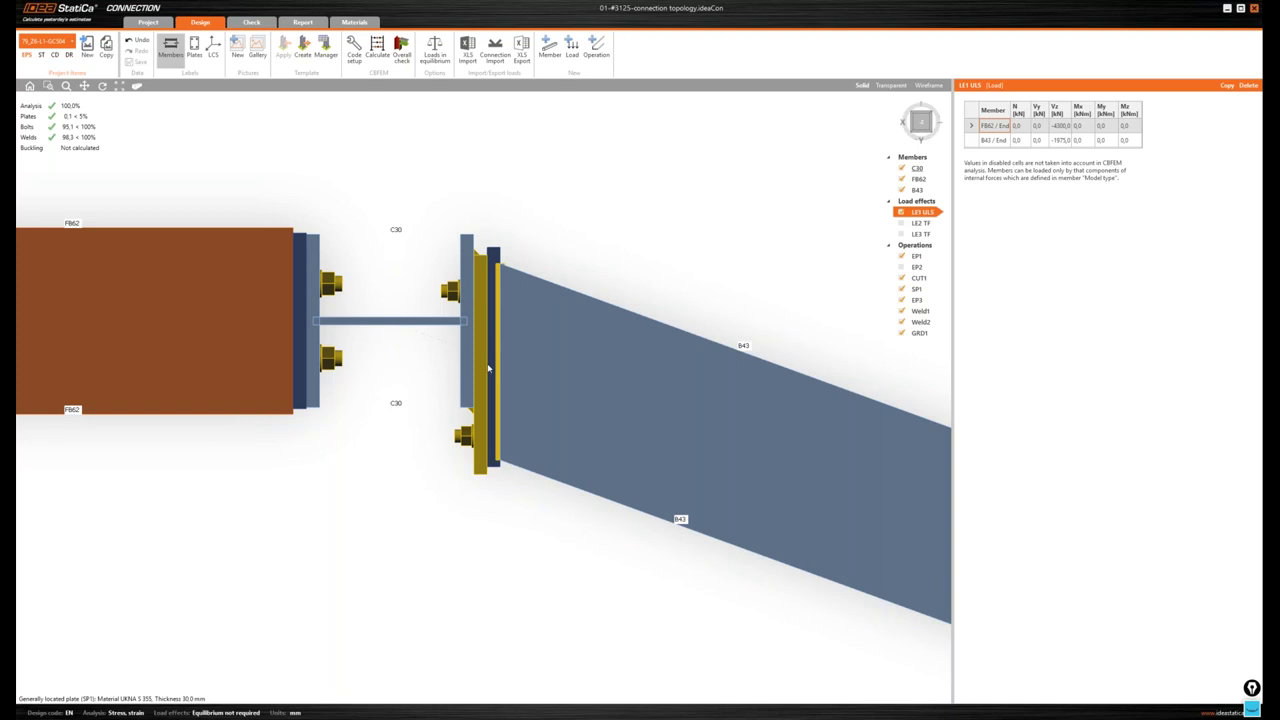
pyautogui.hotkey('alt', 'Tab')
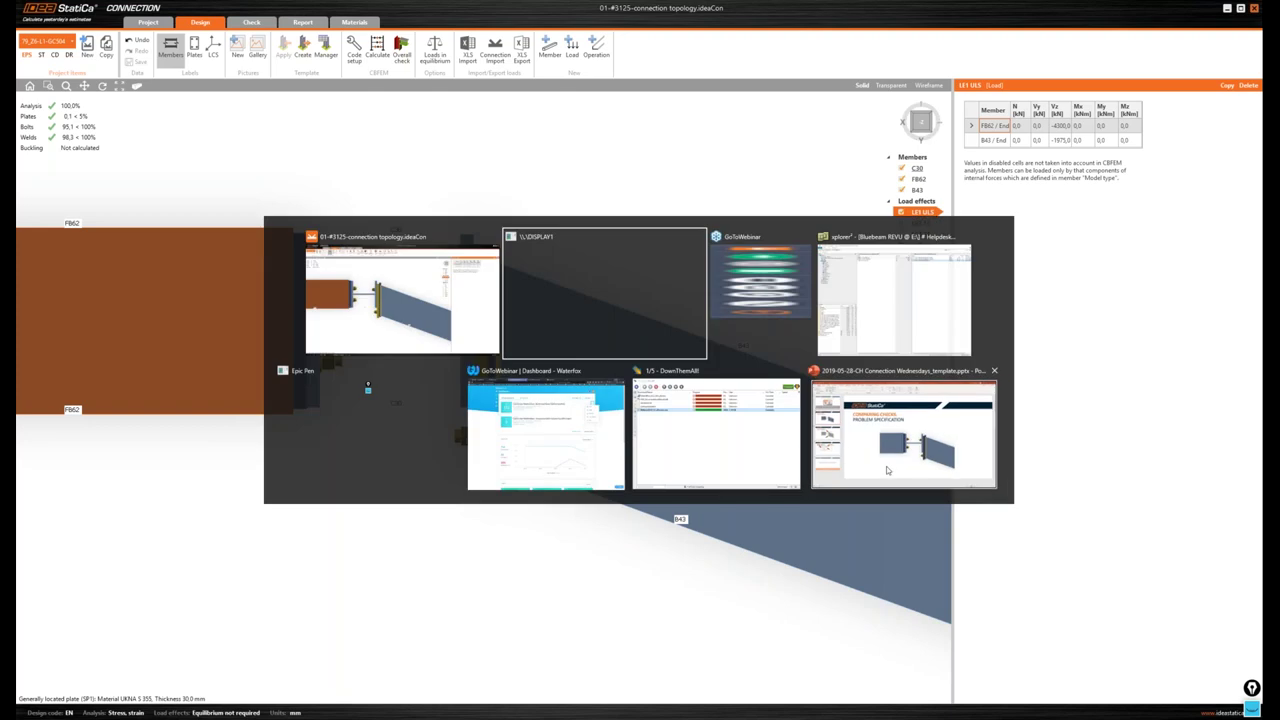
# - Present the Comparing Checks slide, then return to the ideaCon model in isometric view
pyautogui.press('Escape')
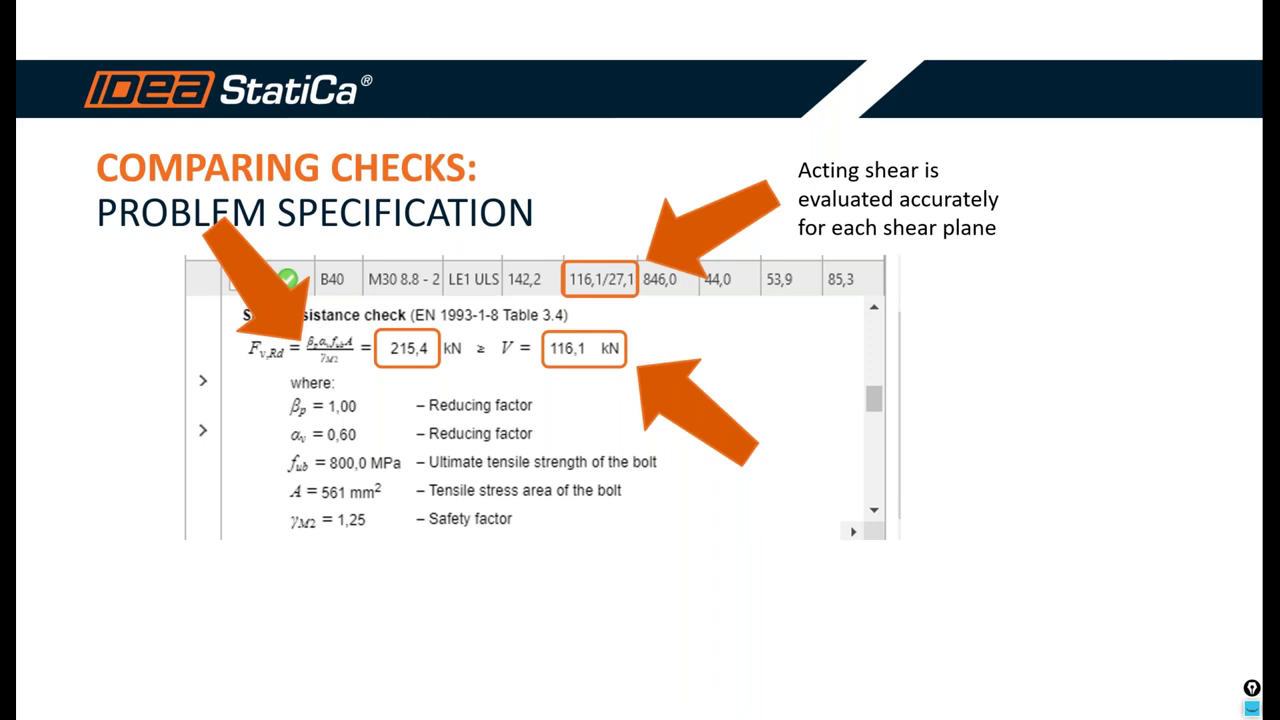
pyautogui.hotkey('alt', 'Tab')
pyautogui.hotkey('alt', 'Tab')
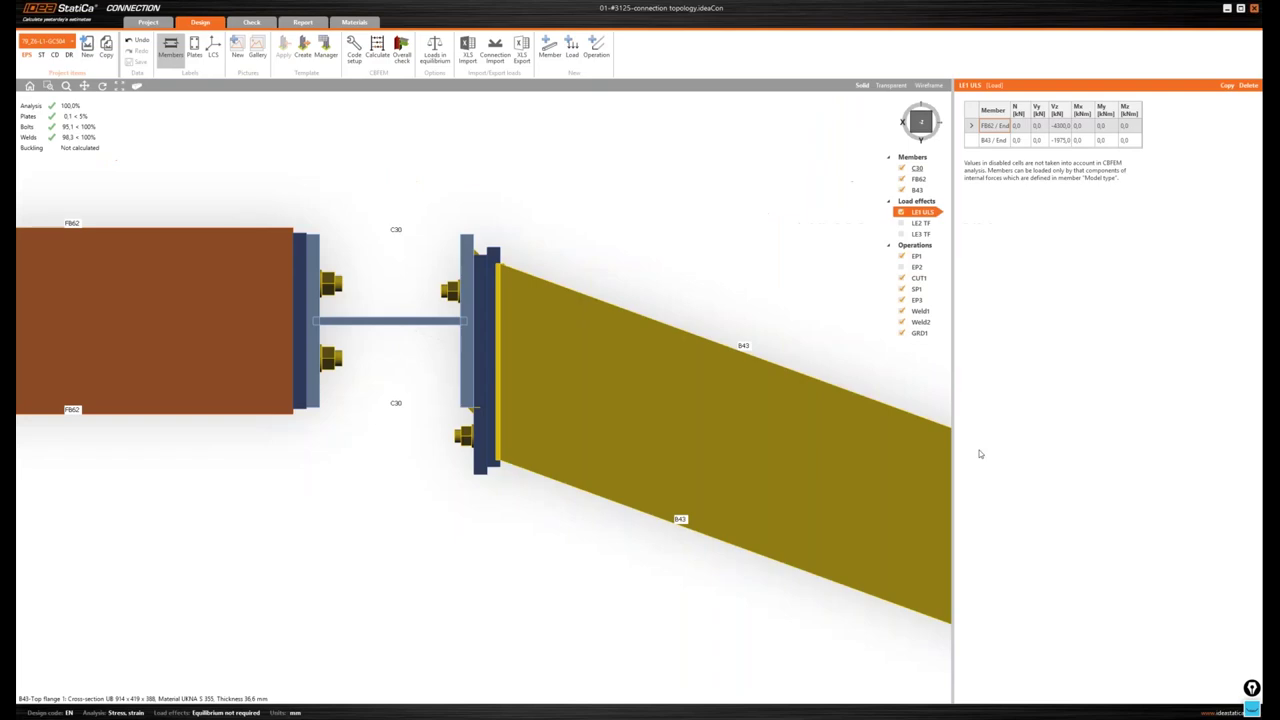
pyautogui.click(908, 107)
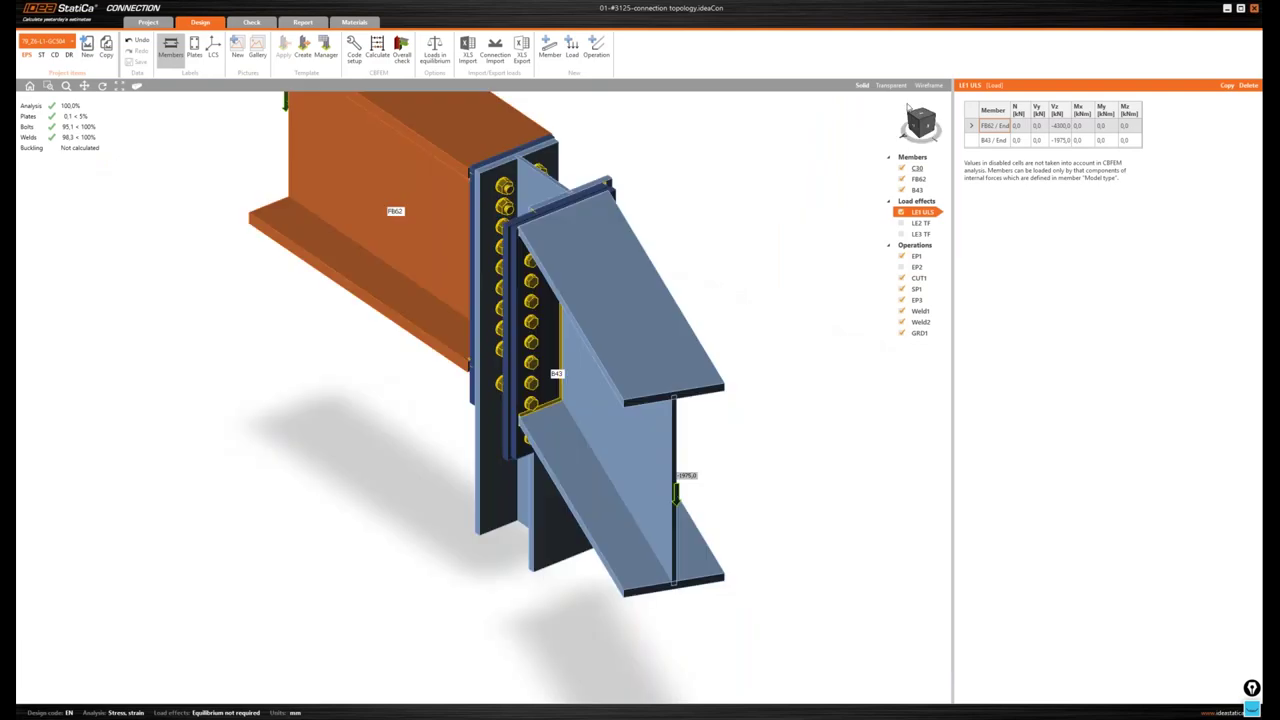
# - Show the Check results with bolt forces and the strain check, and select the end plate
pyautogui.click(902, 98)
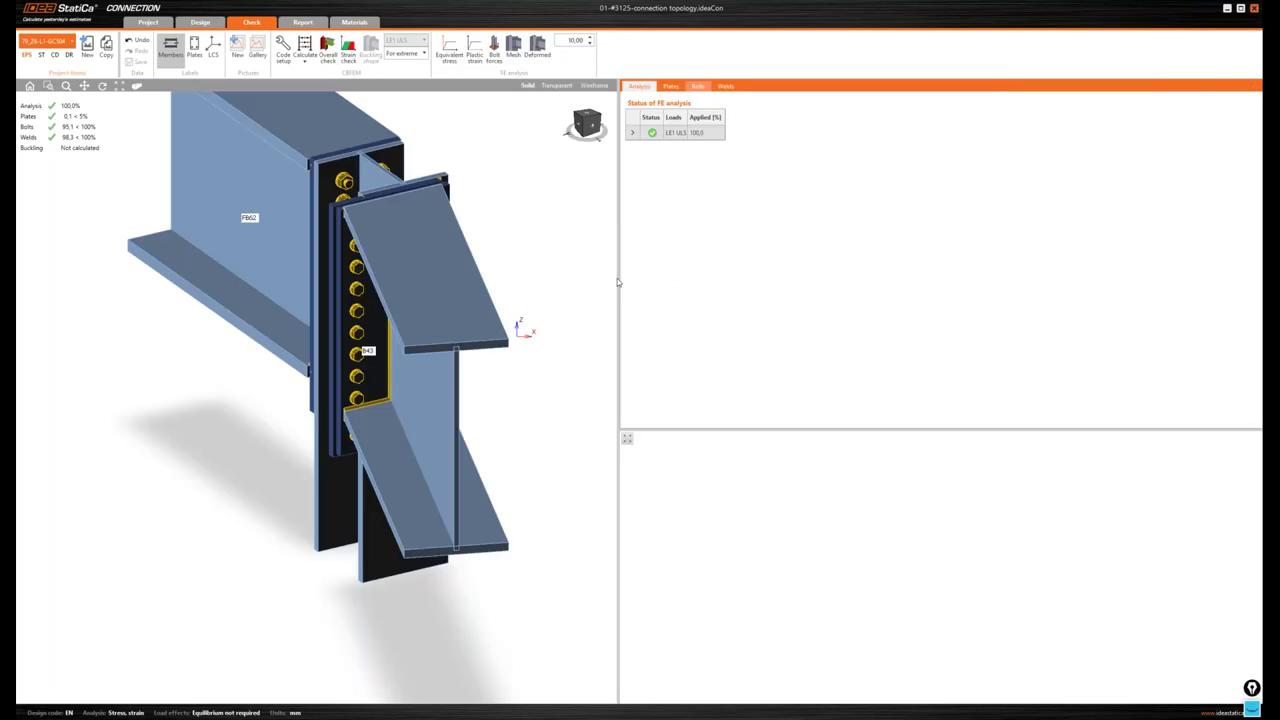
pyautogui.click(698, 86)
pyautogui.click(494, 50)
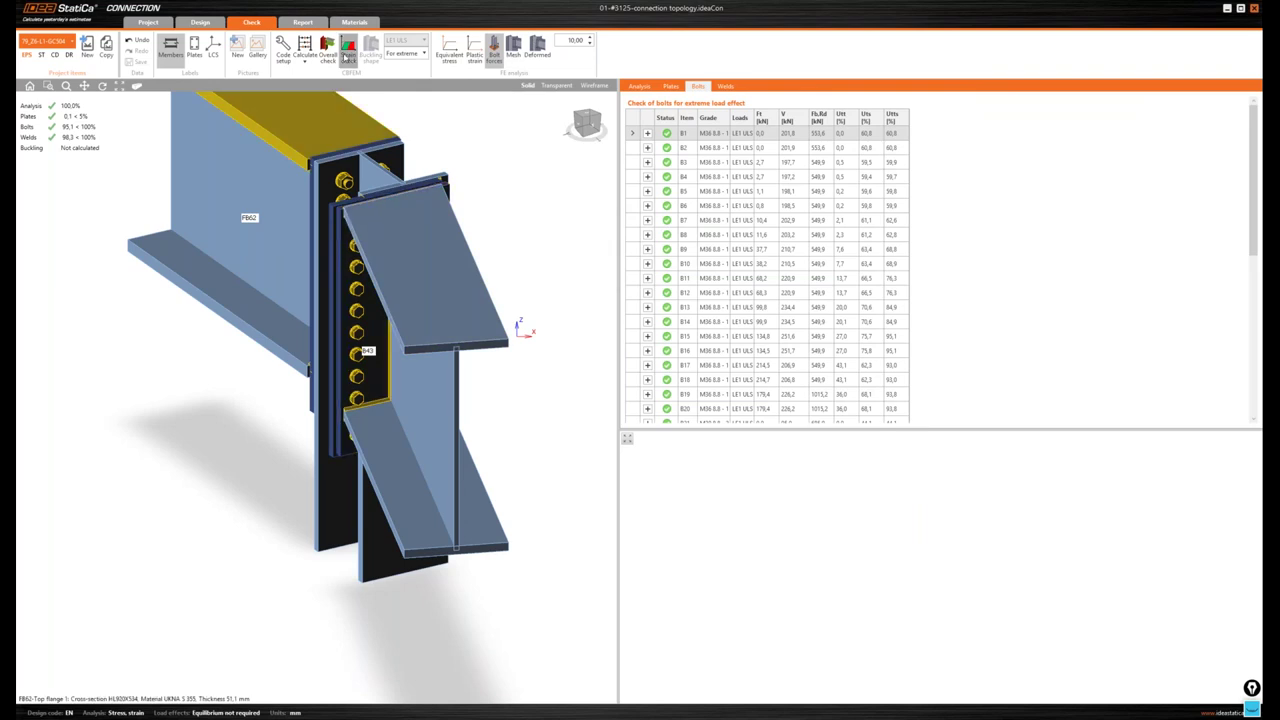
pyautogui.click(348, 50)
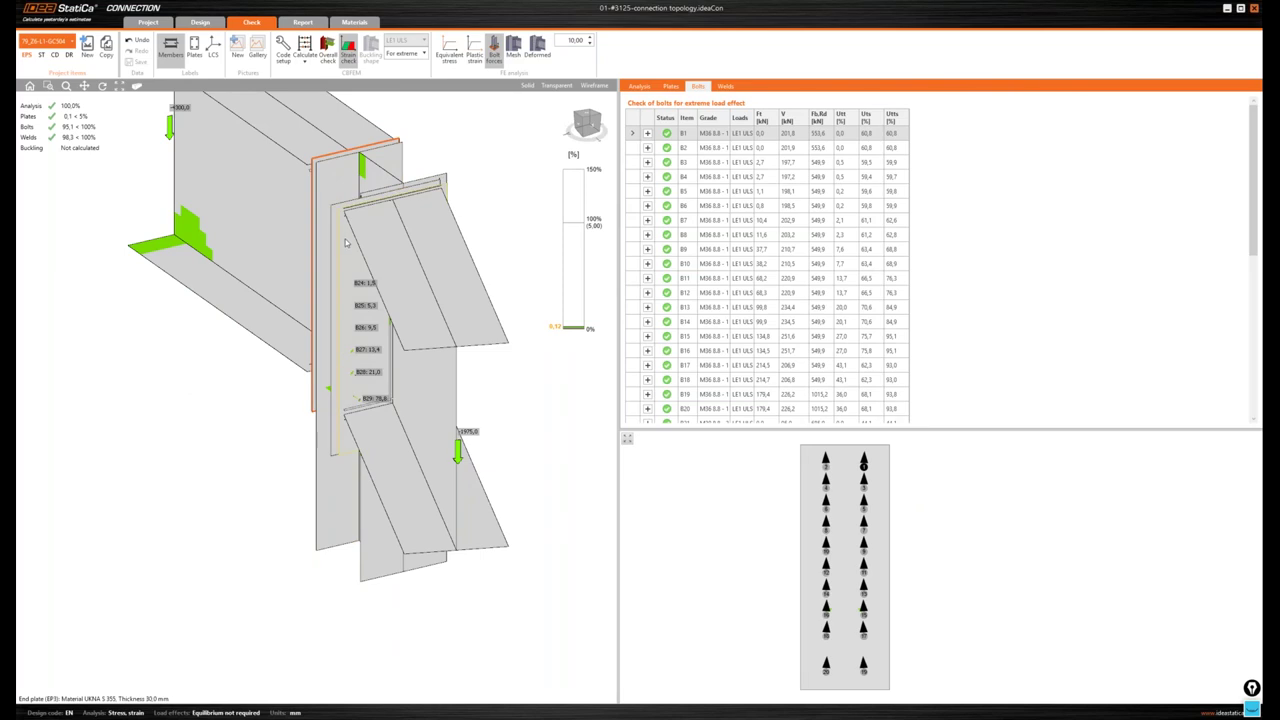
pyautogui.click(424, 314)
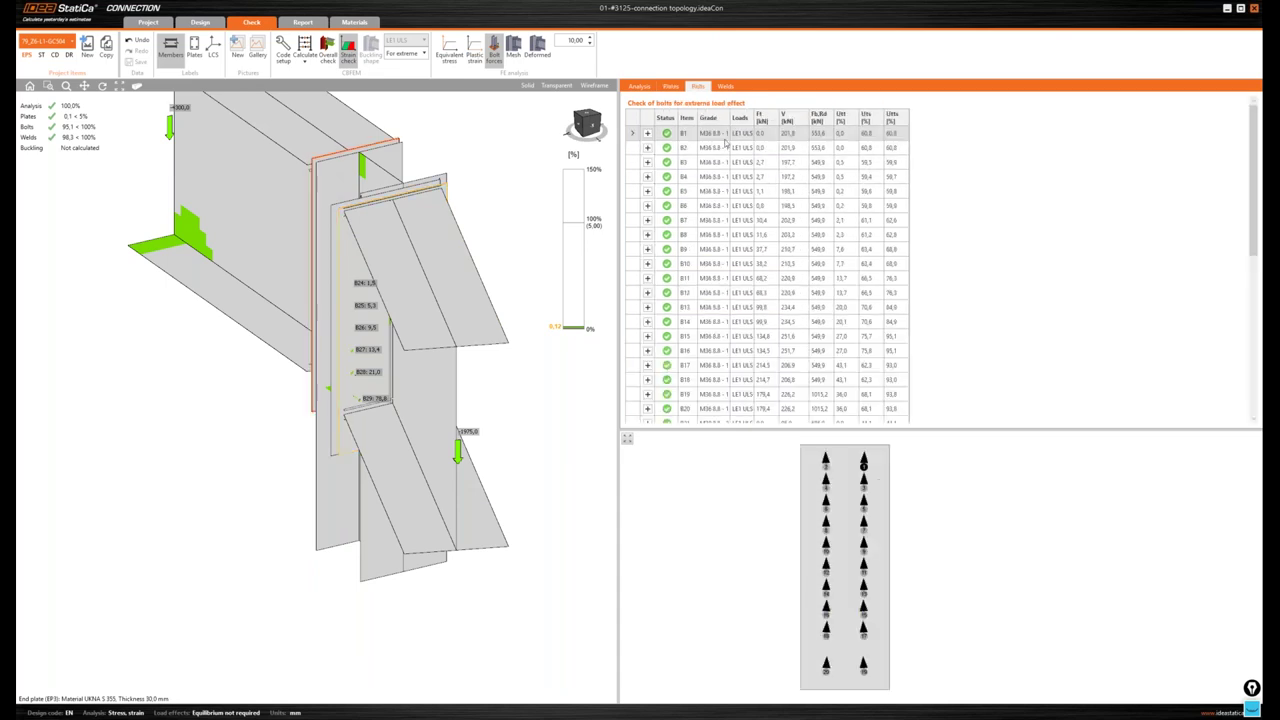
# - Look up bolt B30, hide bolt forces, and expand bolt B40's design data (shear 116,1/27,1)
pyautogui.scroll(-5, 720, 365)
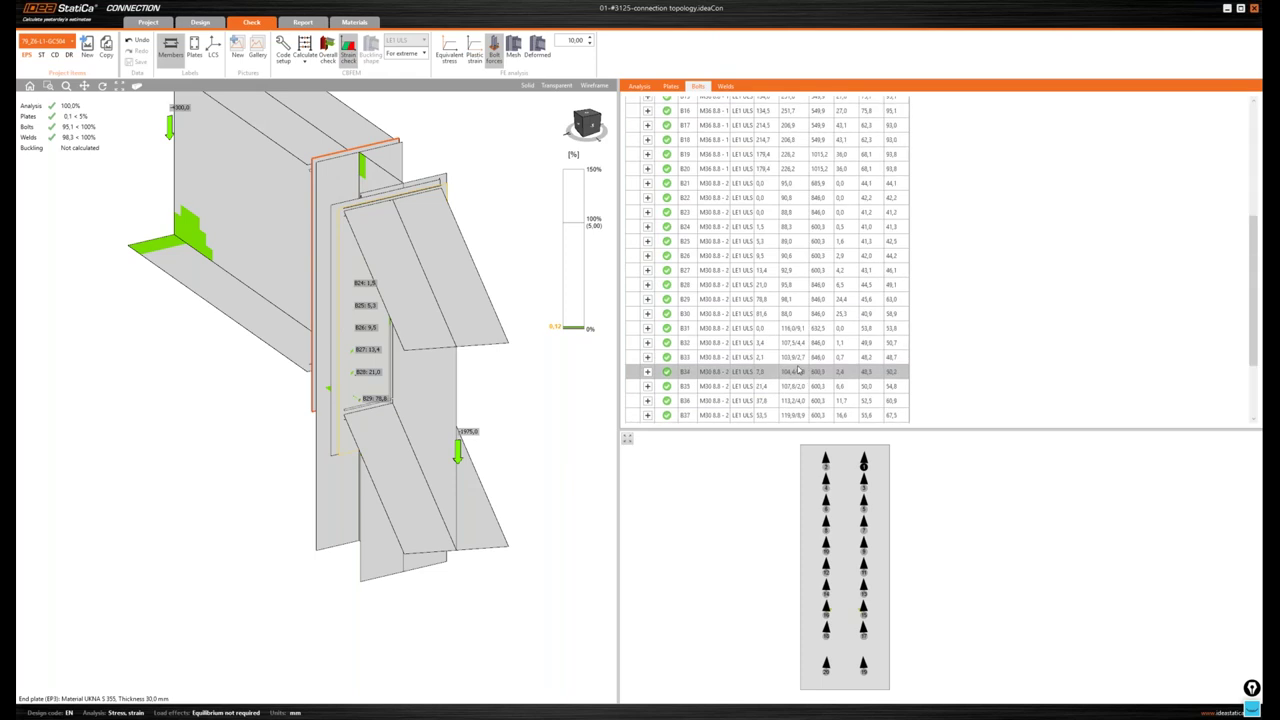
pyautogui.click(740, 313)
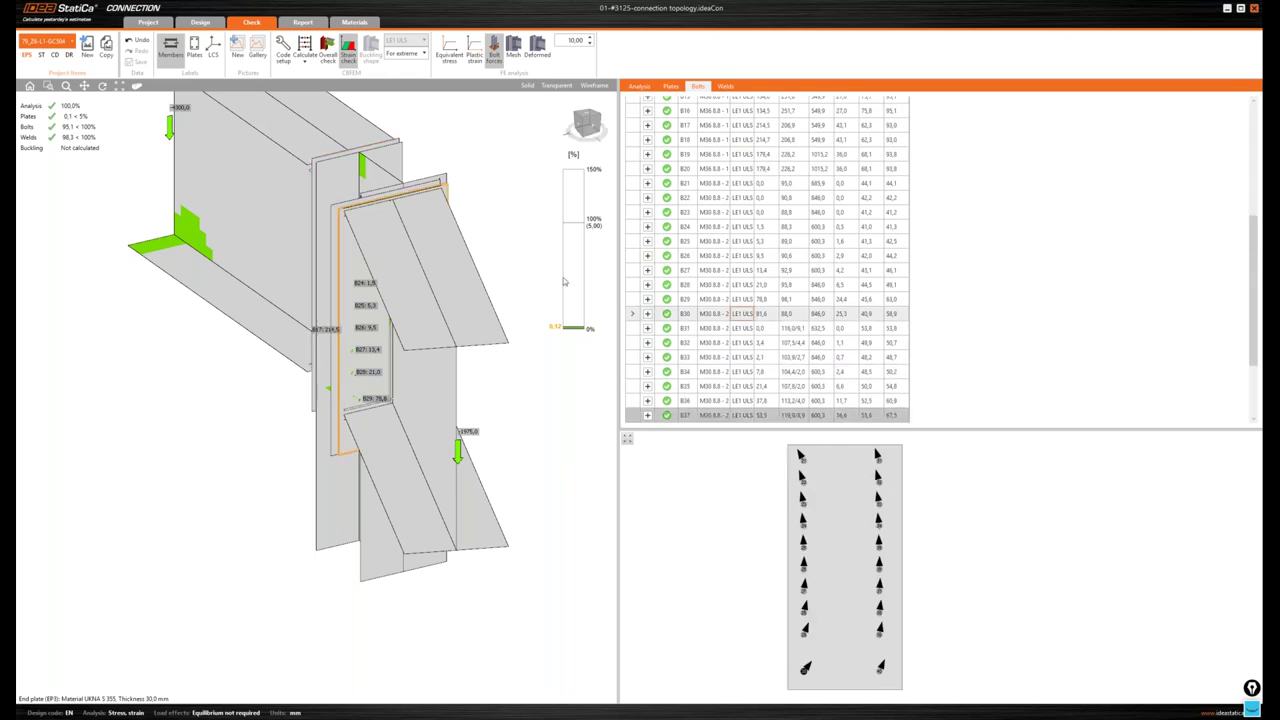
pyautogui.click(494, 45)
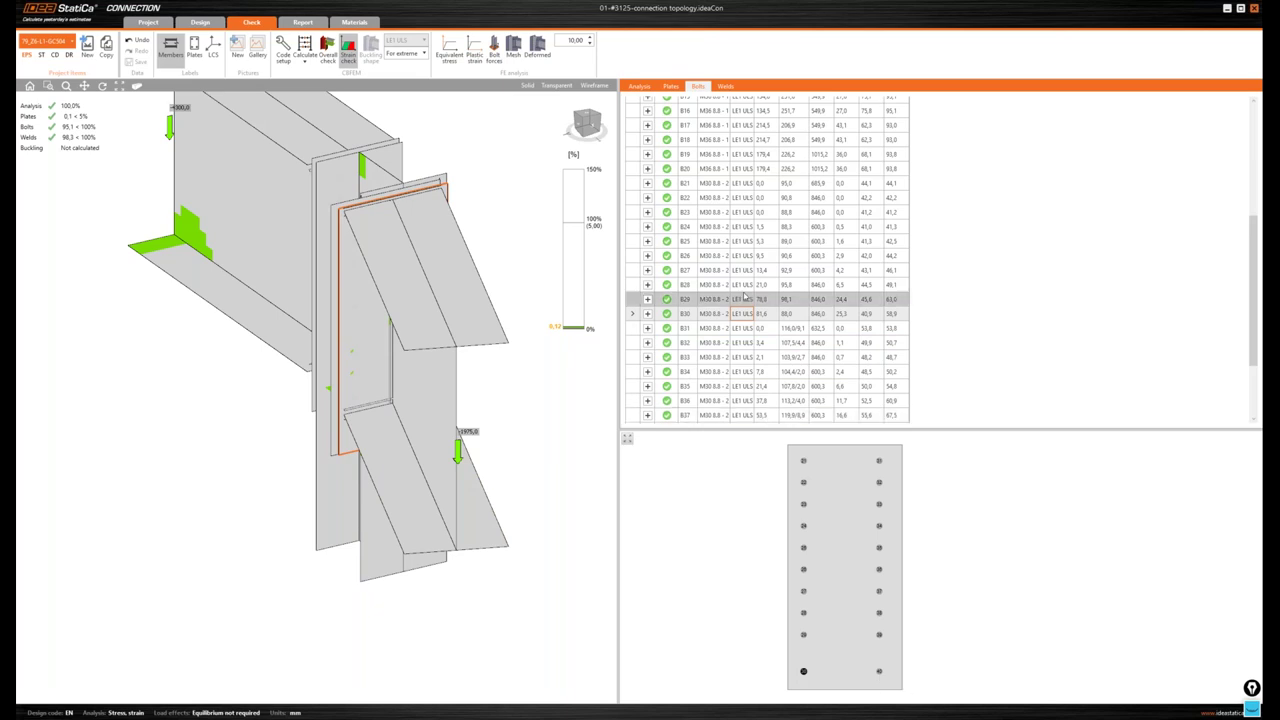
pyautogui.scroll(-1, 744, 298)
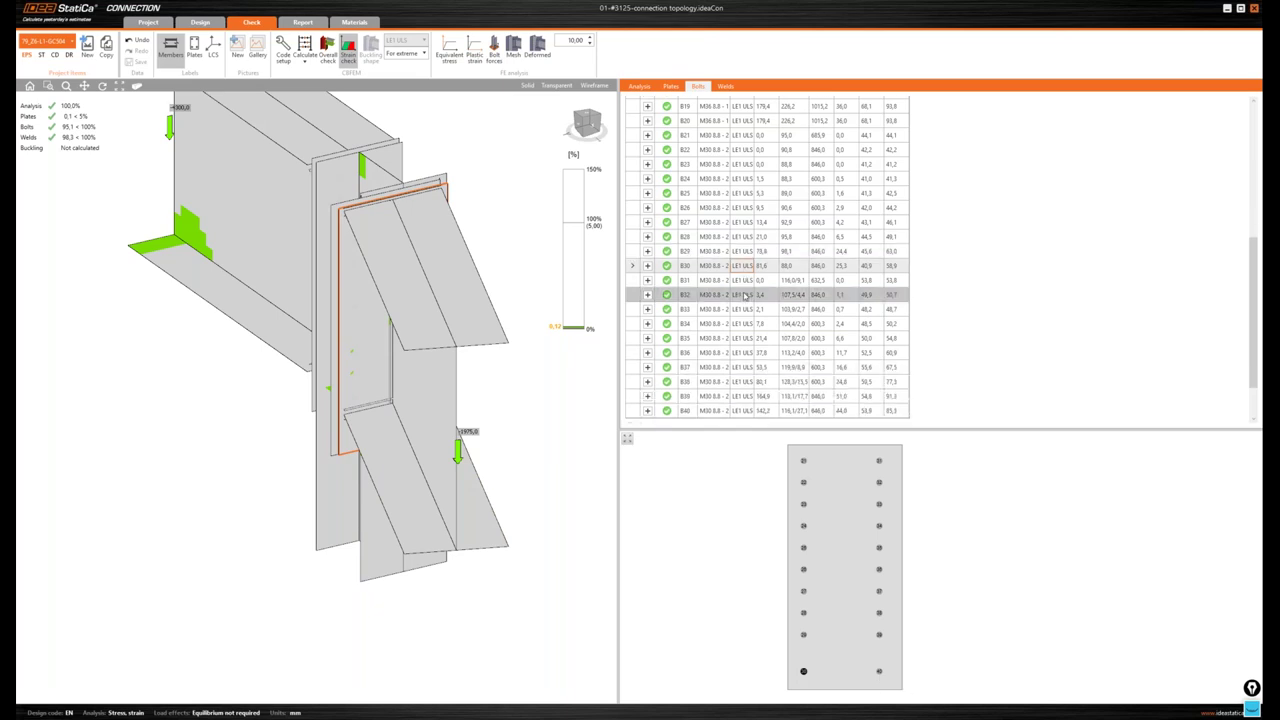
pyautogui.scroll(-1, 744, 298)
pyautogui.click(795, 387)
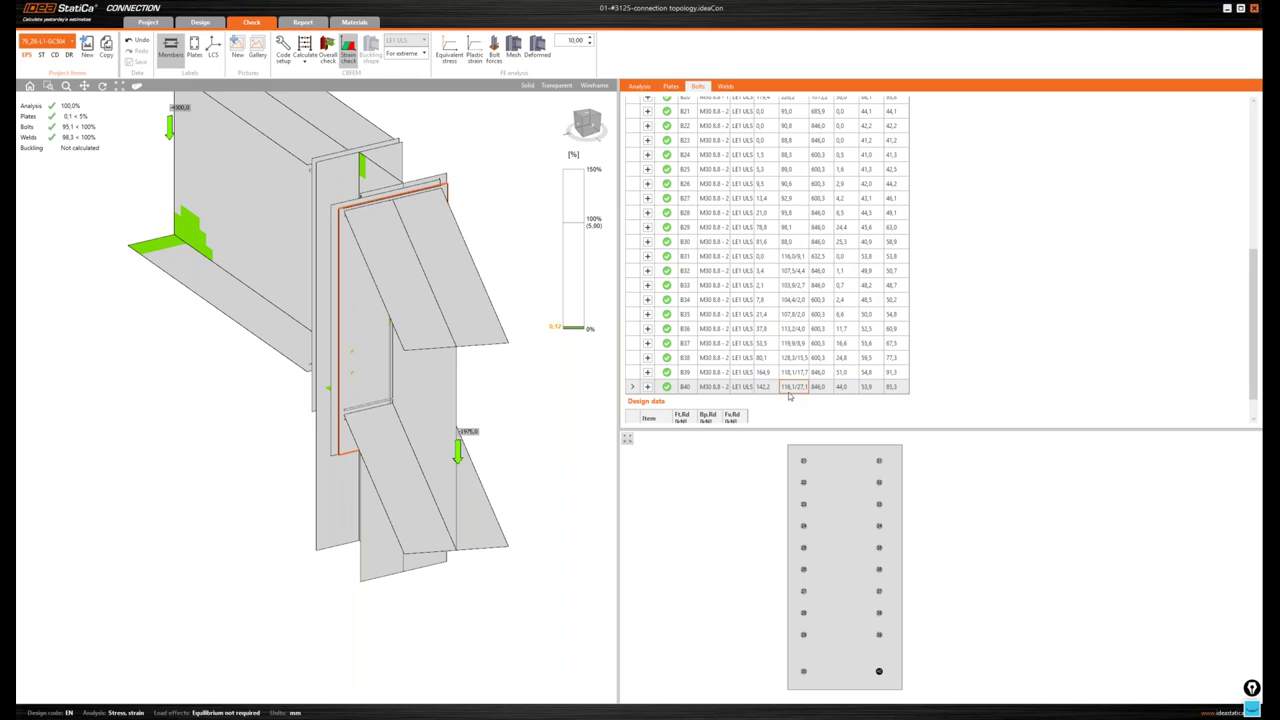
pyautogui.scroll(-1, 790, 385)
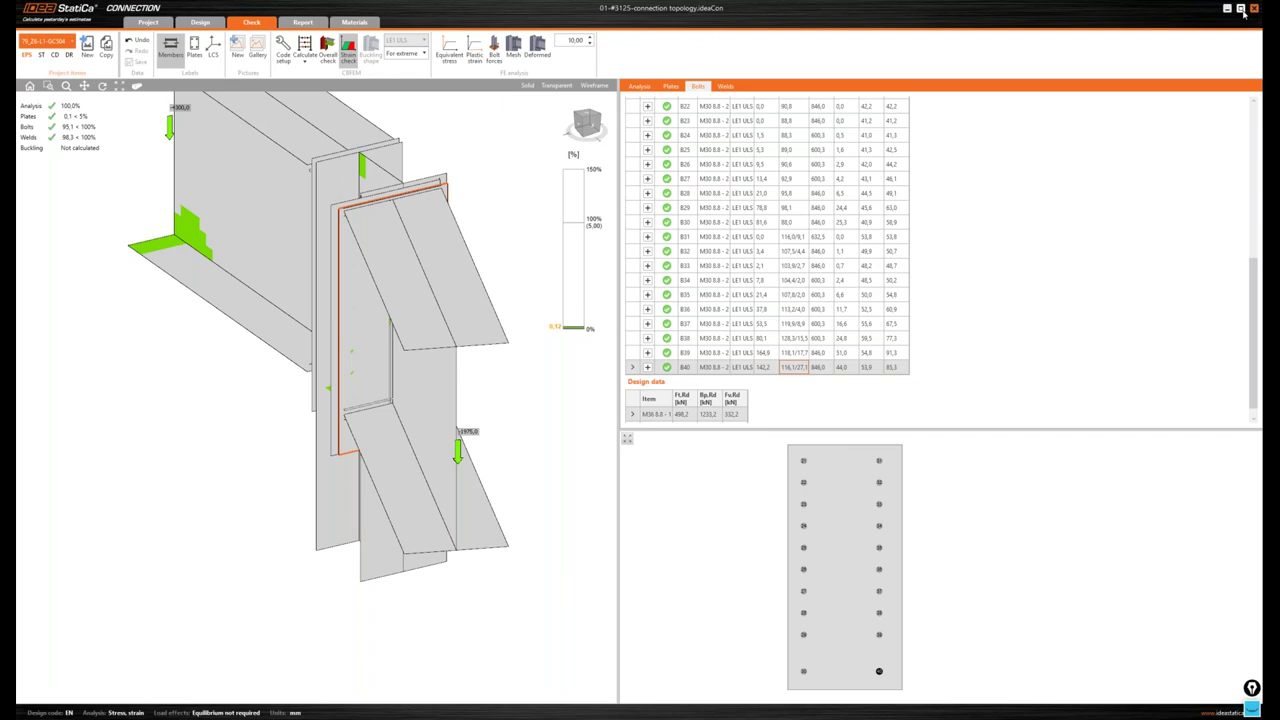
# - Restore the IDEA StatiCa window down from full screen
pyautogui.click(1241, 9)
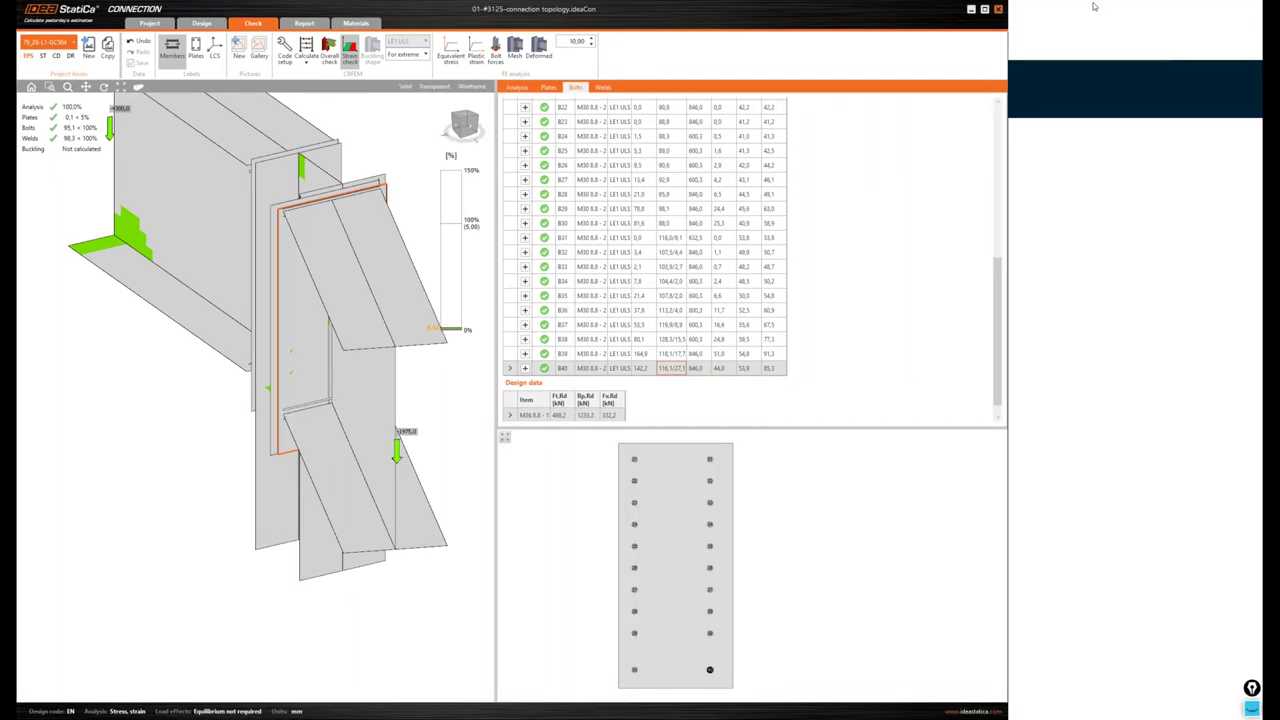